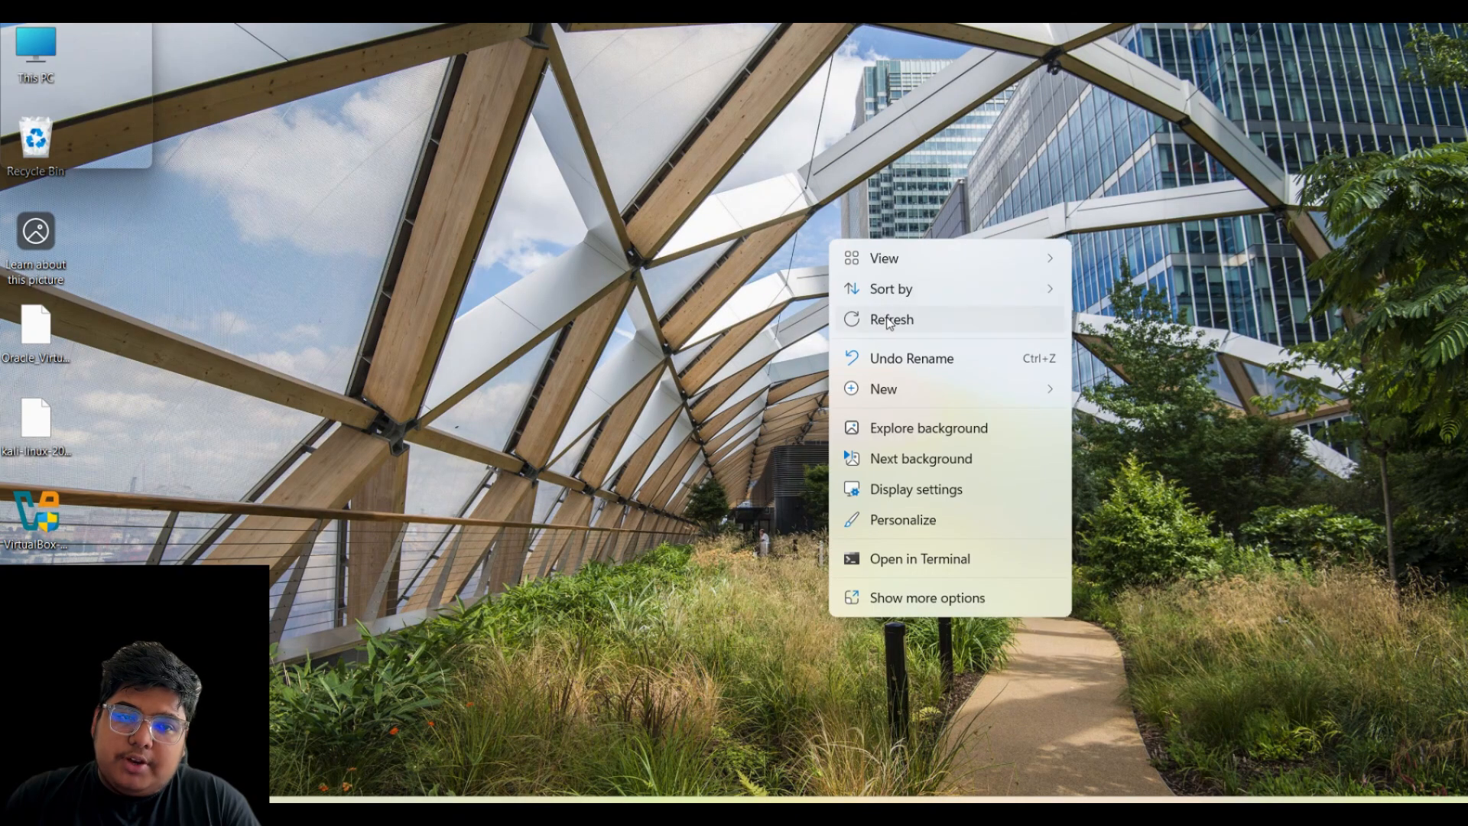
# - Refresh the Windows desktop repeatedly from its right-click menu
pyautogui.rightClick(566, 240)
pyautogui.rightClick(563, 240)
pyautogui.click(620, 321)
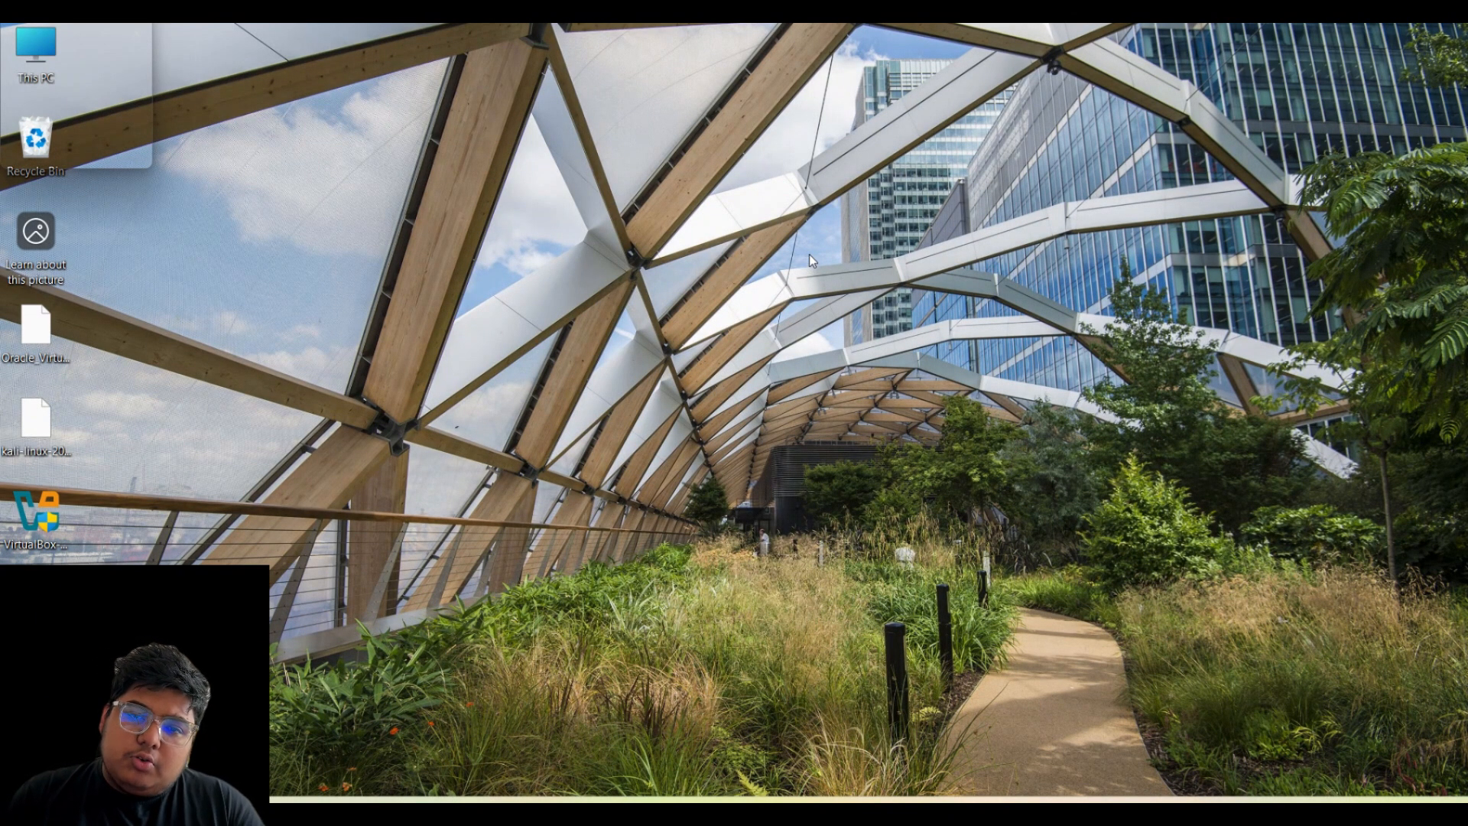
pyautogui.rightClick(843, 161)
pyautogui.click(894, 240)
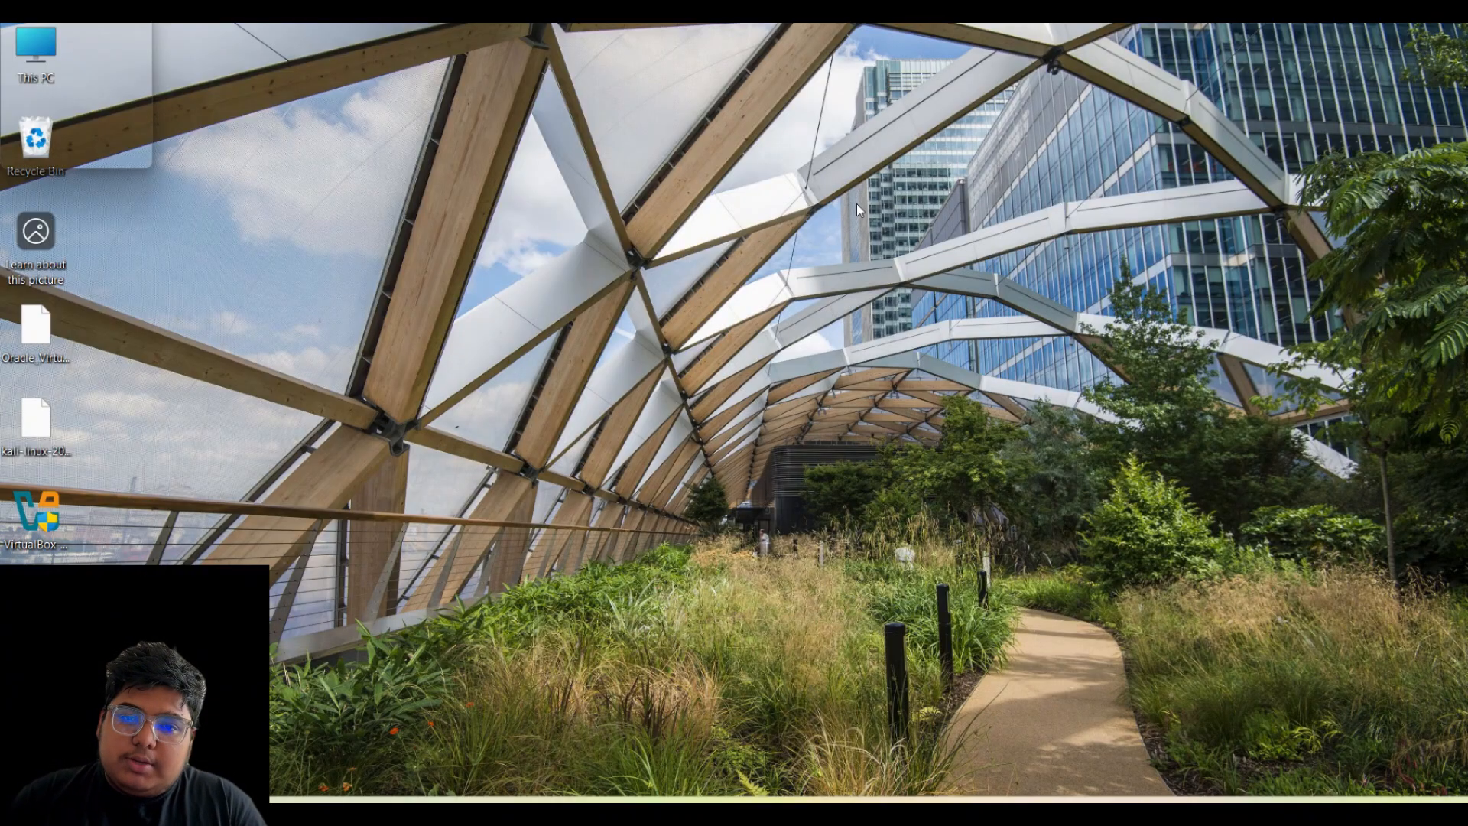
pyautogui.rightClick(826, 201)
pyautogui.click(883, 276)
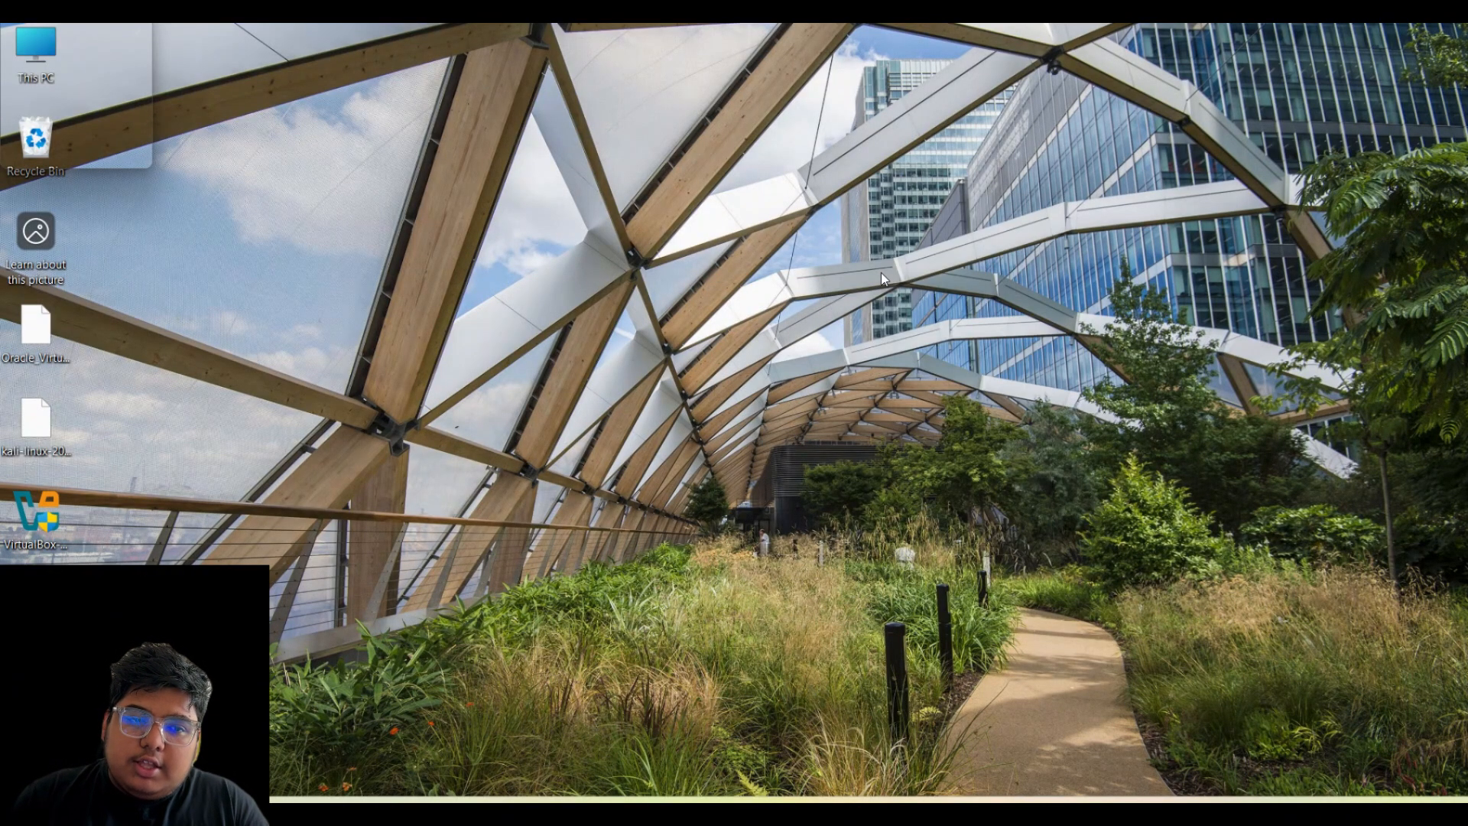
pyautogui.rightClick(413, 169)
pyautogui.click(467, 242)
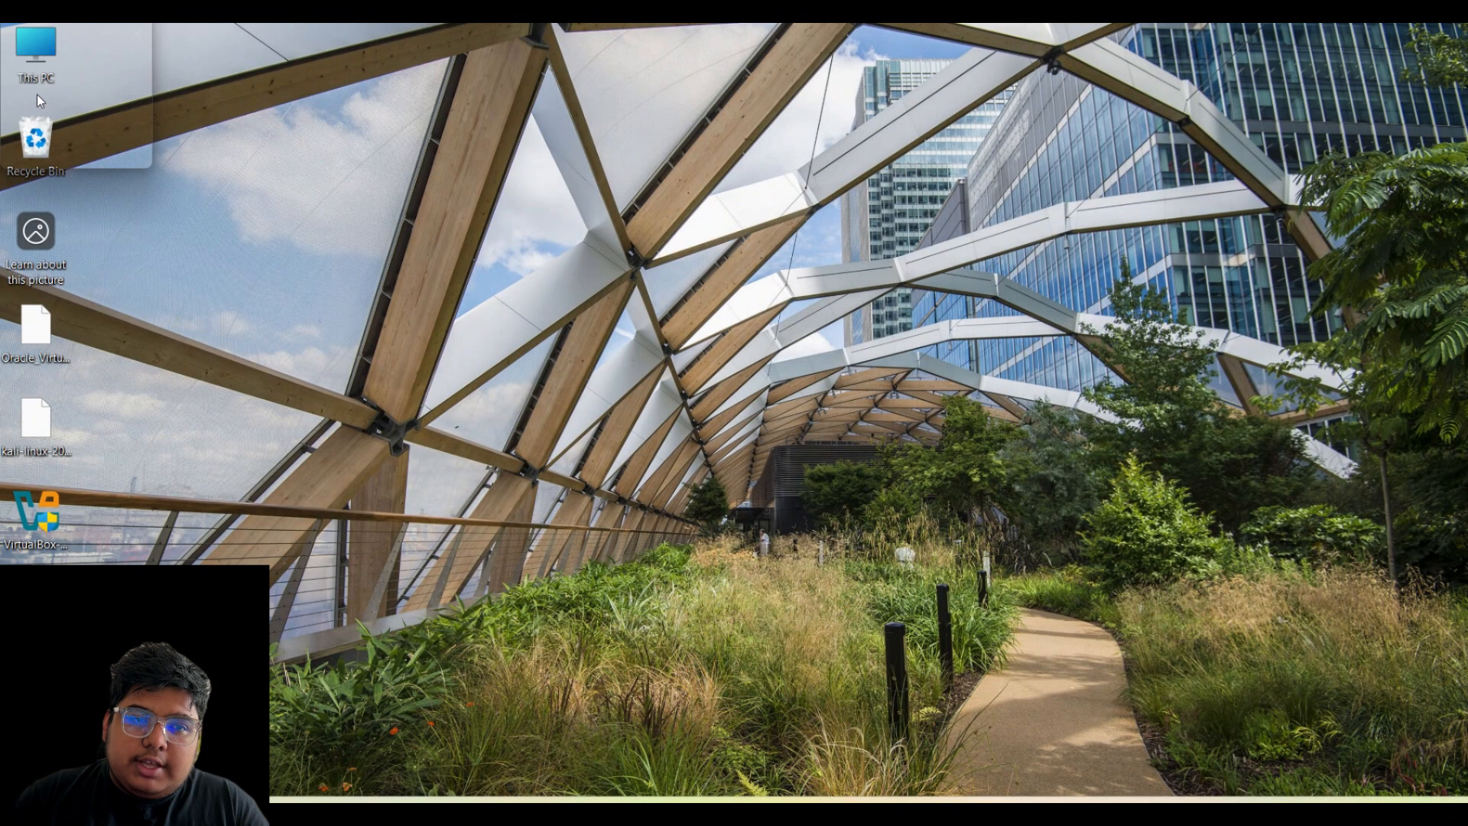
pyautogui.rightClick(595, 116)
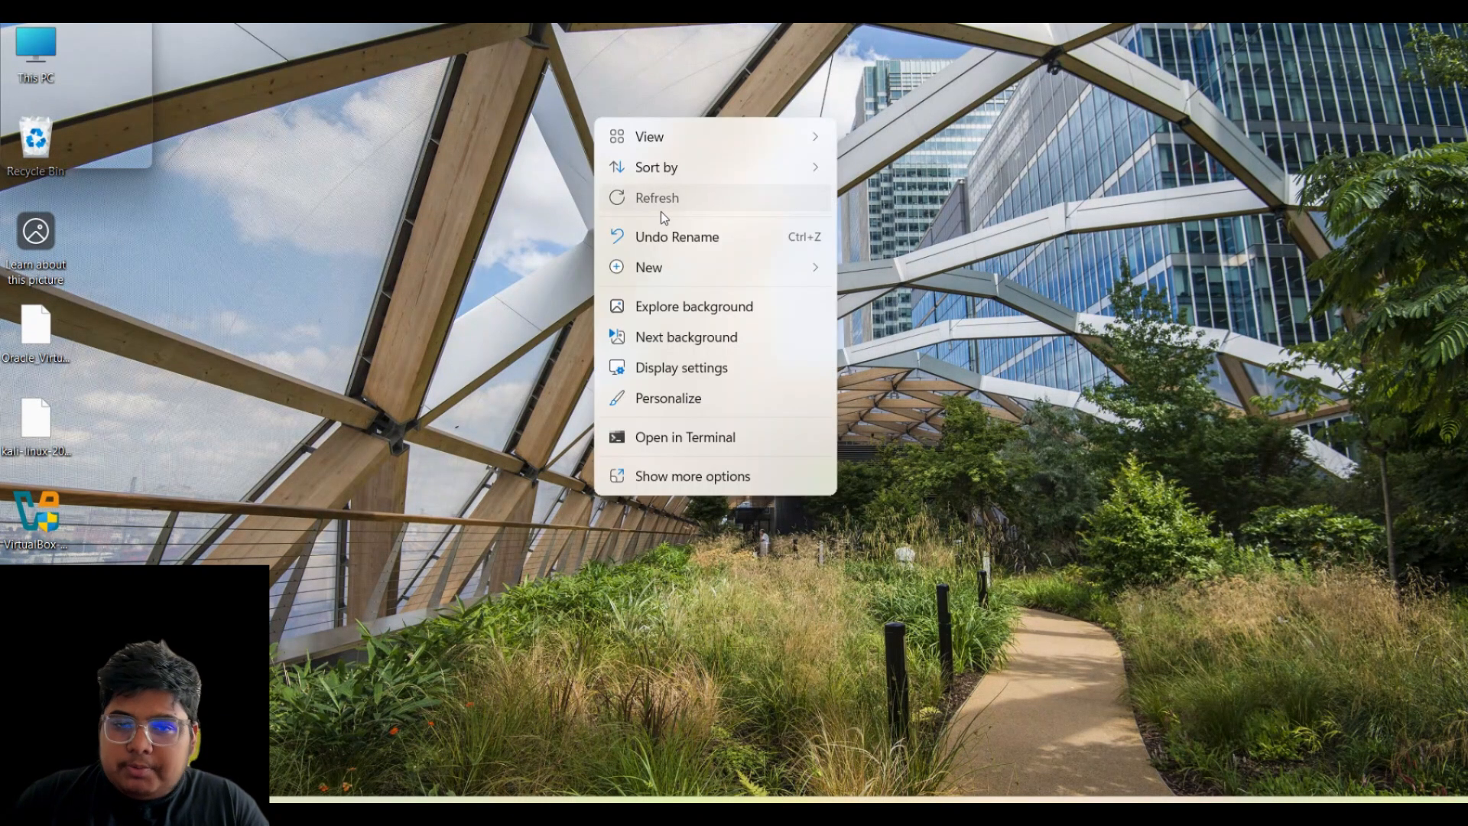
pyautogui.click(660, 208)
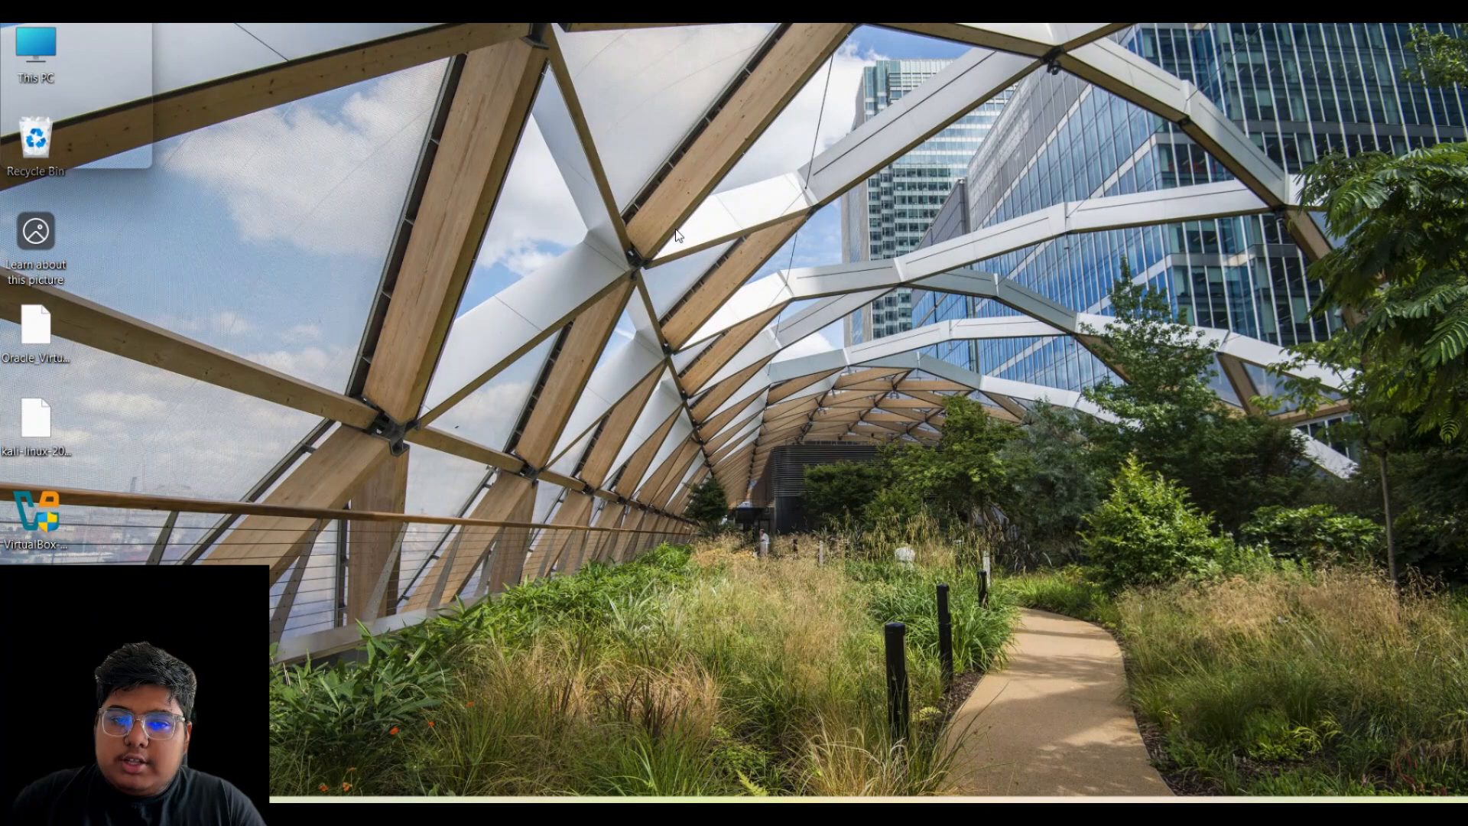
pyautogui.rightClick(676, 234)
pyautogui.click(727, 319)
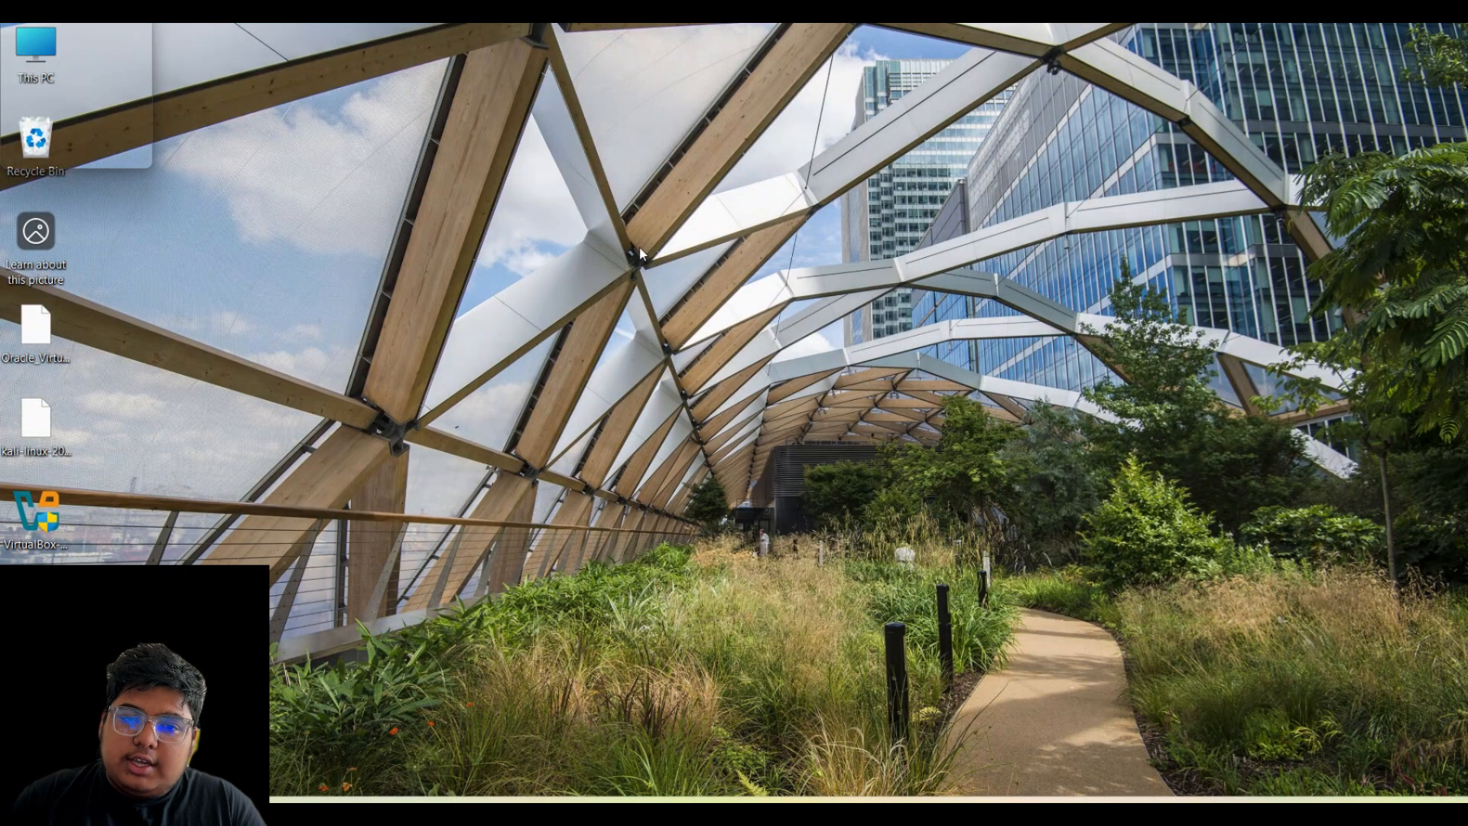
pyautogui.rightClick(639, 250)
pyautogui.click(699, 329)
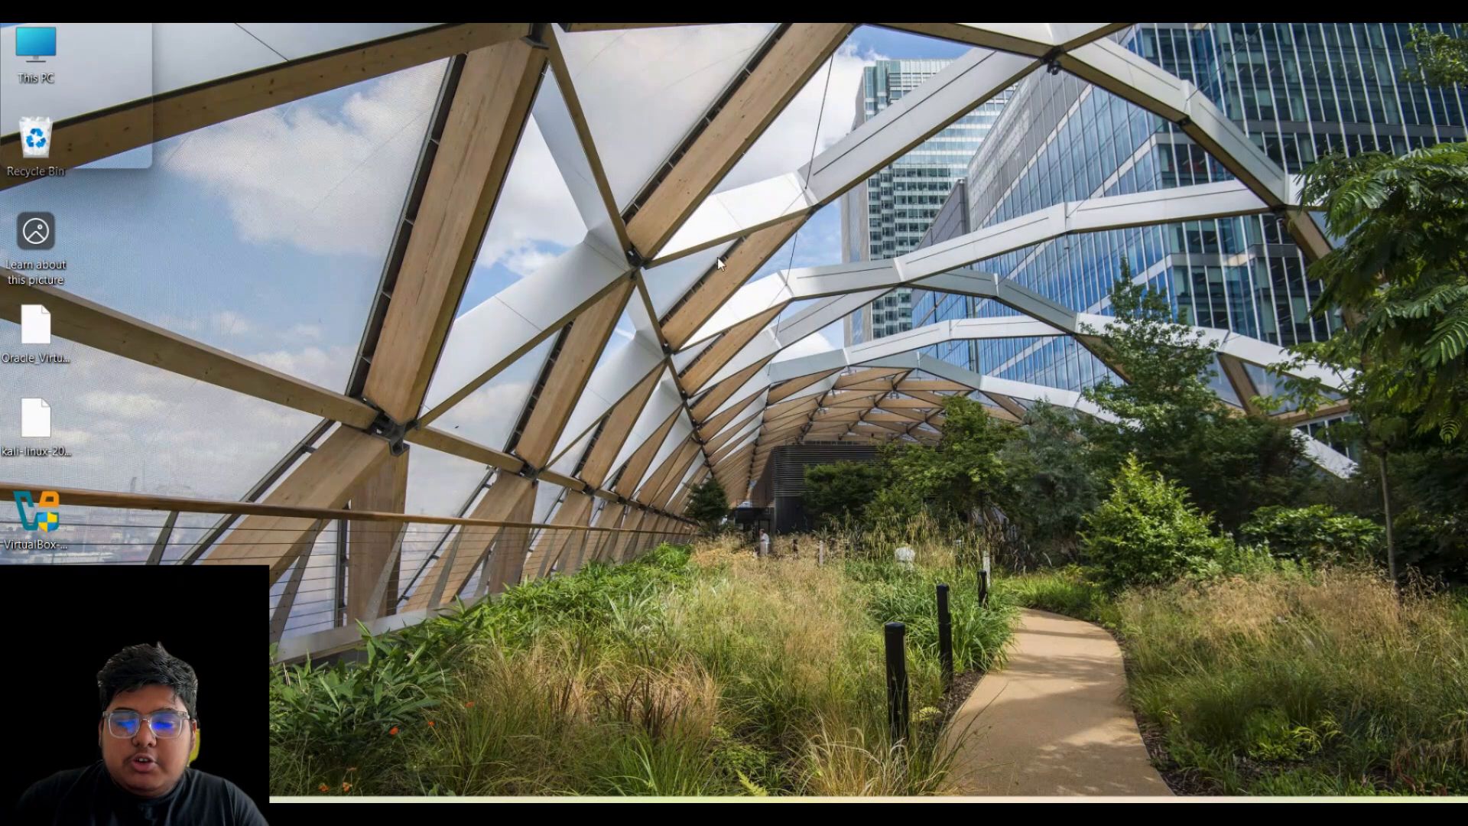
pyautogui.rightClick(692, 217)
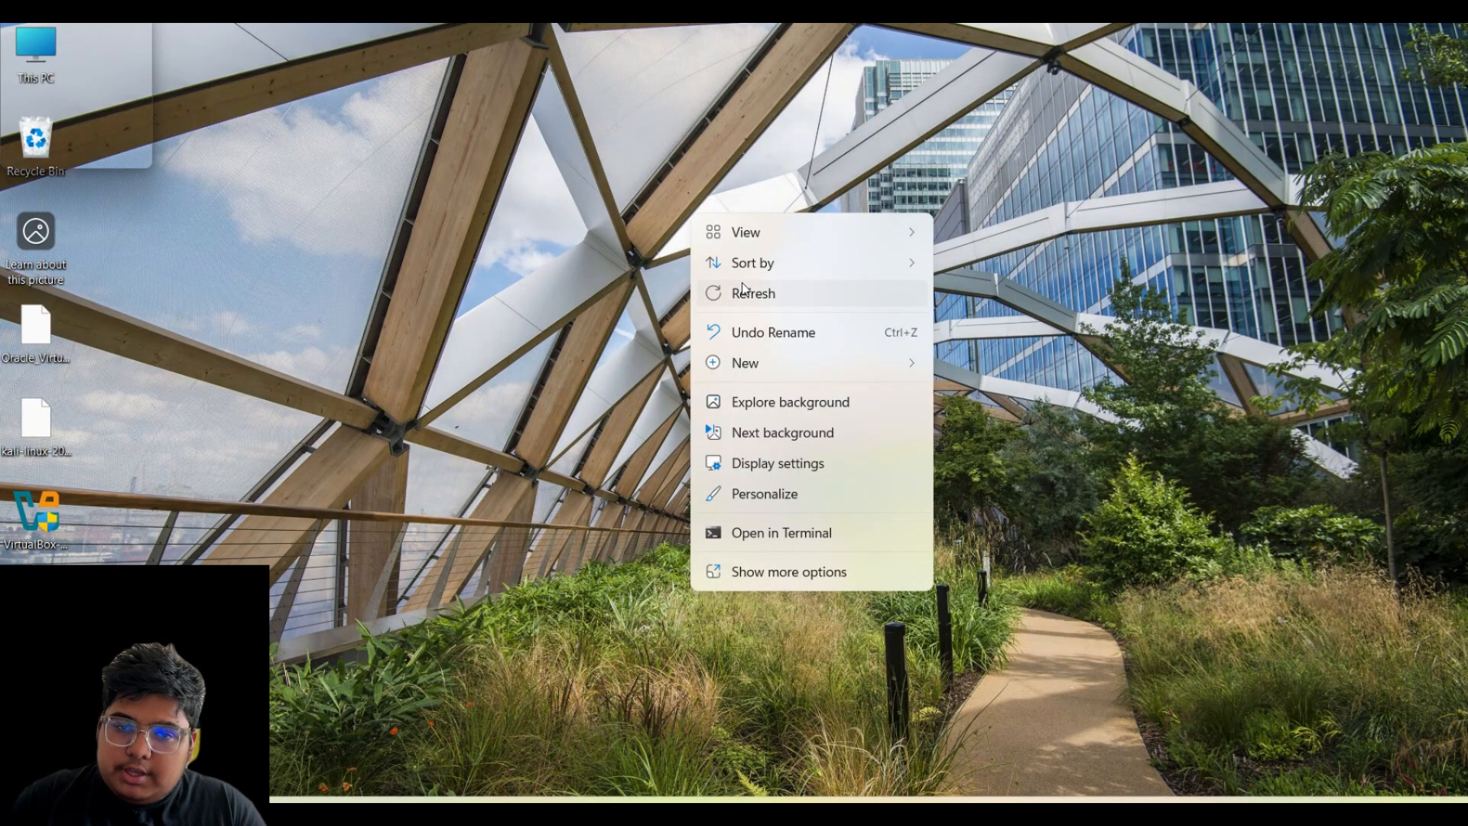
pyautogui.click(749, 296)
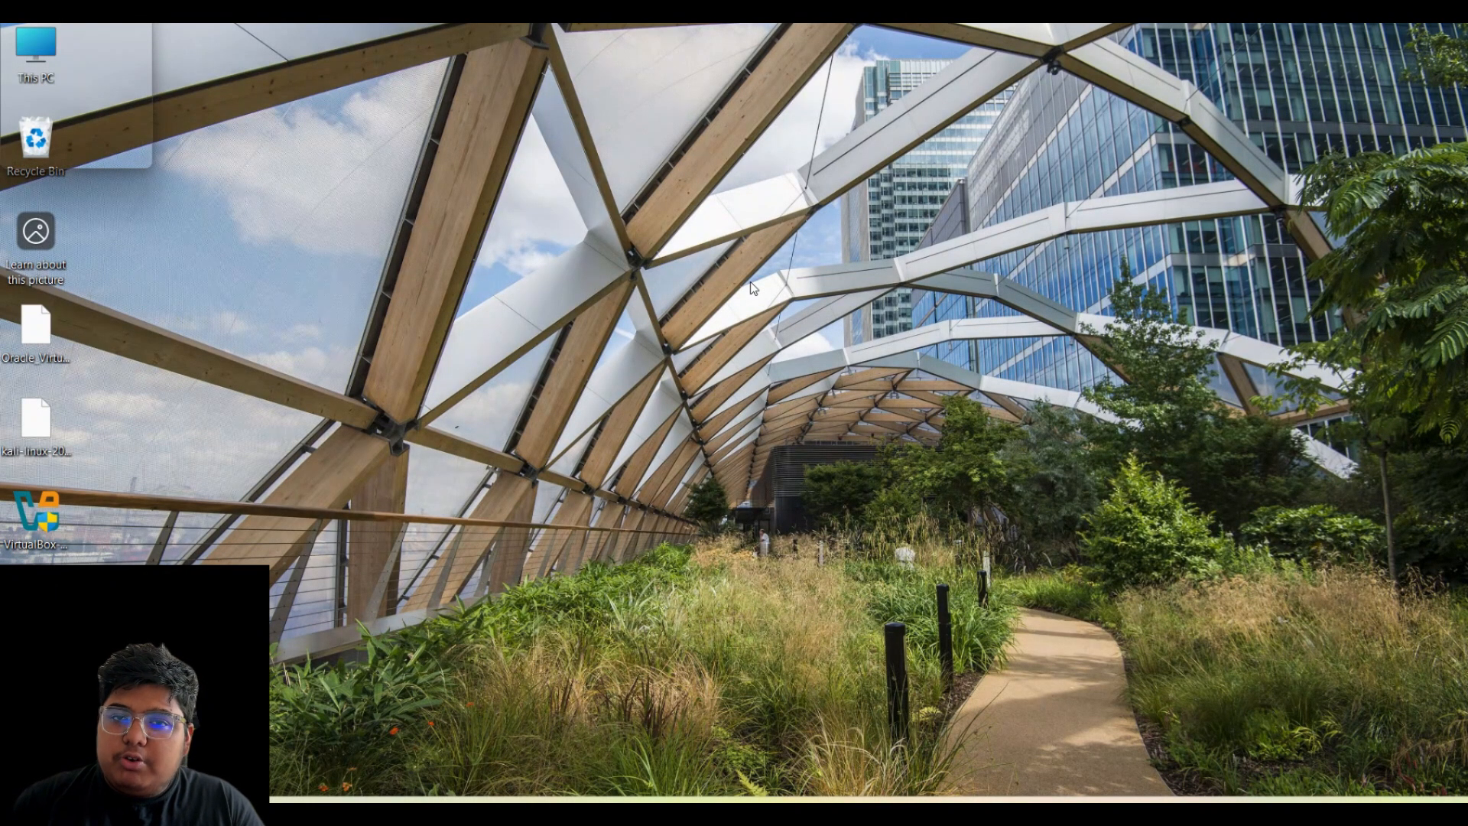
pyautogui.rightClick(751, 214)
pyautogui.click(791, 304)
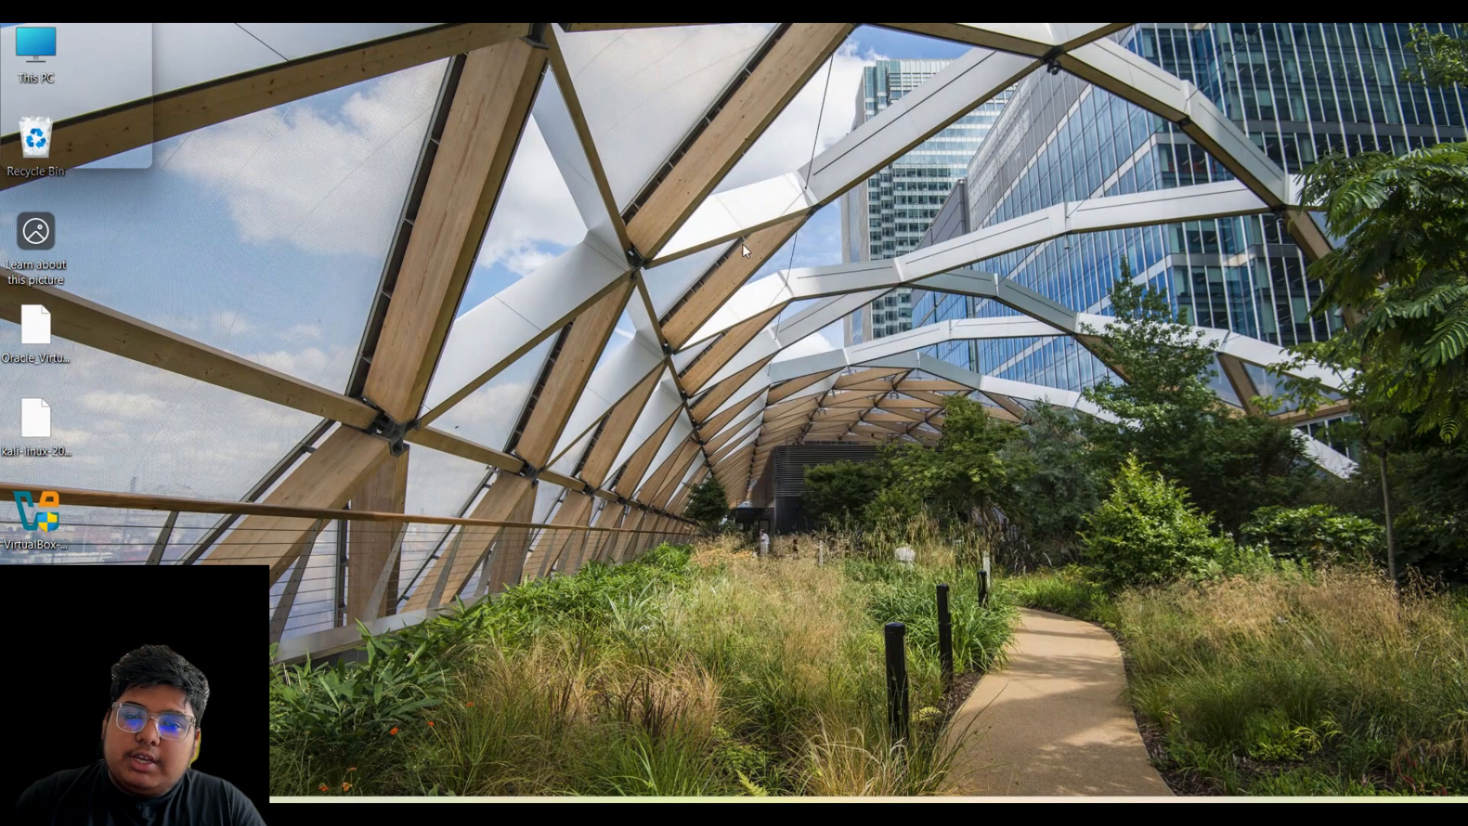
pyautogui.rightClick(767, 305)
pyautogui.click(768, 308)
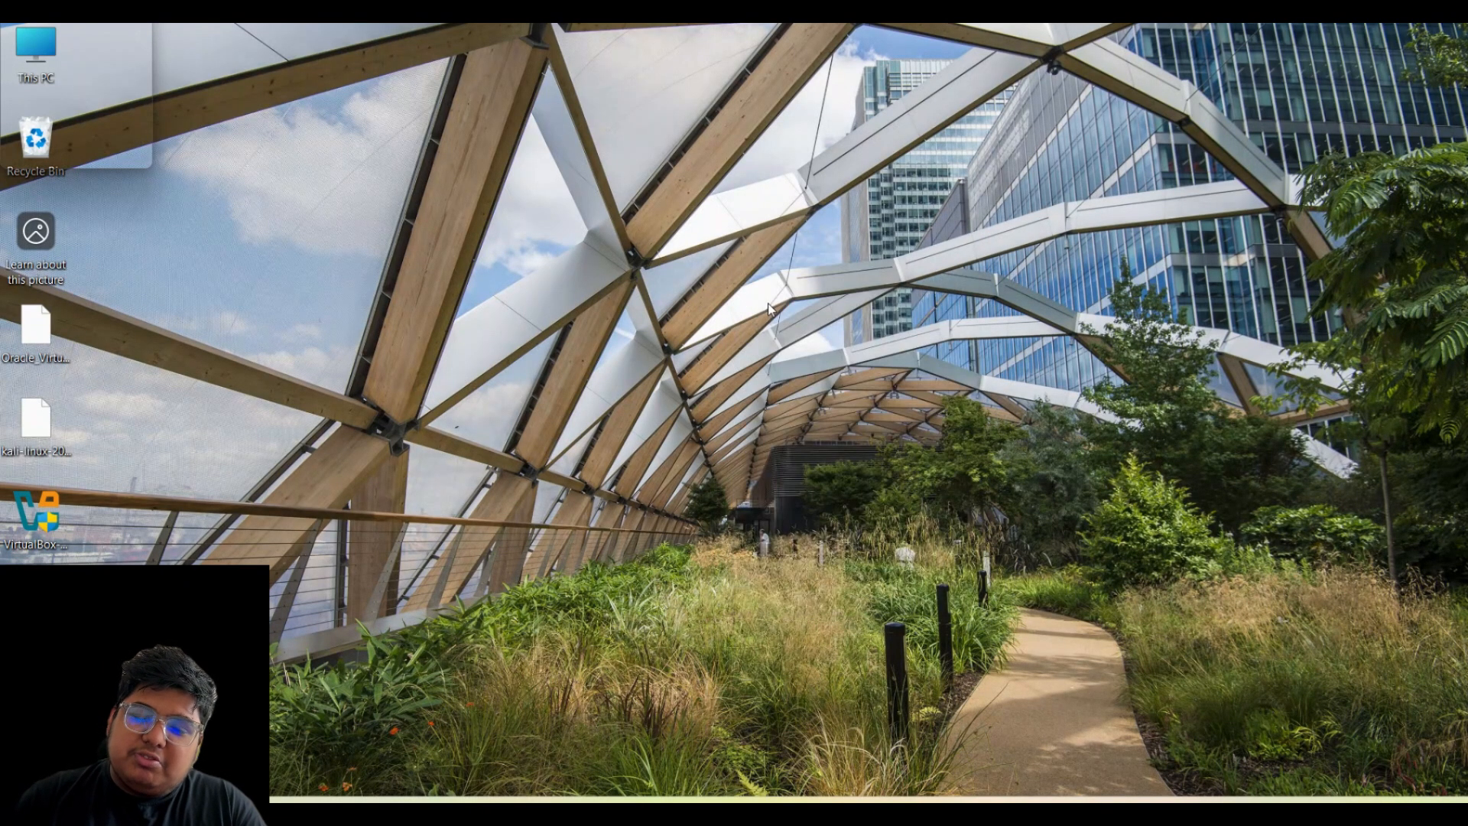
pyautogui.rightClick(753, 234)
pyautogui.click(795, 309)
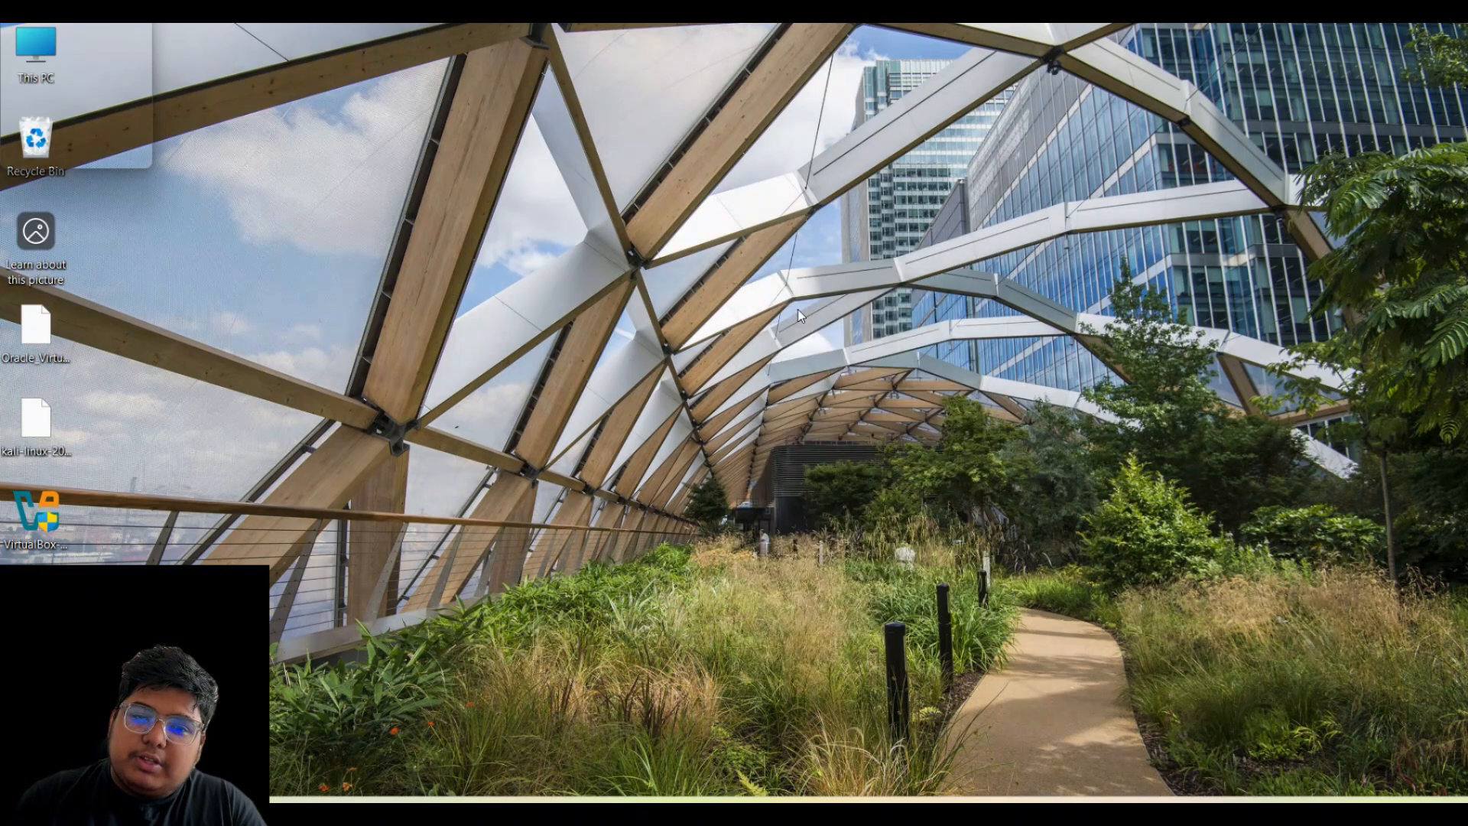
pyautogui.rightClick(576, 204)
pyautogui.click(622, 289)
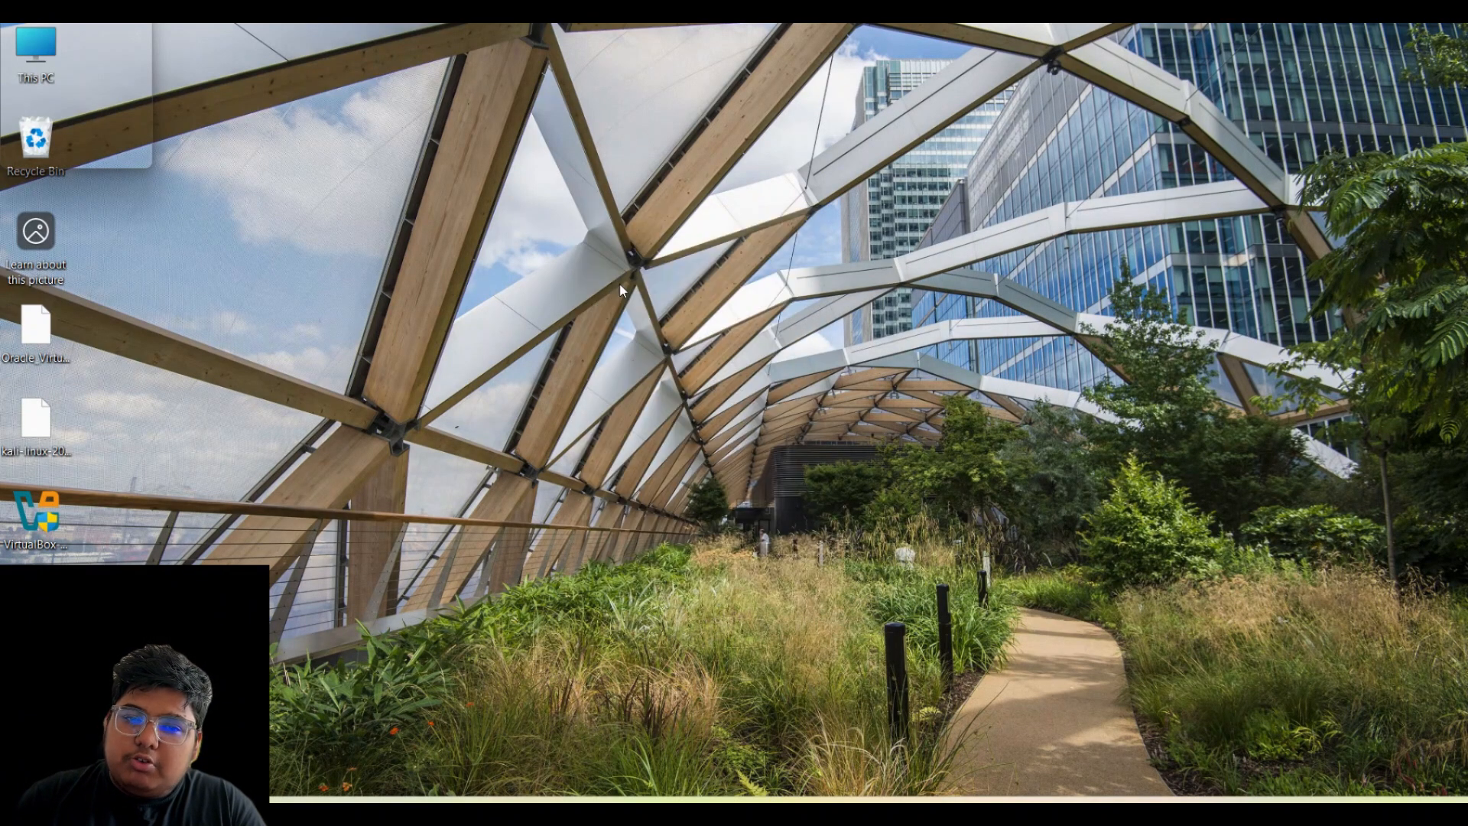
pyautogui.rightClick(645, 237)
pyautogui.click(722, 309)
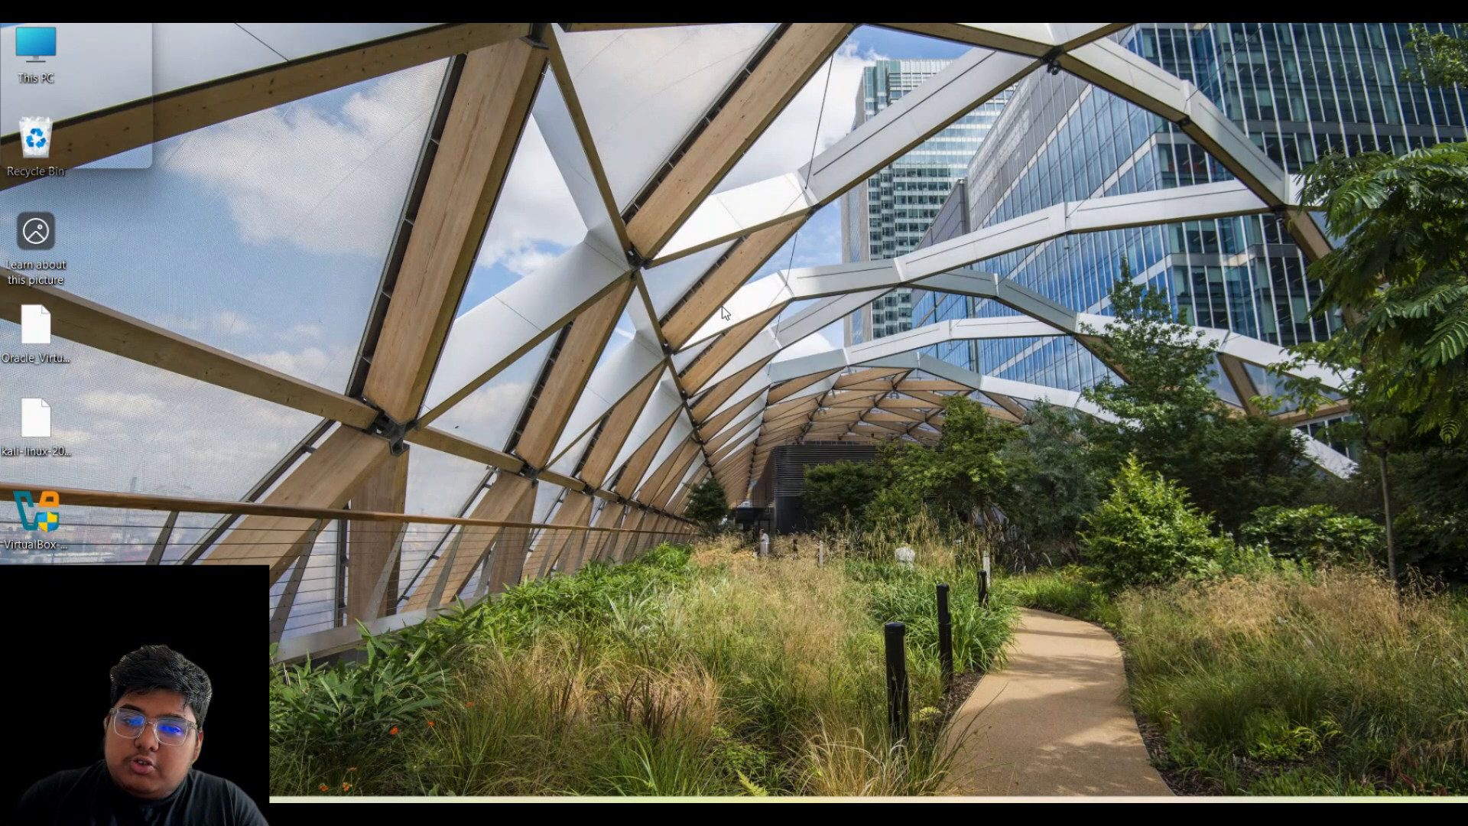
pyautogui.rightClick(725, 313)
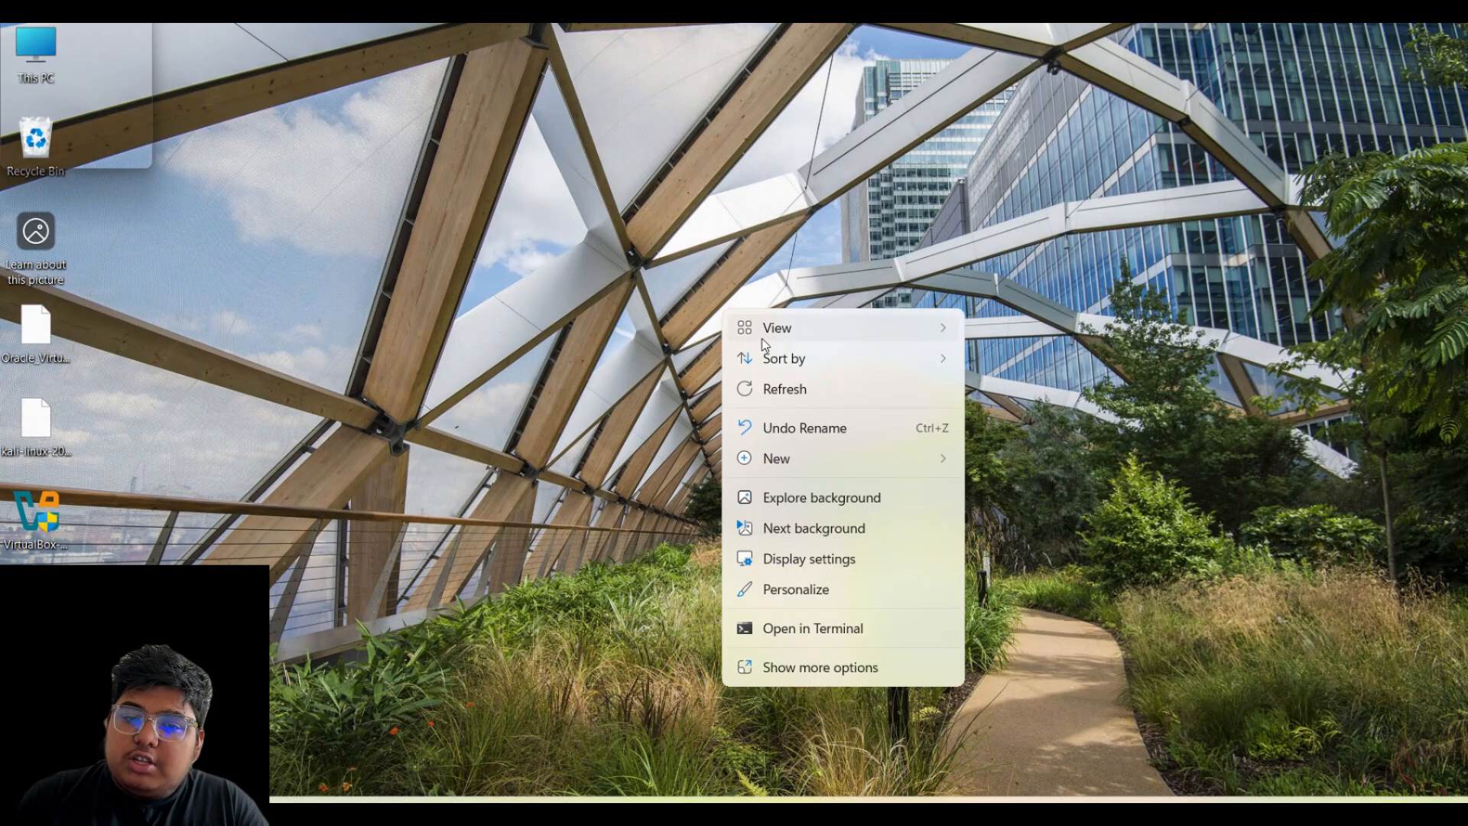
pyautogui.click(790, 398)
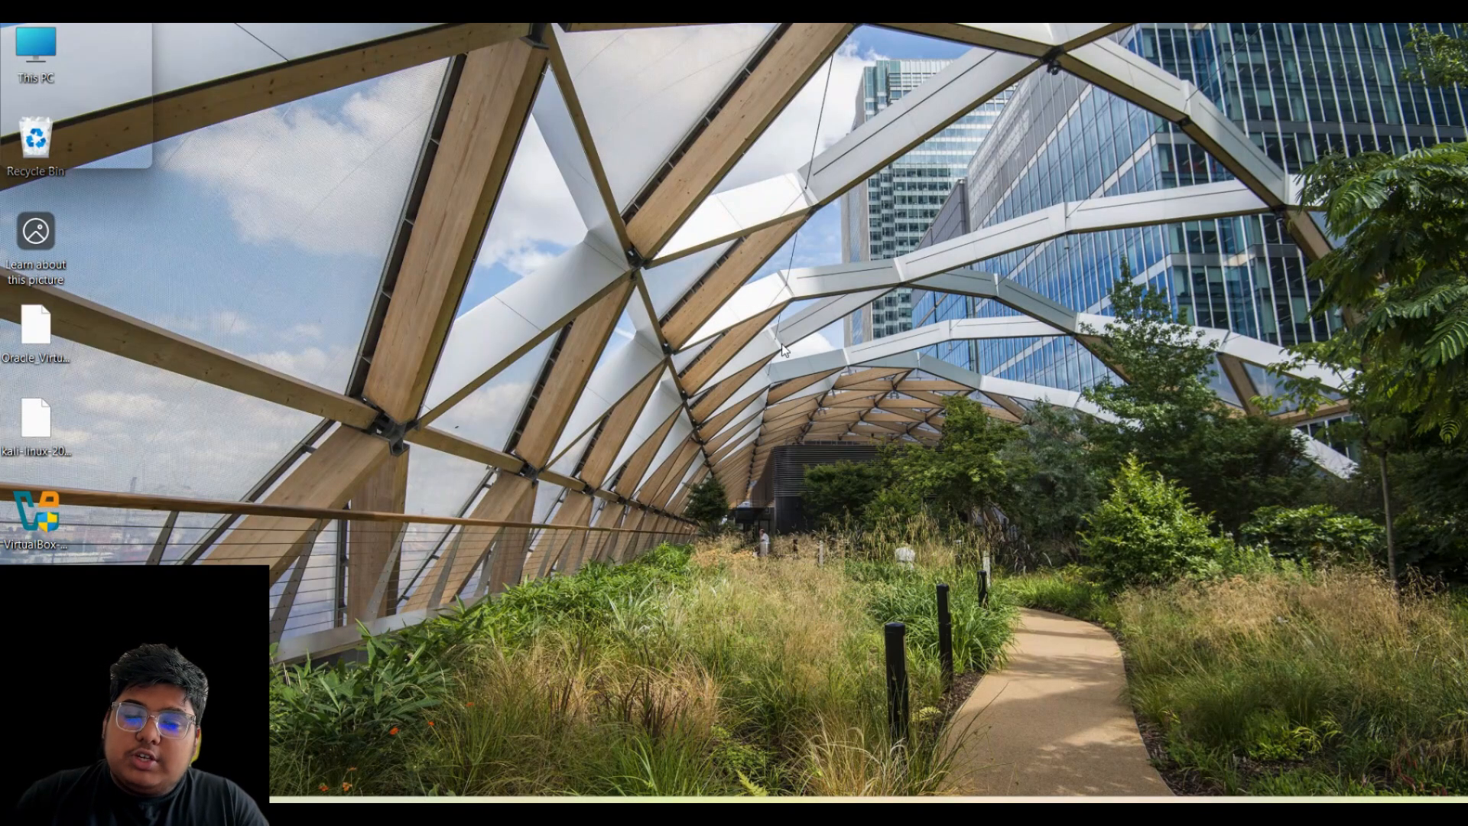
# - Launch Task Manager from the taskbar context menu
pyautogui.rightClick(780, 328)
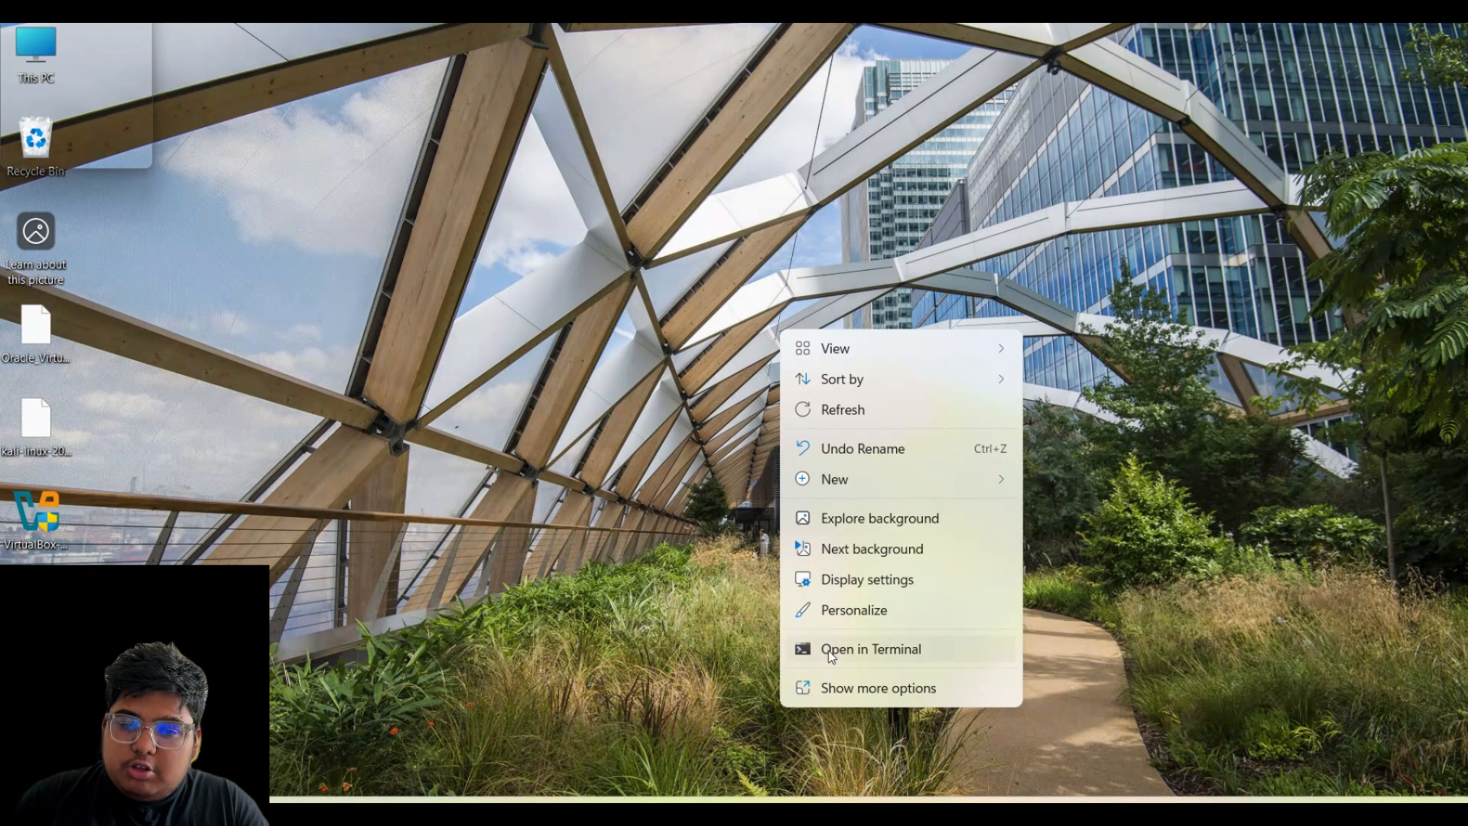
pyautogui.rightClick(1201, 812)
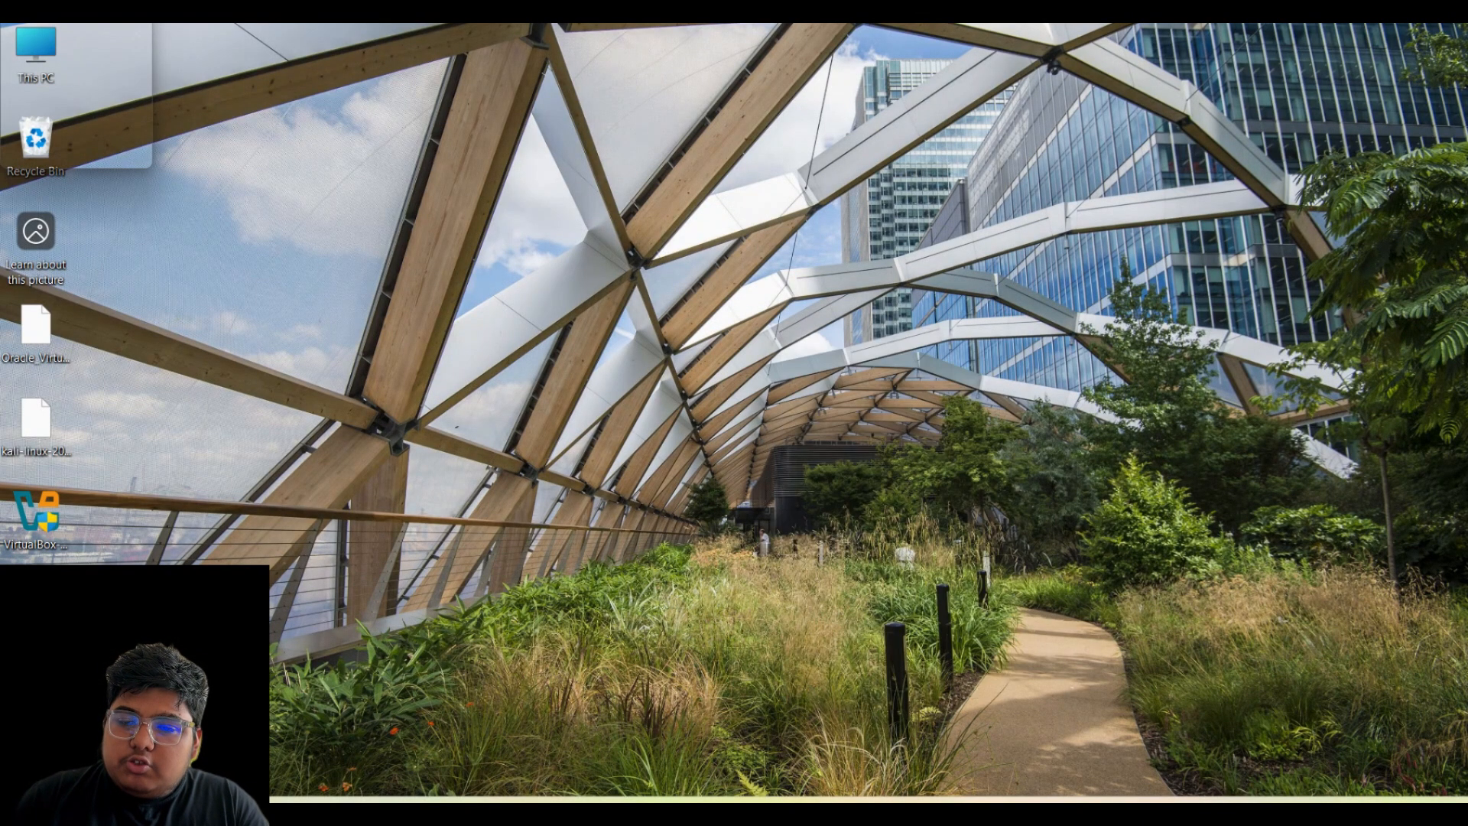
pyautogui.click(1178, 742)
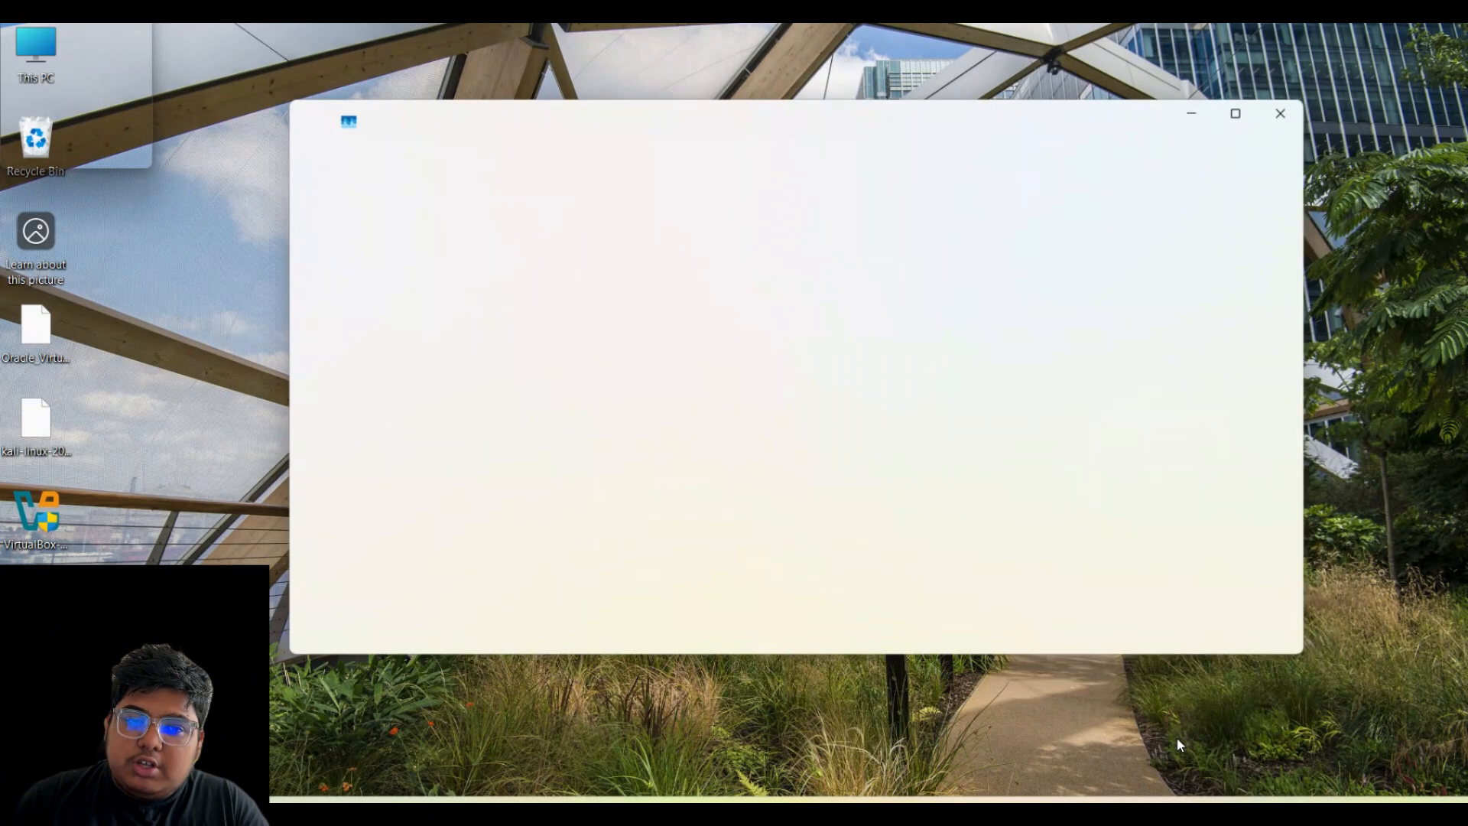
# - Check the maximized CPU performance page shows Virtualization: Enabled, then close Task Manager
pyautogui.click(405, 255)
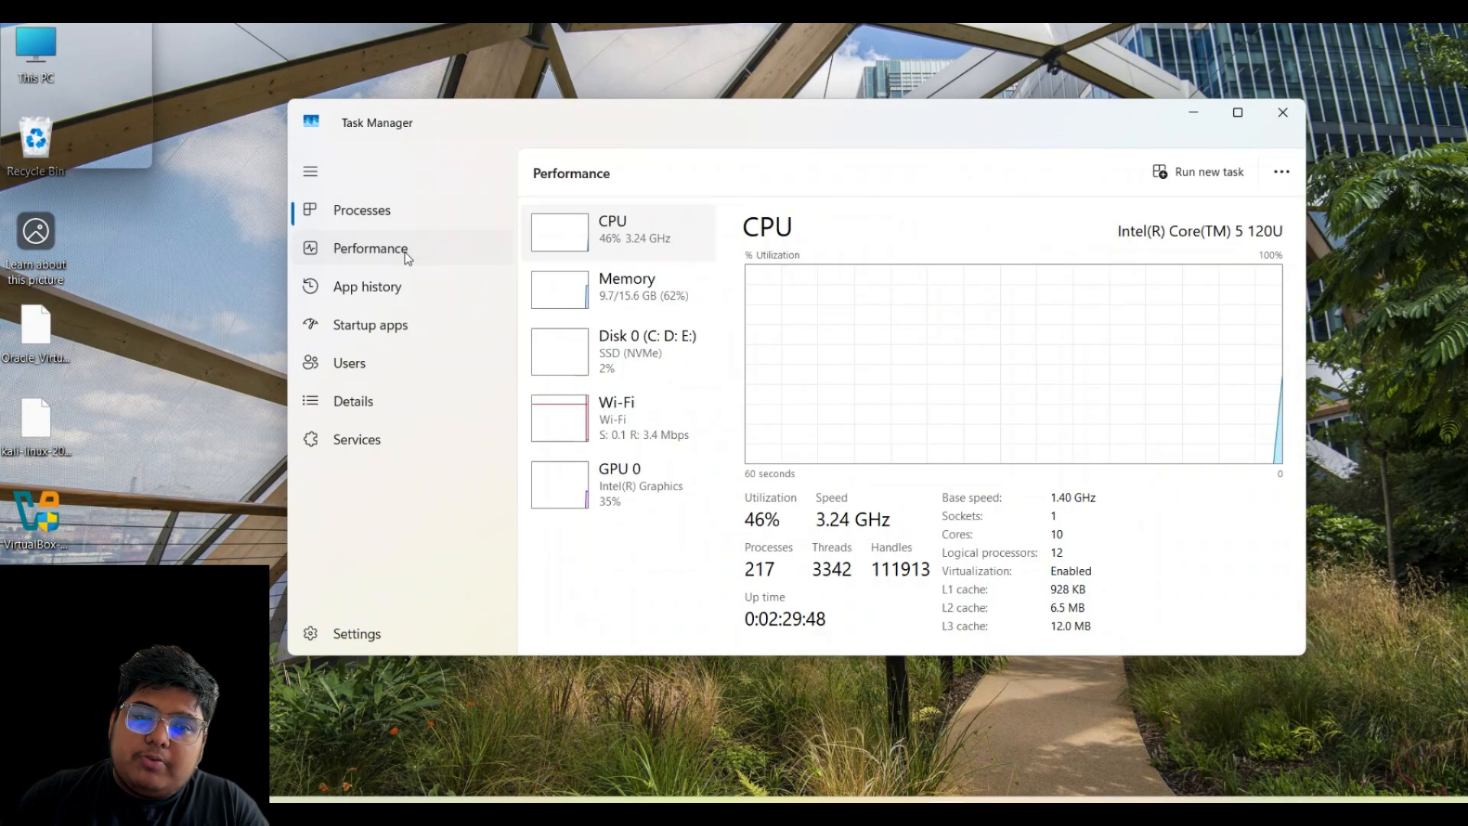
pyautogui.click(1238, 112)
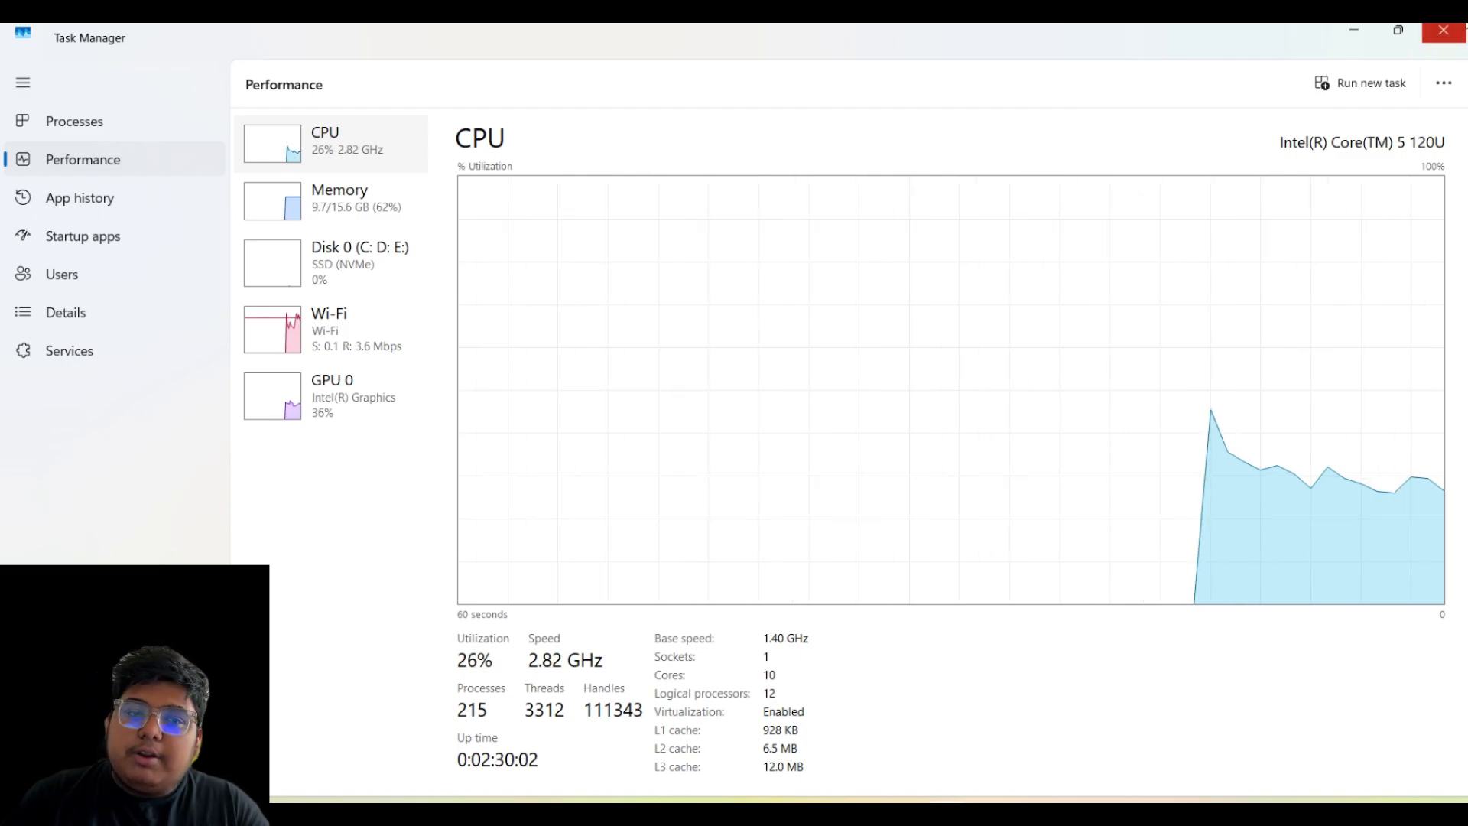
pyautogui.click(1443, 31)
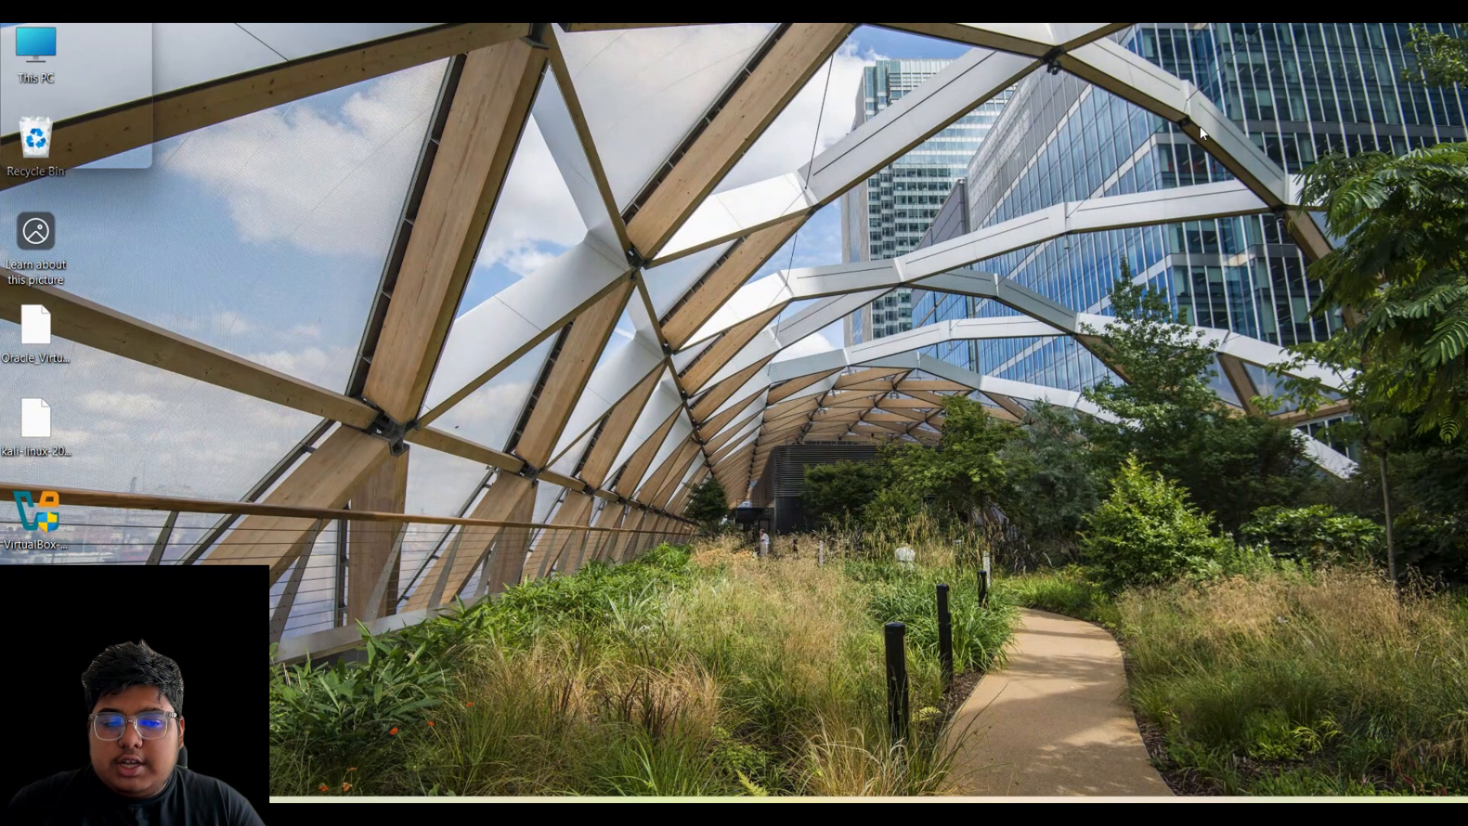
# - Refresh the desktop and open a Chrome window for another browser profile
pyautogui.rightClick(1309, 136)
pyautogui.click(1214, 218)
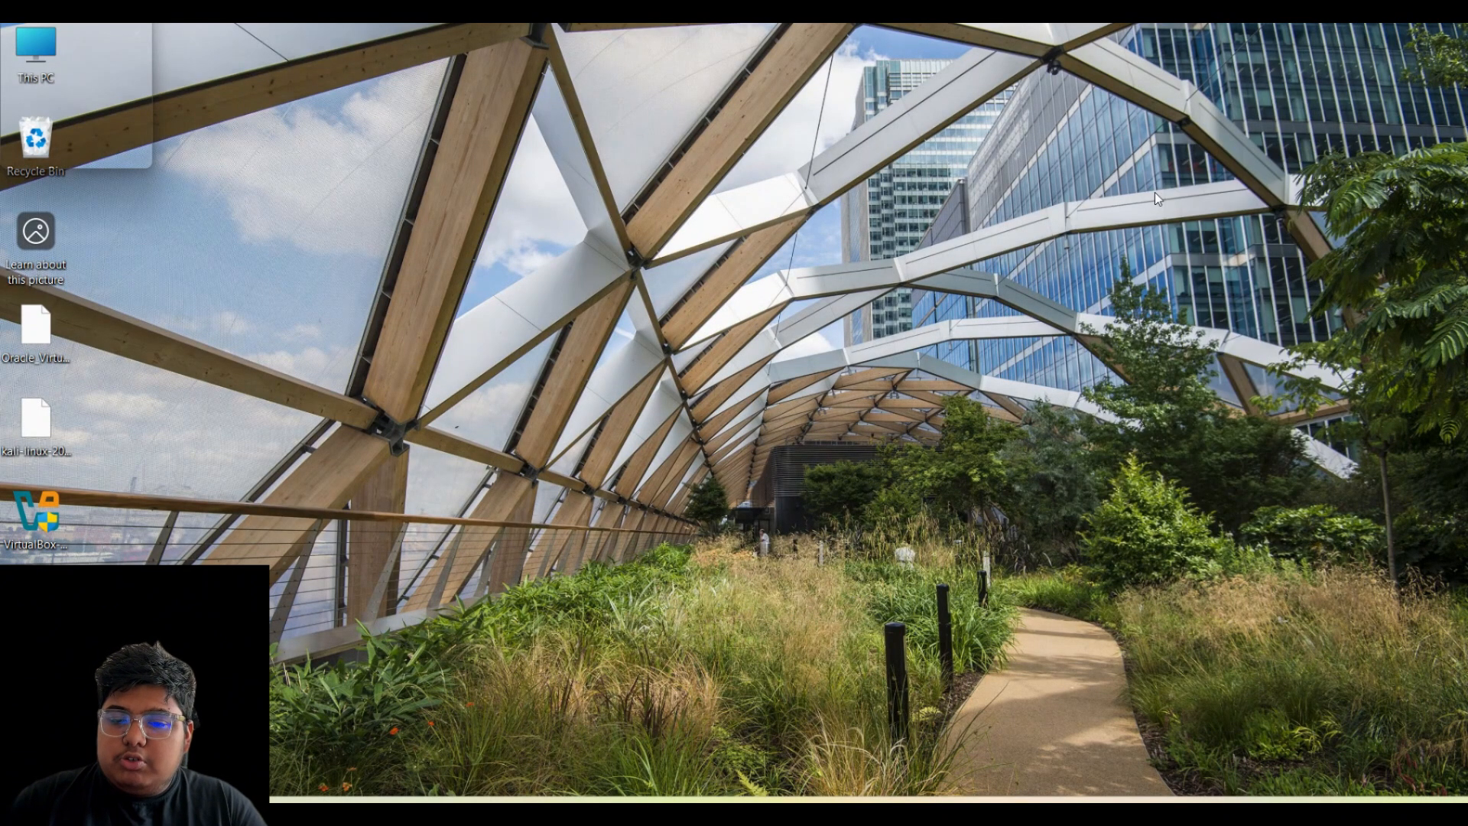
pyautogui.click(891, 812)
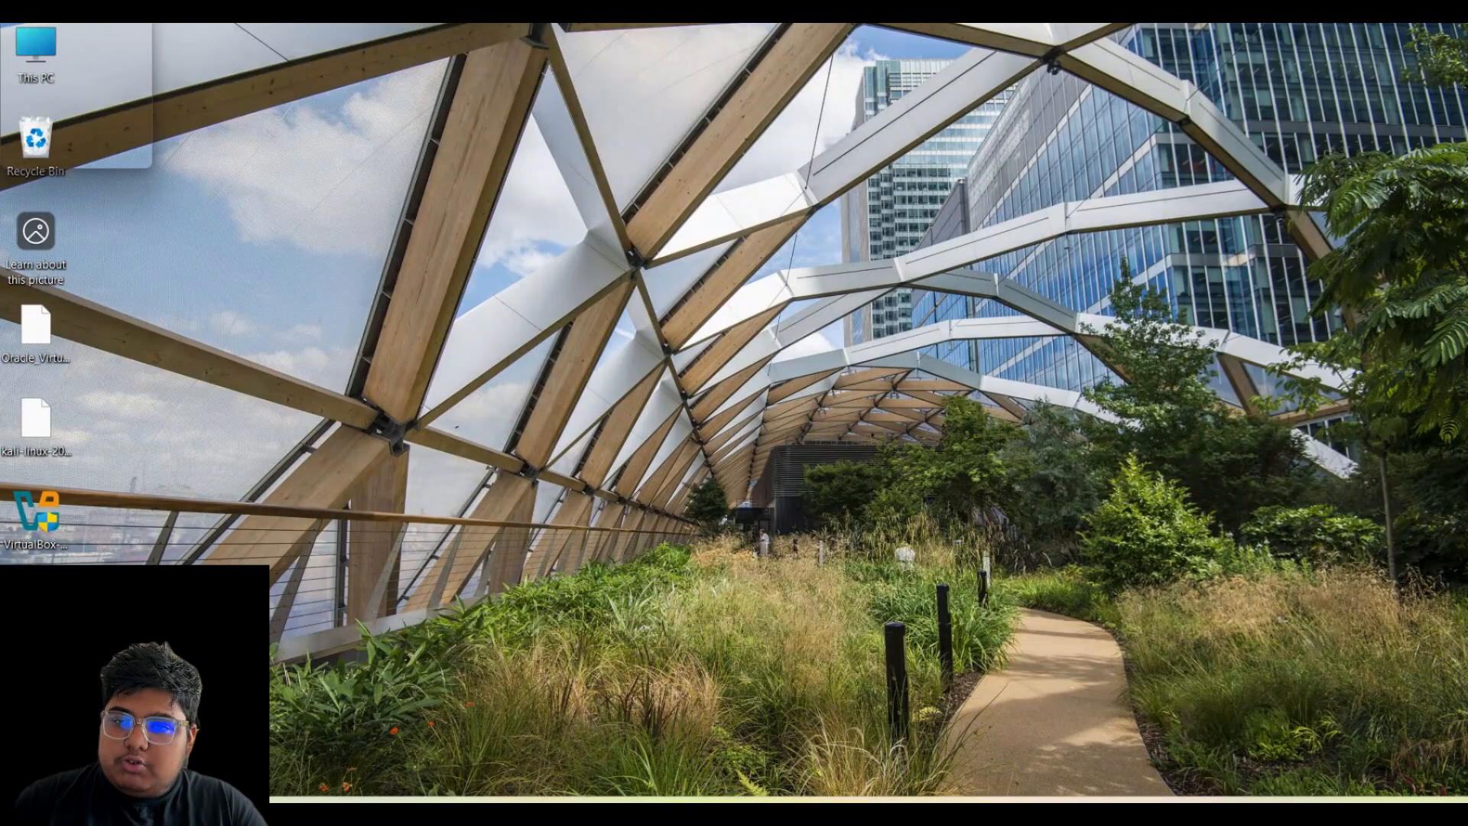
pyautogui.click(1372, 75)
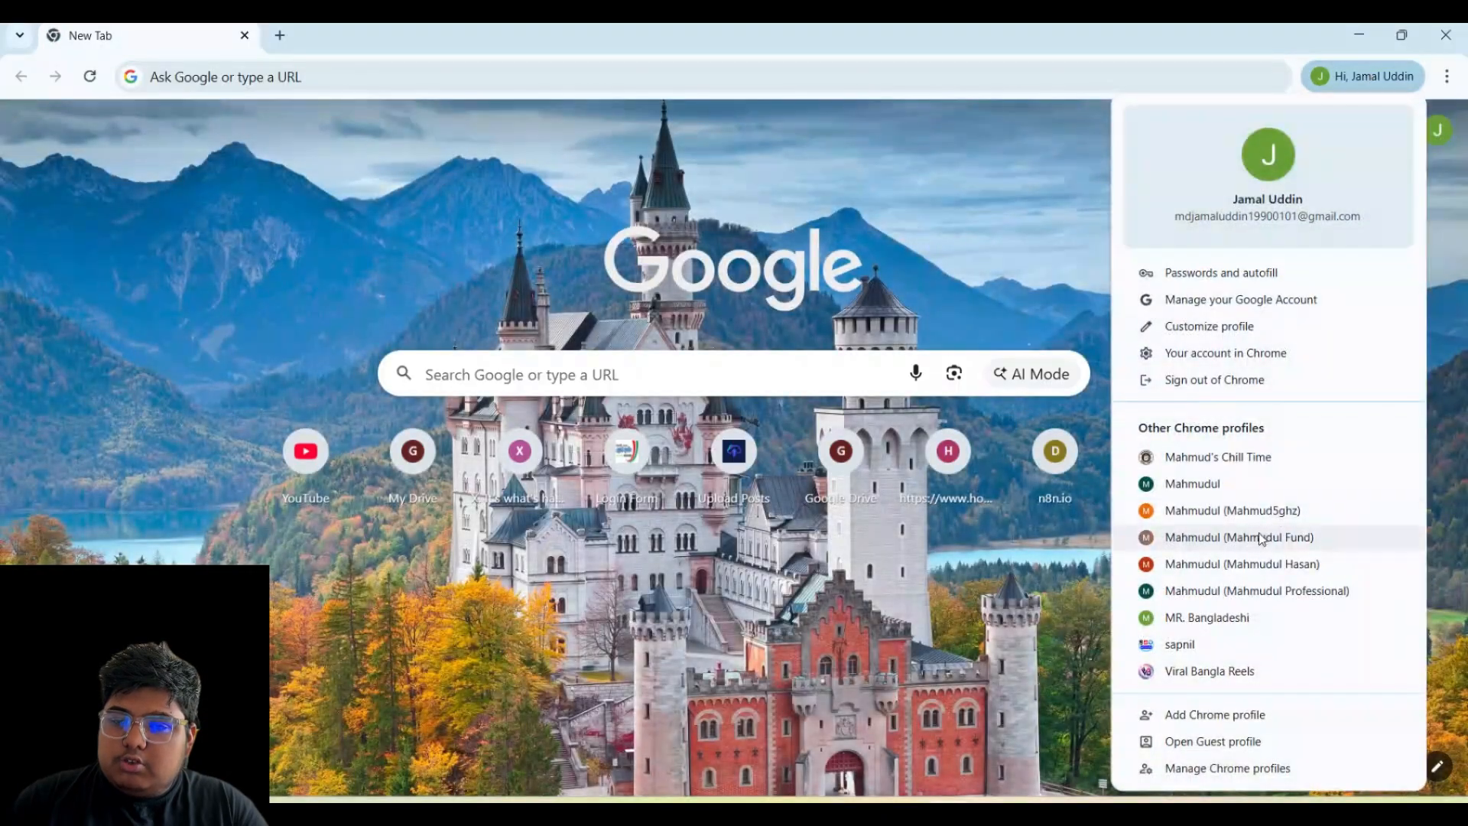
pyautogui.click(1254, 534)
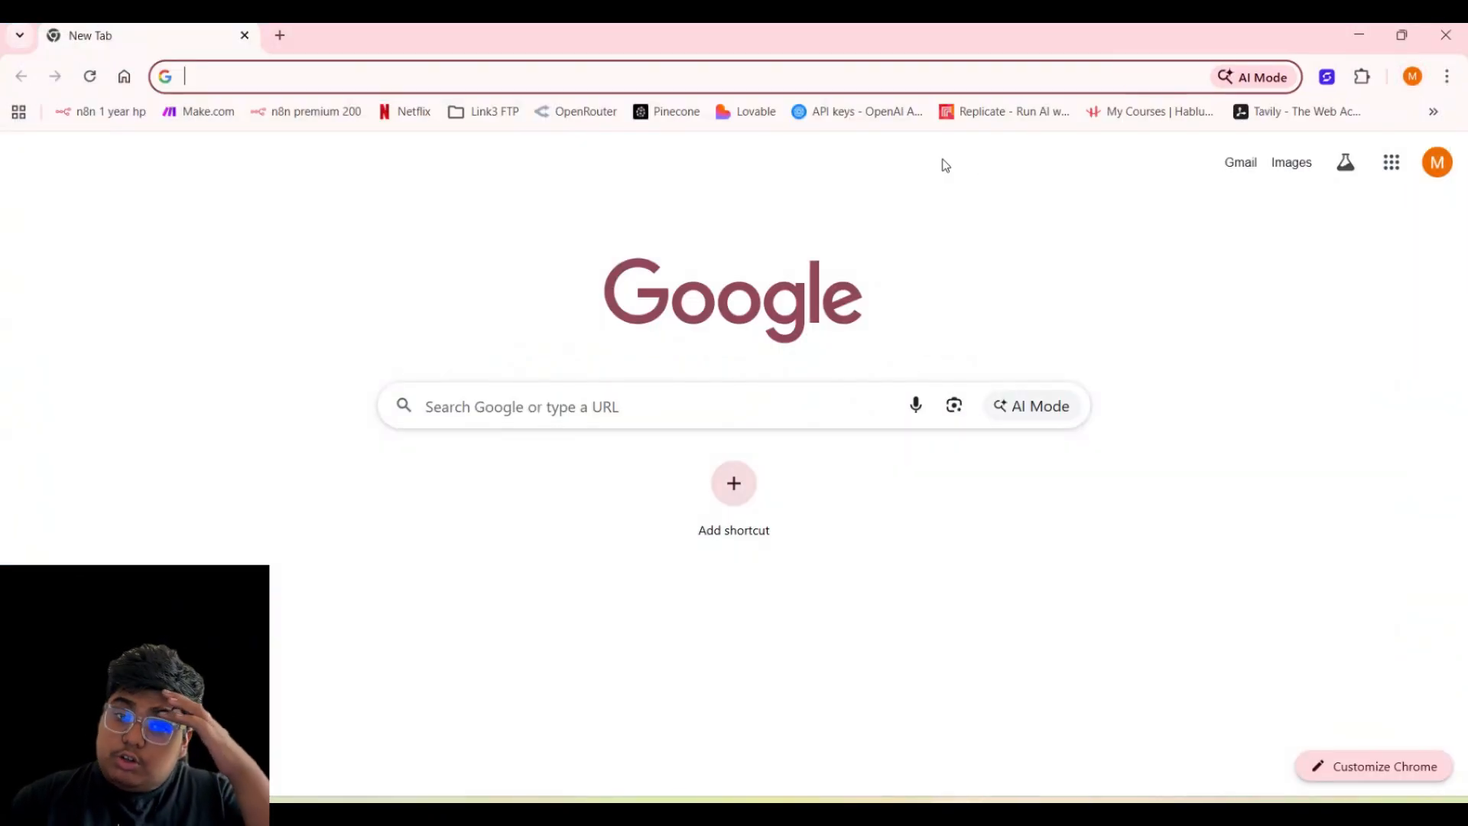
# - Load google.com in that window, then minimize Chrome
pyautogui.write('google.com')
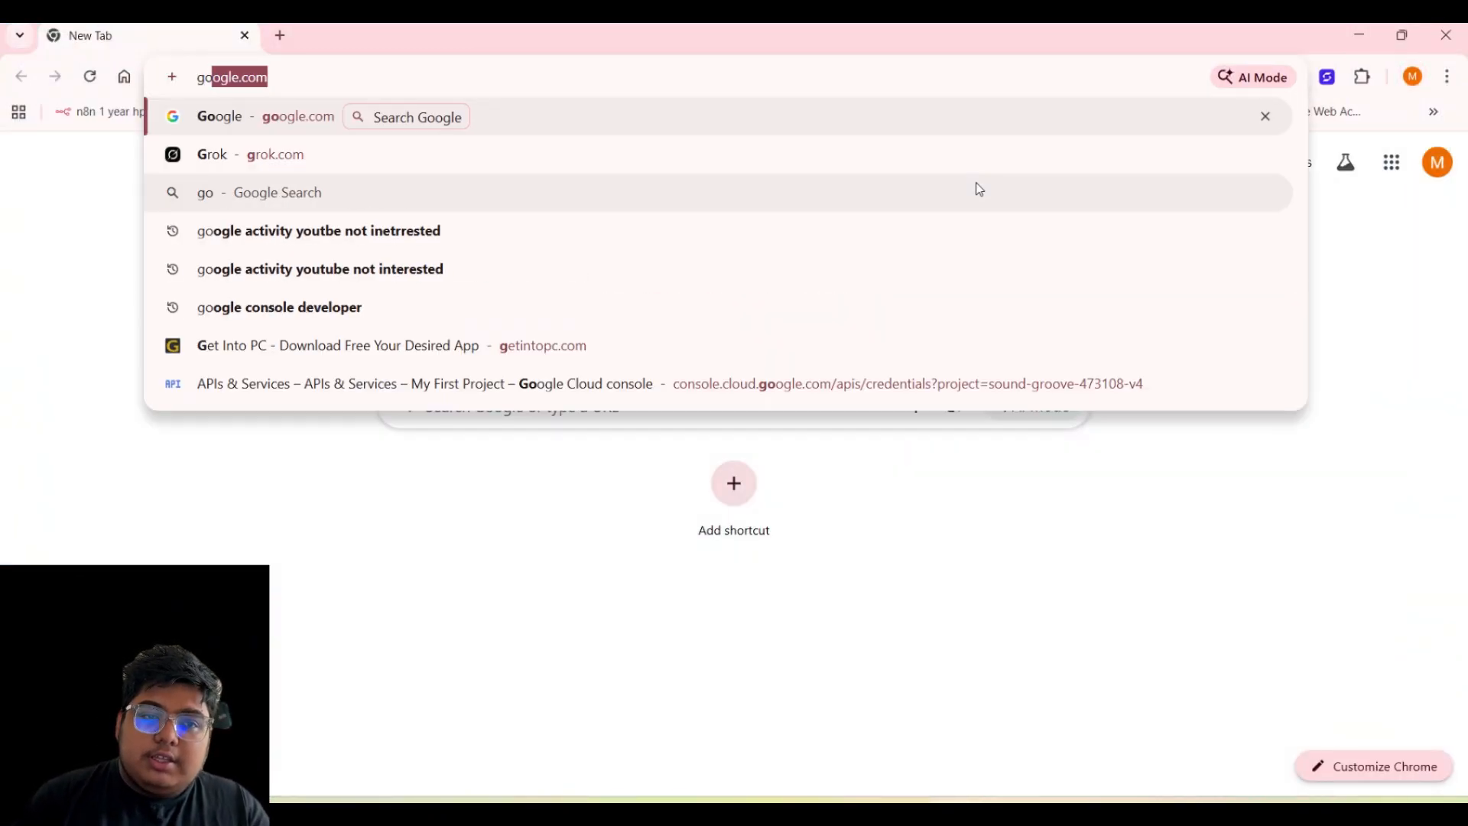
pyautogui.press('Return')
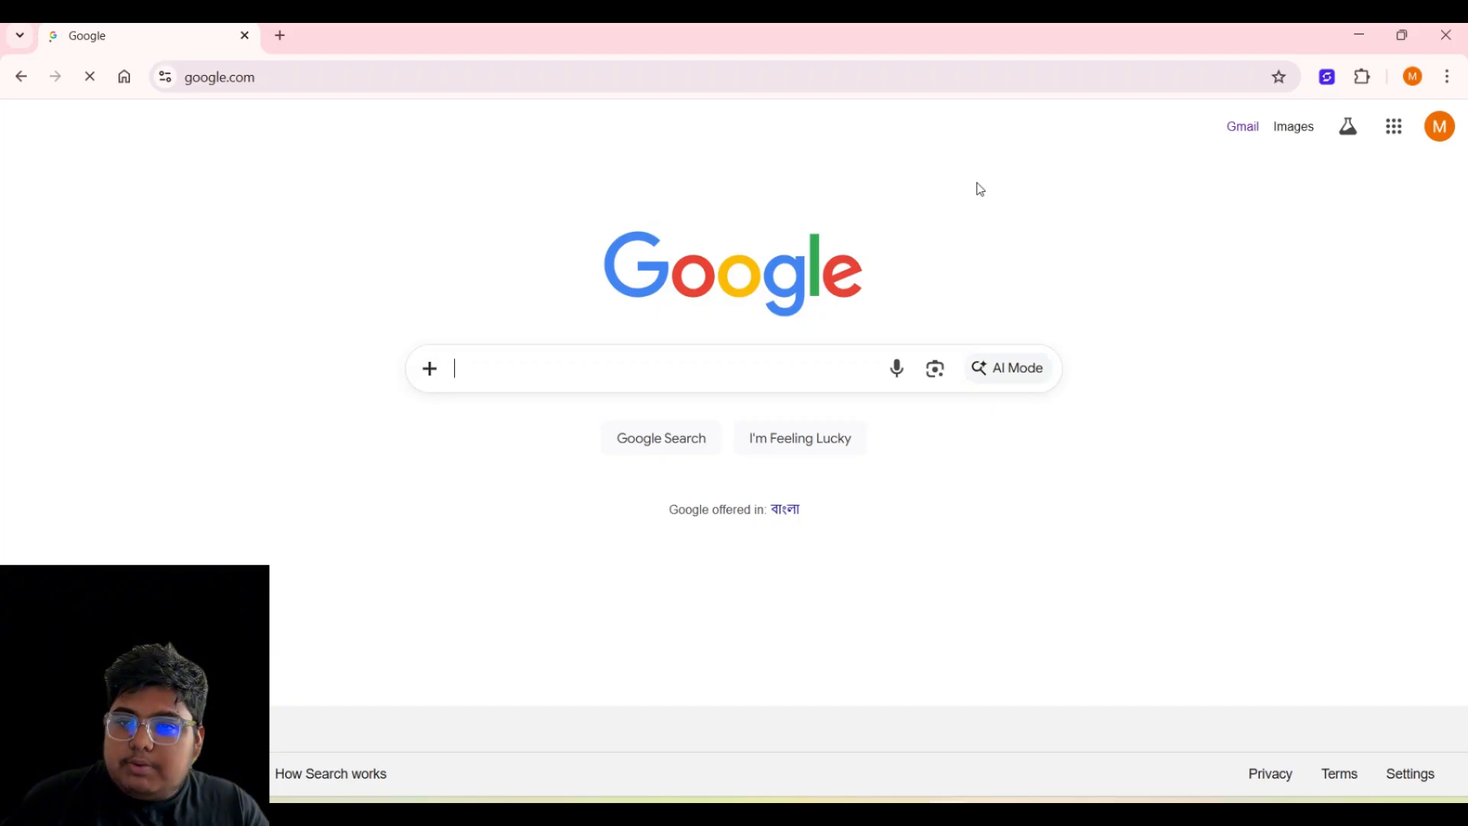
pyautogui.click(1360, 35)
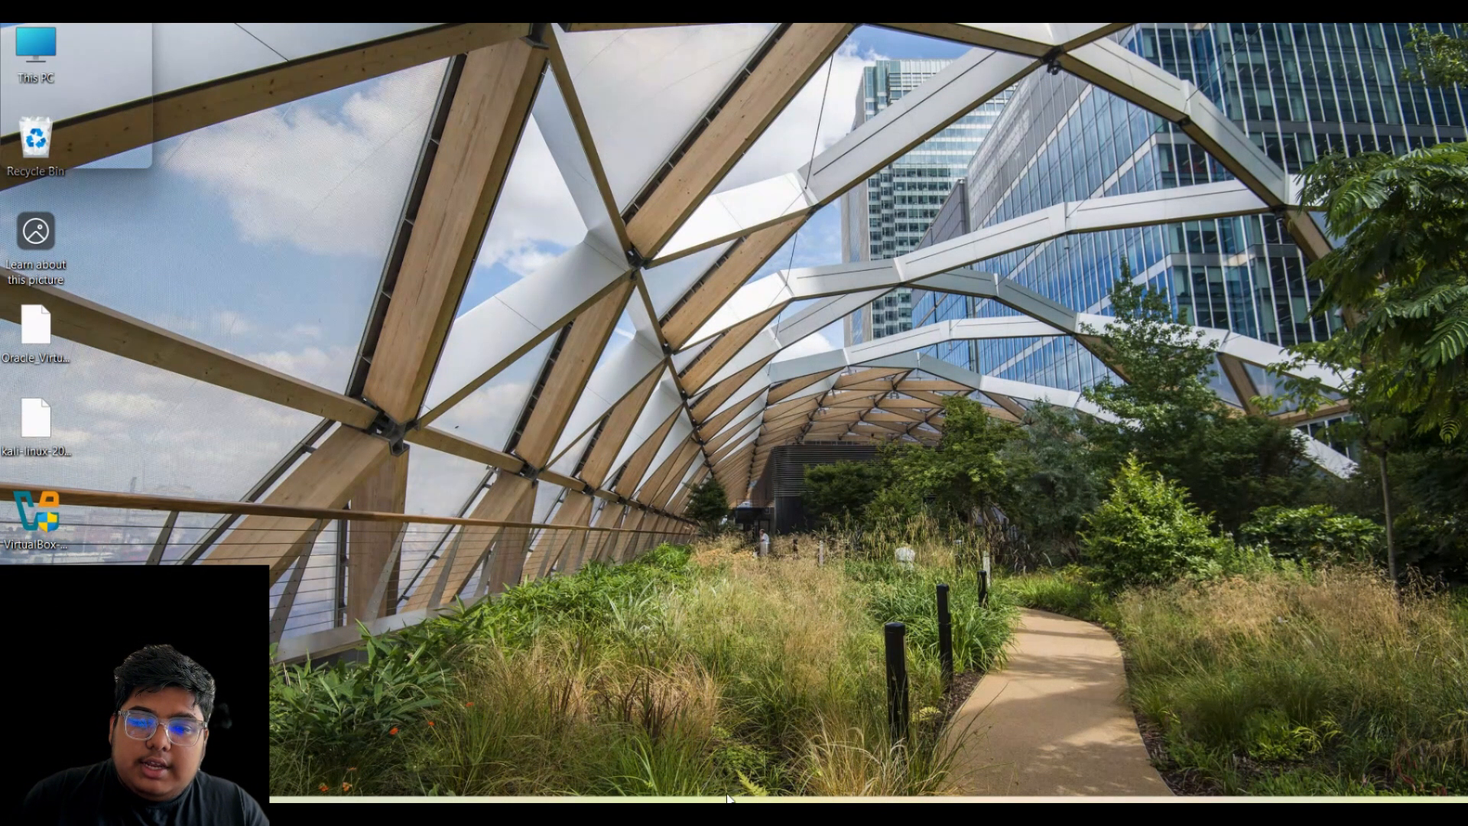
# - View the Desktop folder maximized in File Explorer, then switch back to Chrome
pyautogui.press('super+e')
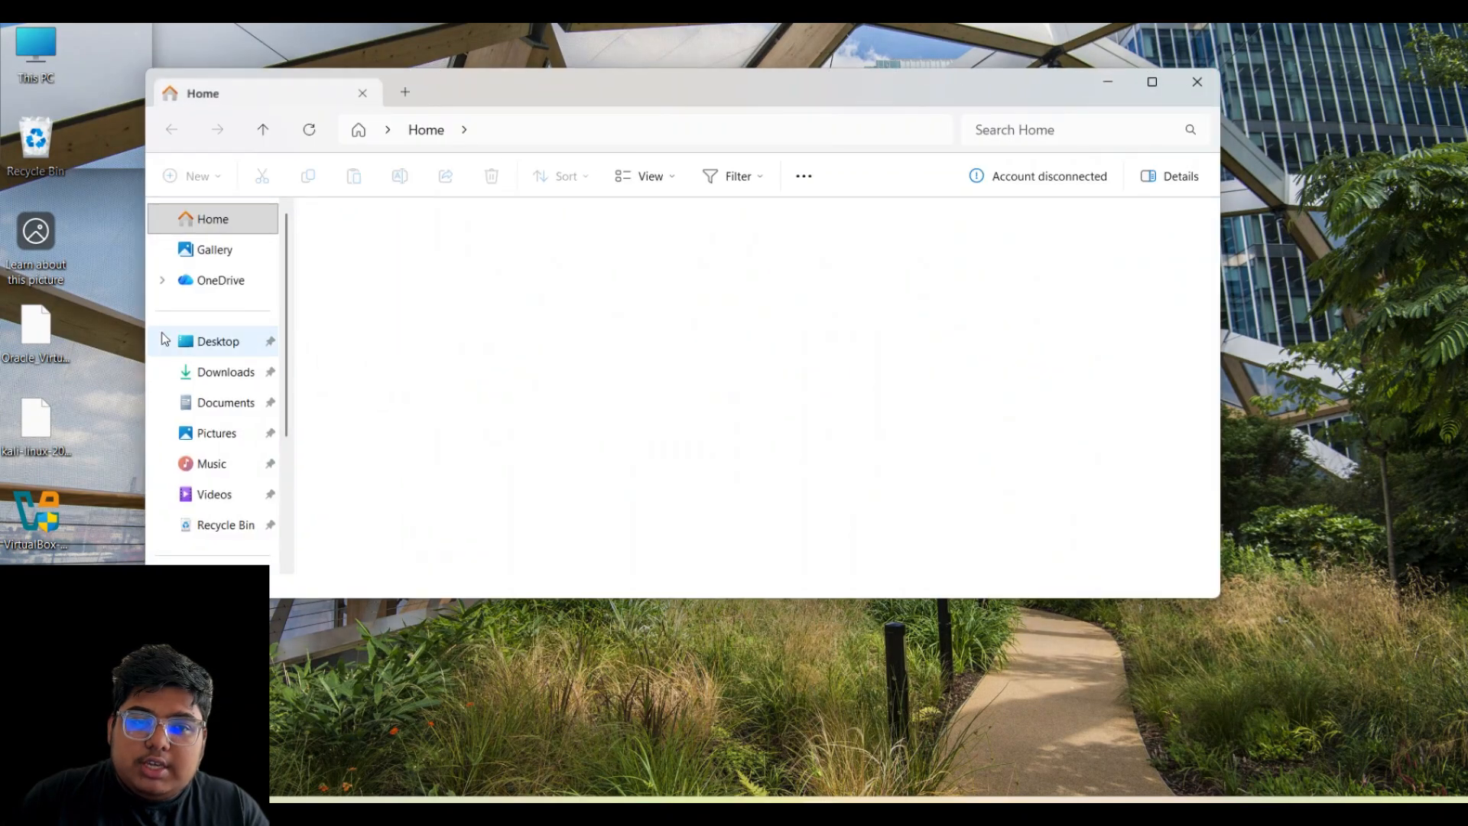
pyautogui.click(205, 341)
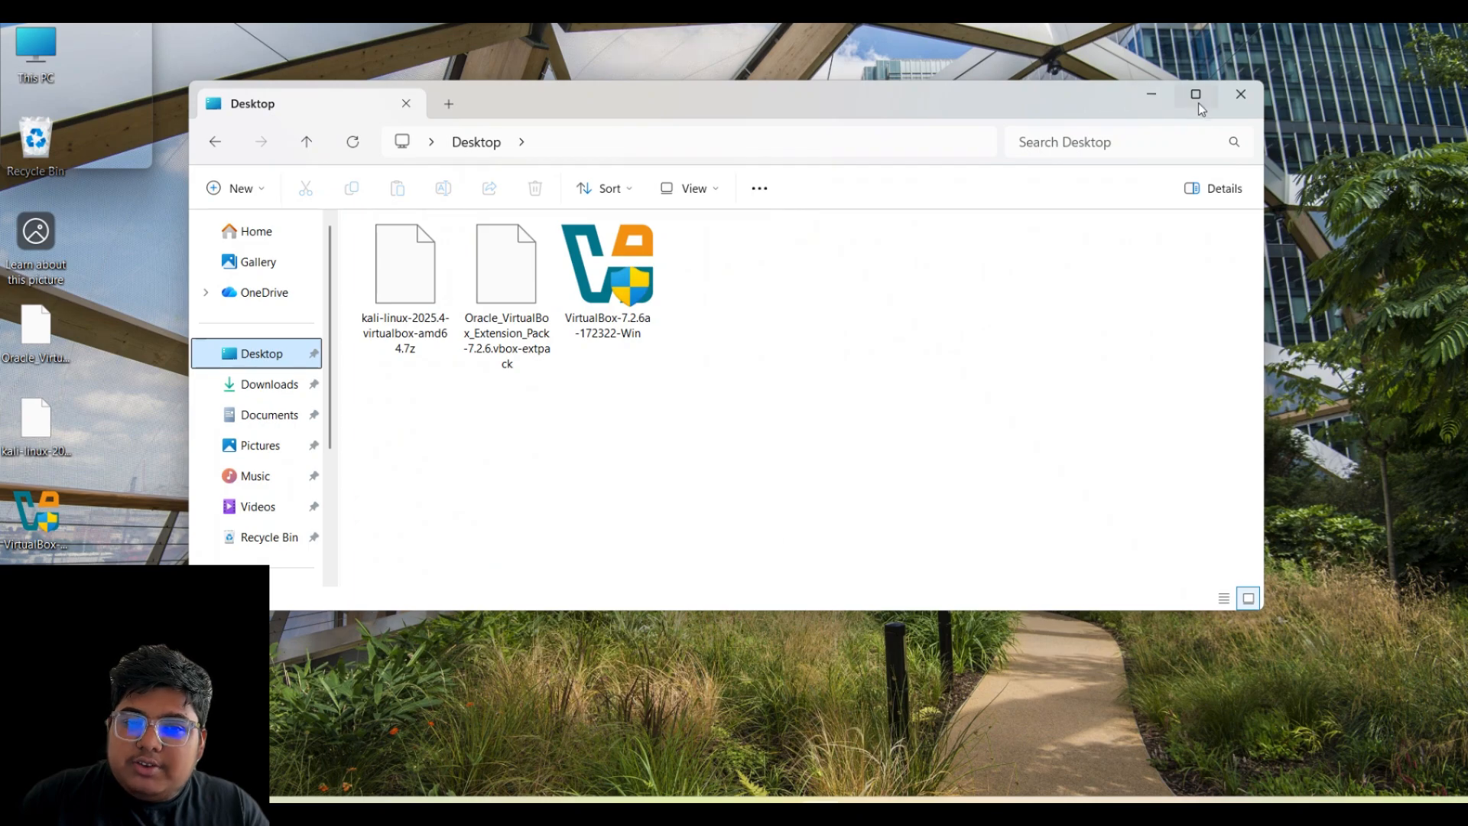
pyautogui.click(1153, 82)
pyautogui.moveTo(578, 217); pyautogui.dragTo(450, 230)
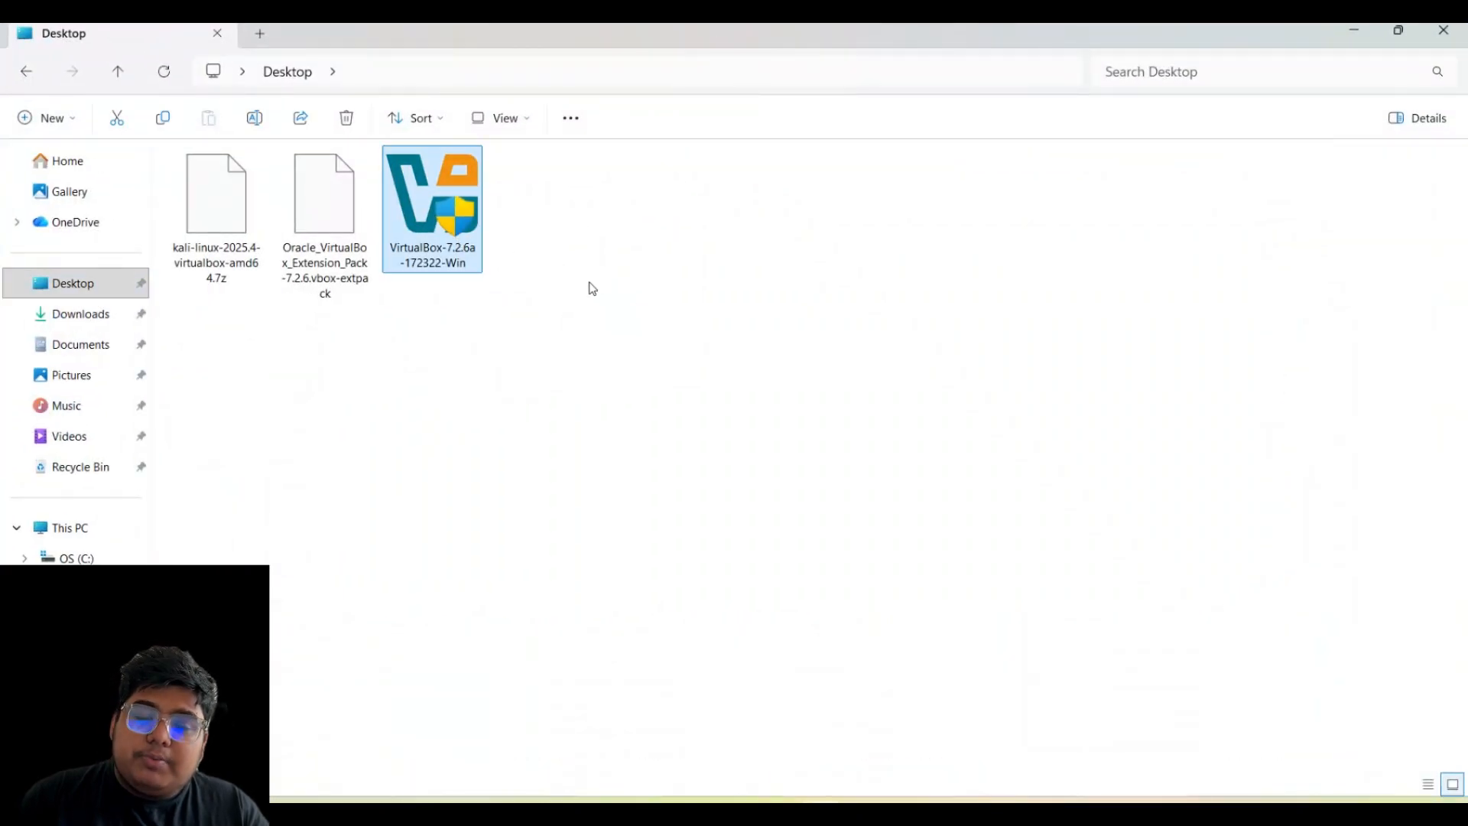
pyautogui.click(590, 285)
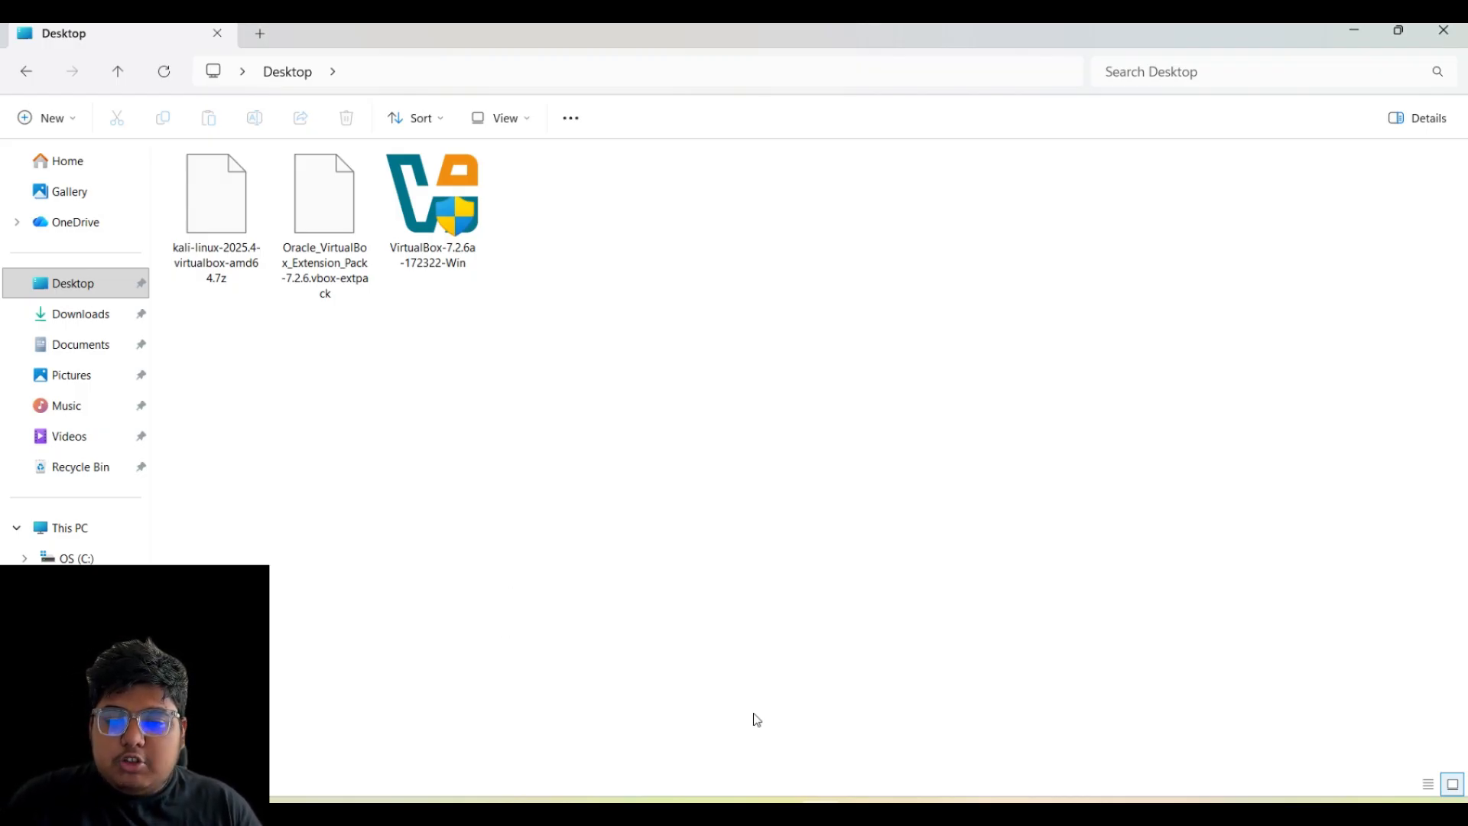
pyautogui.click(941, 812)
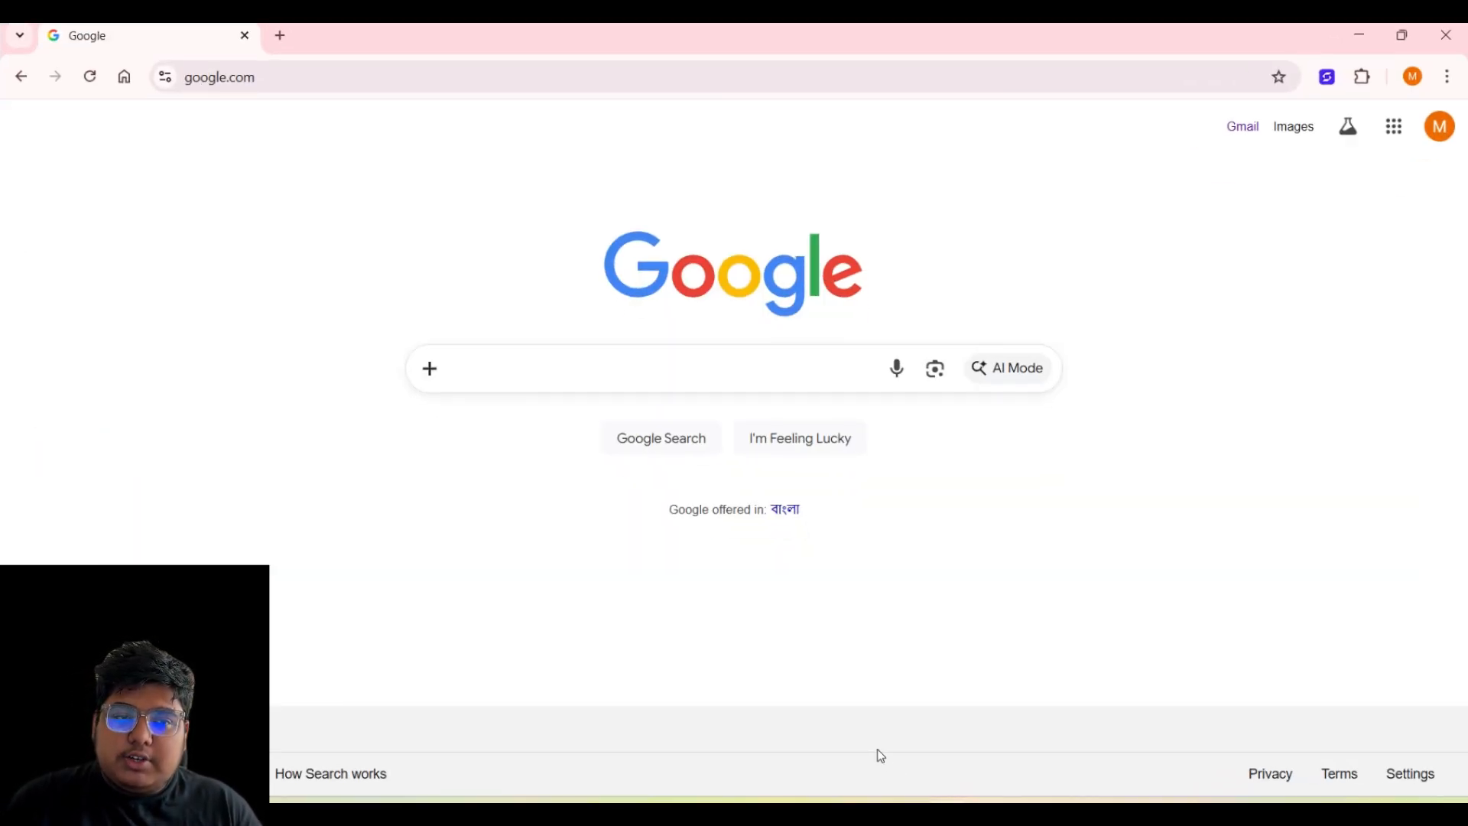
# - Search Google for virtualbox and open the virtualbox.org Downloads page
pyautogui.click(374, 77)
pyautogui.write('virtu')
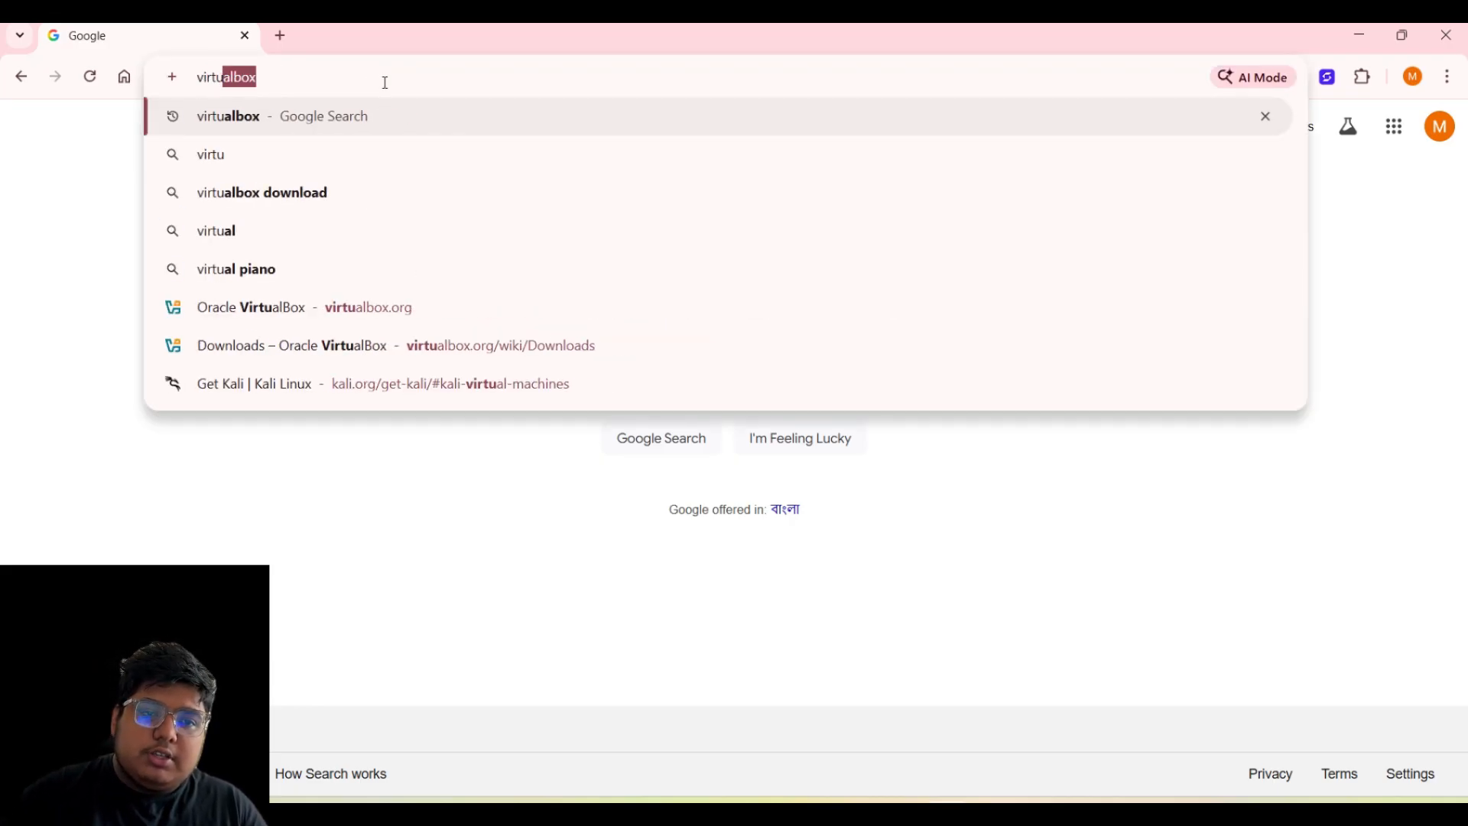
pyautogui.press('Return')
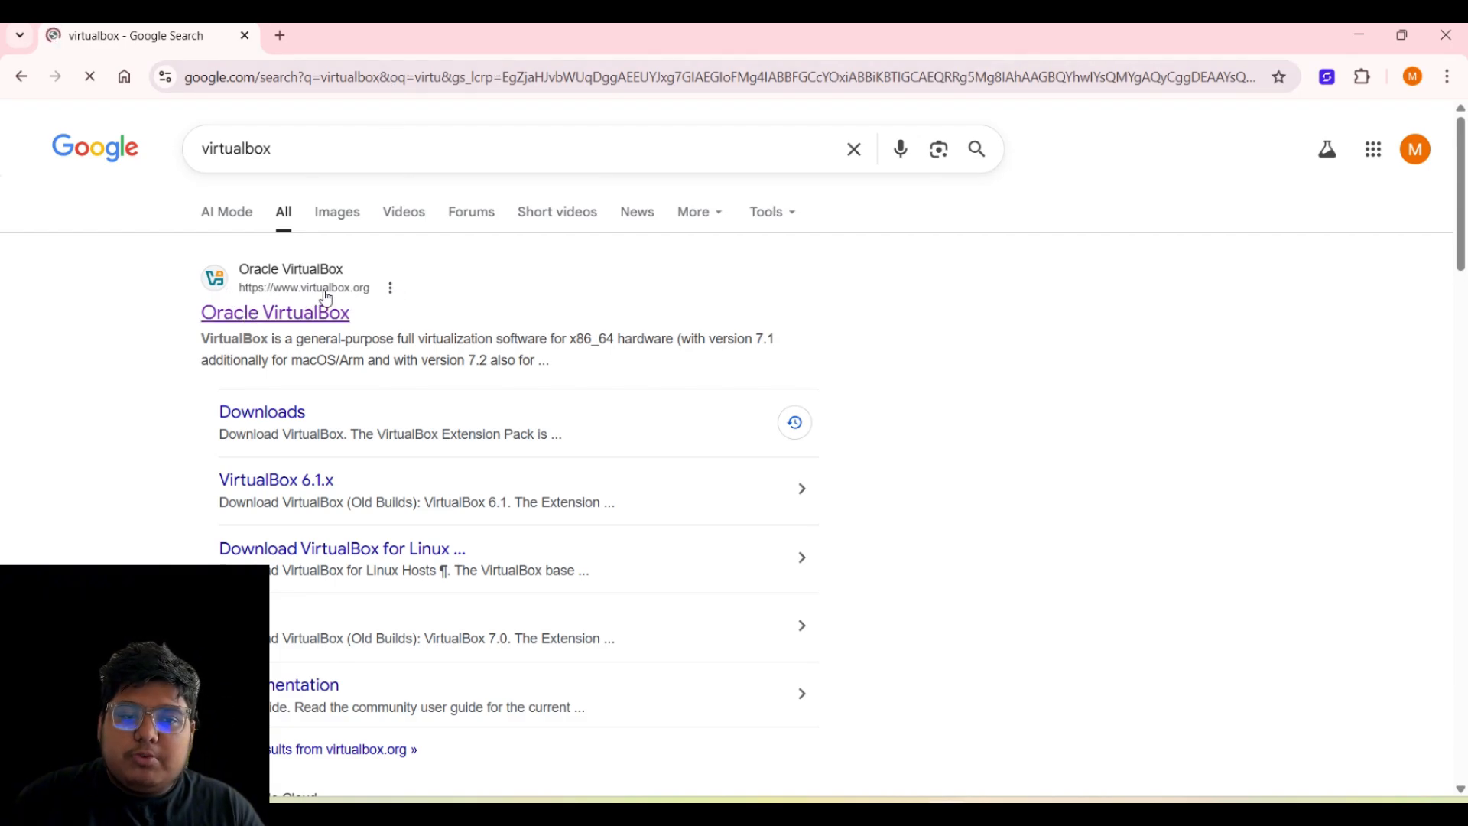
pyautogui.click(316, 315)
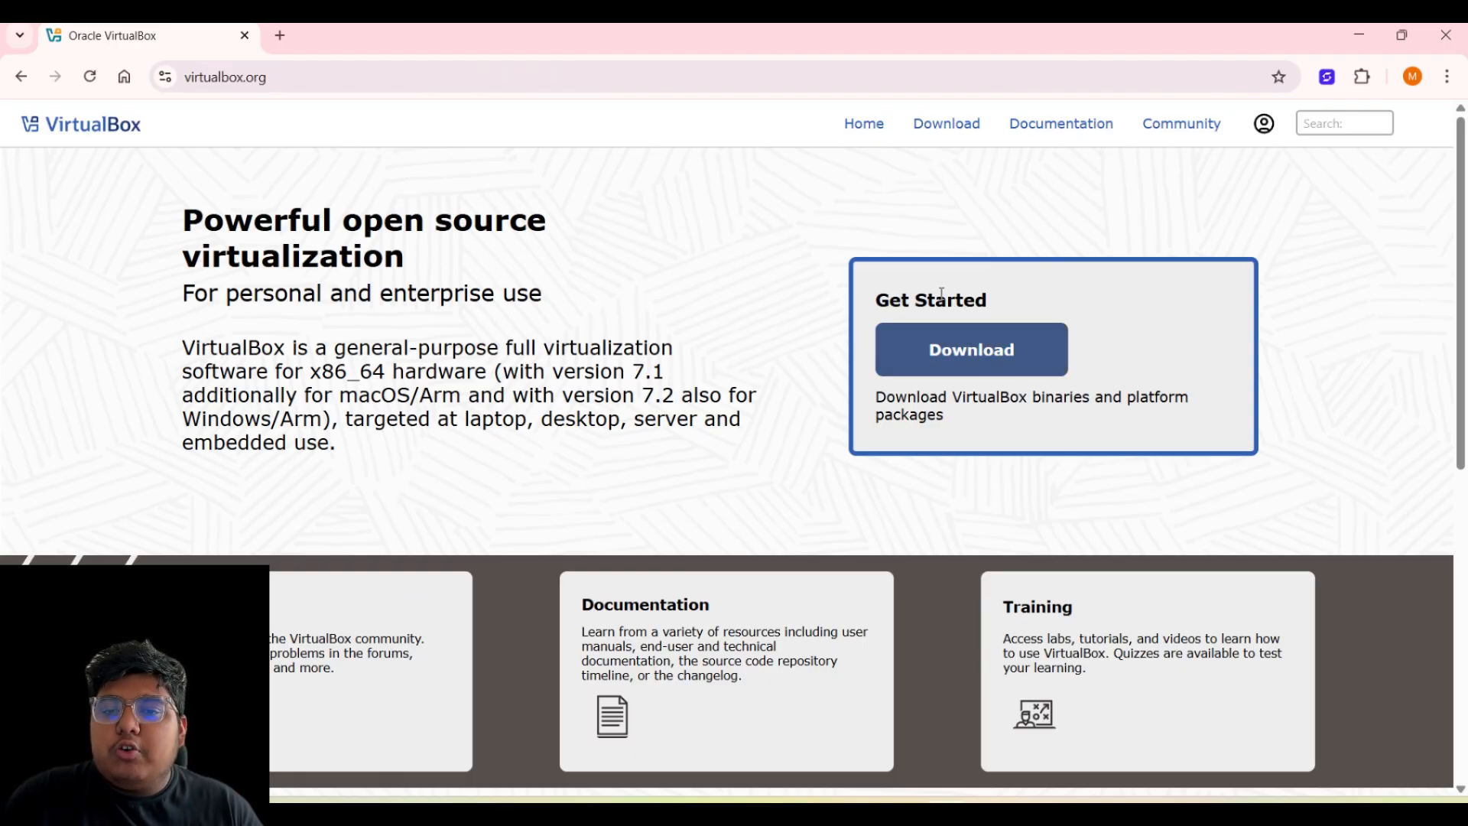
pyautogui.click(953, 374)
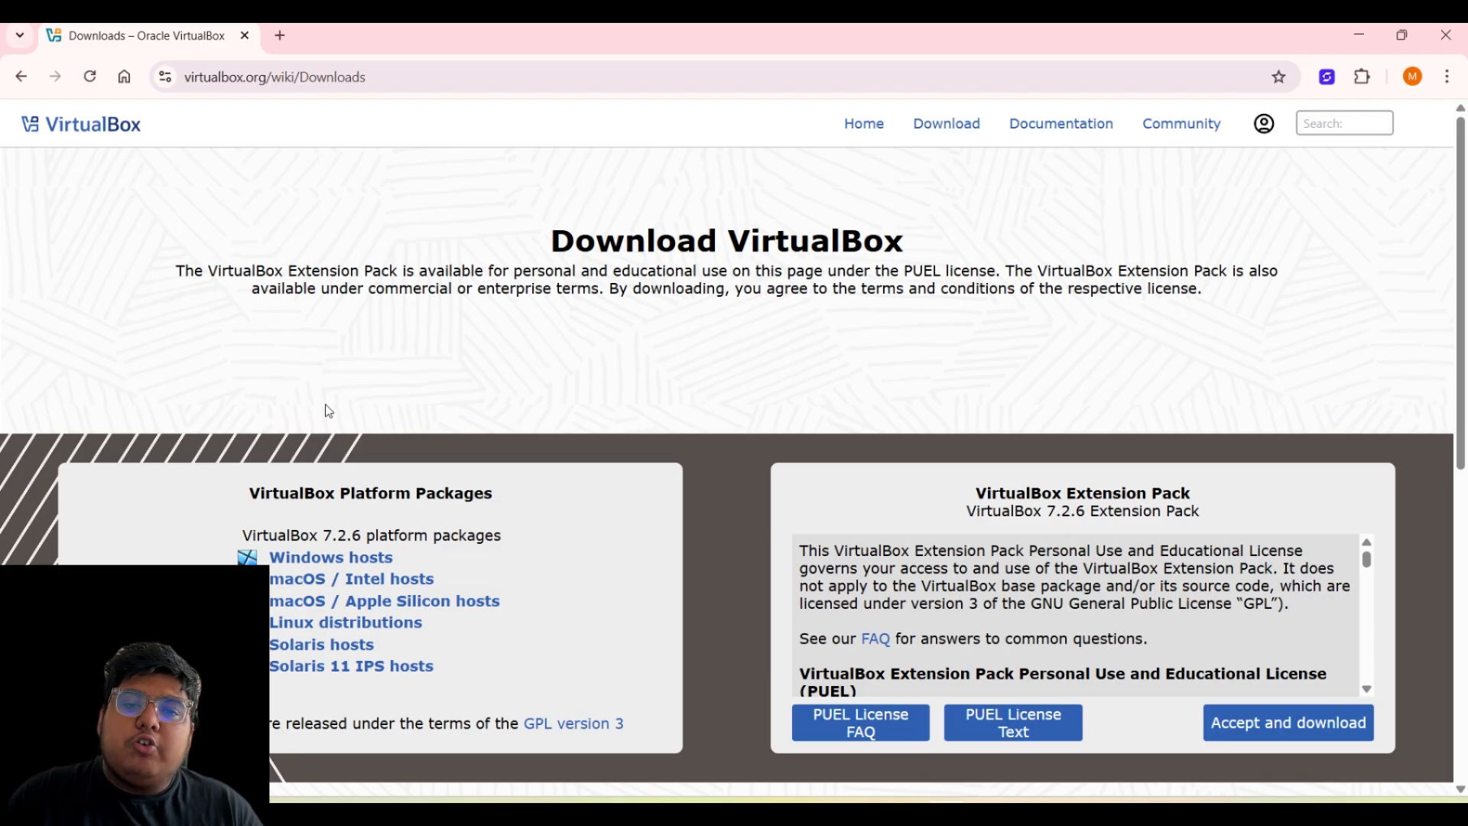
# - Highlight the Download VirtualBox heading and licence paragraph on the page
pyautogui.scroll(-1, 483, 266)
pyautogui.scroll(1, 483, 266)
pyautogui.moveTo(575, 239); pyautogui.dragTo(728, 248)
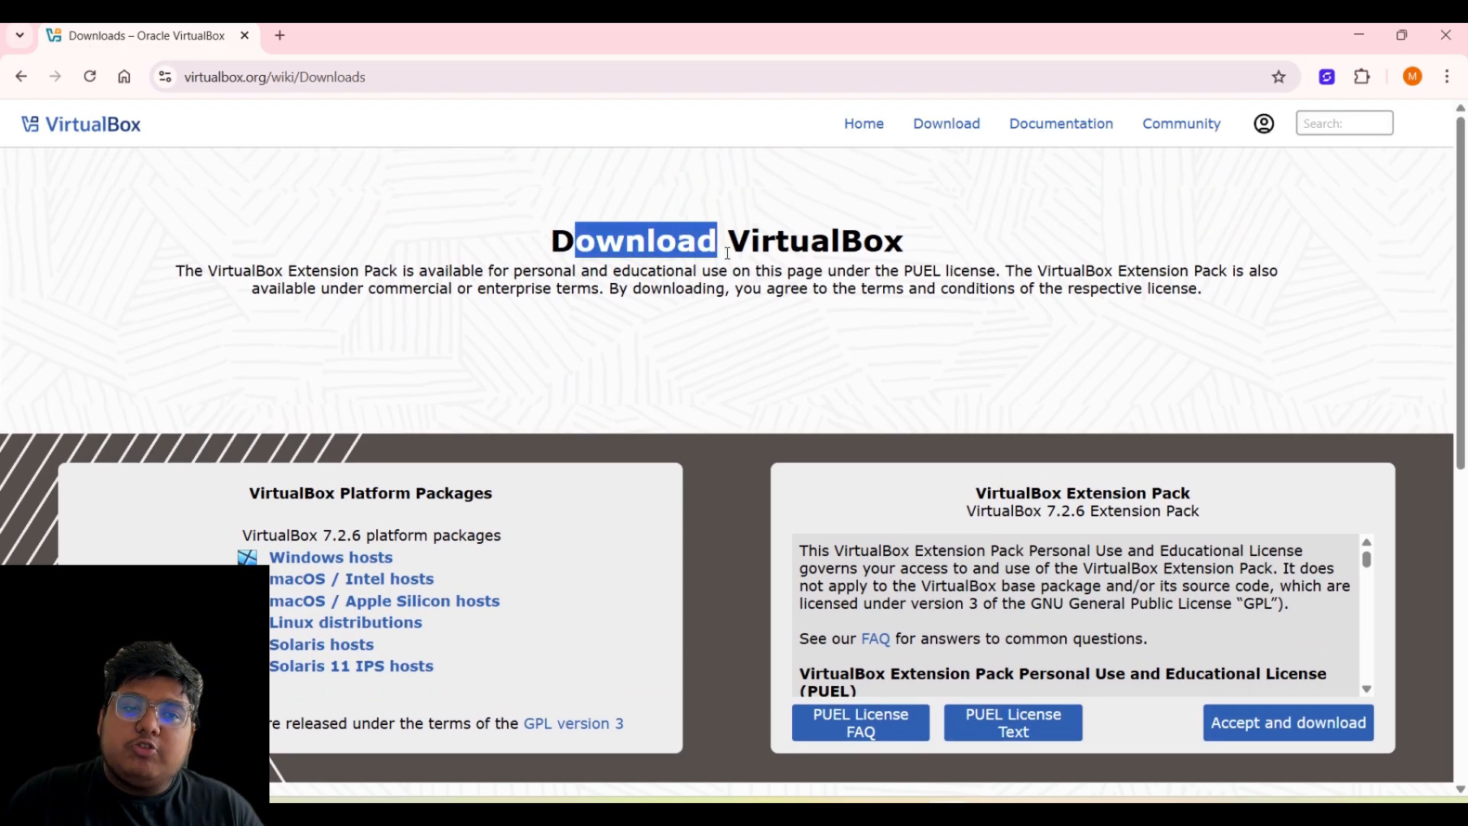
pyautogui.click(285, 214)
pyautogui.moveTo(539, 243); pyautogui.dragTo(1073, 280)
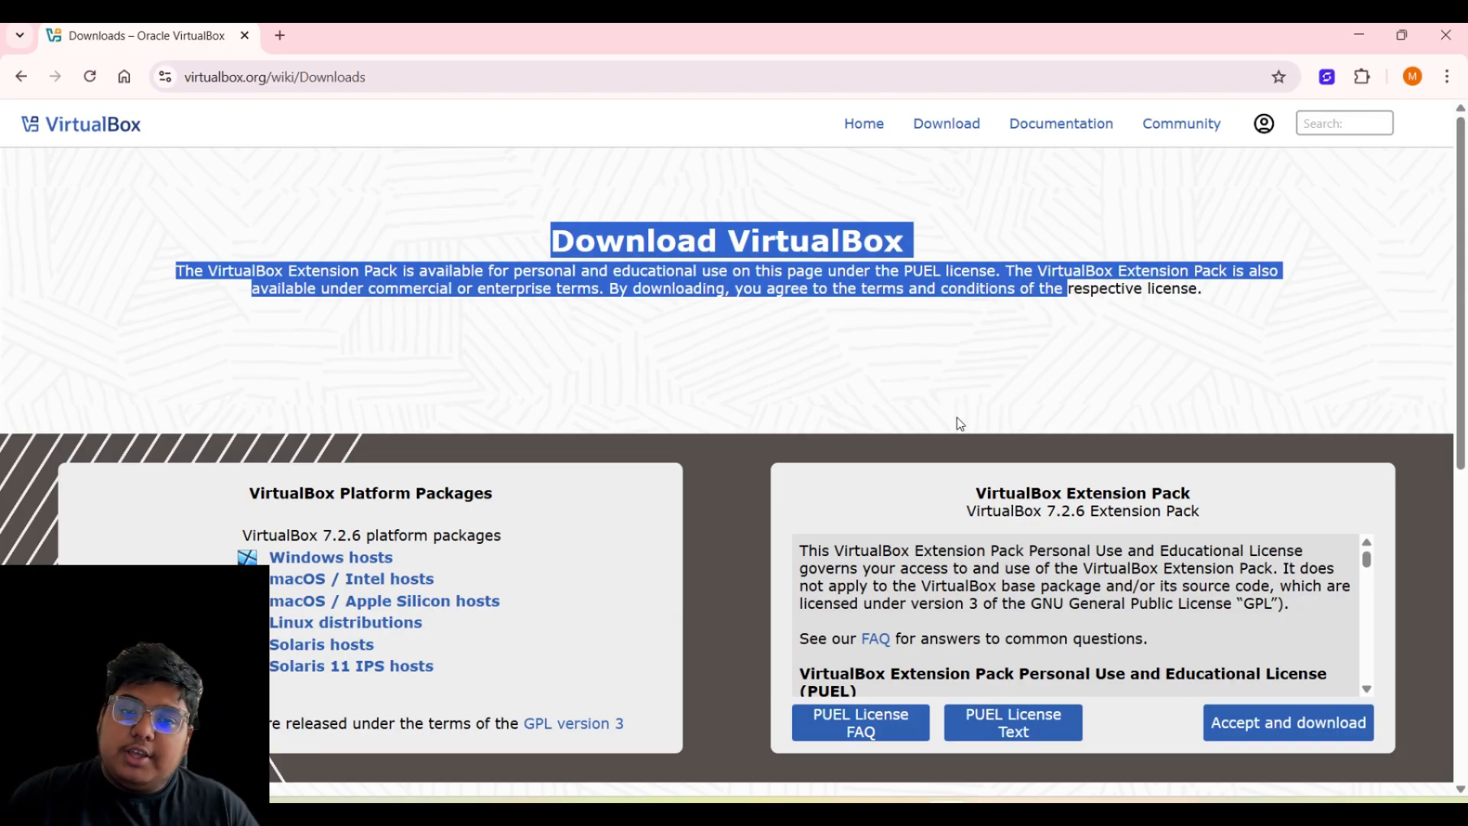
pyautogui.click(673, 224)
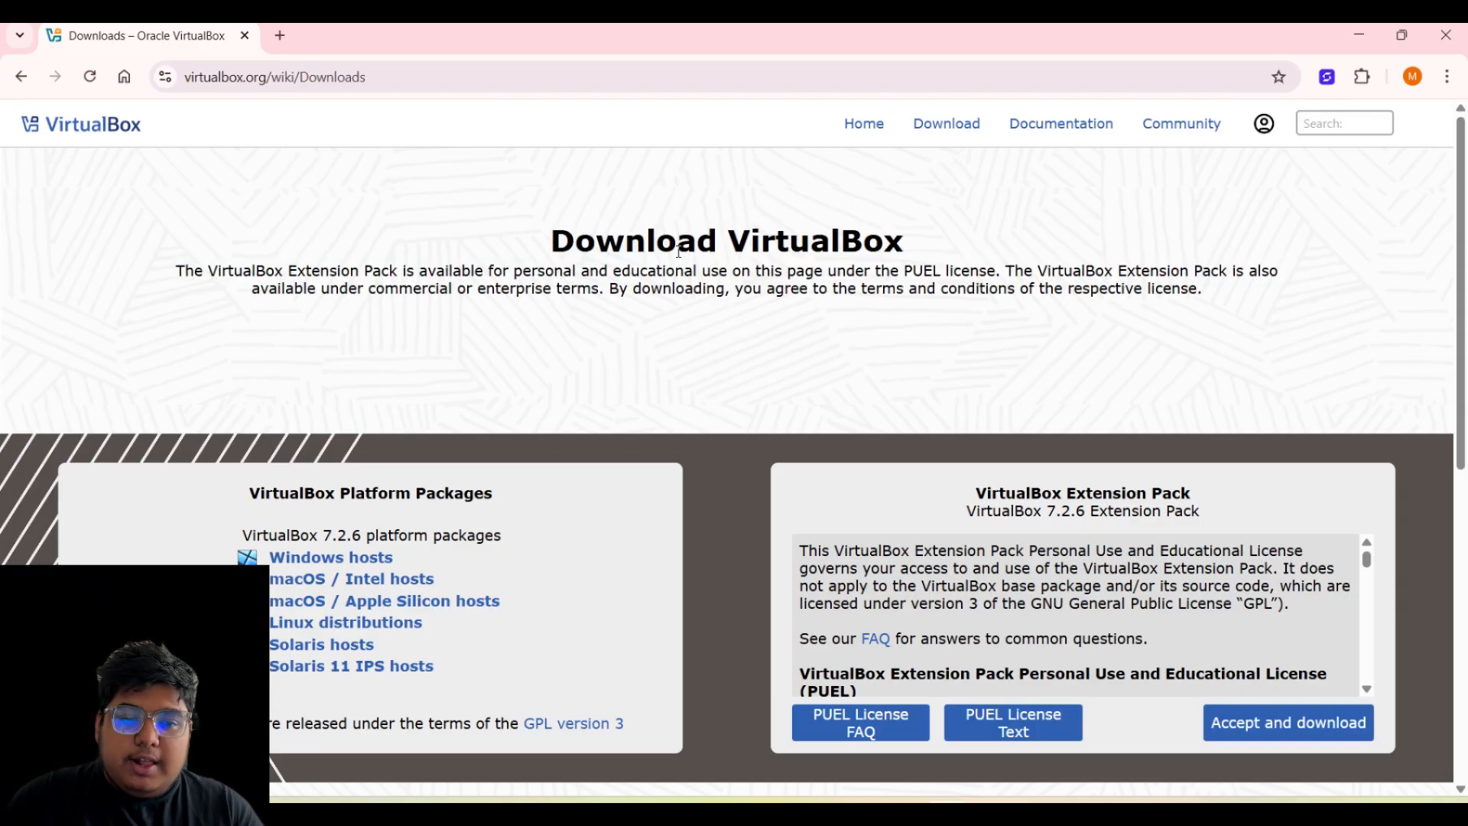
pyautogui.scroll(-2, 451, 398)
pyautogui.scroll(2, 337, 394)
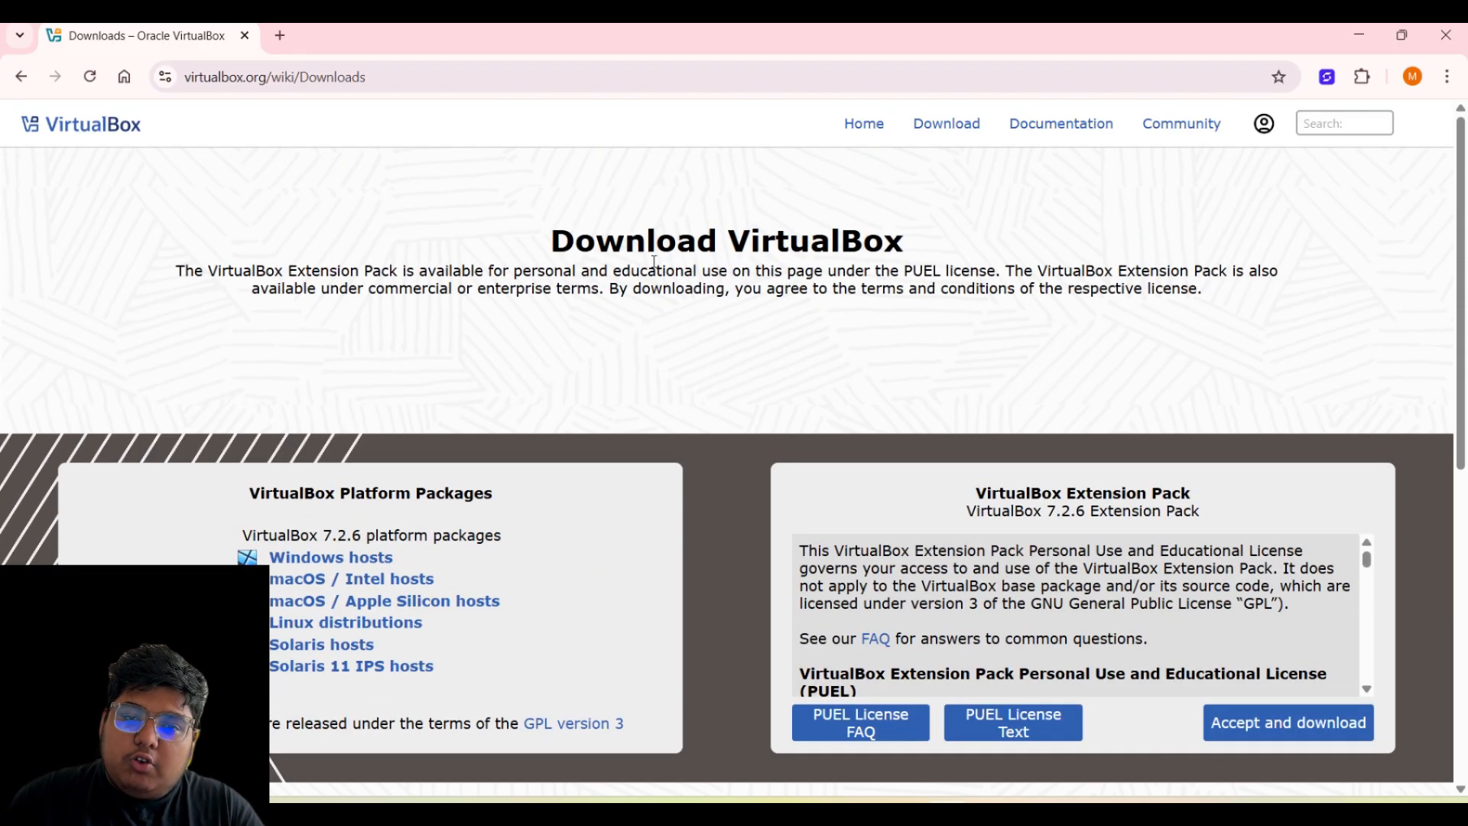
pyautogui.moveTo(575, 241); pyautogui.dragTo(887, 250)
pyautogui.click(678, 320)
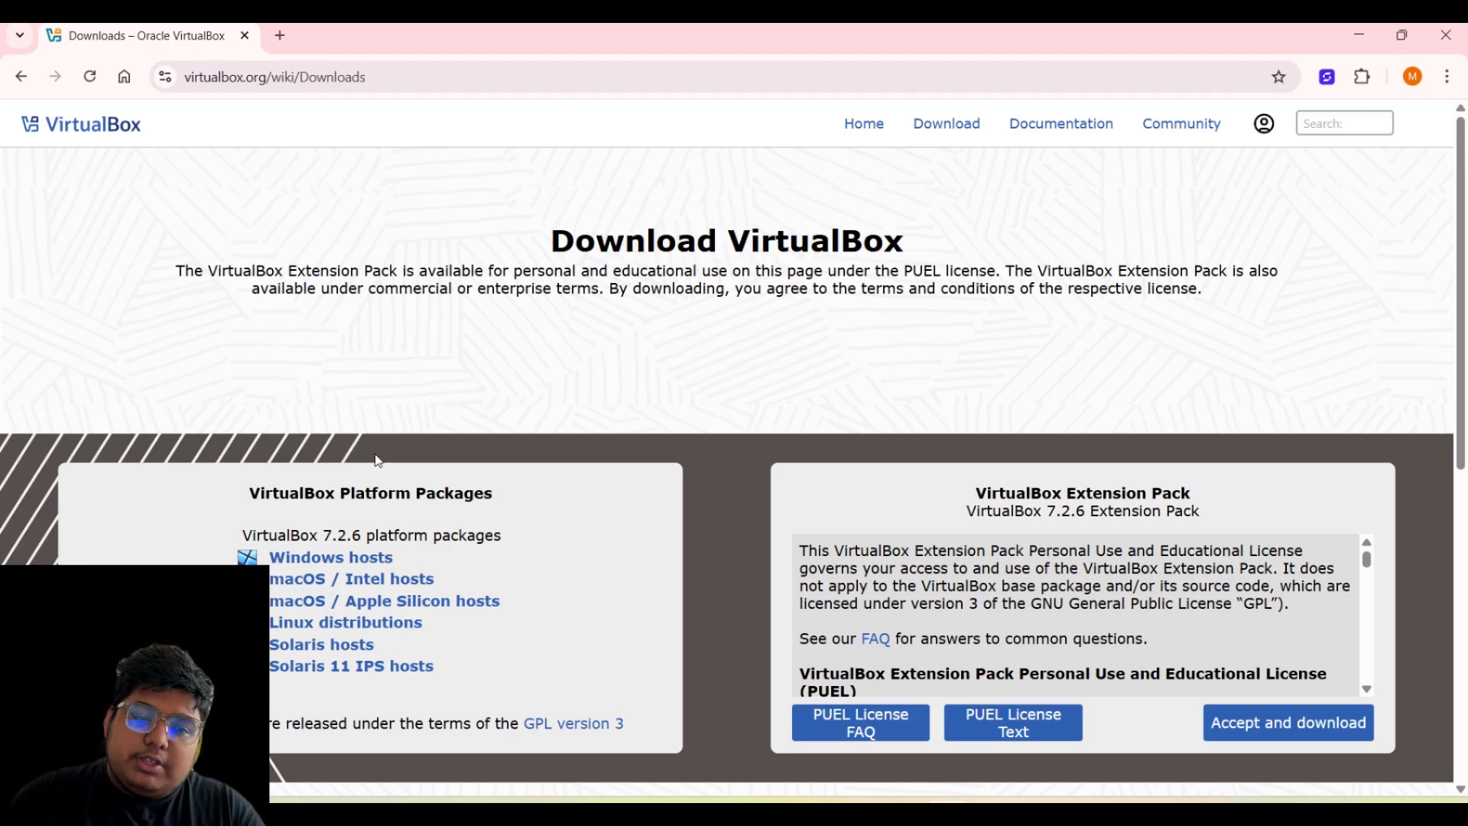
# - Start the VirtualBox 7.2.6 Windows hosts download and highlight the Extension Pack heading
pyautogui.click(330, 570)
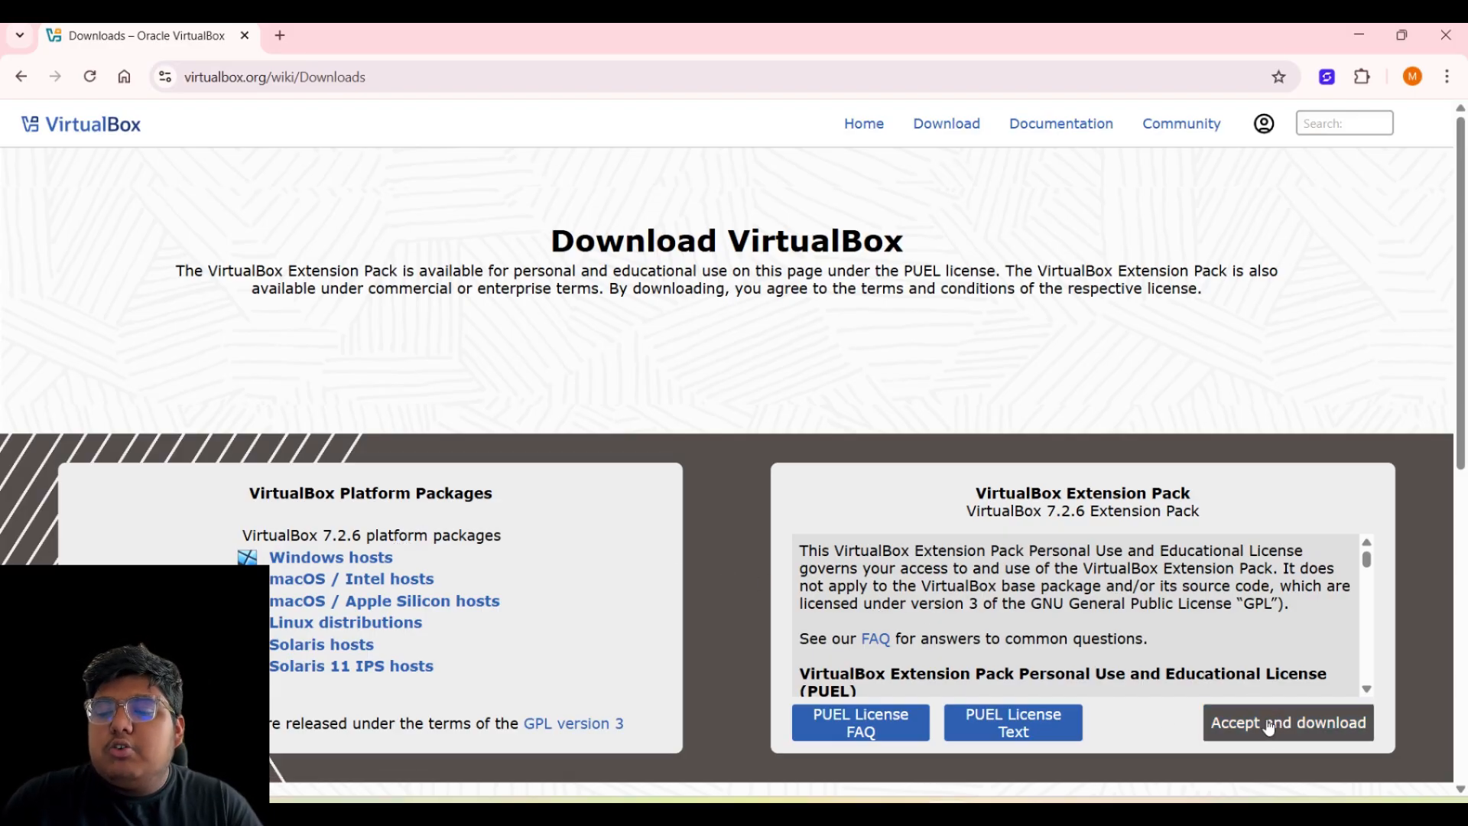
pyautogui.moveTo(992, 495); pyautogui.dragTo(1173, 510)
pyautogui.click(1223, 652)
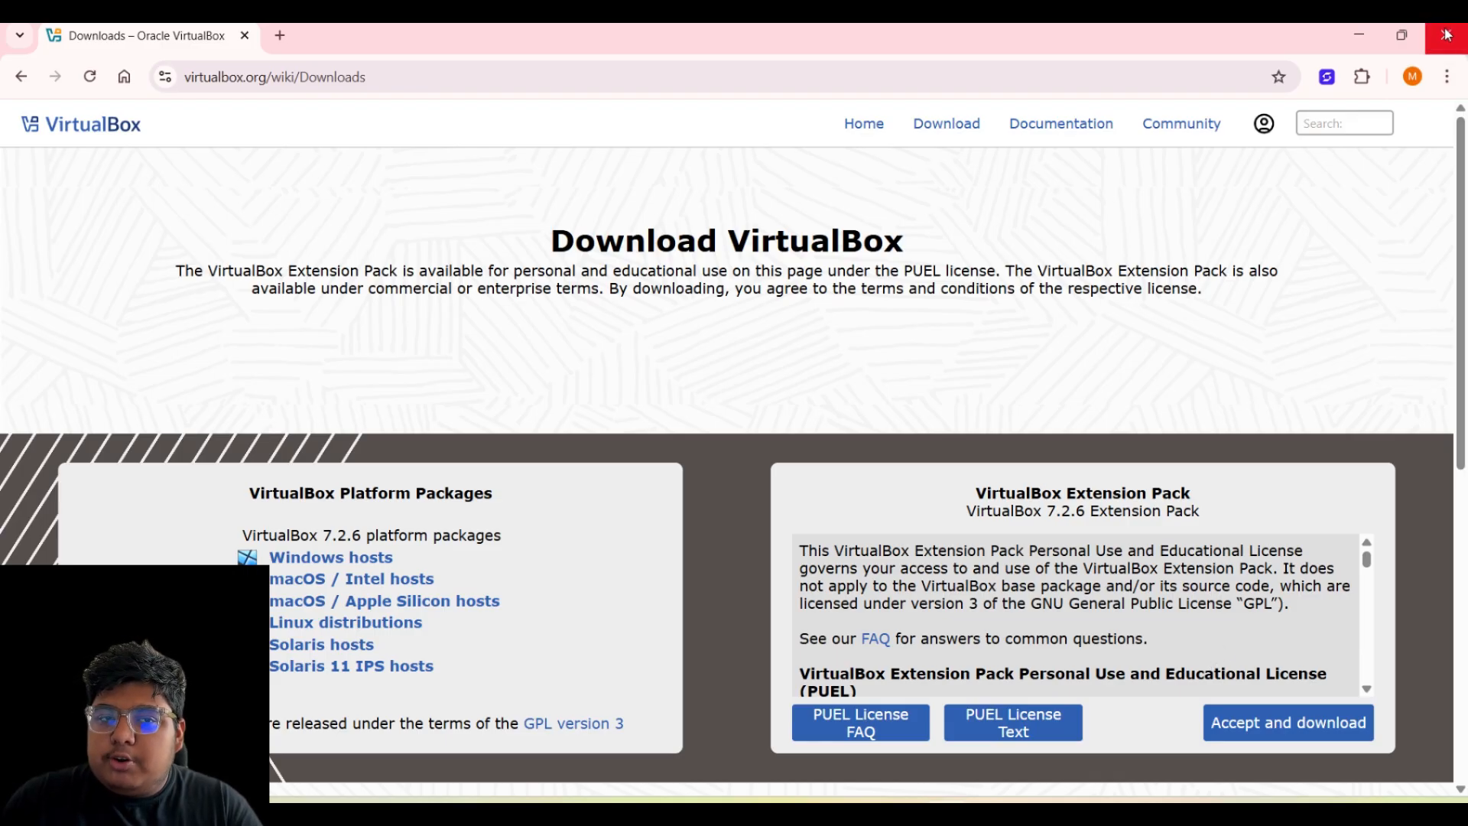
# - Search kali.org download in a new tab and open the Get Kali page
pyautogui.click(277, 36)
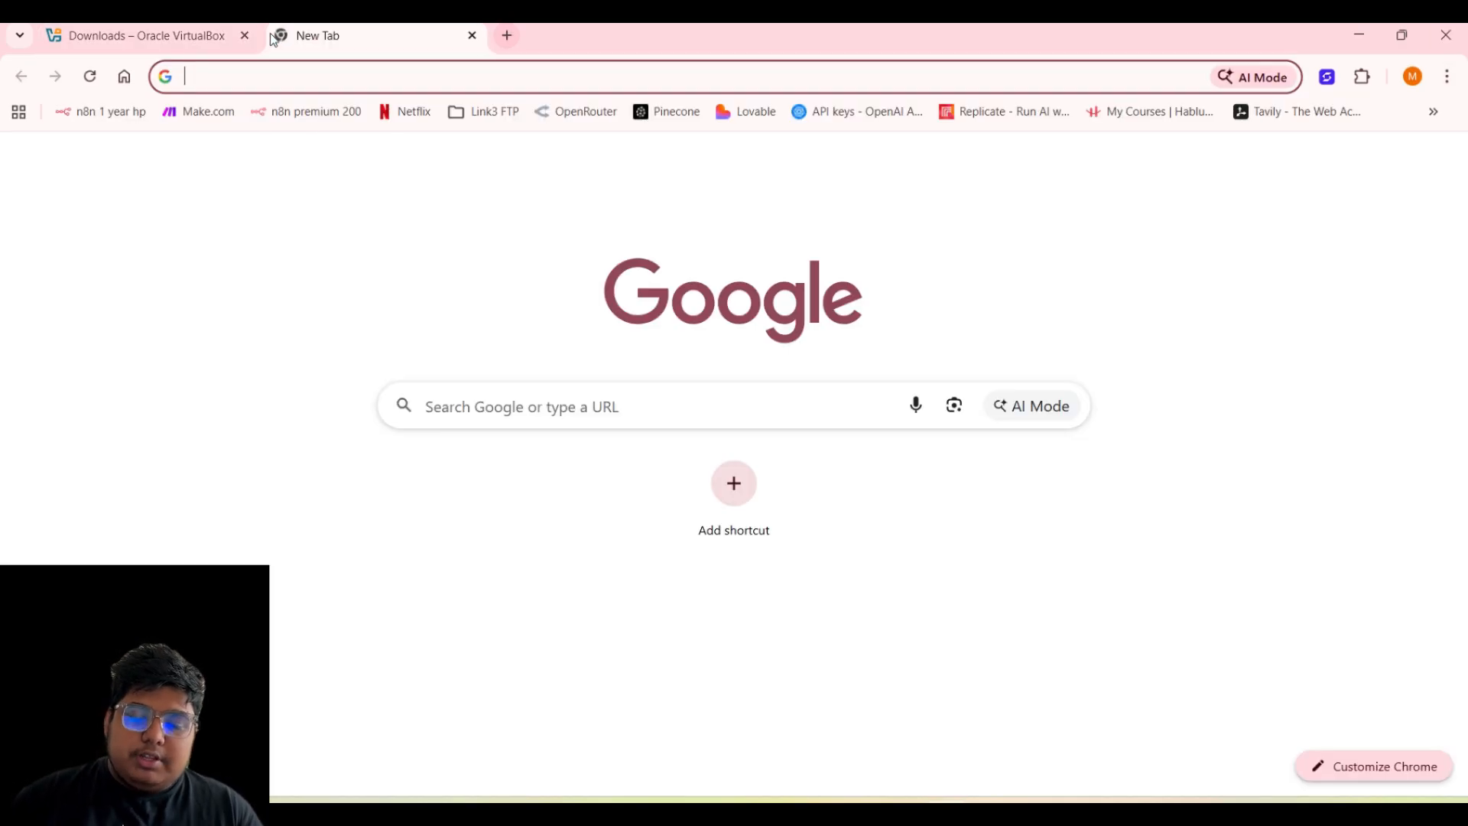
pyautogui.write('kali.org/get-kali/#kali-virtual-machines')
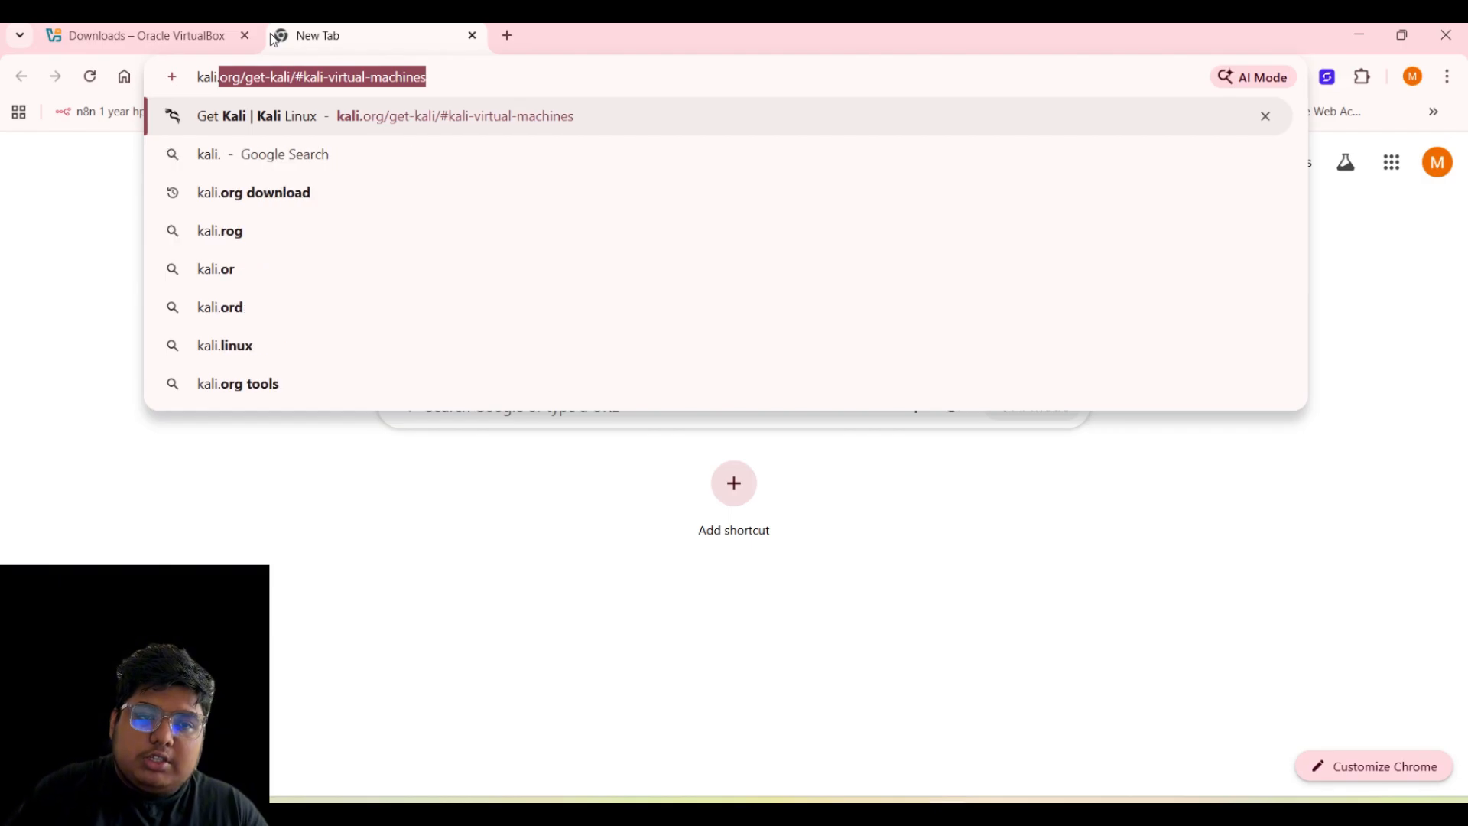
pyautogui.press('Down')
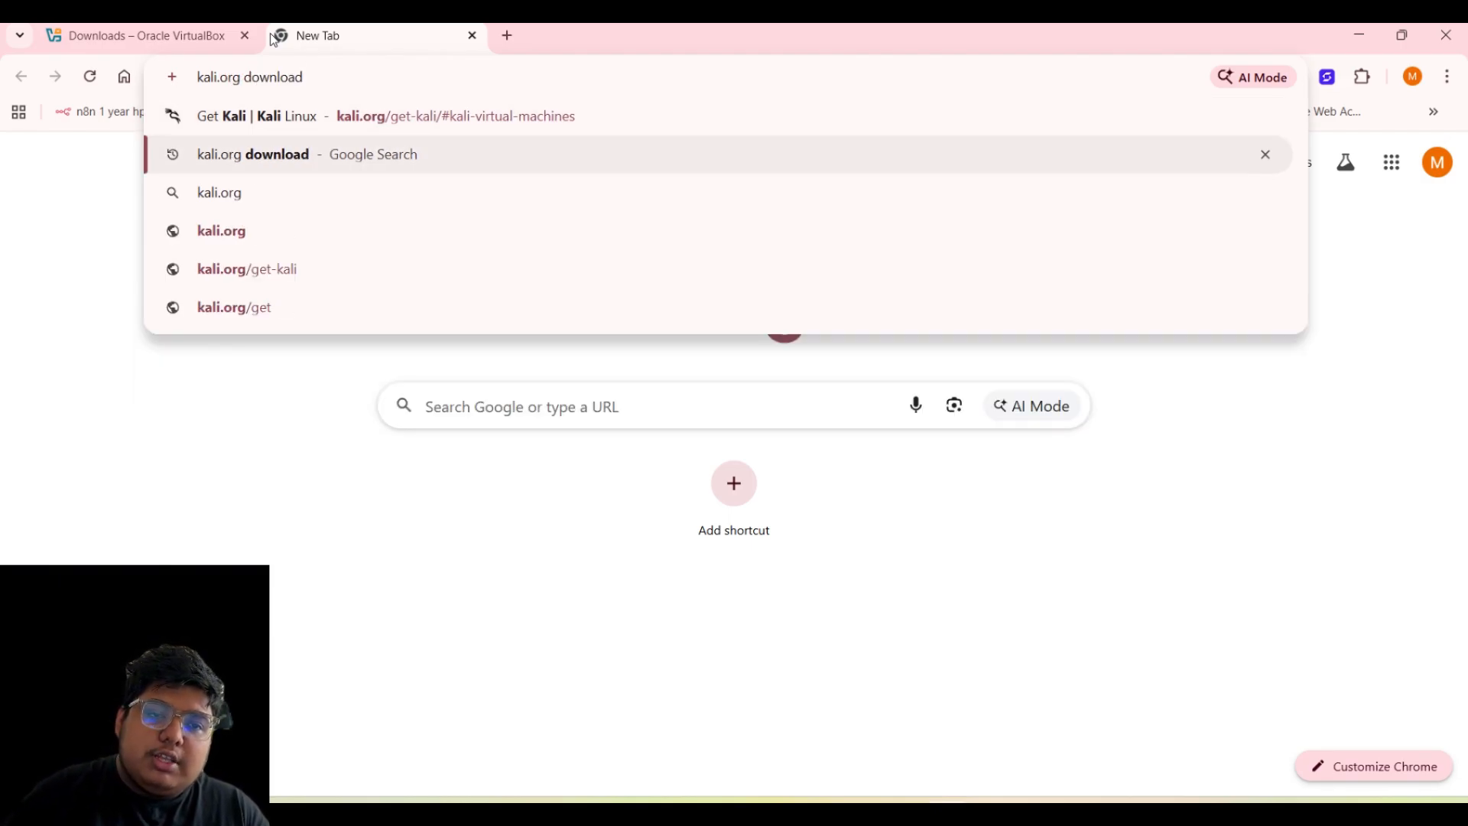
pyautogui.press('Return')
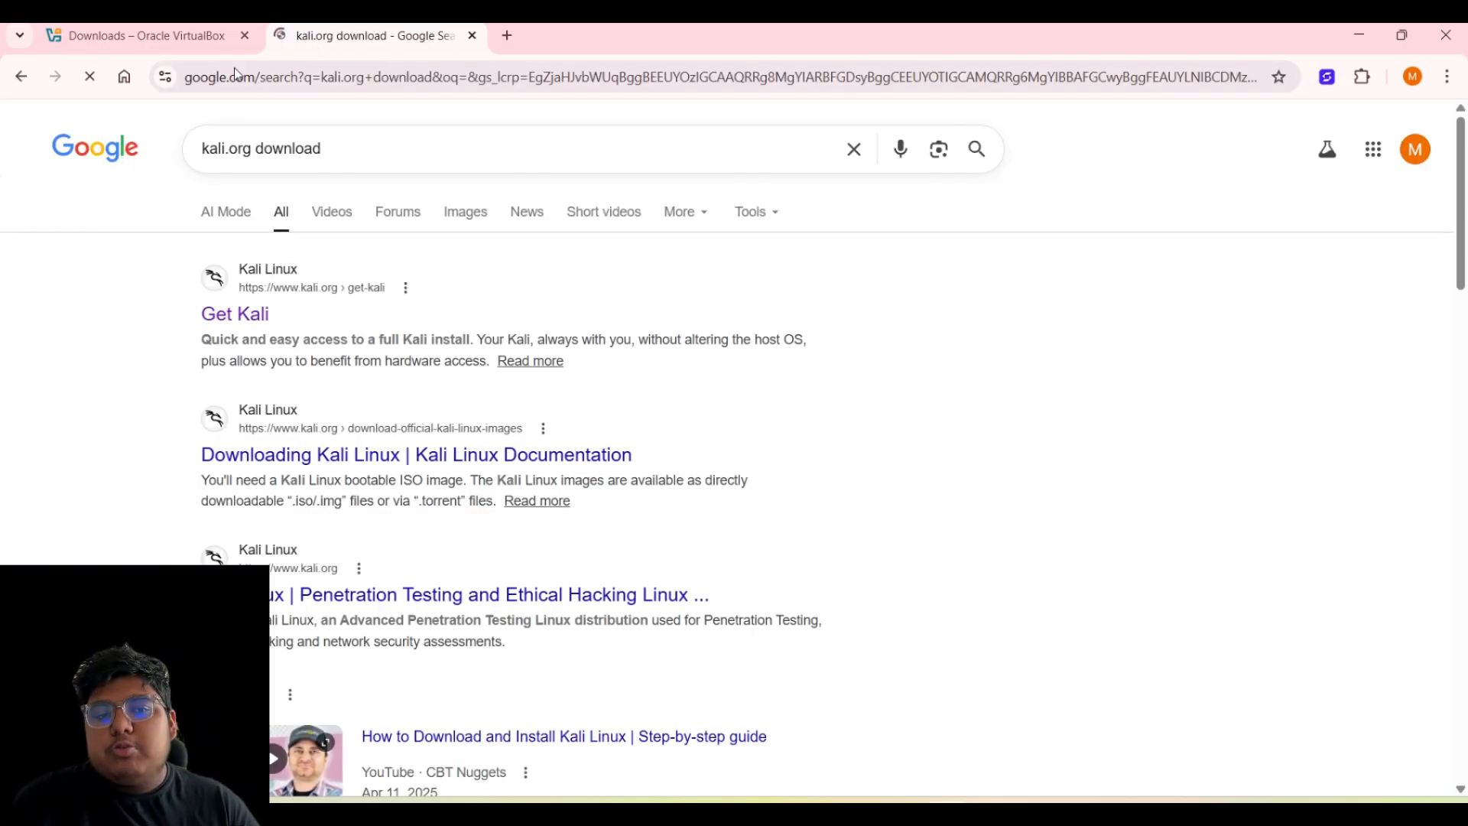
pyautogui.click(256, 316)
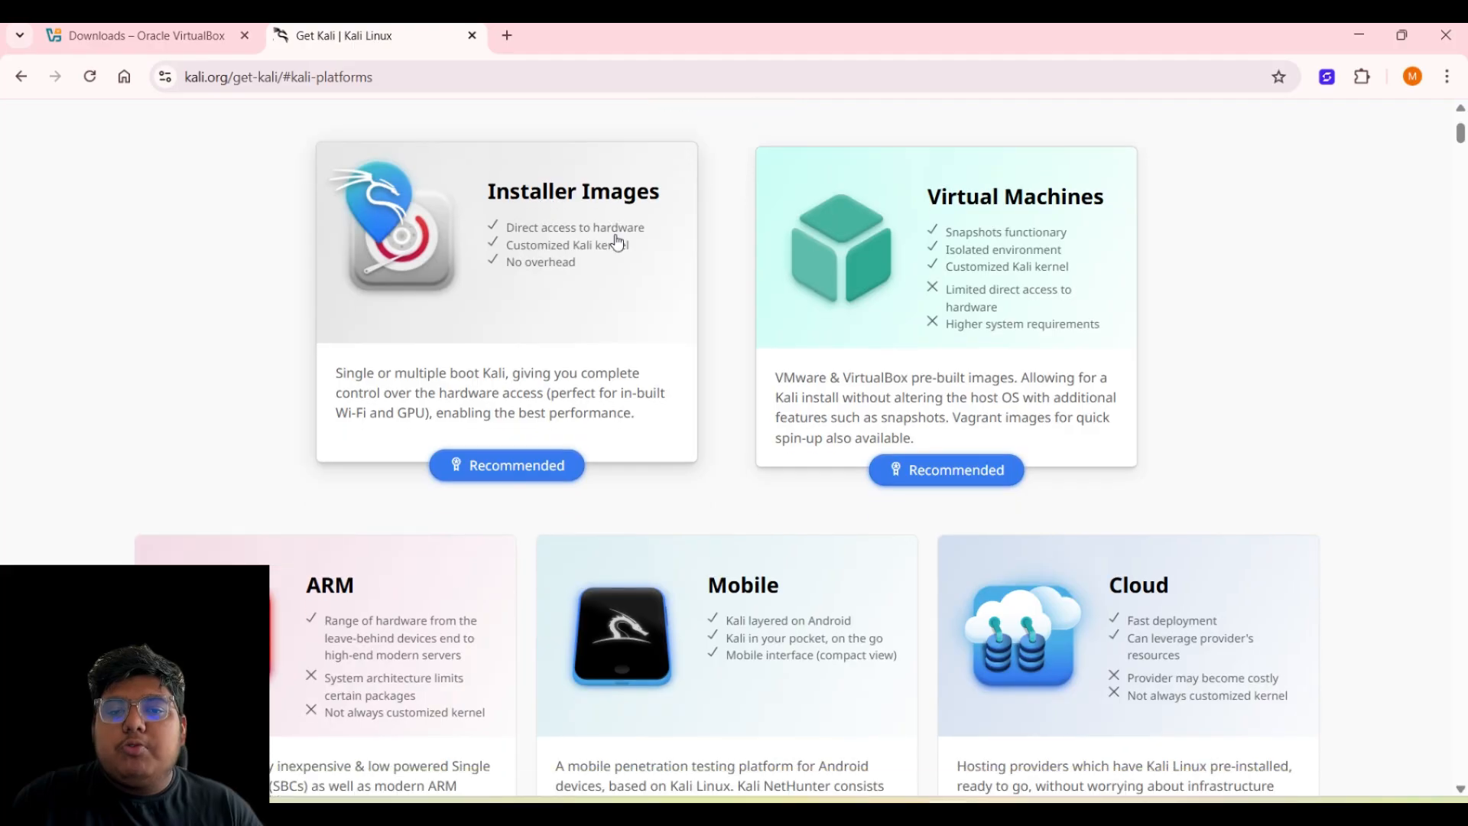
# - Jump to the Pre-built VMs section to find the VirtualBox image download
pyautogui.scroll(-5, 616, 242)
pyautogui.scroll(4, 535, 237)
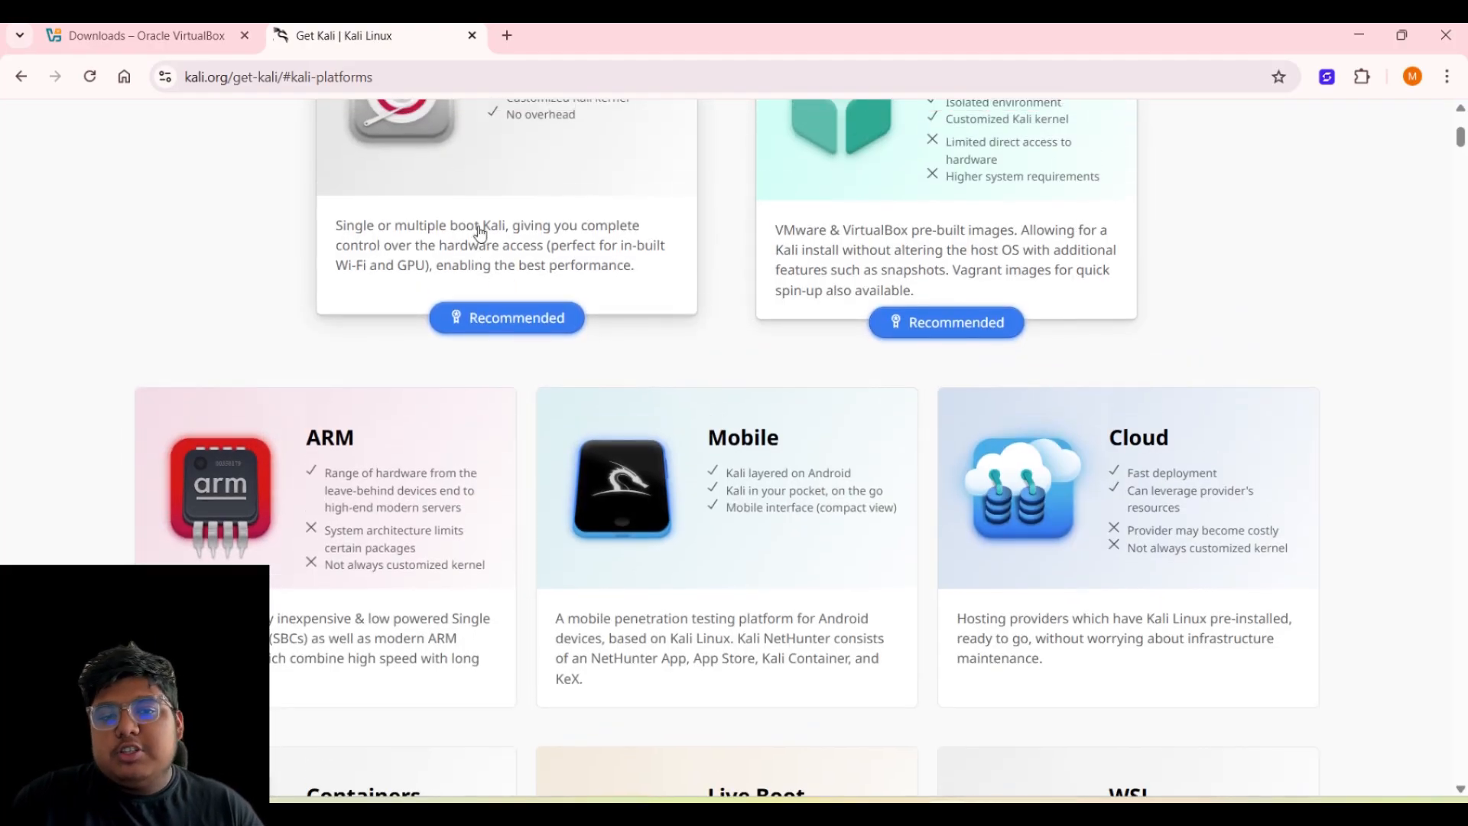
pyautogui.scroll(2, 481, 233)
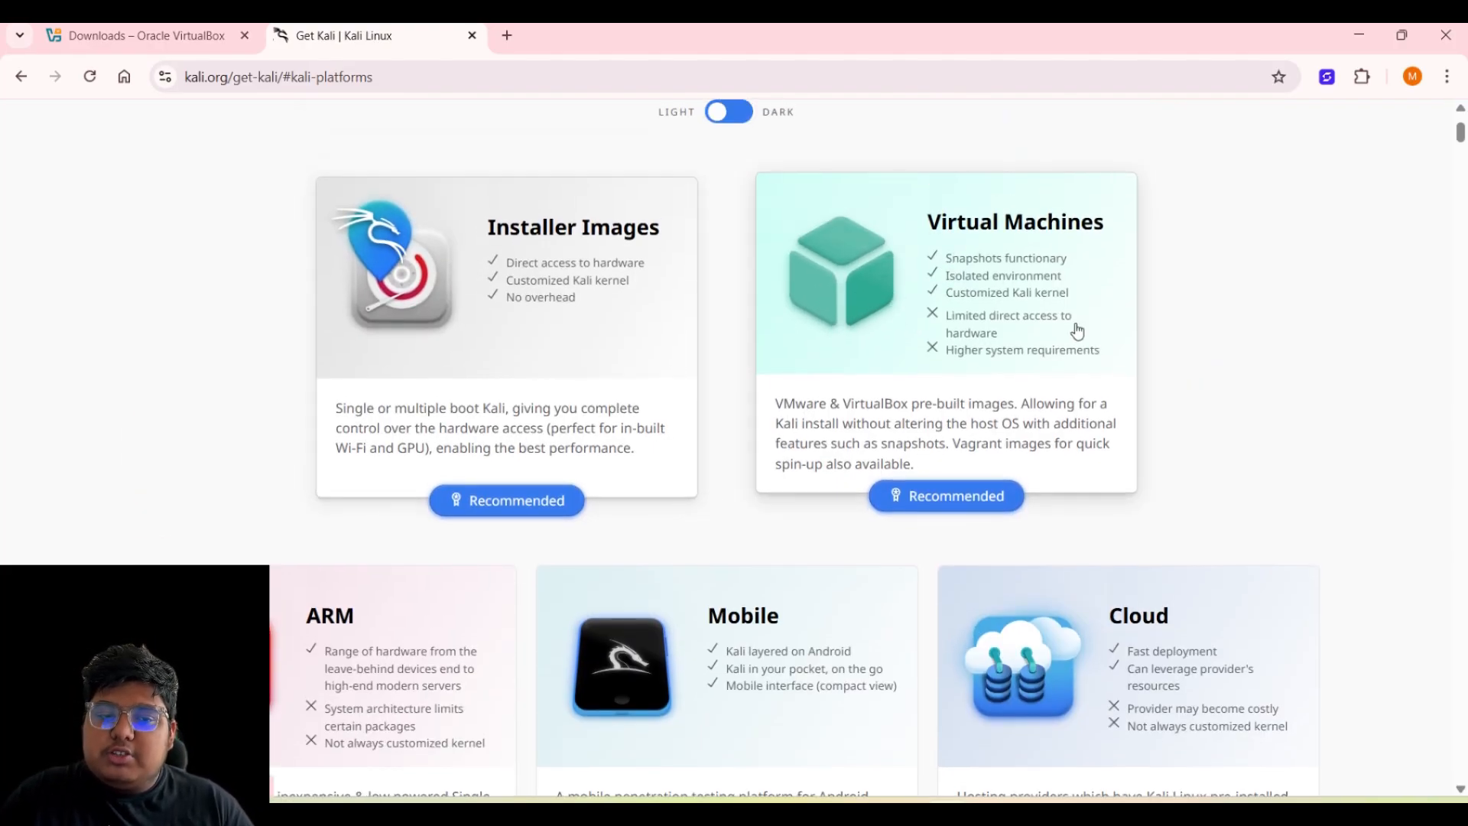
pyautogui.scroll(-1, 627, 394)
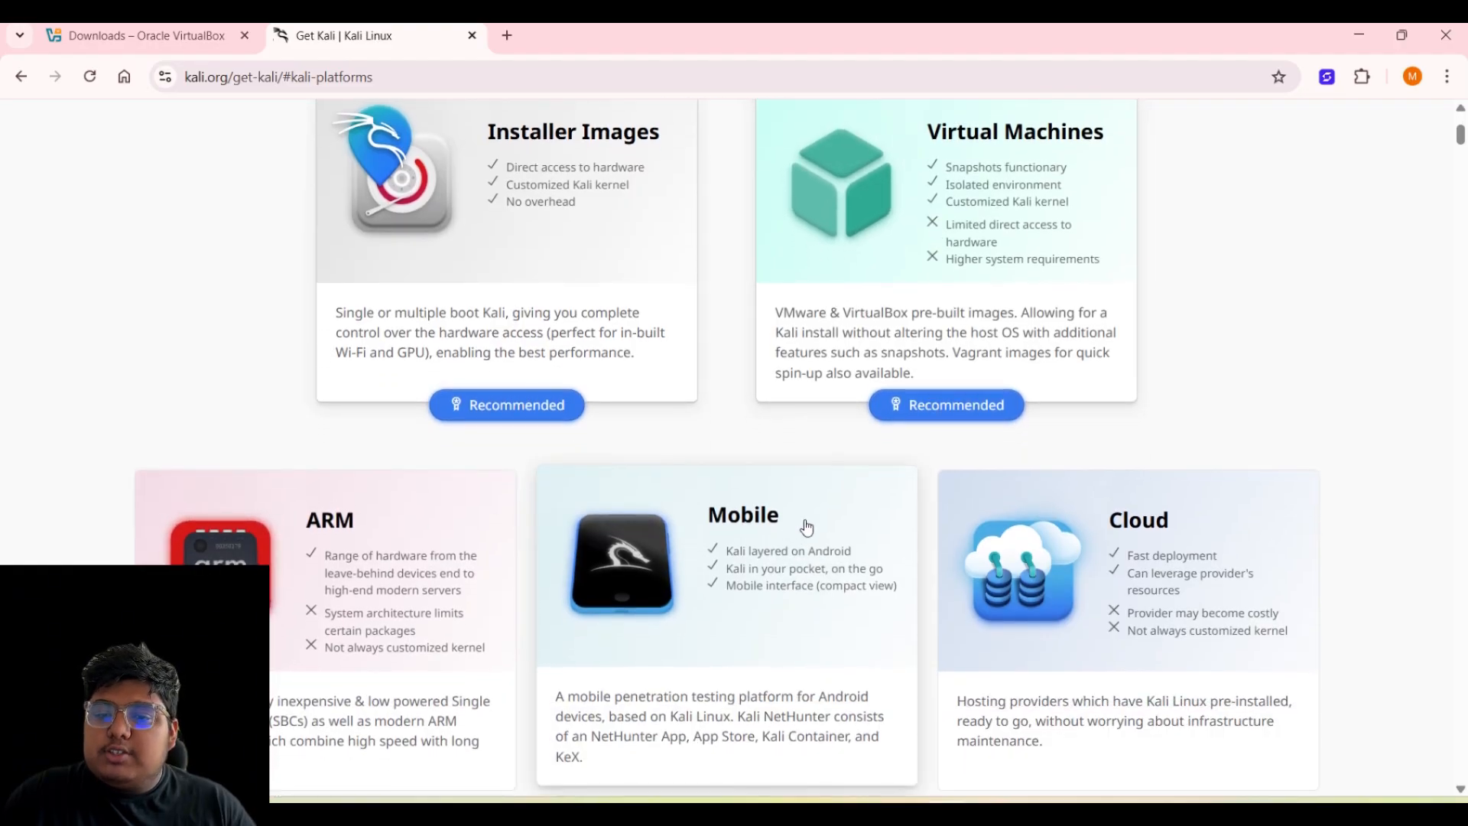
pyautogui.scroll(-3, 1132, 492)
pyautogui.scroll(-1, 519, 524)
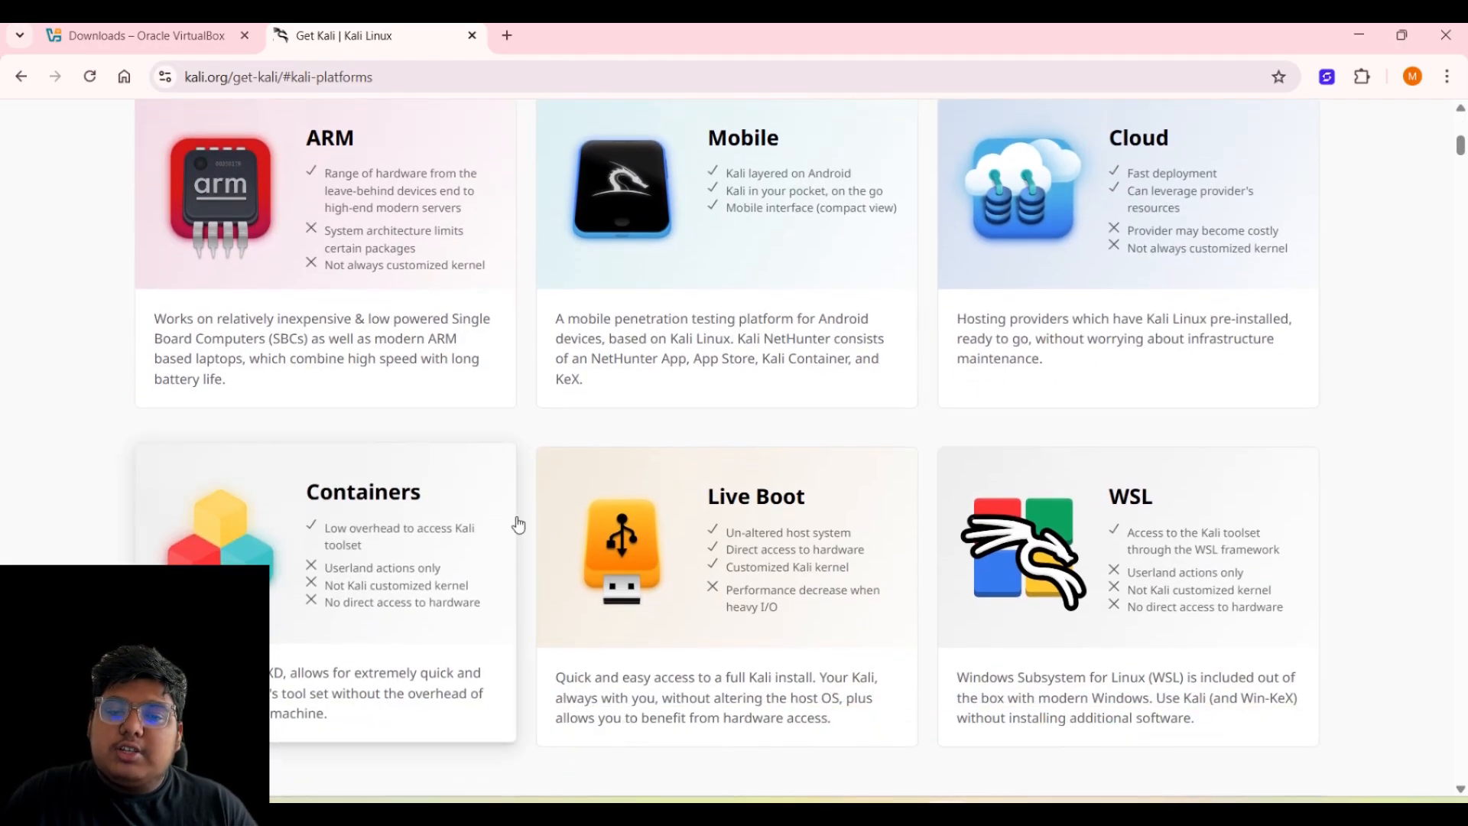
pyautogui.scroll(1, 1180, 524)
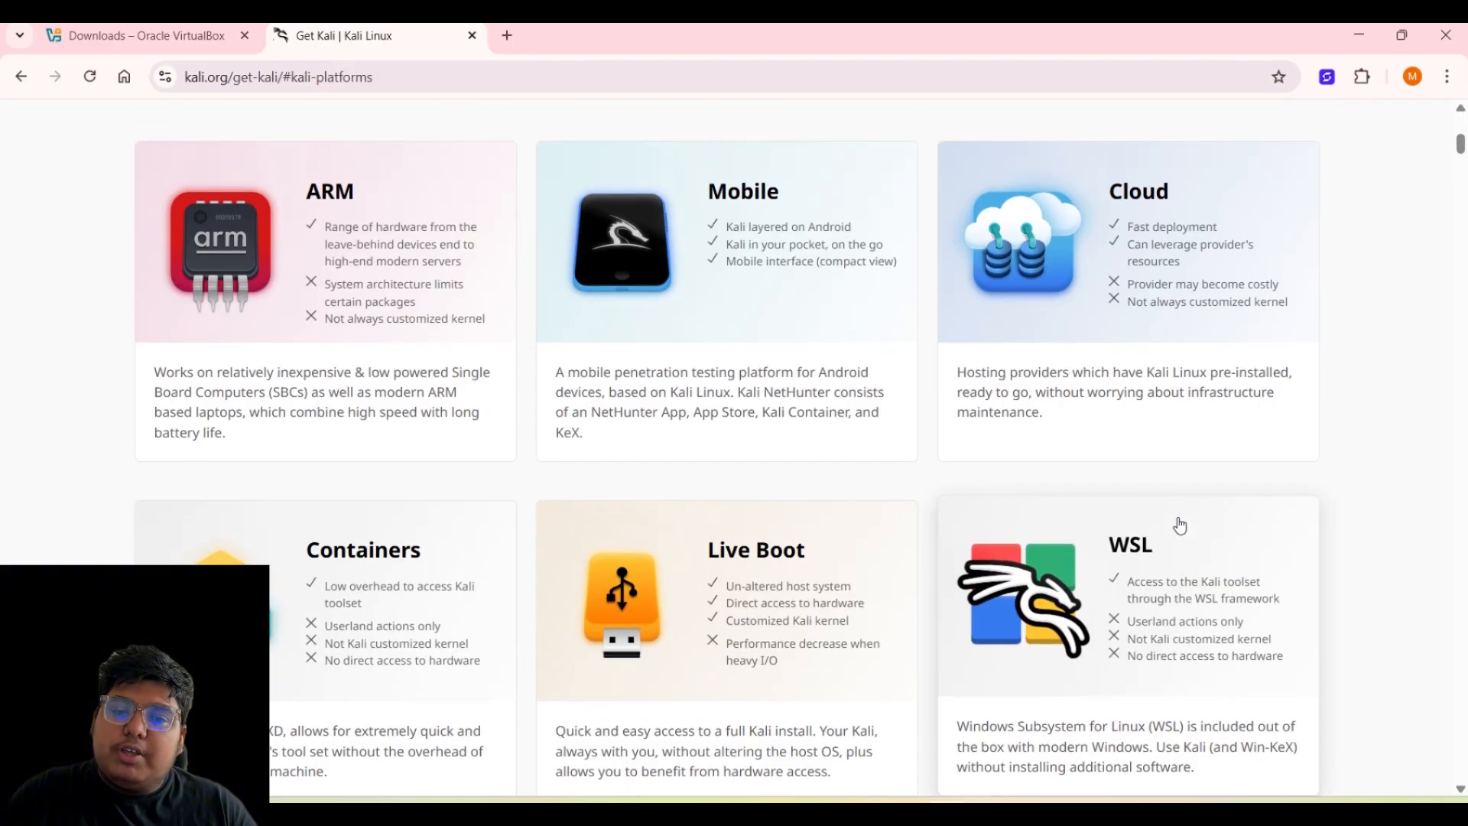
pyautogui.scroll(5, 1180, 525)
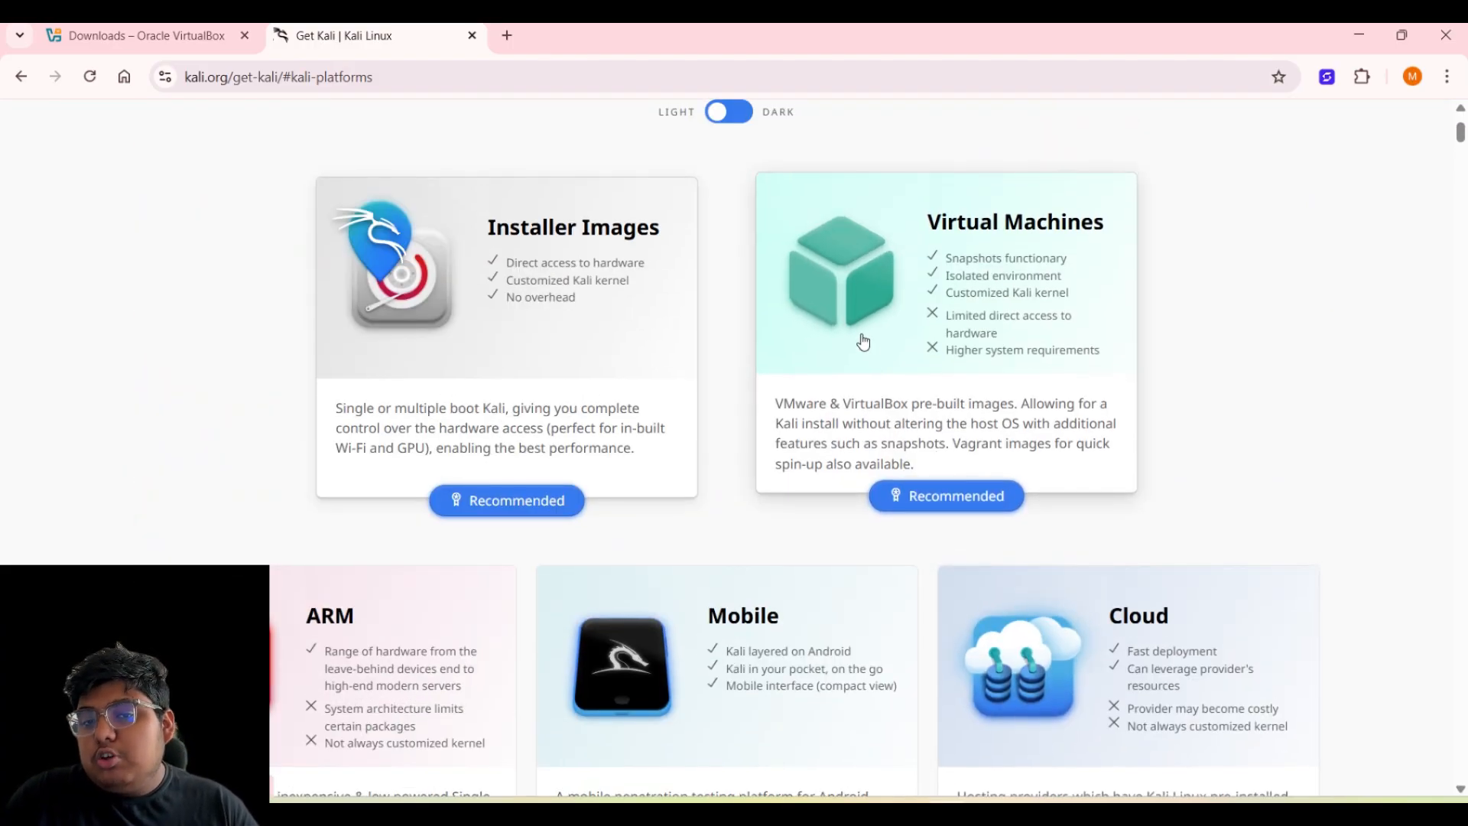
pyautogui.scroll(2, 863, 342)
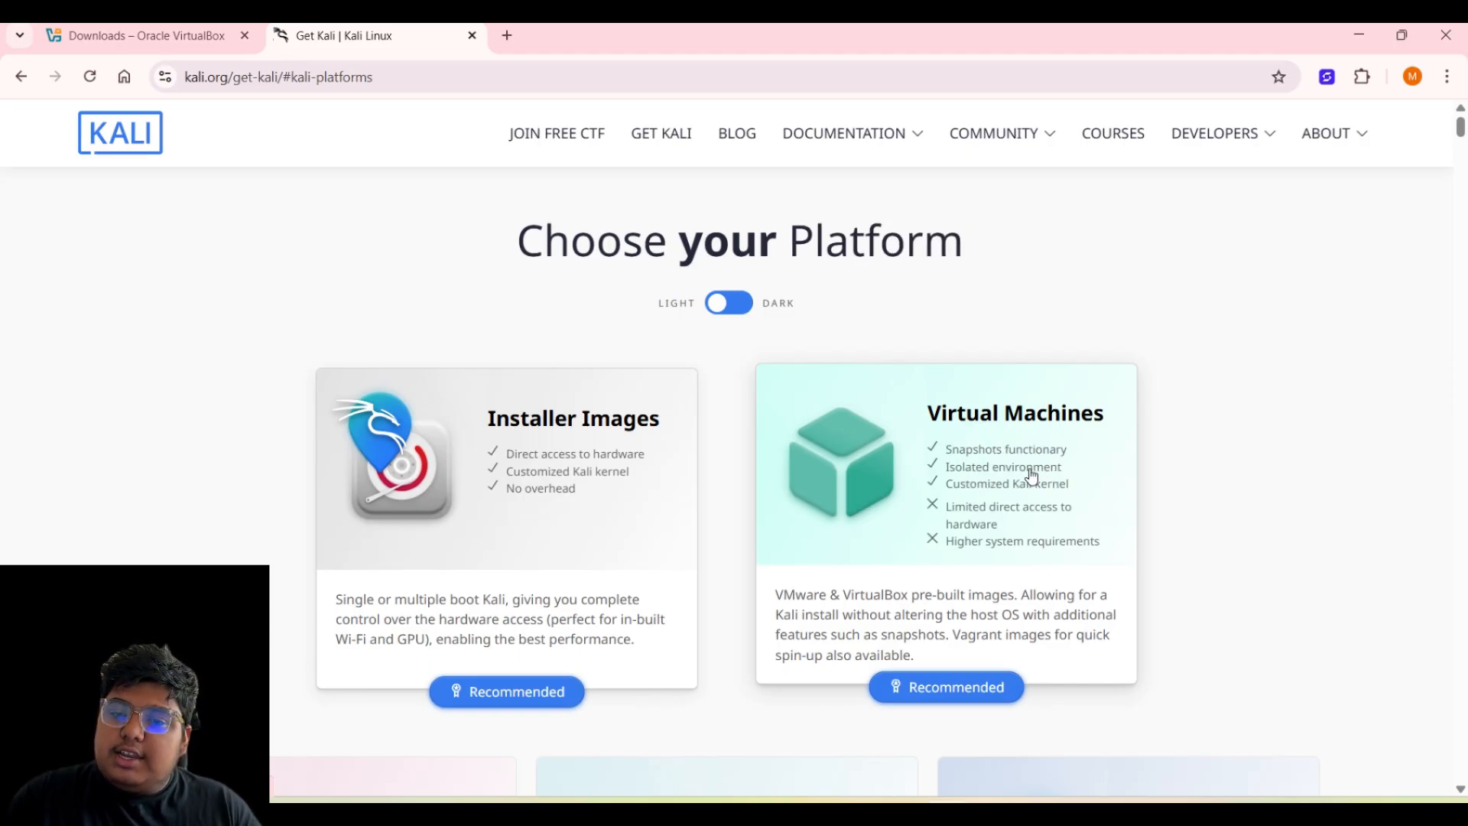
pyautogui.click(962, 451)
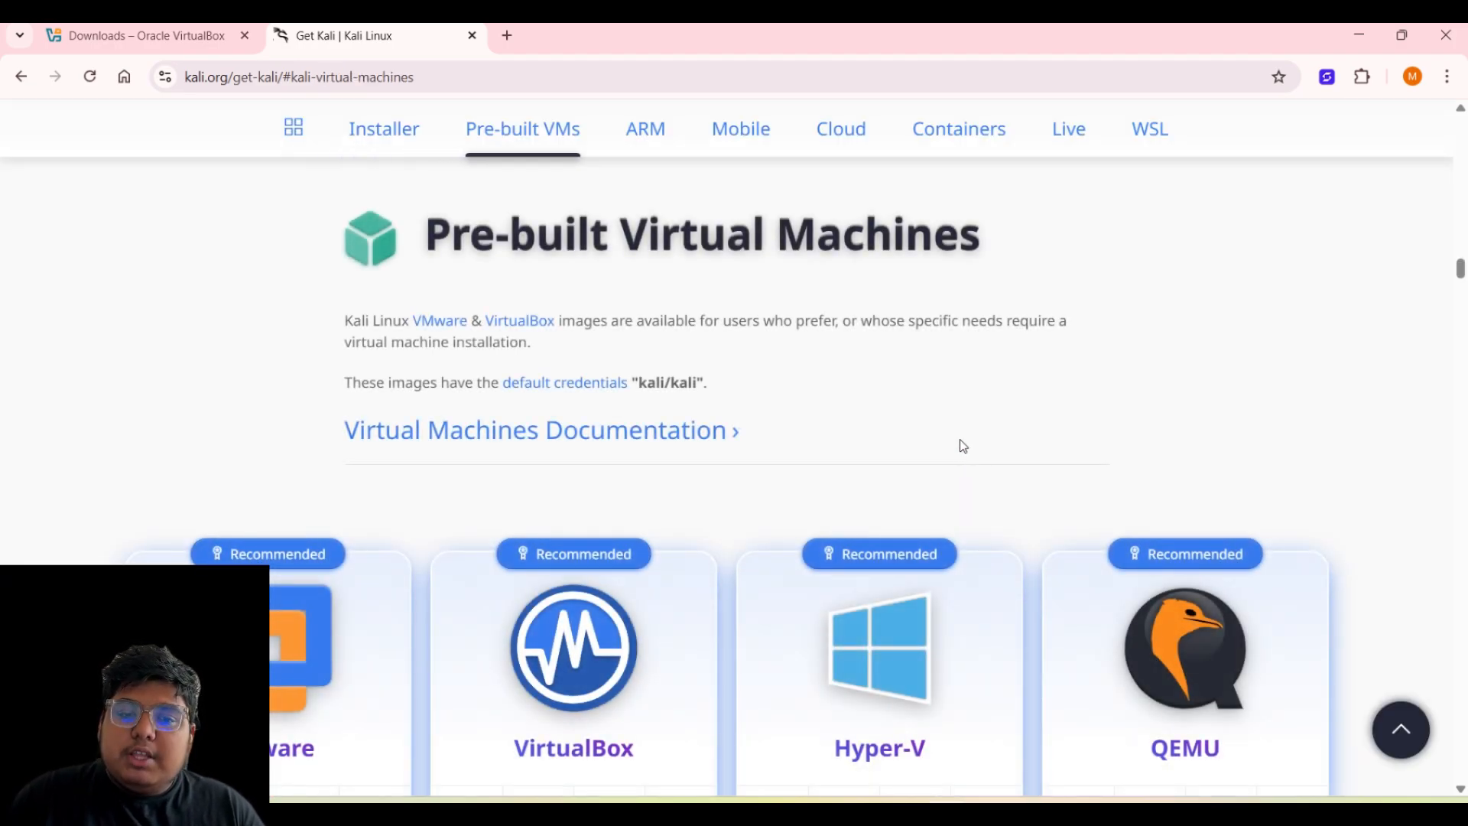
pyautogui.scroll(-5, 964, 446)
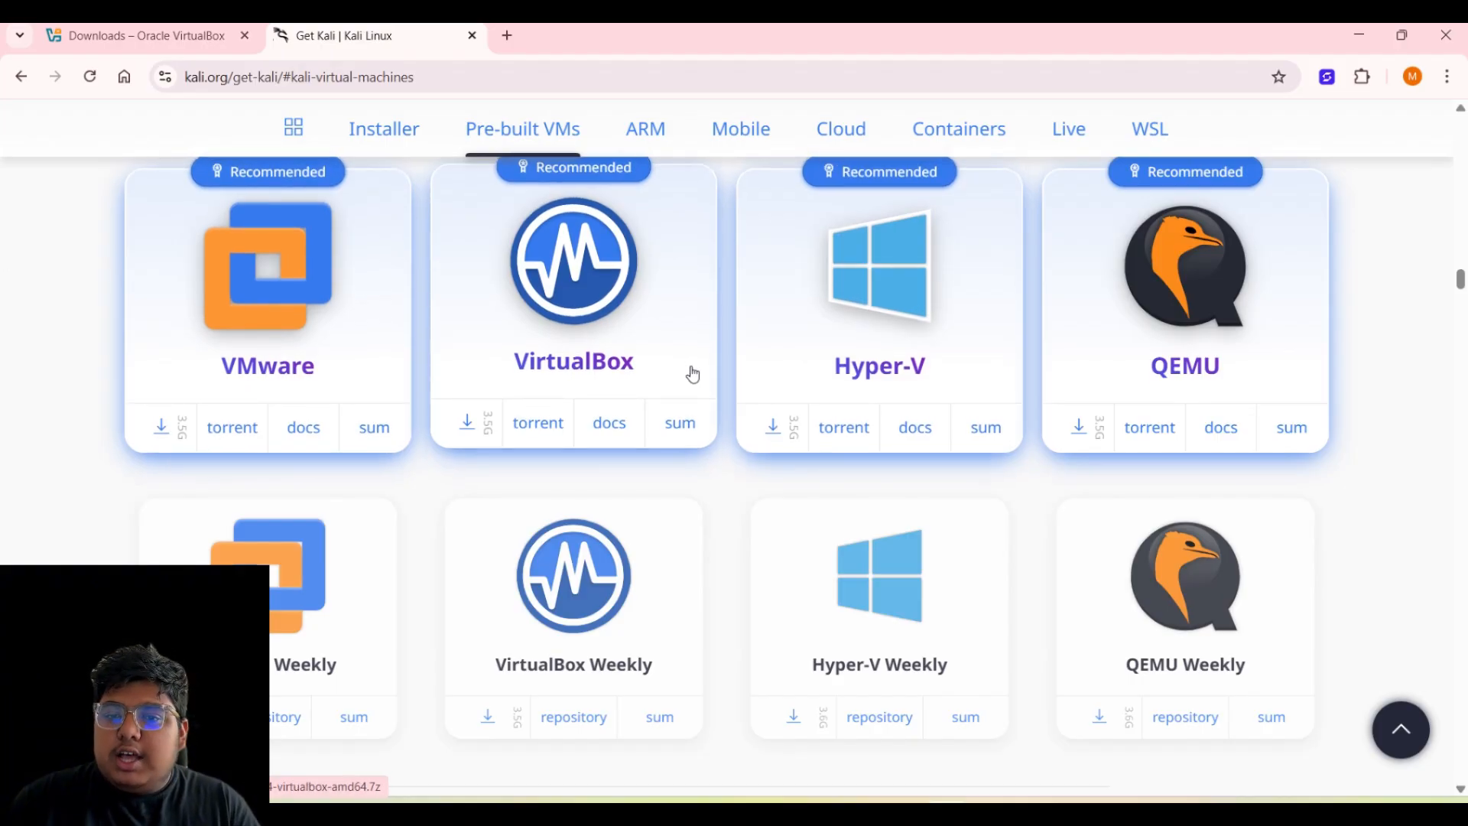
pyautogui.scroll(-1, 931, 403)
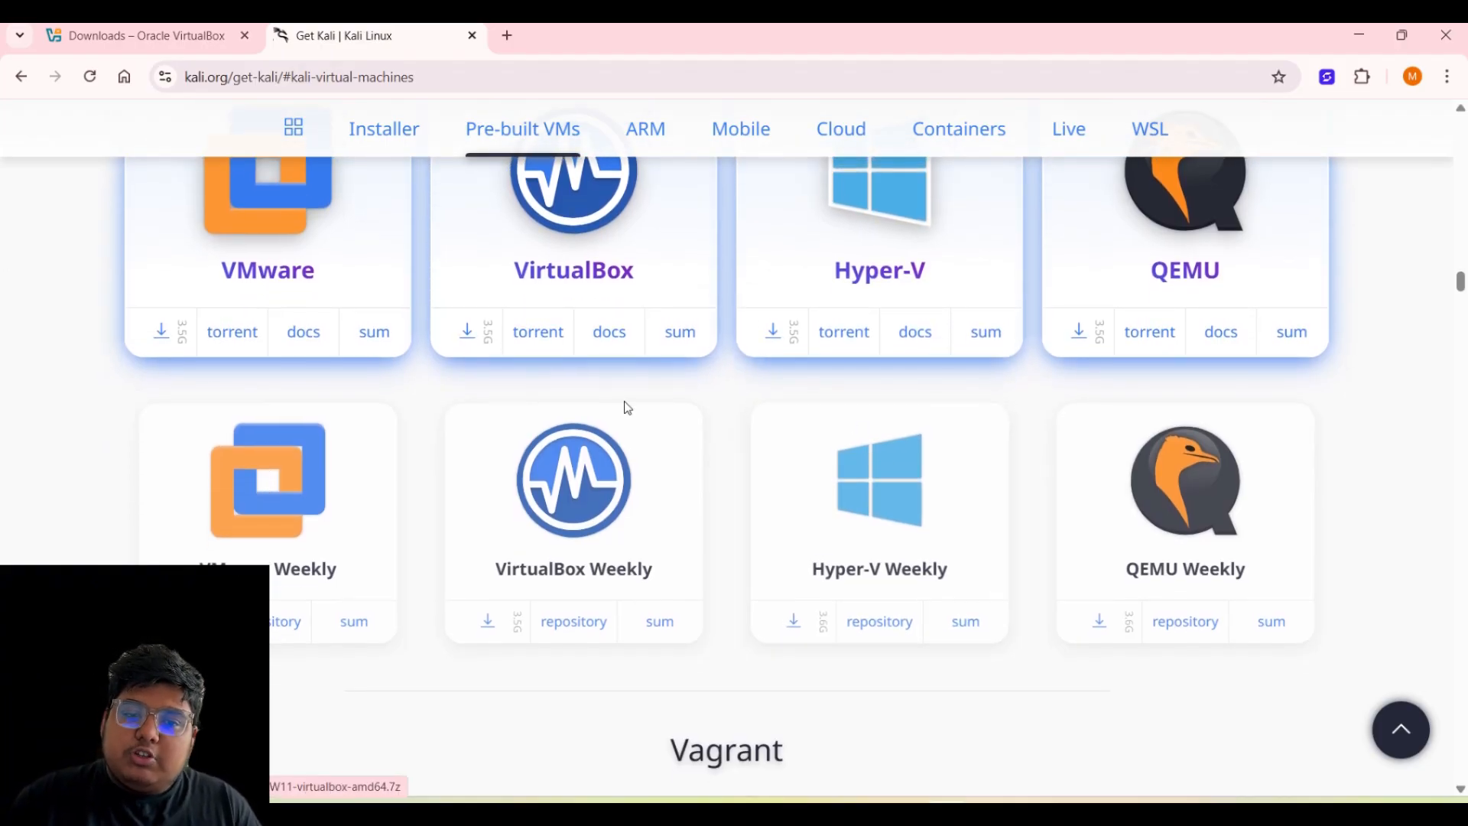
pyautogui.scroll(2, 608, 423)
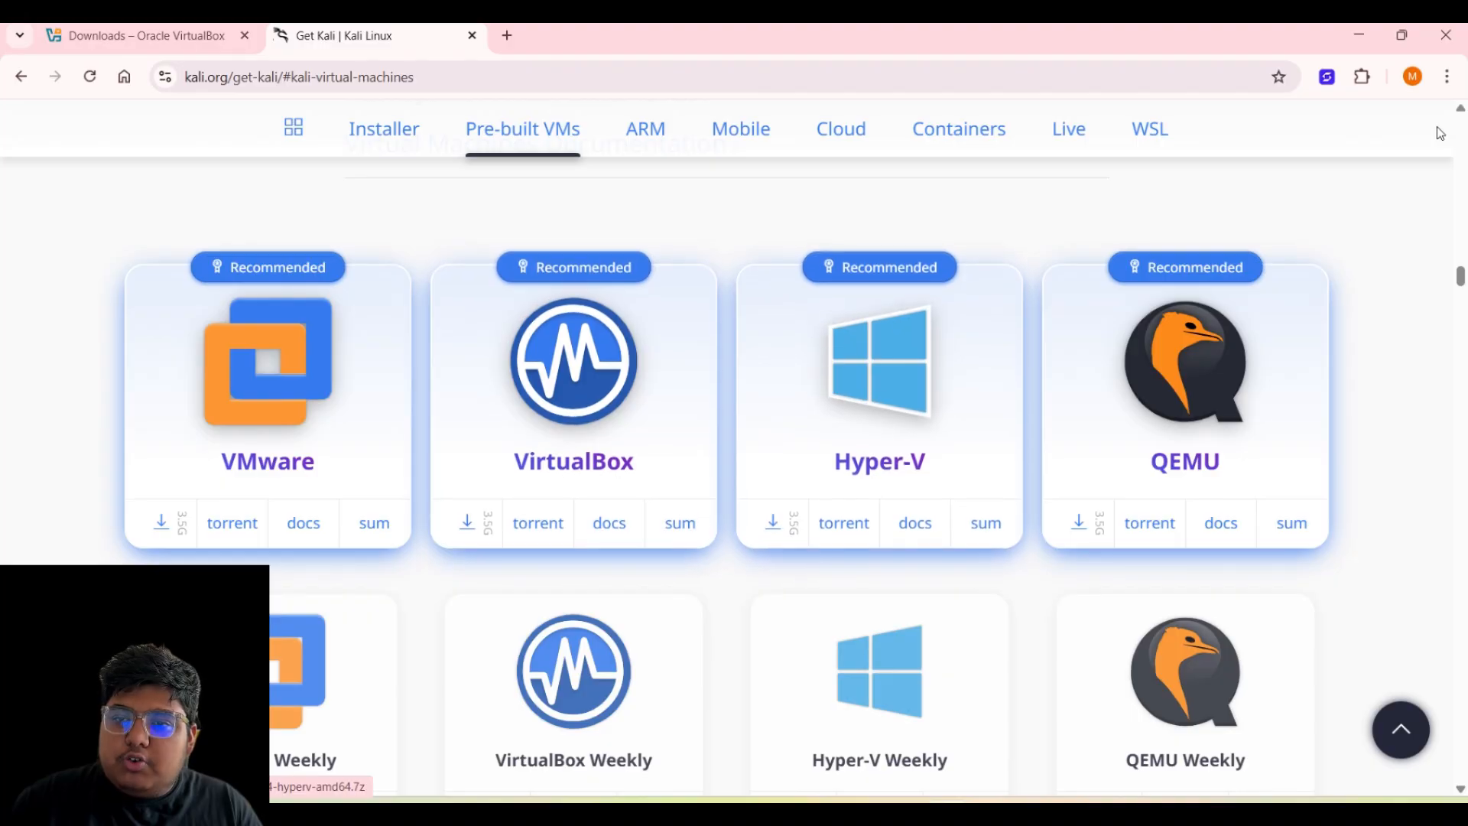
pyautogui.click(1362, 51)
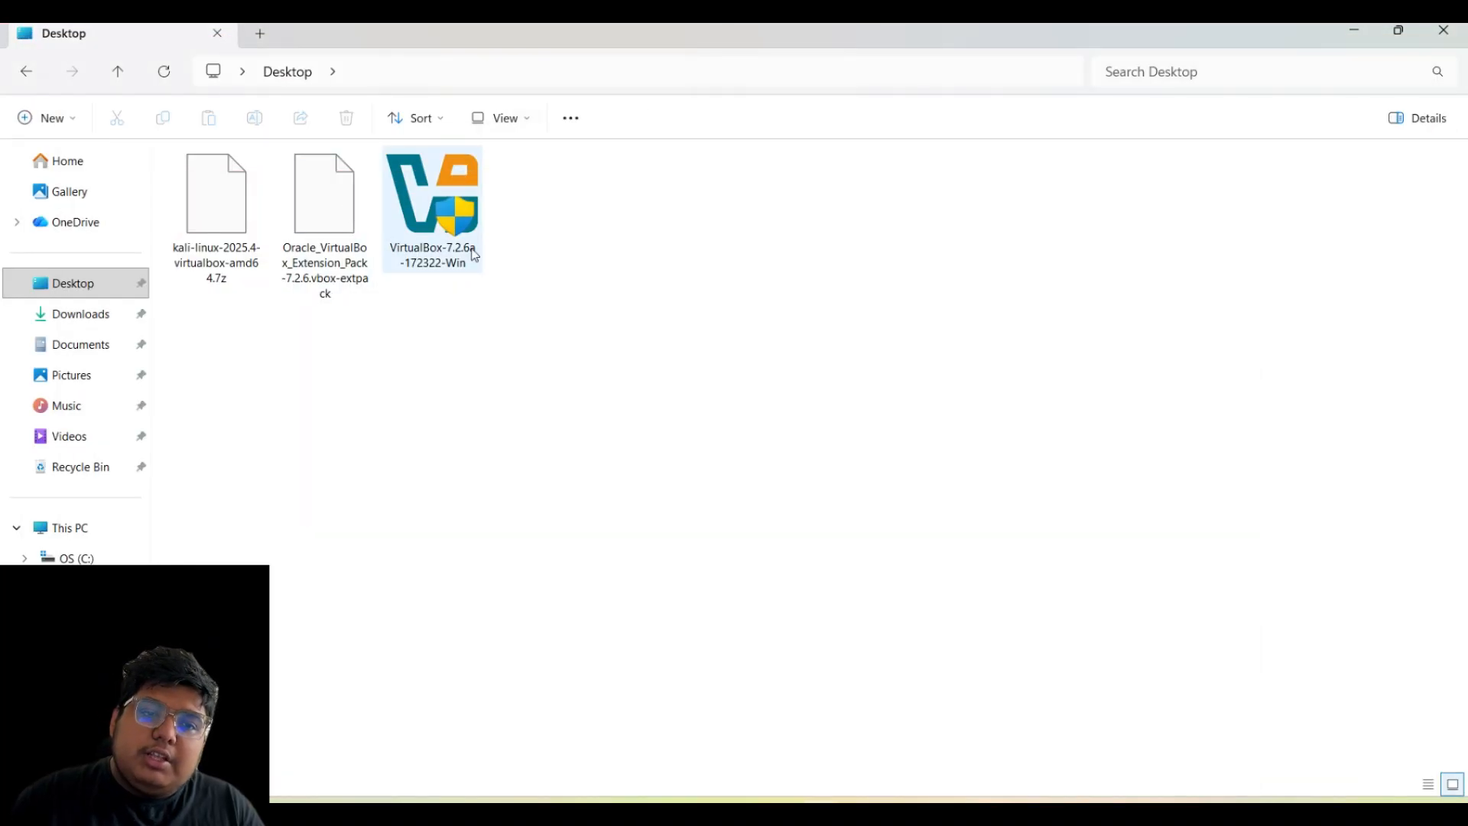
pyautogui.moveTo(616, 253); pyautogui.dragTo(212, 242)
pyautogui.click(829, 290)
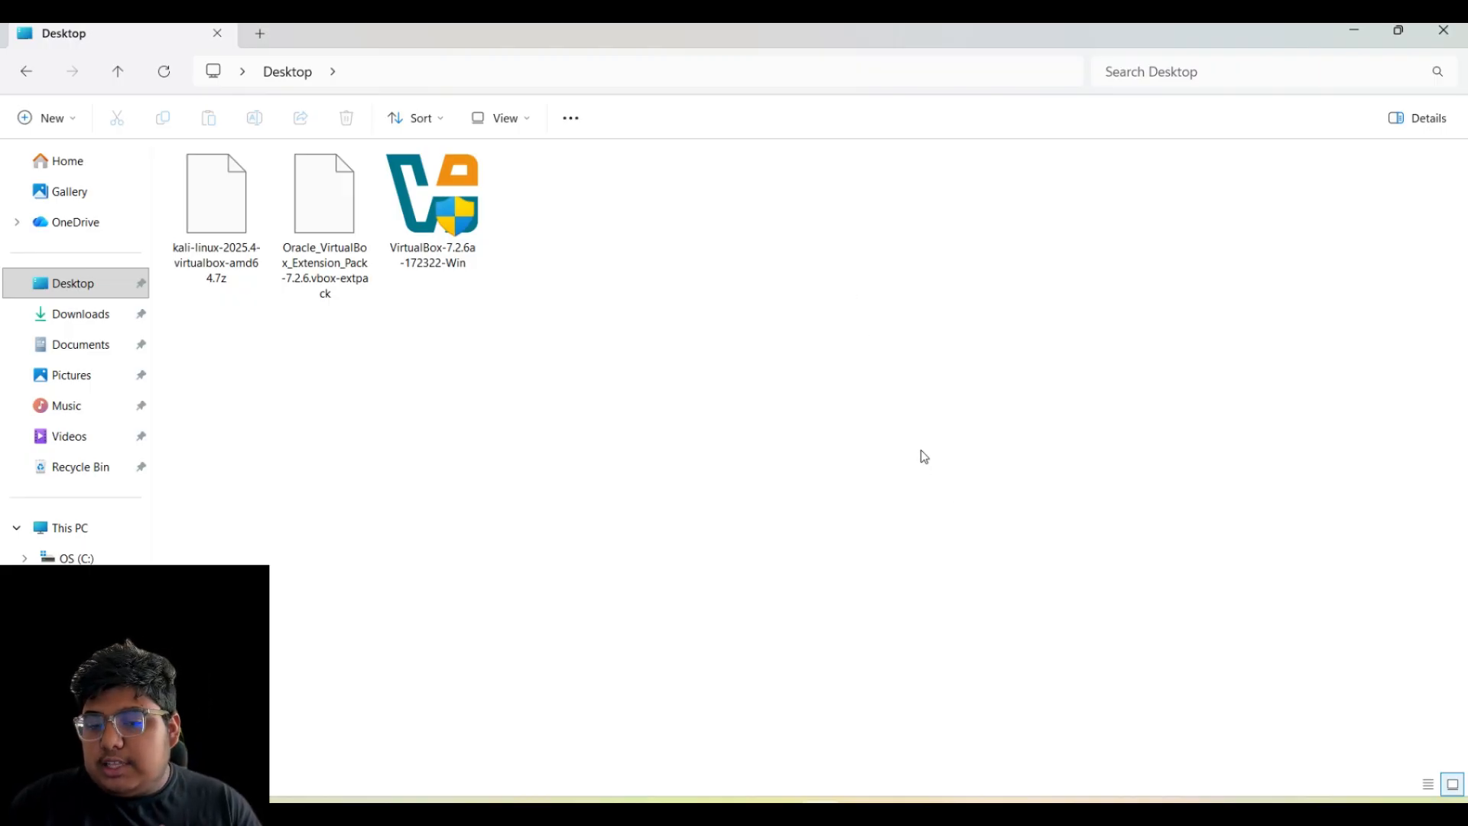
pyautogui.hotkey('alt', 'Tab')
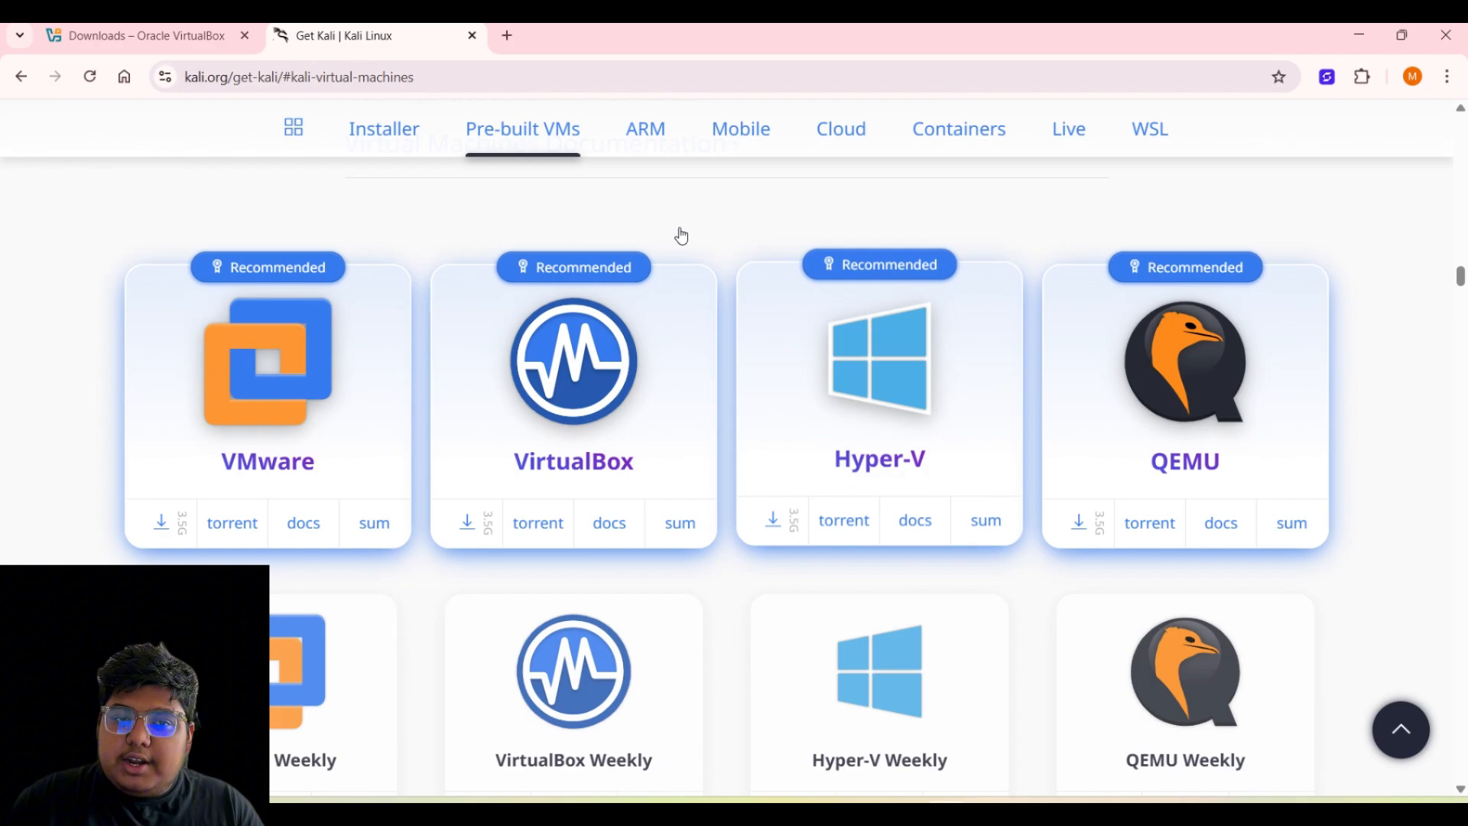
# - Search winrar in a new tab and open the win-rar.com site offering WinRAR 7.20
pyautogui.click(508, 35)
pyautogui.write('wi')
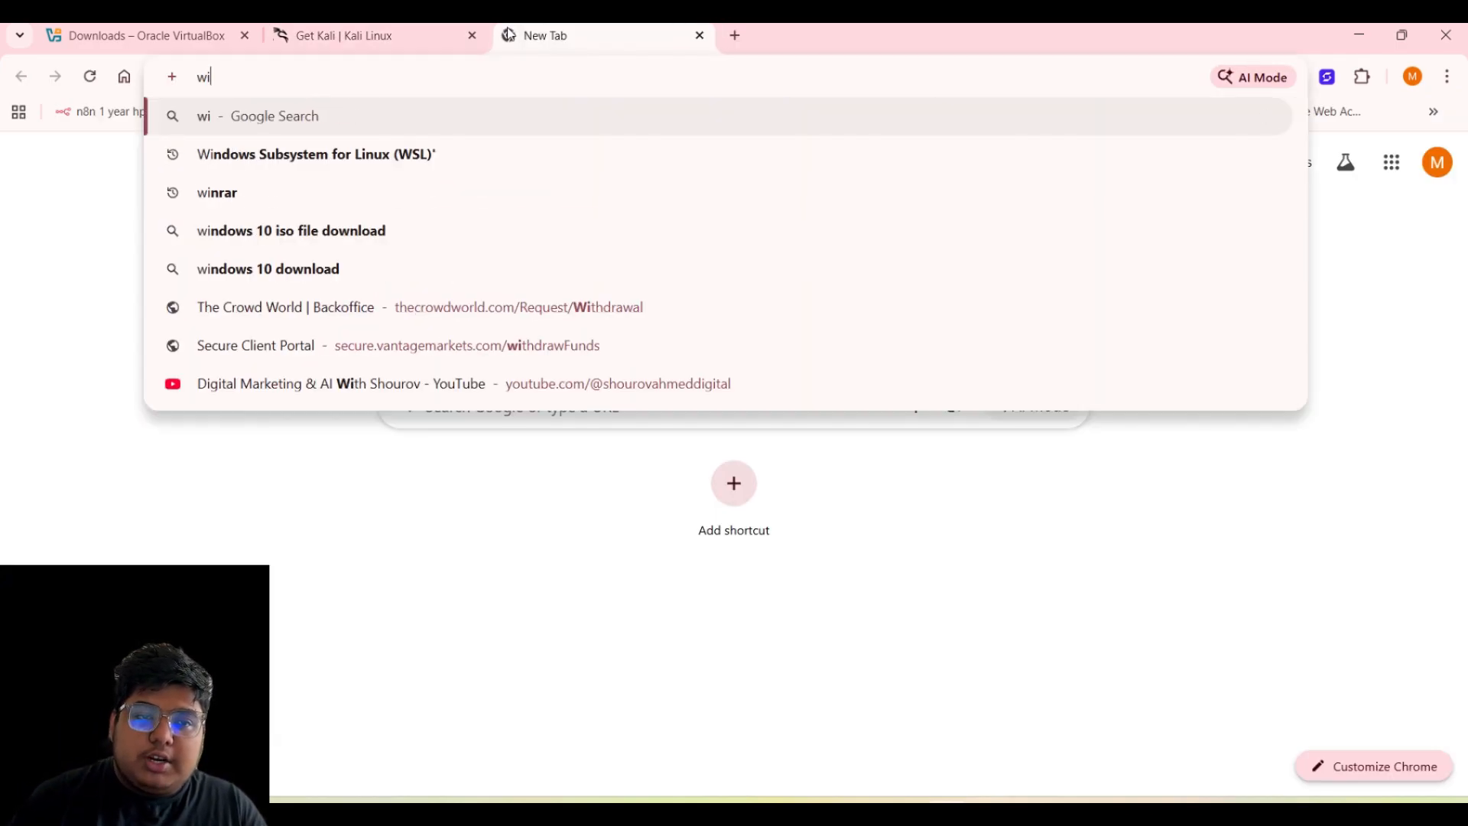
pyautogui.write('nrar')
pyautogui.press('Return')
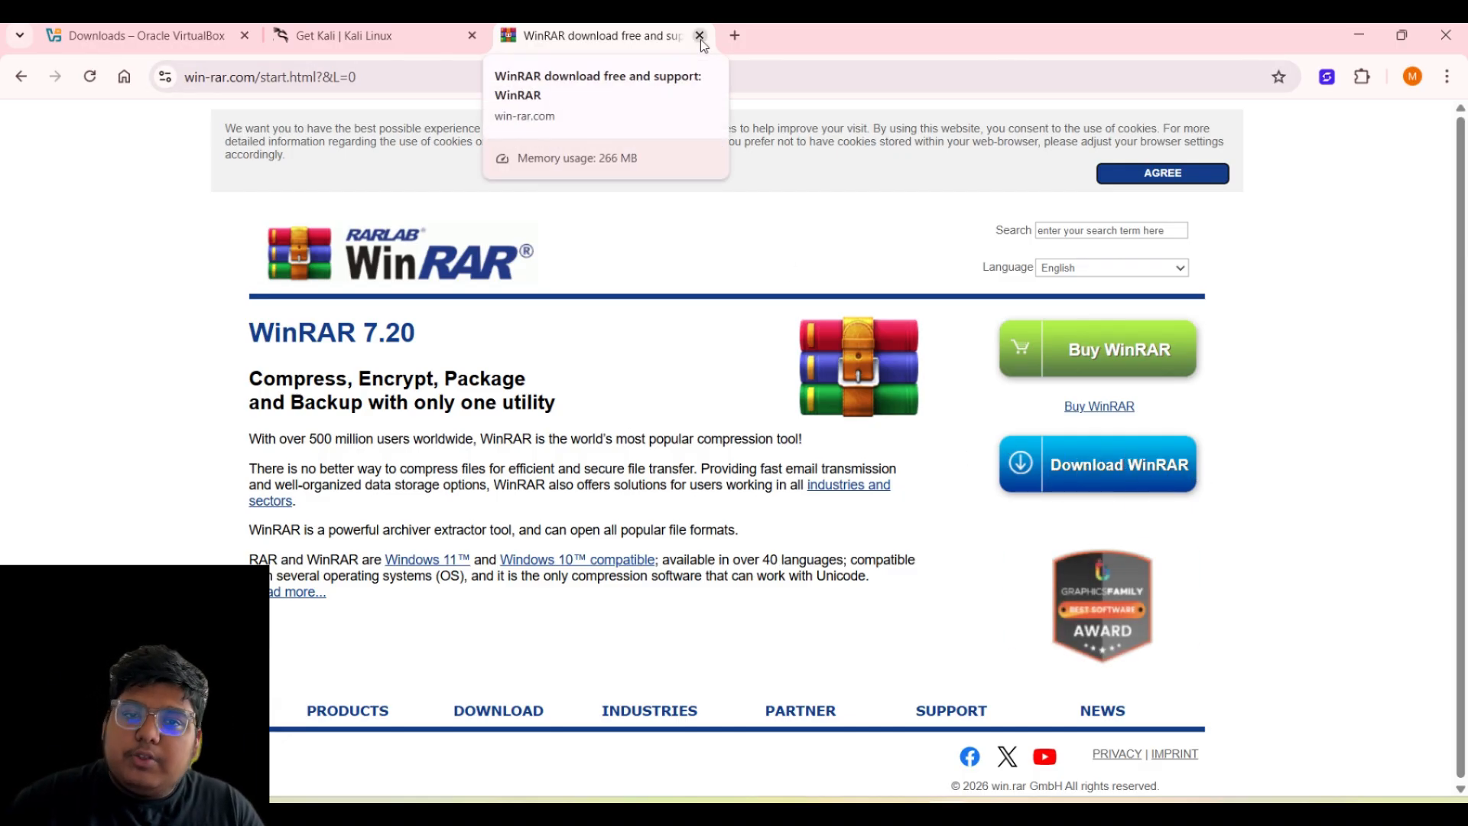
pyautogui.click(734, 35)
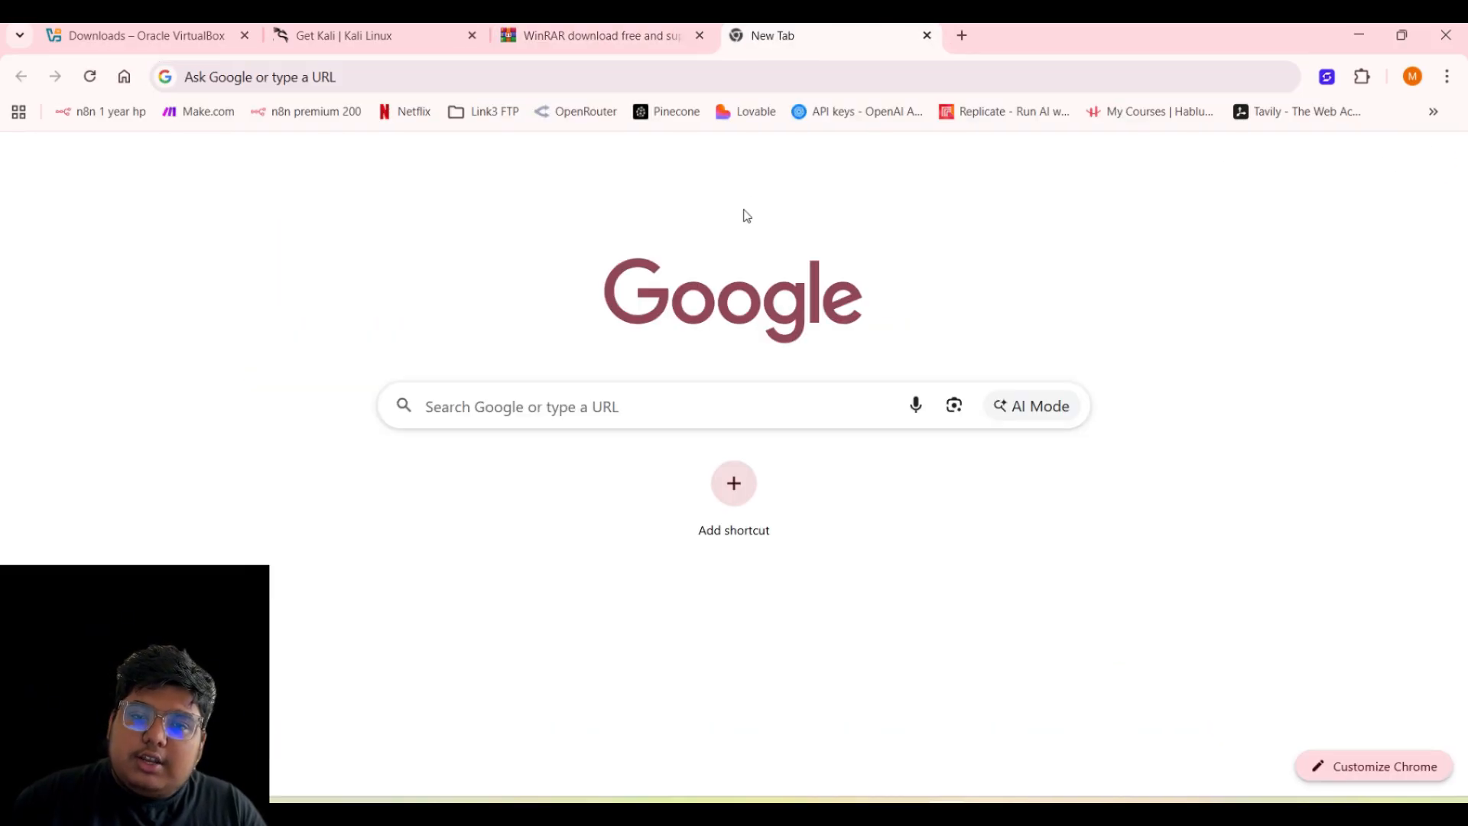
pyautogui.click(568, 36)
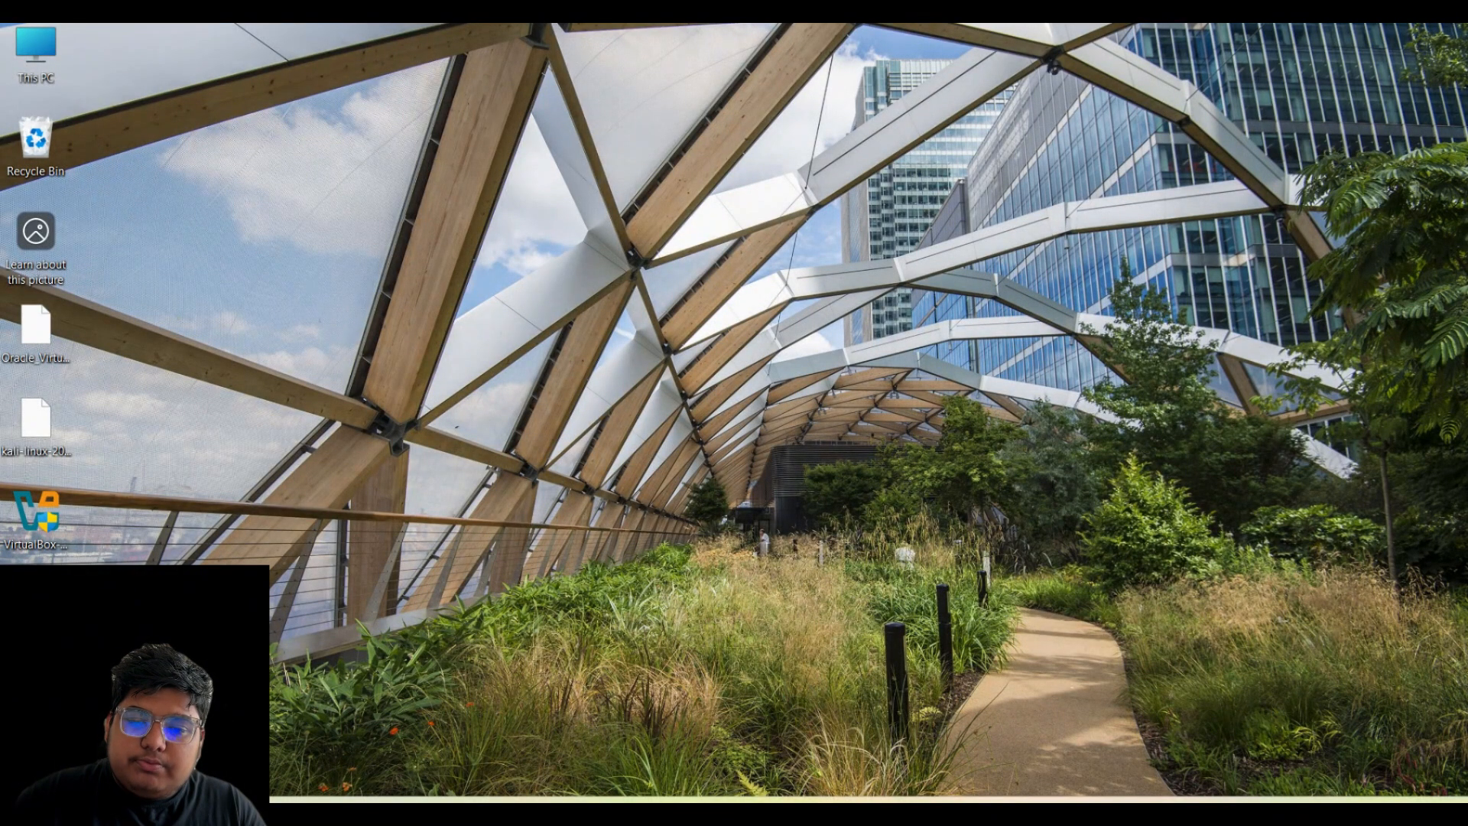
# - Minimize Chrome, open This PC, and minimize the CapCut editor
pyautogui.click(945, 812)
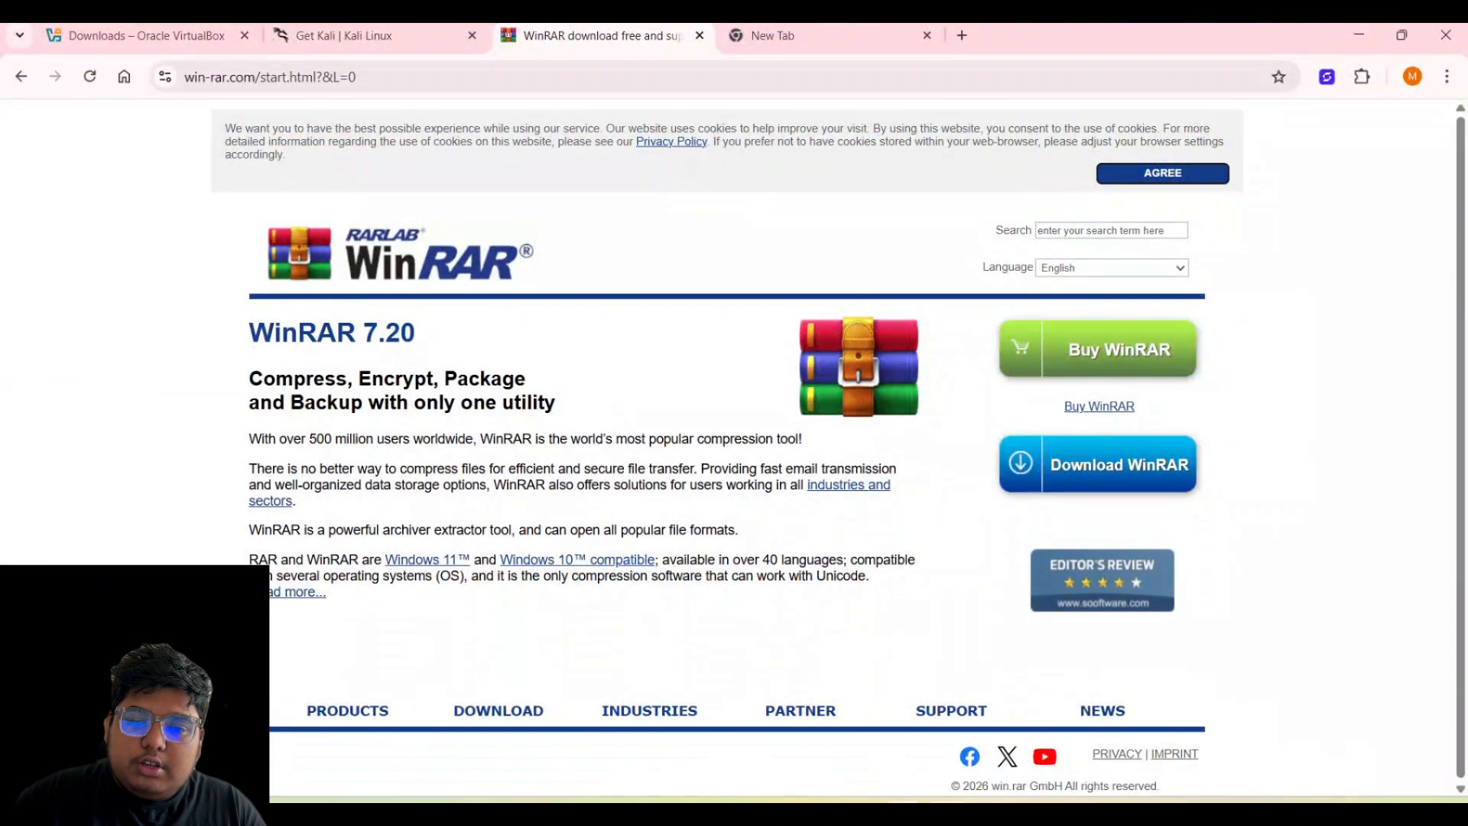
pyautogui.moveTo(904, 812)
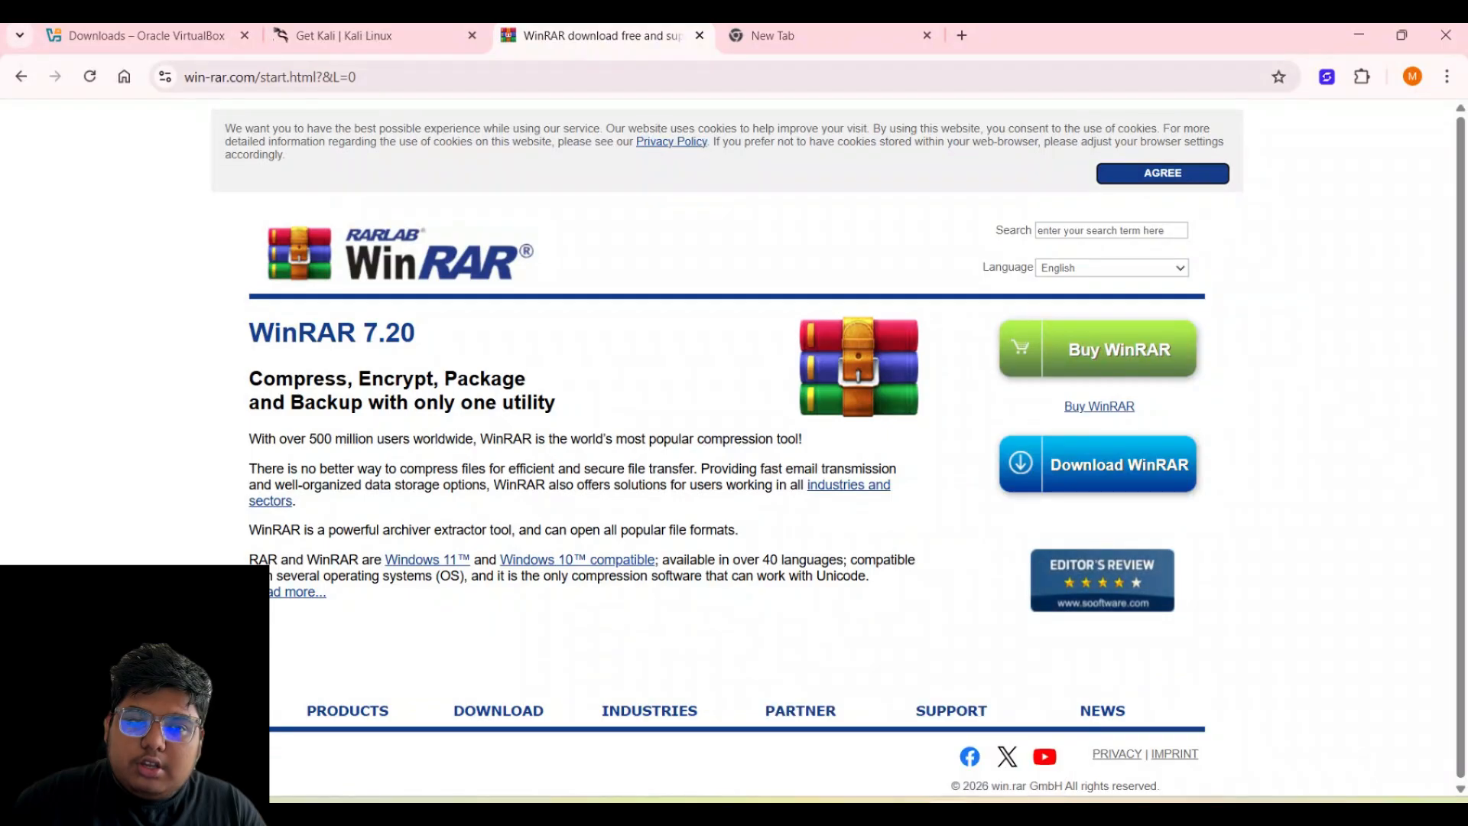
pyautogui.click(946, 812)
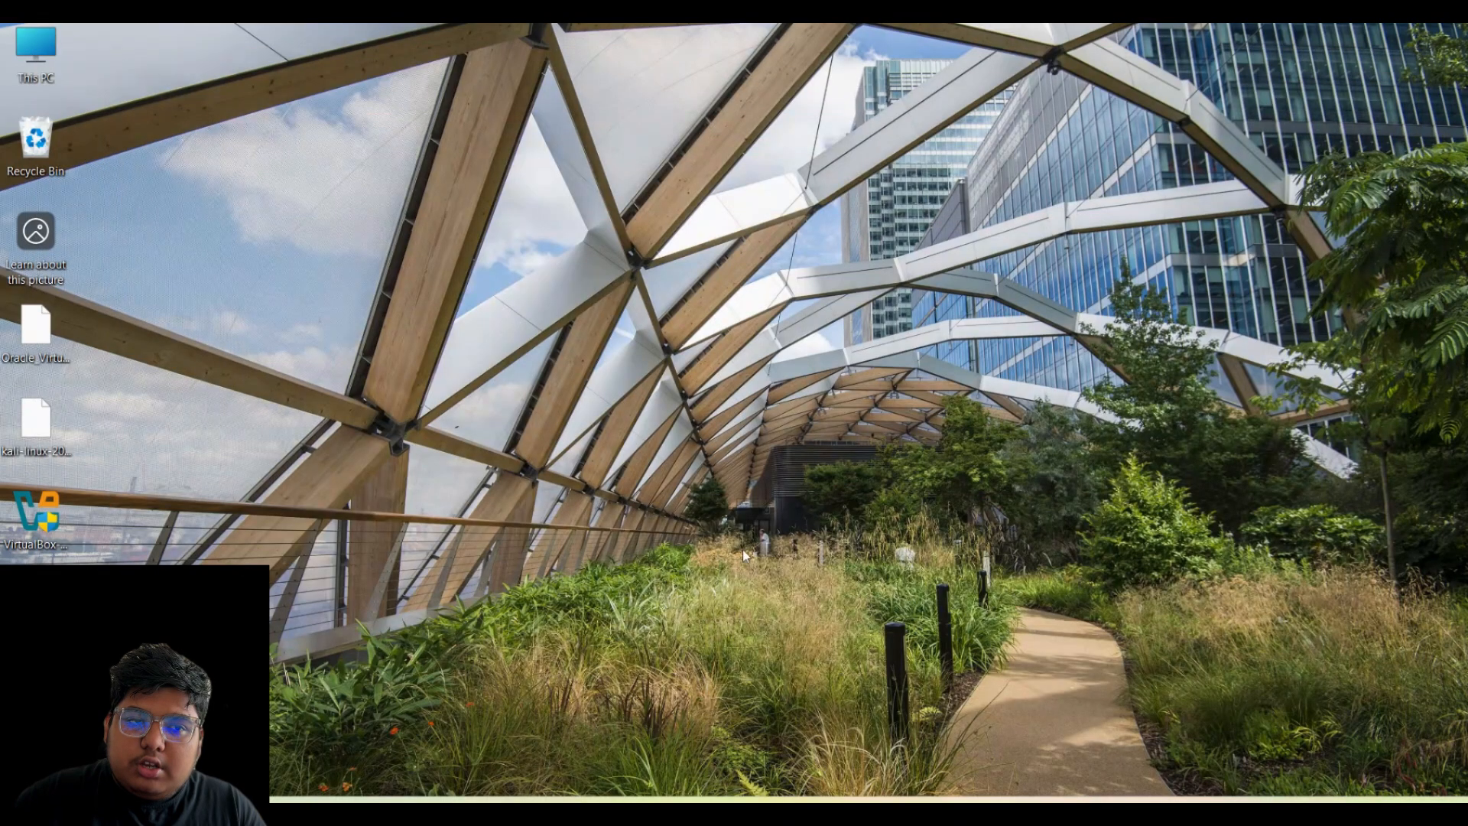
pyautogui.doubleClick(36, 47)
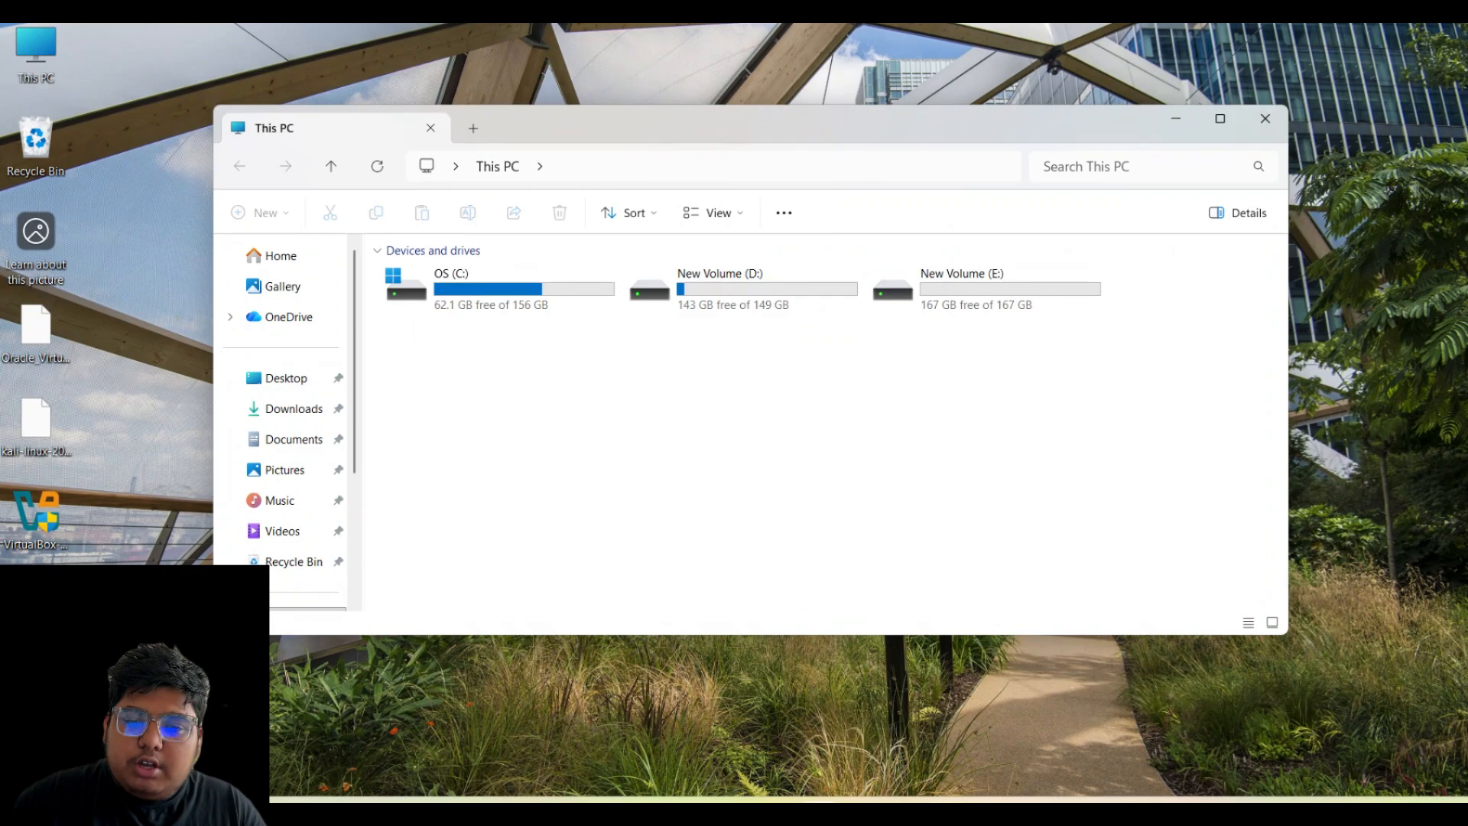
pyautogui.moveTo(906, 812)
pyautogui.click(889, 728)
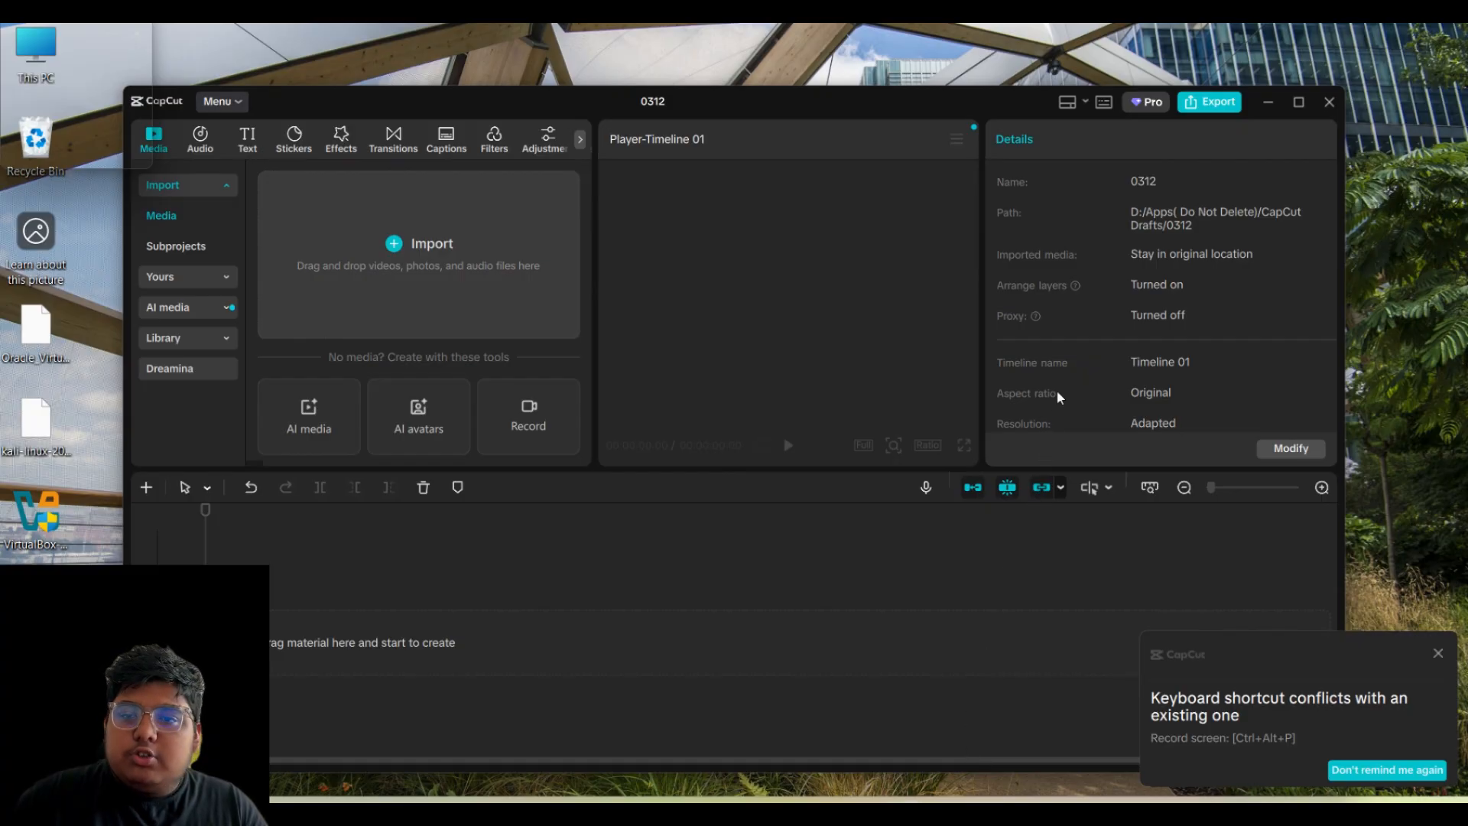
pyautogui.click(1267, 102)
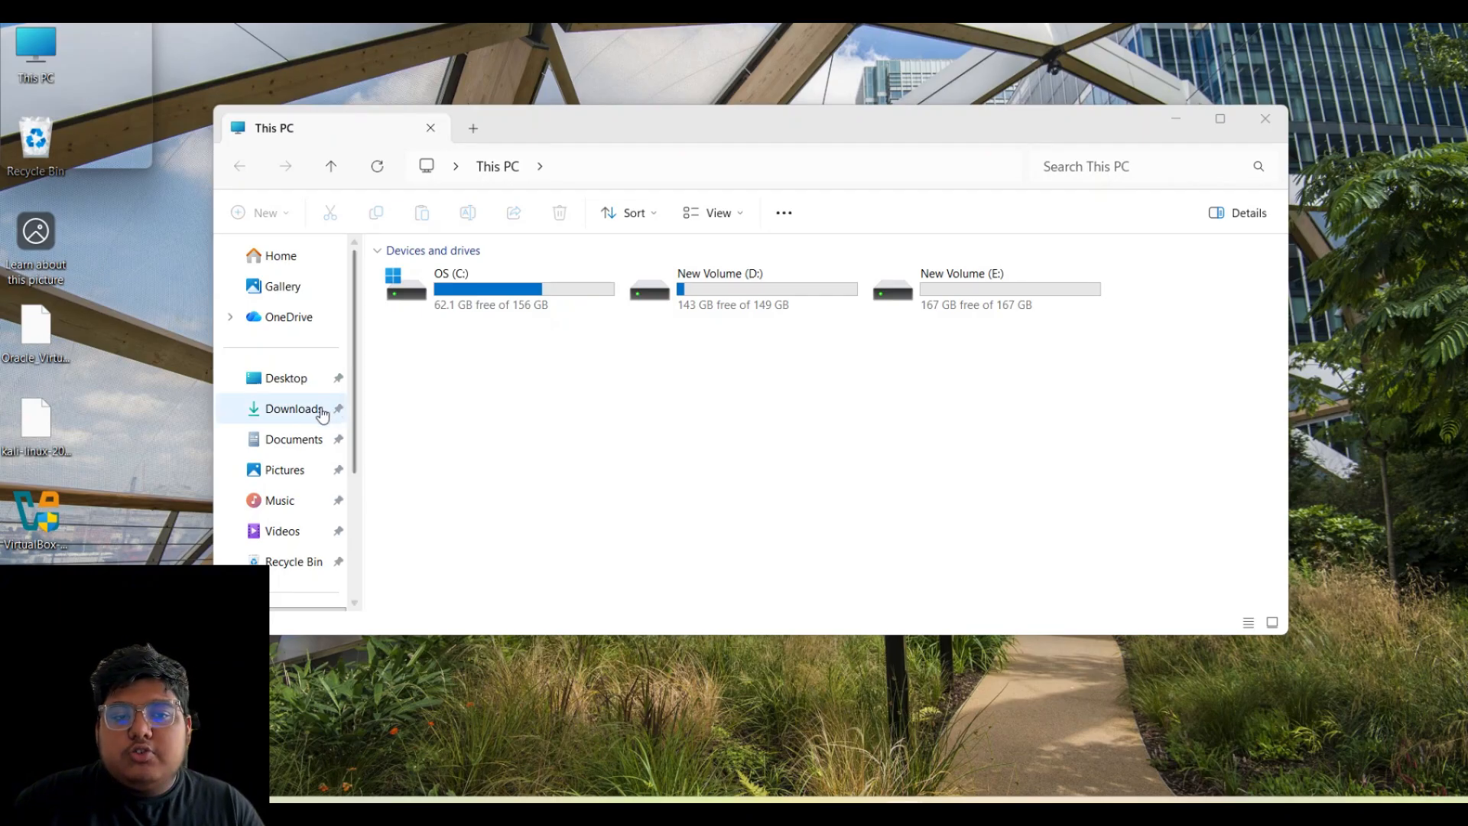
# - Launch the VirtualBox 7.2.6 installer from the Desktop folder and approve the UAC prompt
pyautogui.click(295, 377)
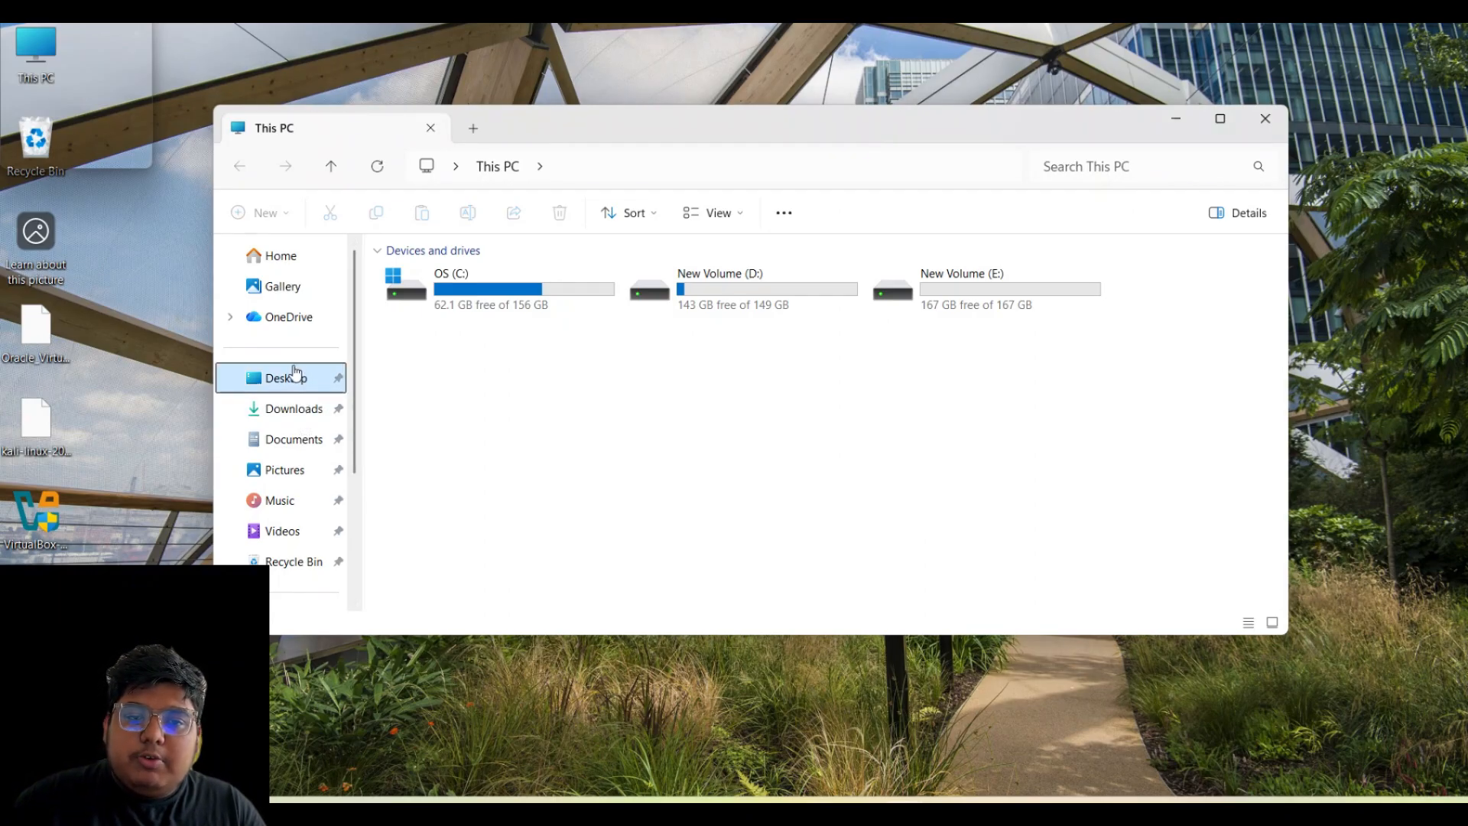
pyautogui.moveTo(769, 315); pyautogui.dragTo(239, 253)
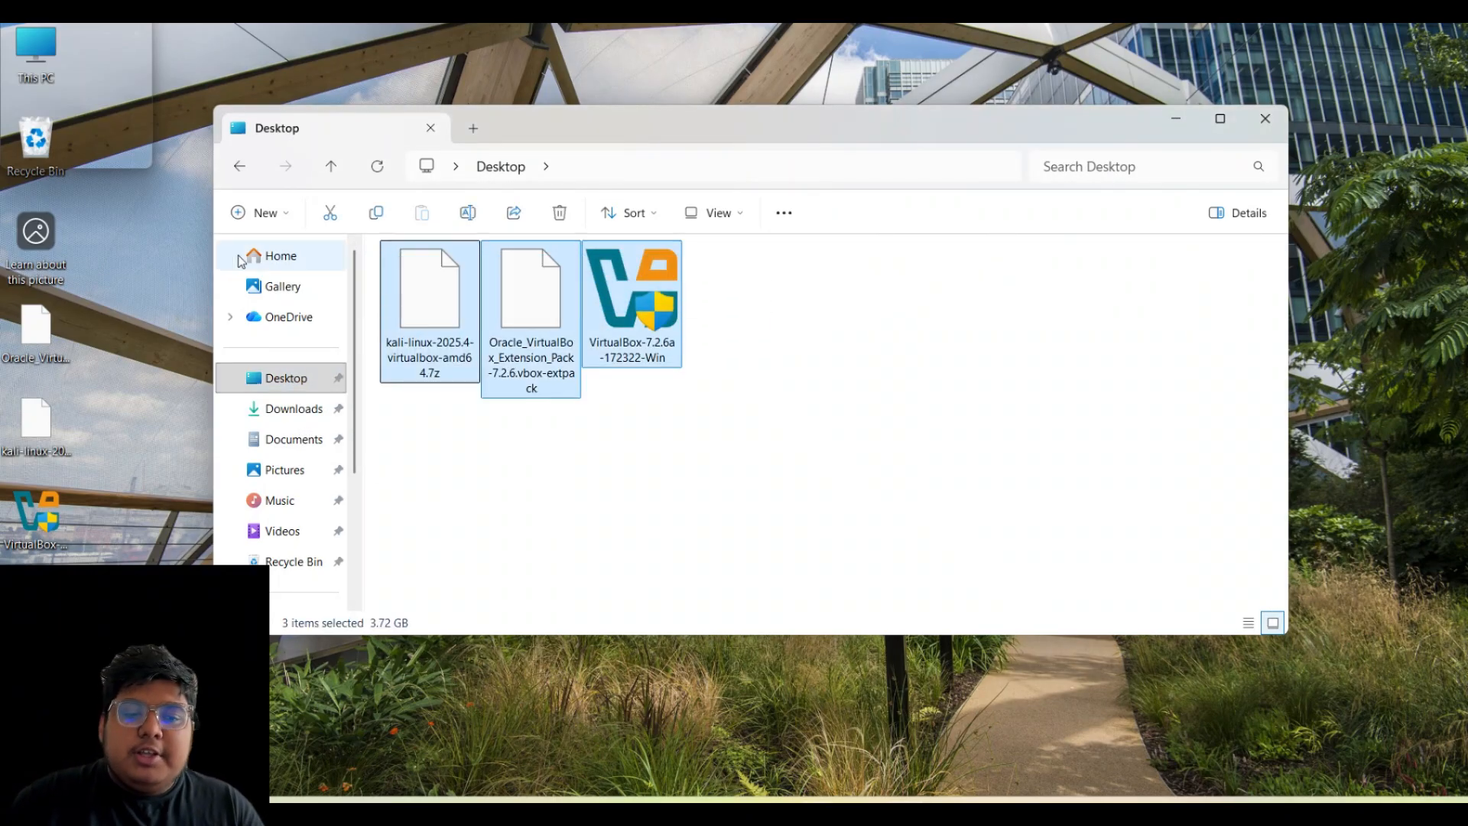
pyautogui.click(731, 388)
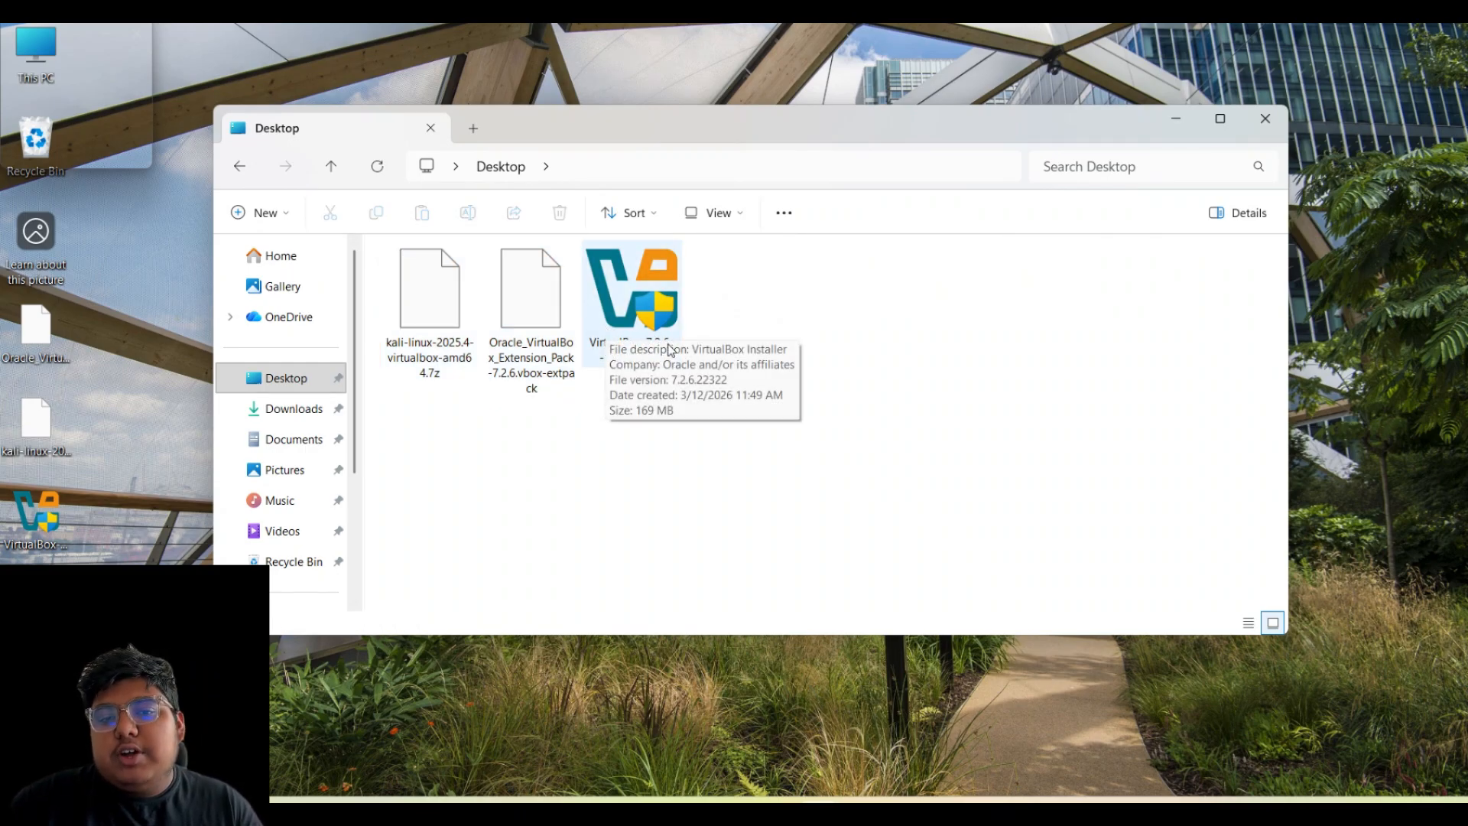
pyautogui.doubleClick(630, 330)
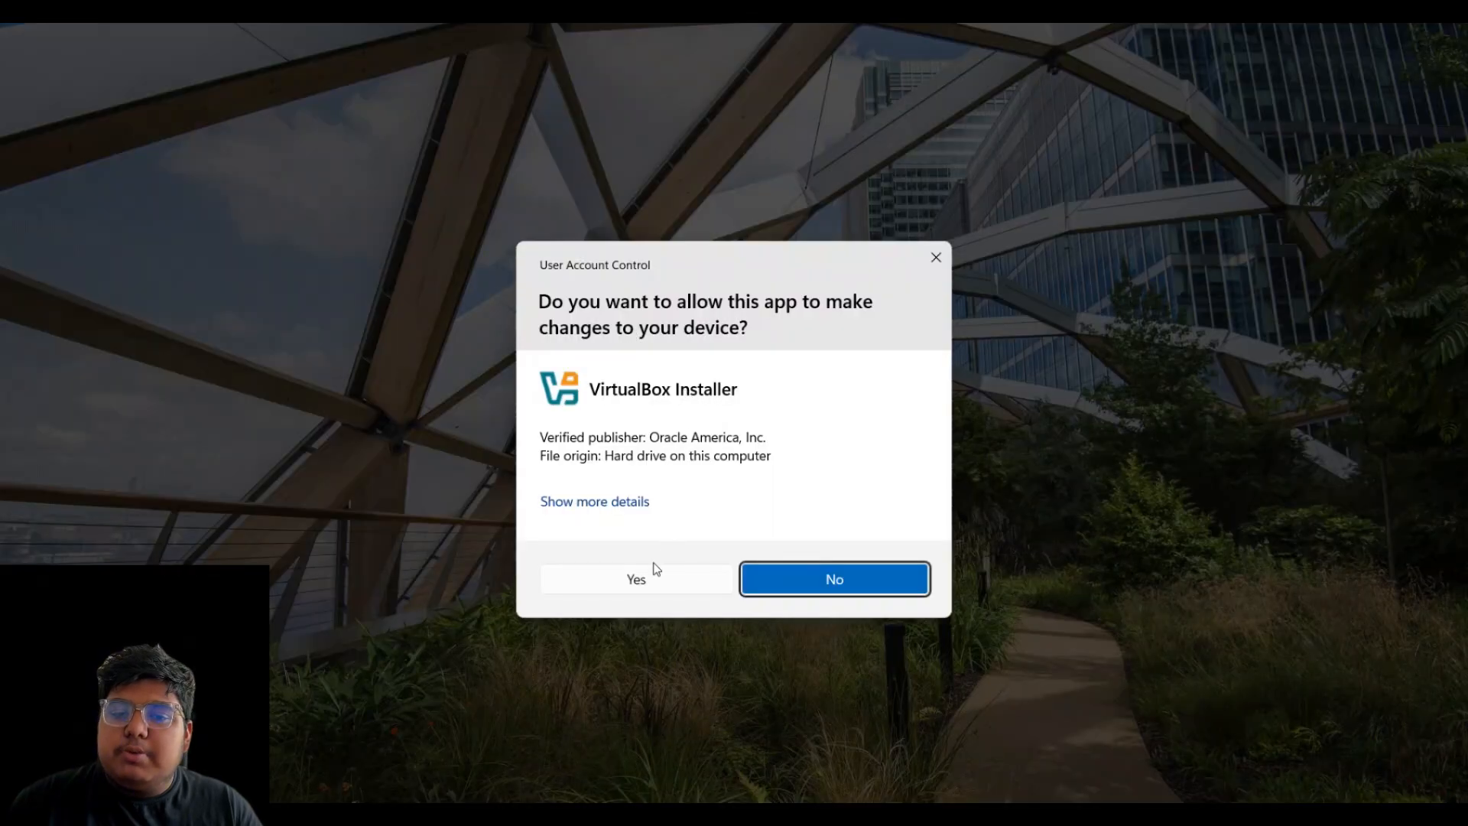
pyautogui.click(652, 572)
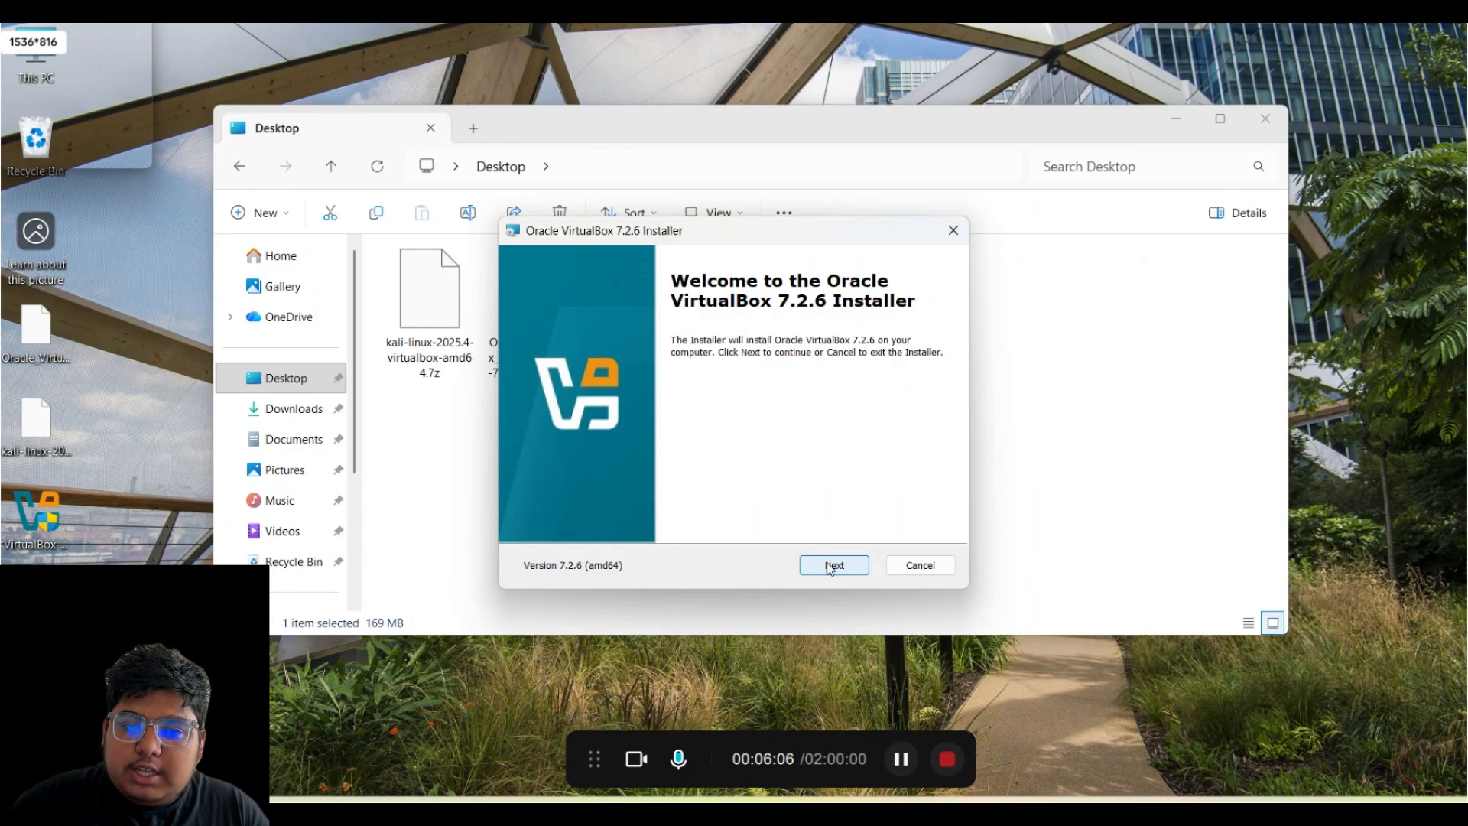
# - Accept the licence, keep default features, confirm both warnings, and keep startup options
pyautogui.moveTo(763, 237); pyautogui.dragTo(738, 218)
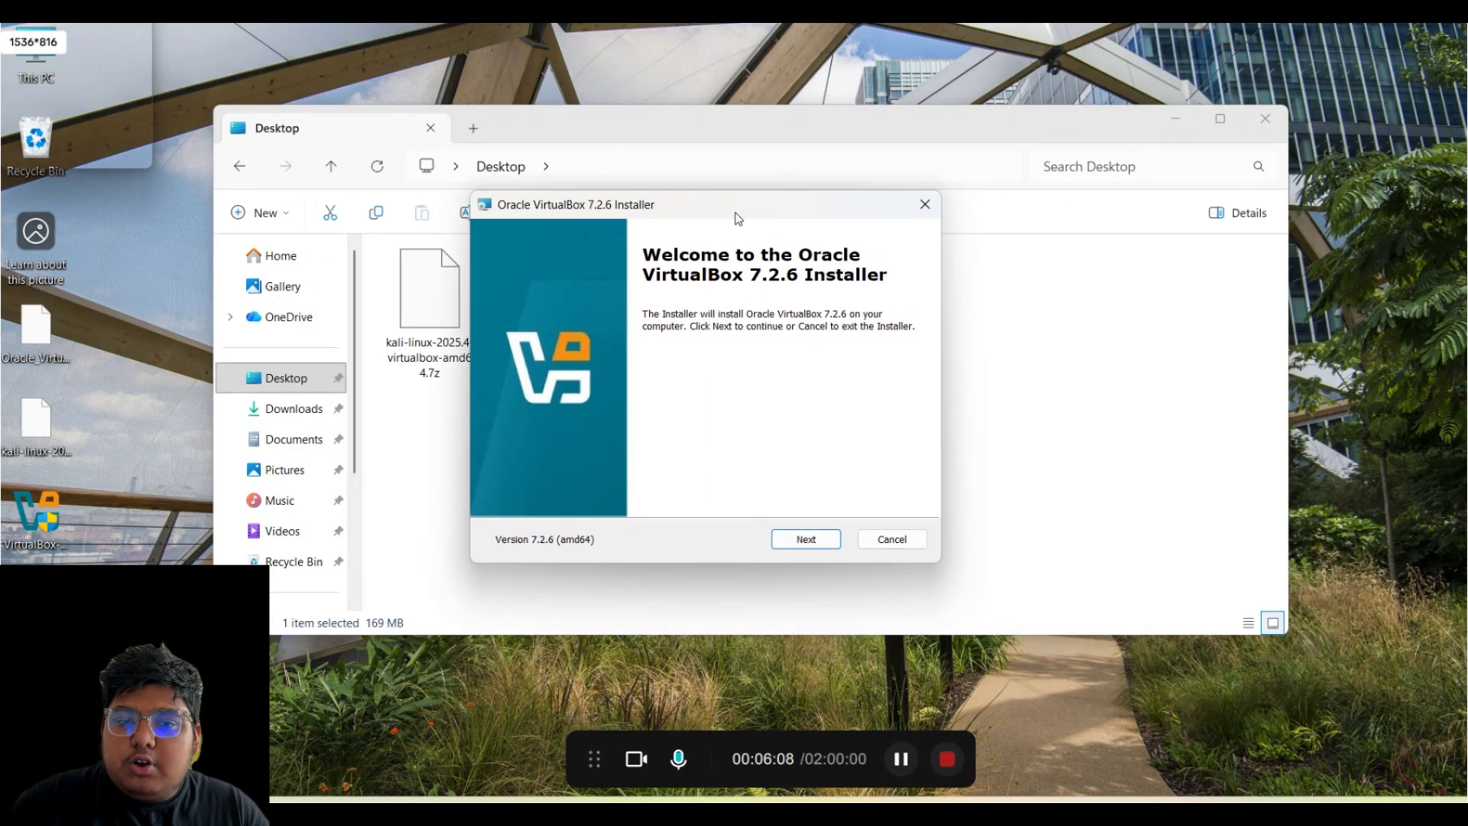
pyautogui.click(802, 549)
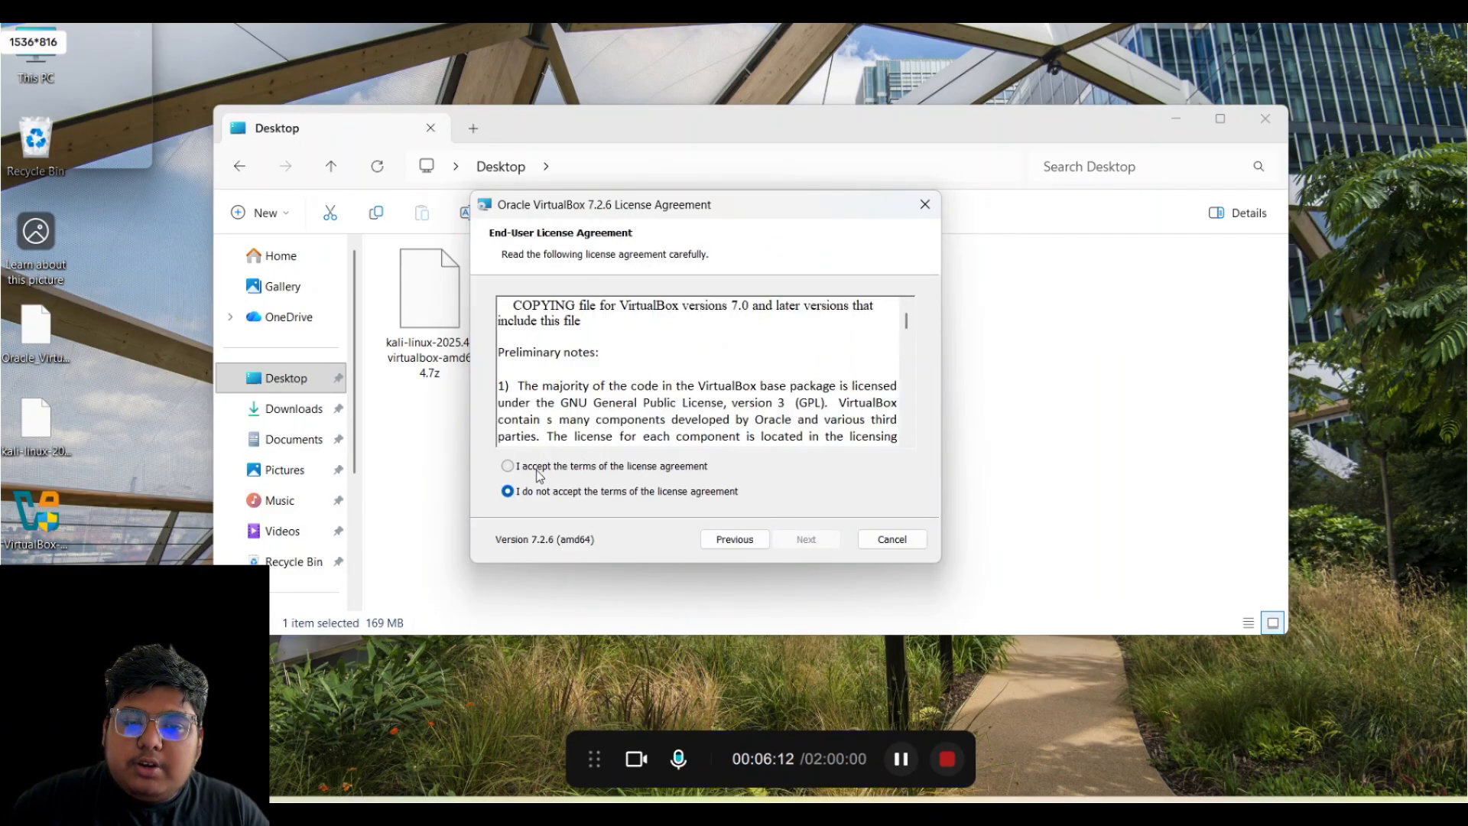
pyautogui.click(646, 468)
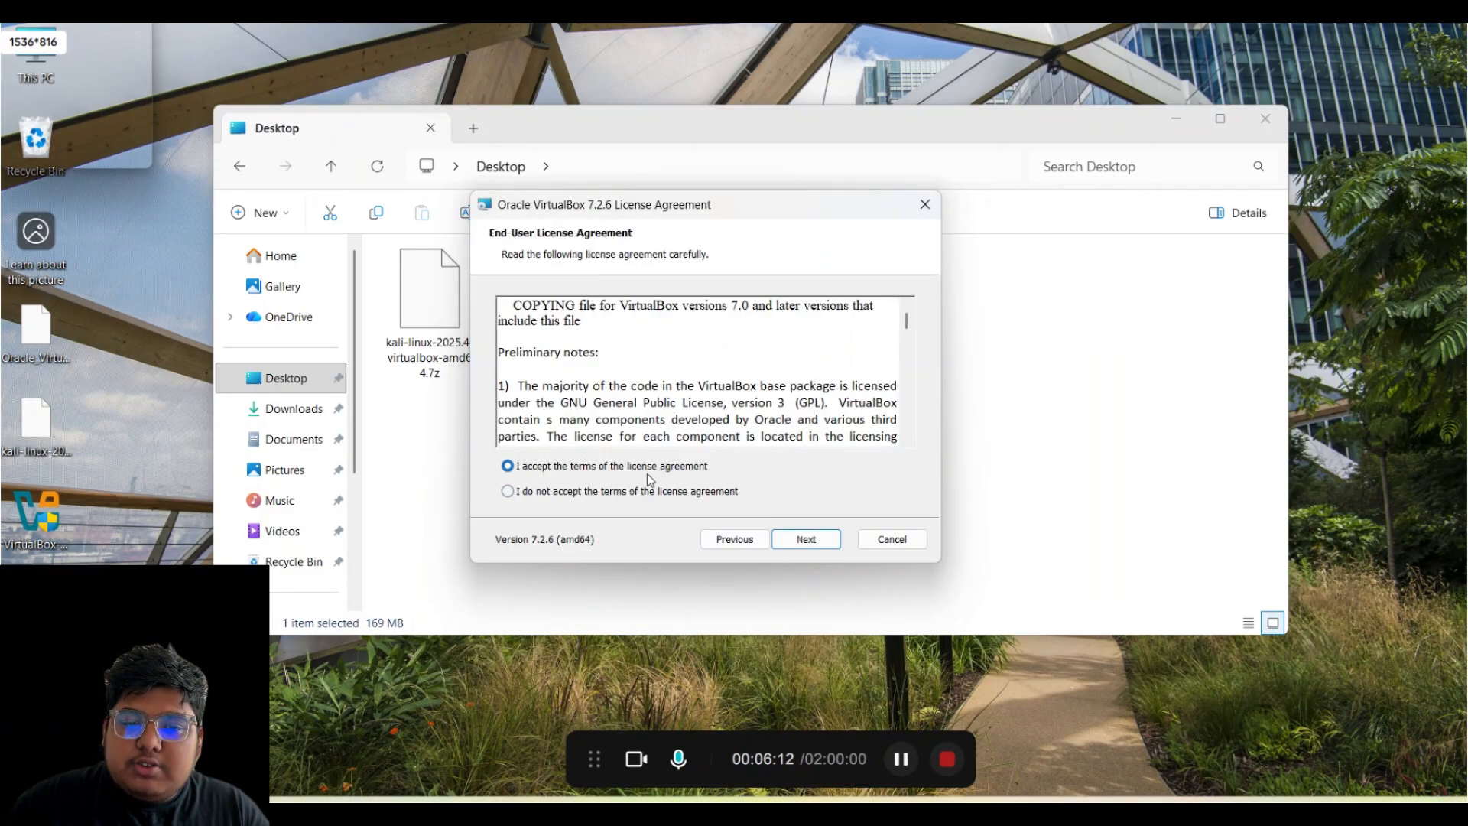
pyautogui.click(812, 540)
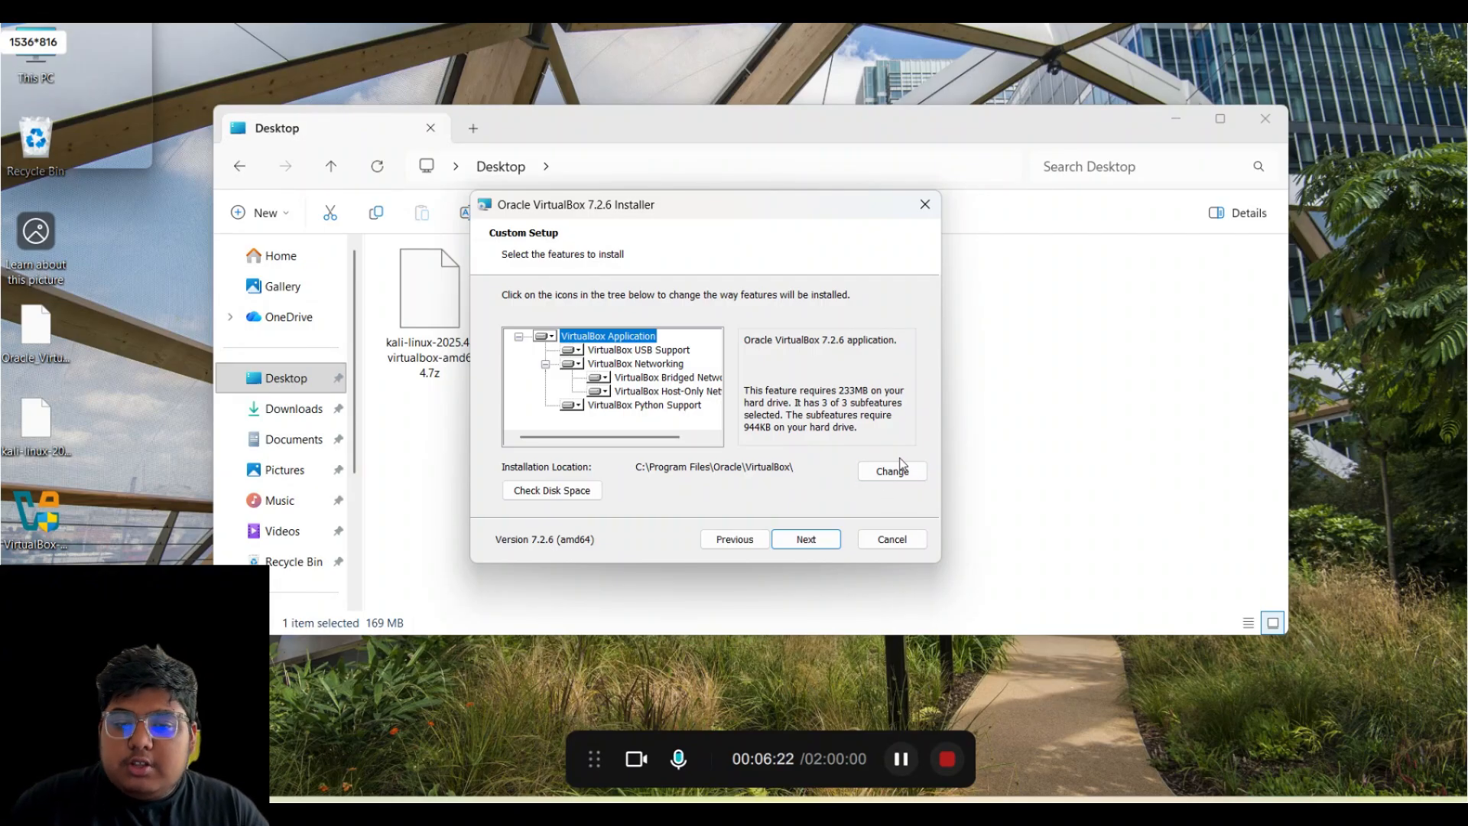
pyautogui.click(806, 539)
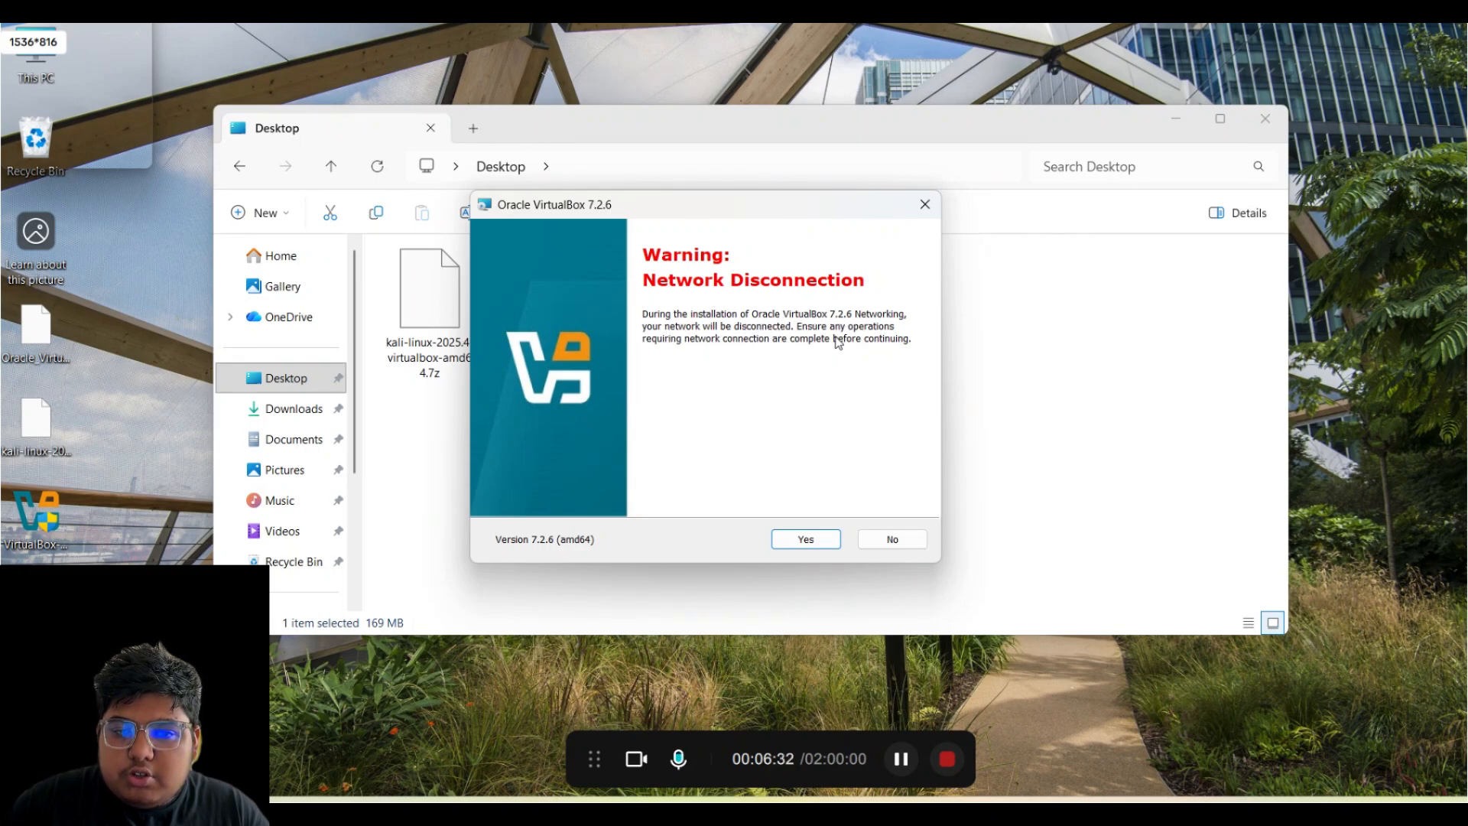
pyautogui.click(826, 542)
pyautogui.click(825, 542)
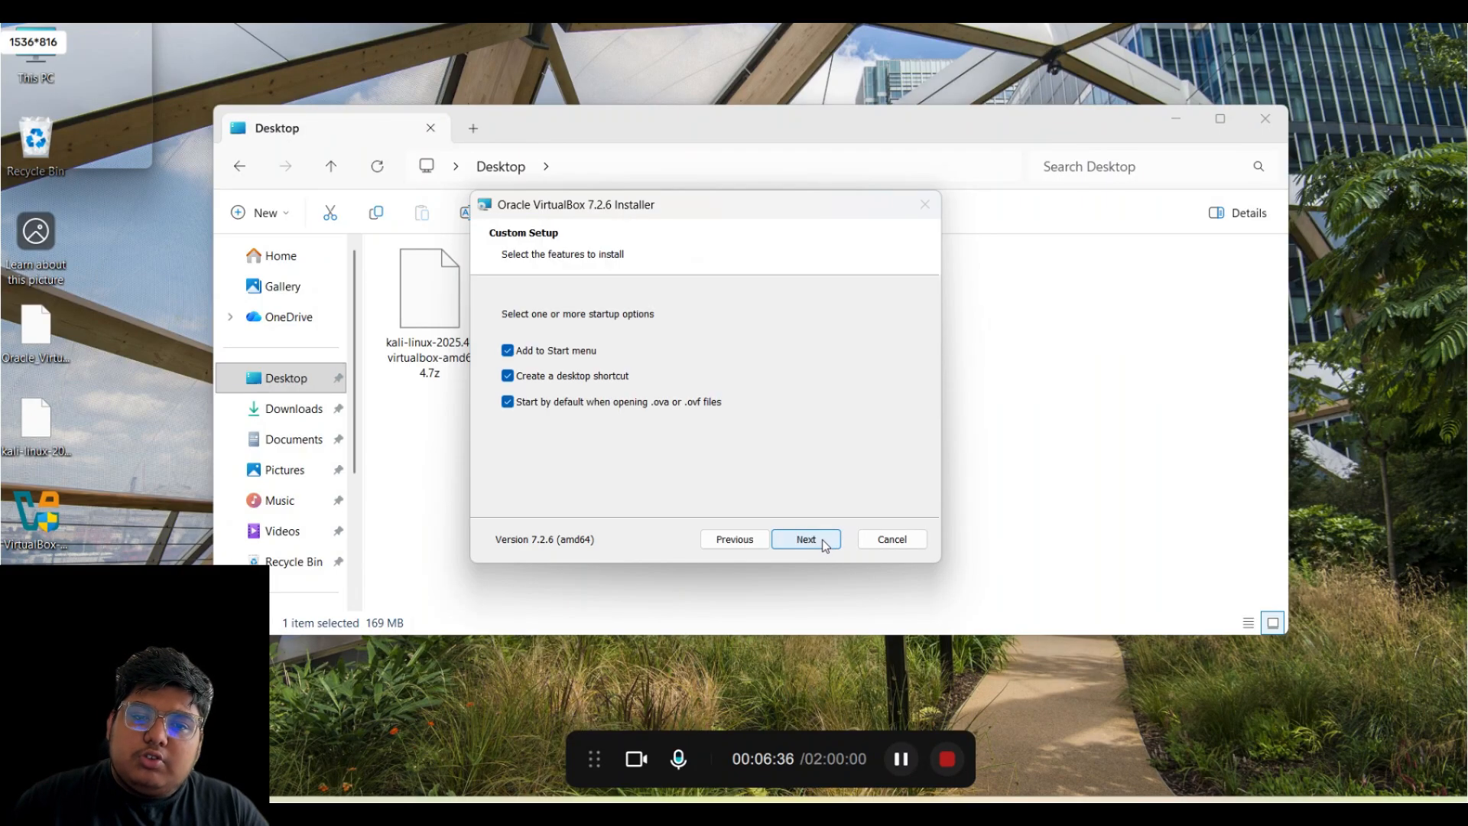
pyautogui.click(813, 540)
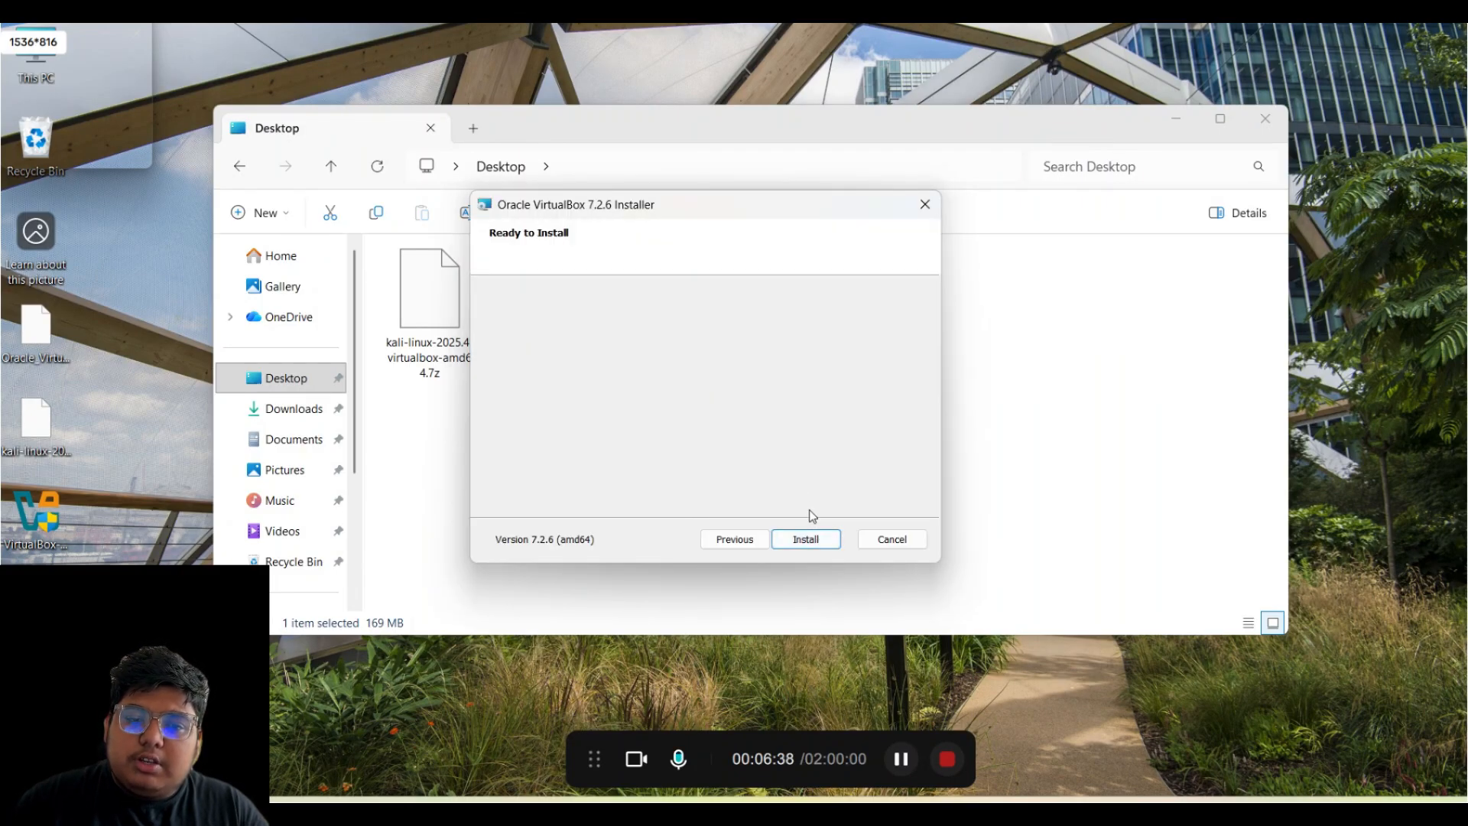
# - Install VirtualBox 7.2.6 and close the installer when it finishes
pyautogui.click(813, 540)
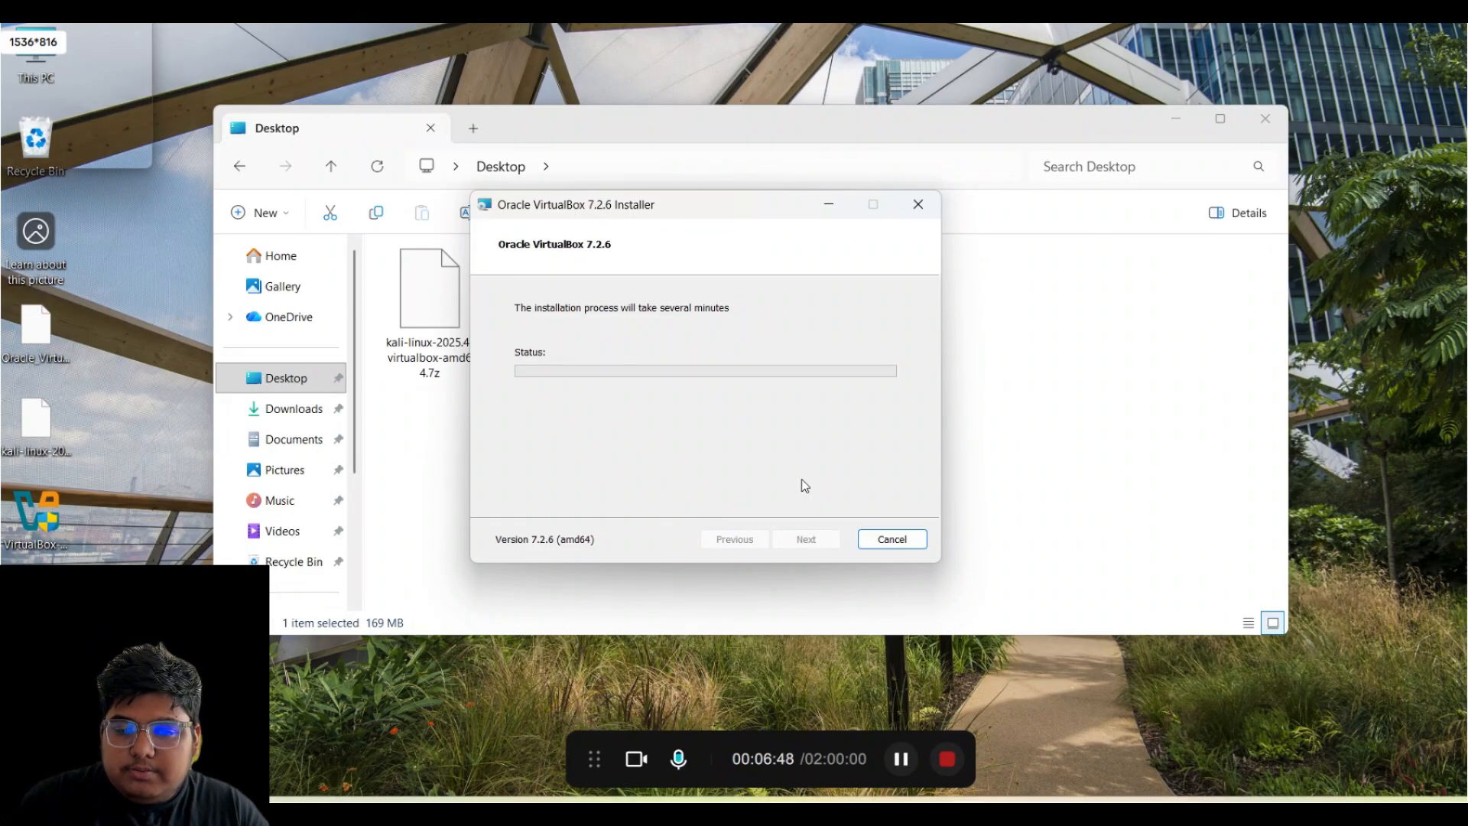
pyautogui.click(903, 760)
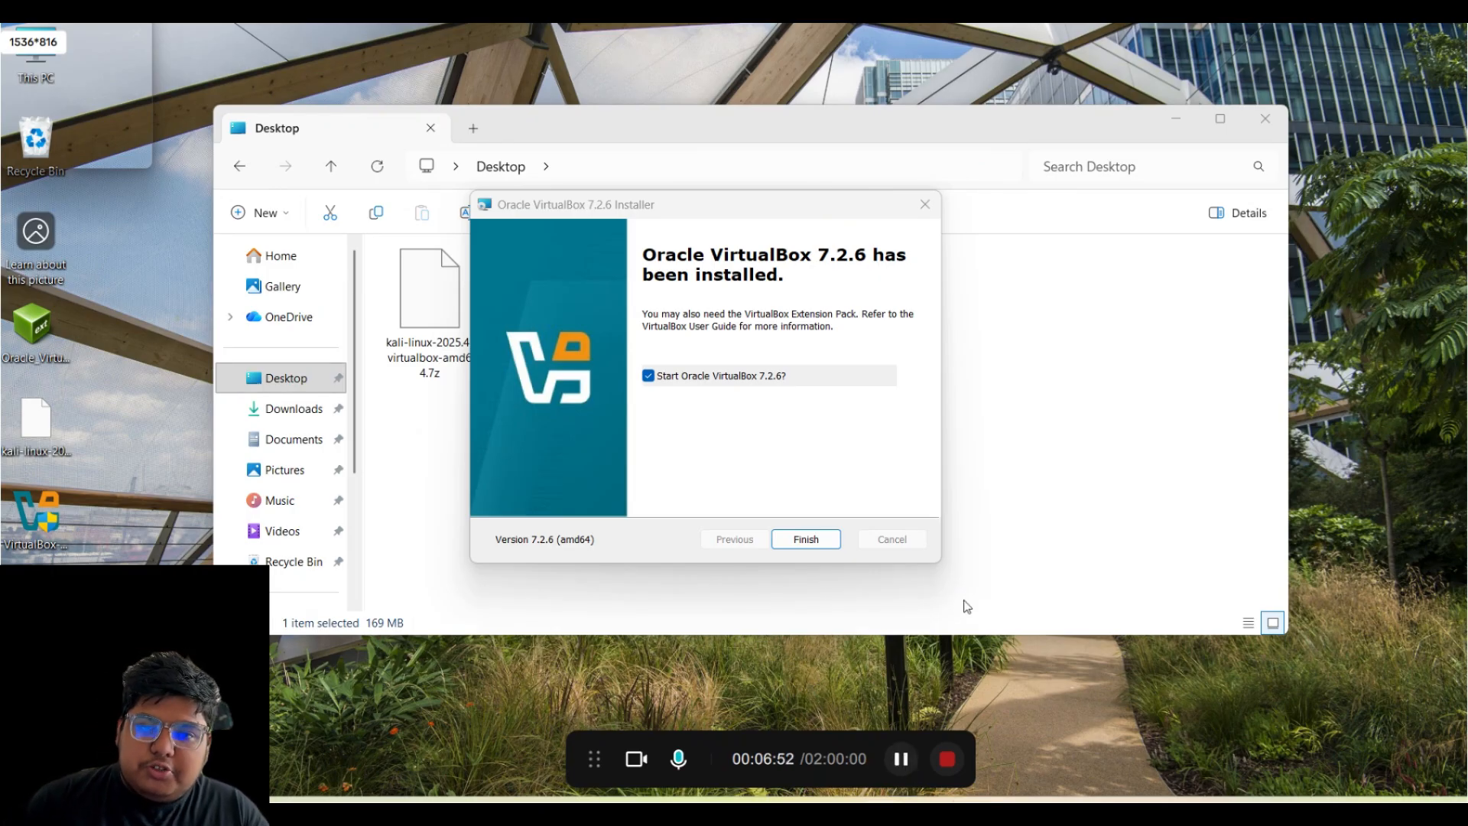
pyautogui.moveTo(791, 217); pyautogui.dragTo(832, 224)
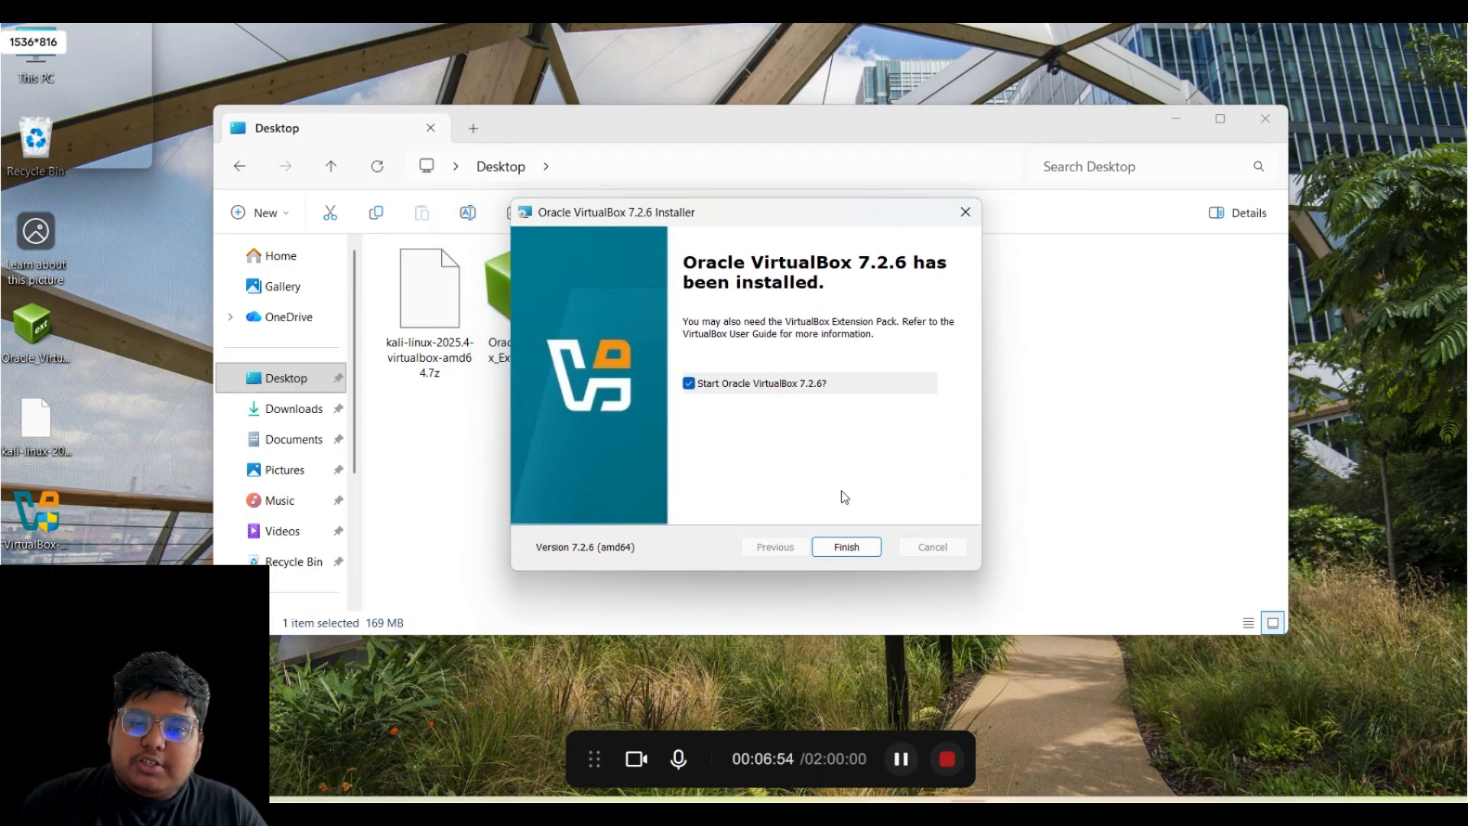
pyautogui.click(836, 556)
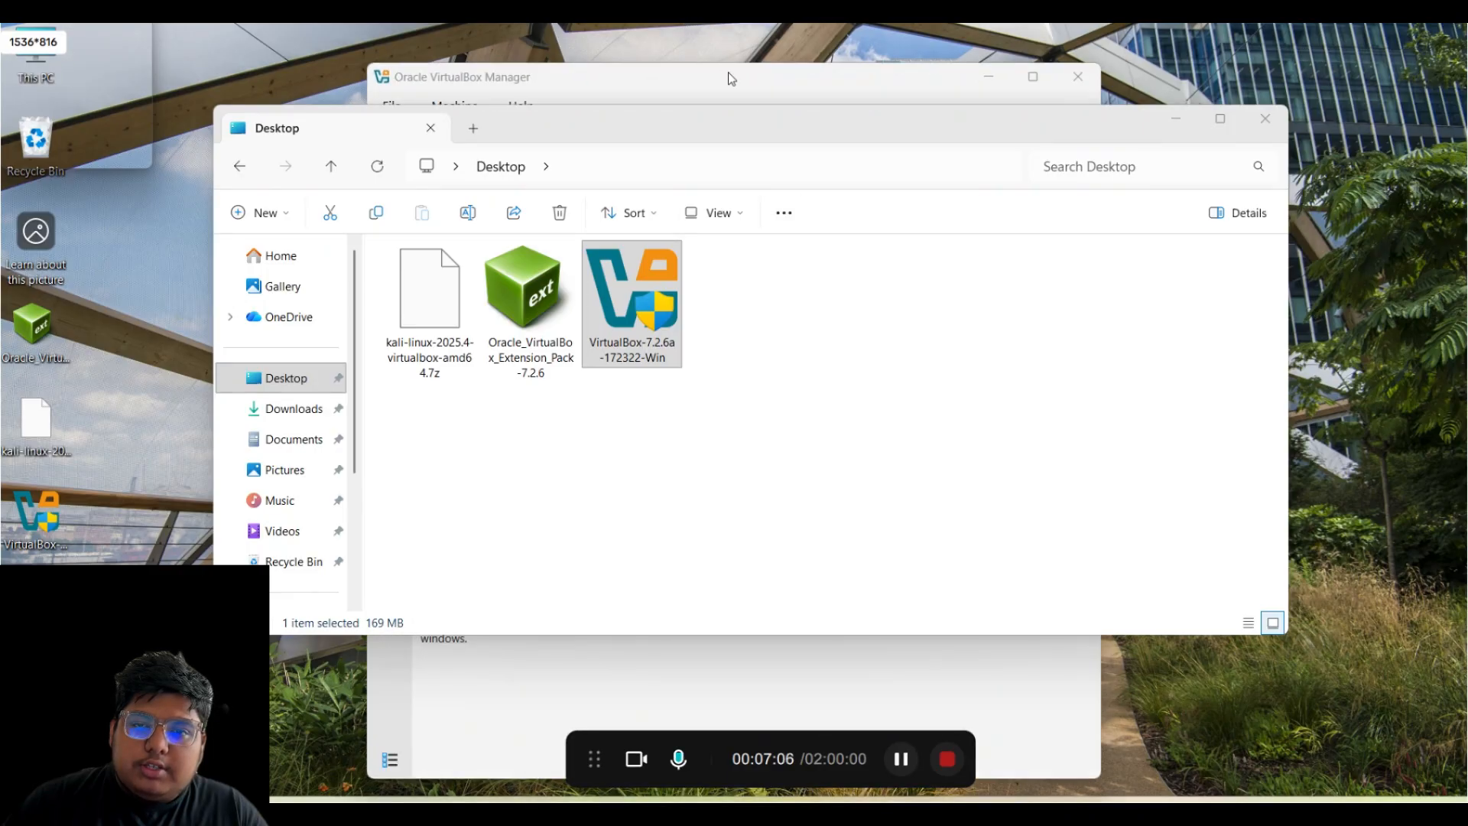
# - Close VirtualBox Manager and select the Oracle_VirtualBox_Extension_Pack-7.2.6 file in Desktop
pyautogui.rightClick(683, 26)
pyautogui.click(963, 86)
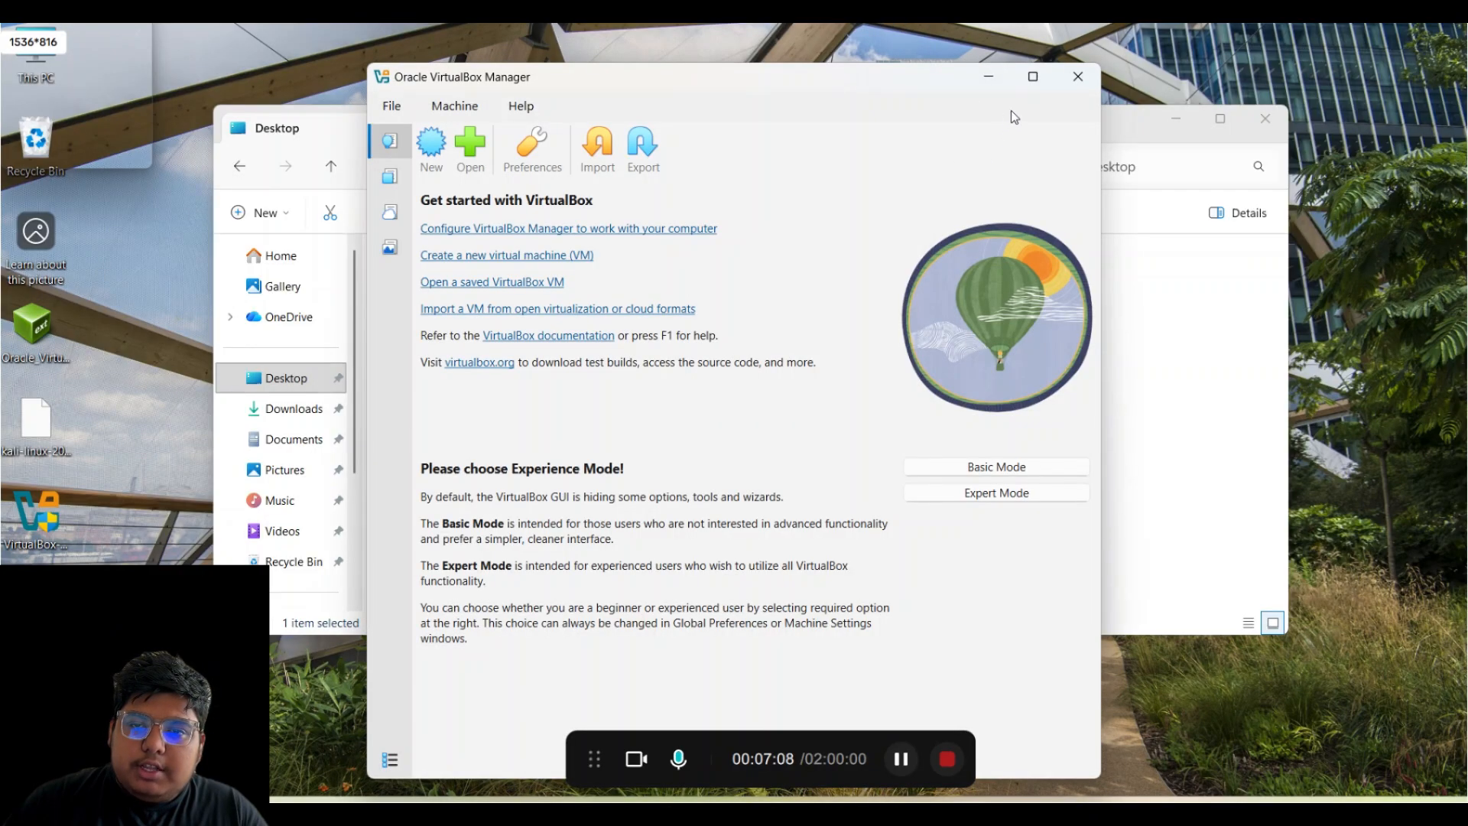
pyautogui.click(1079, 77)
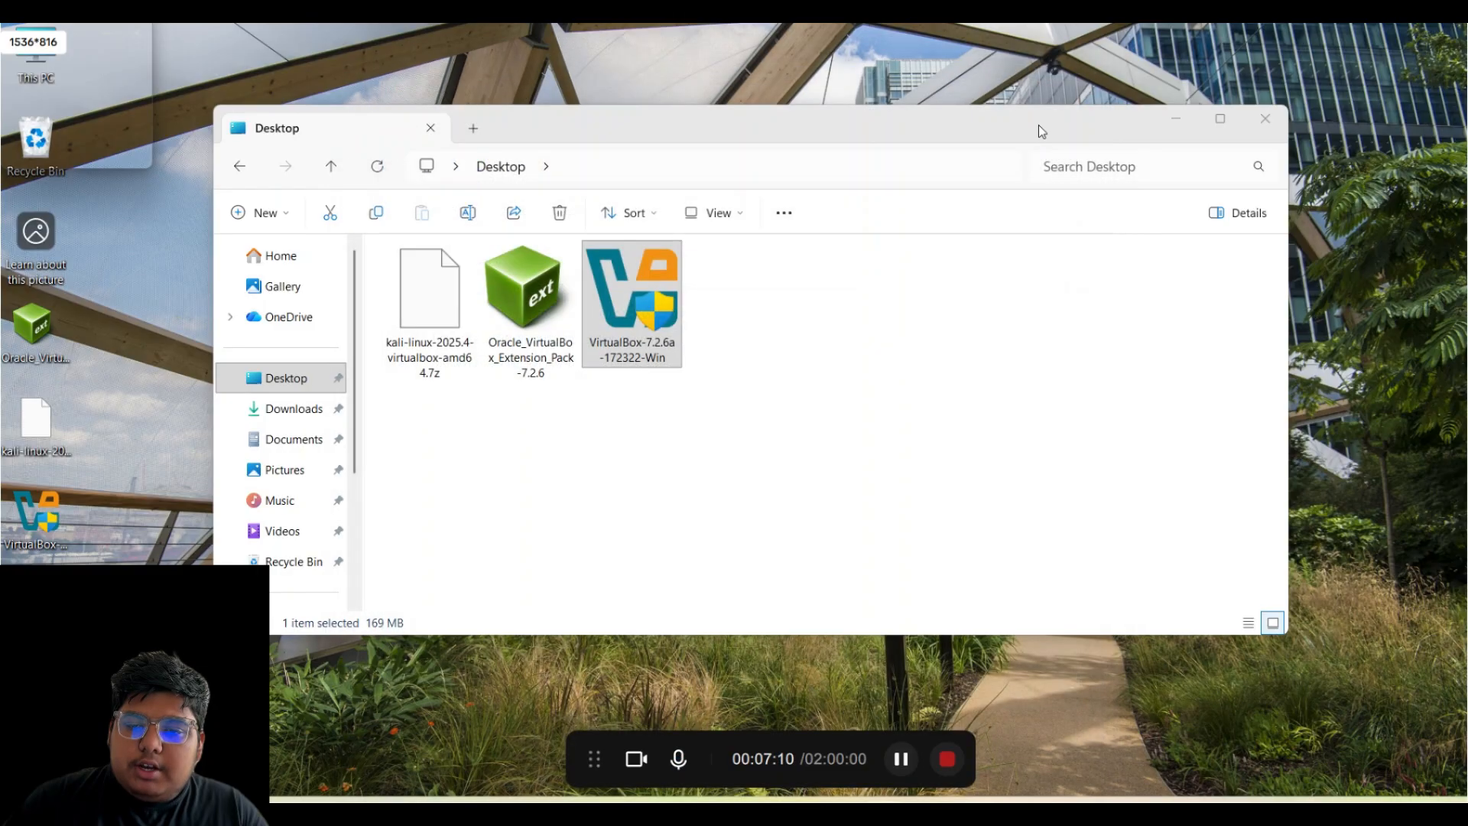
pyautogui.click(1214, 821)
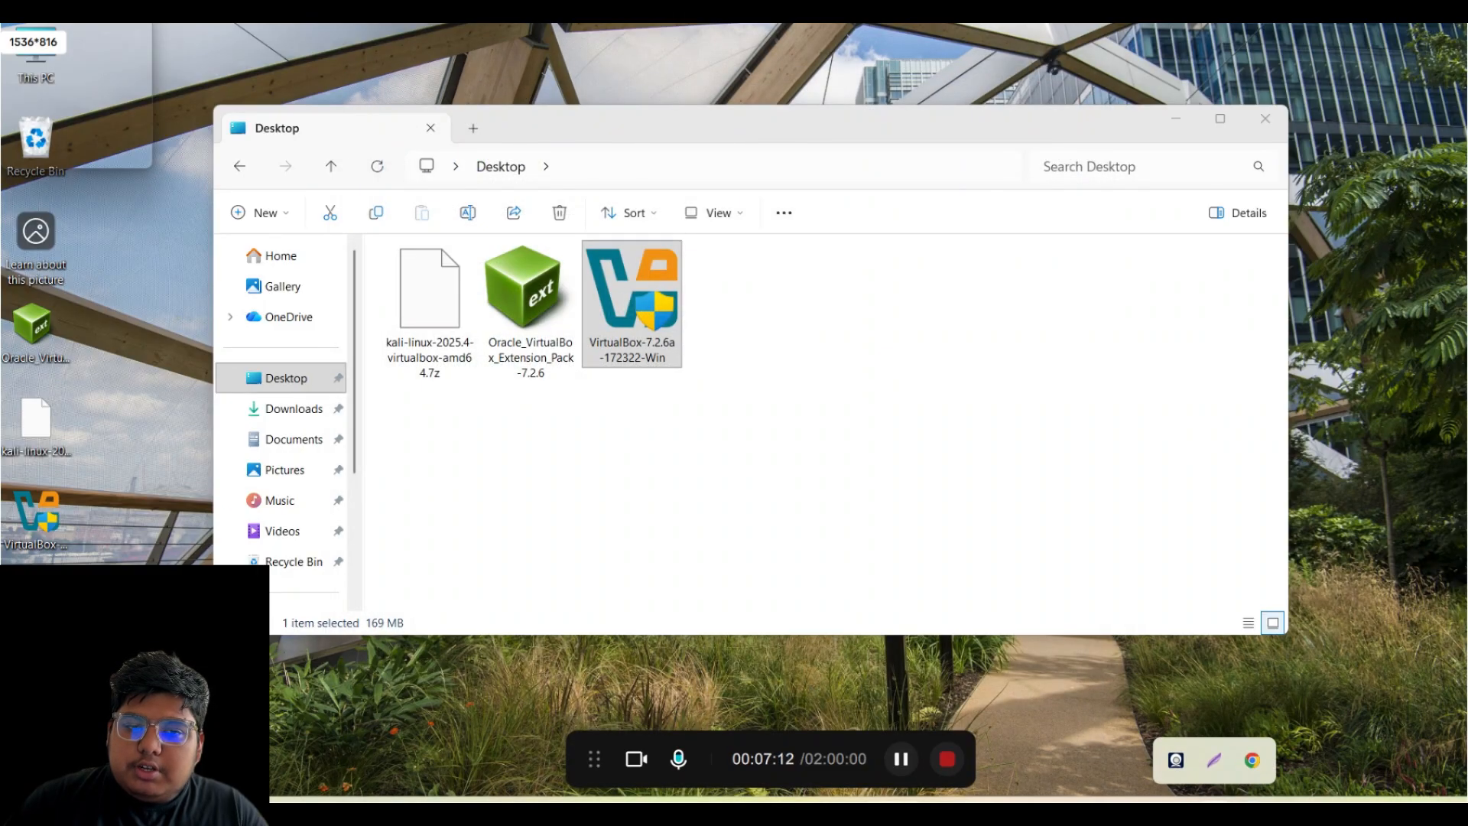
pyautogui.click(846, 508)
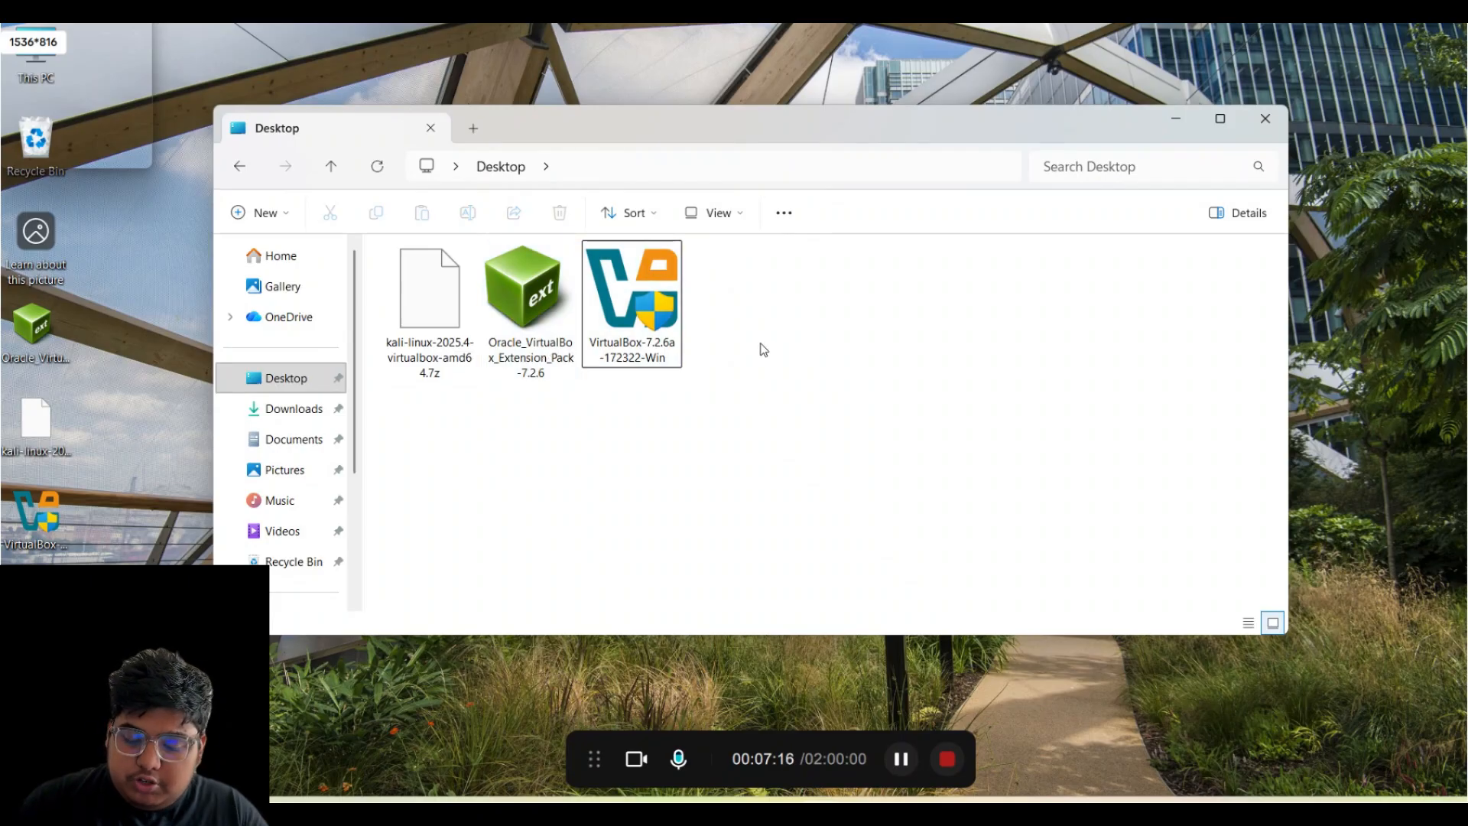
pyautogui.click(536, 365)
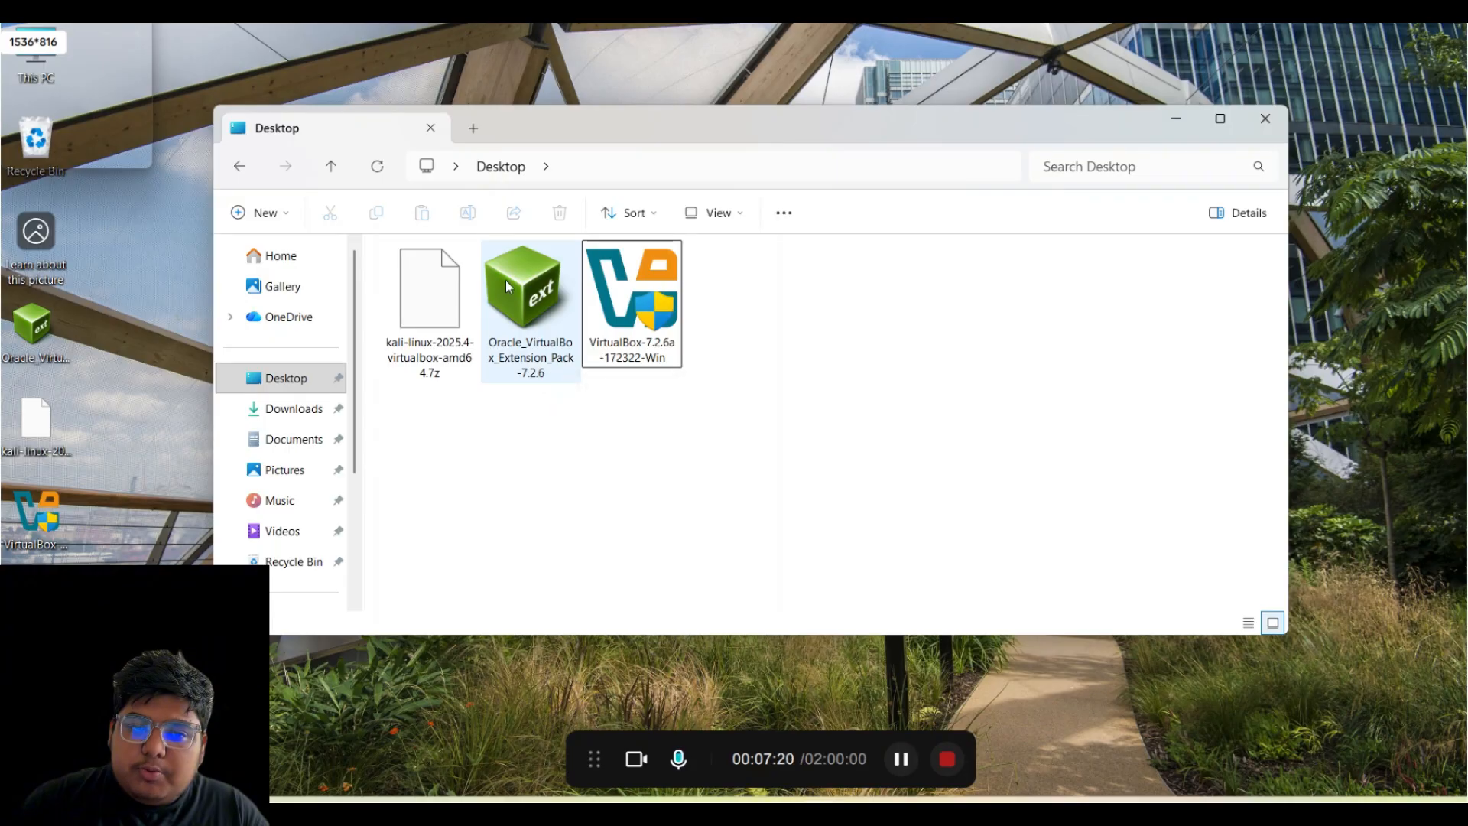
# - Install the VirtualBox Extension Pack 7.2.6, accepting its license and approving the UAC prompt
pyautogui.doubleClick(513, 320)
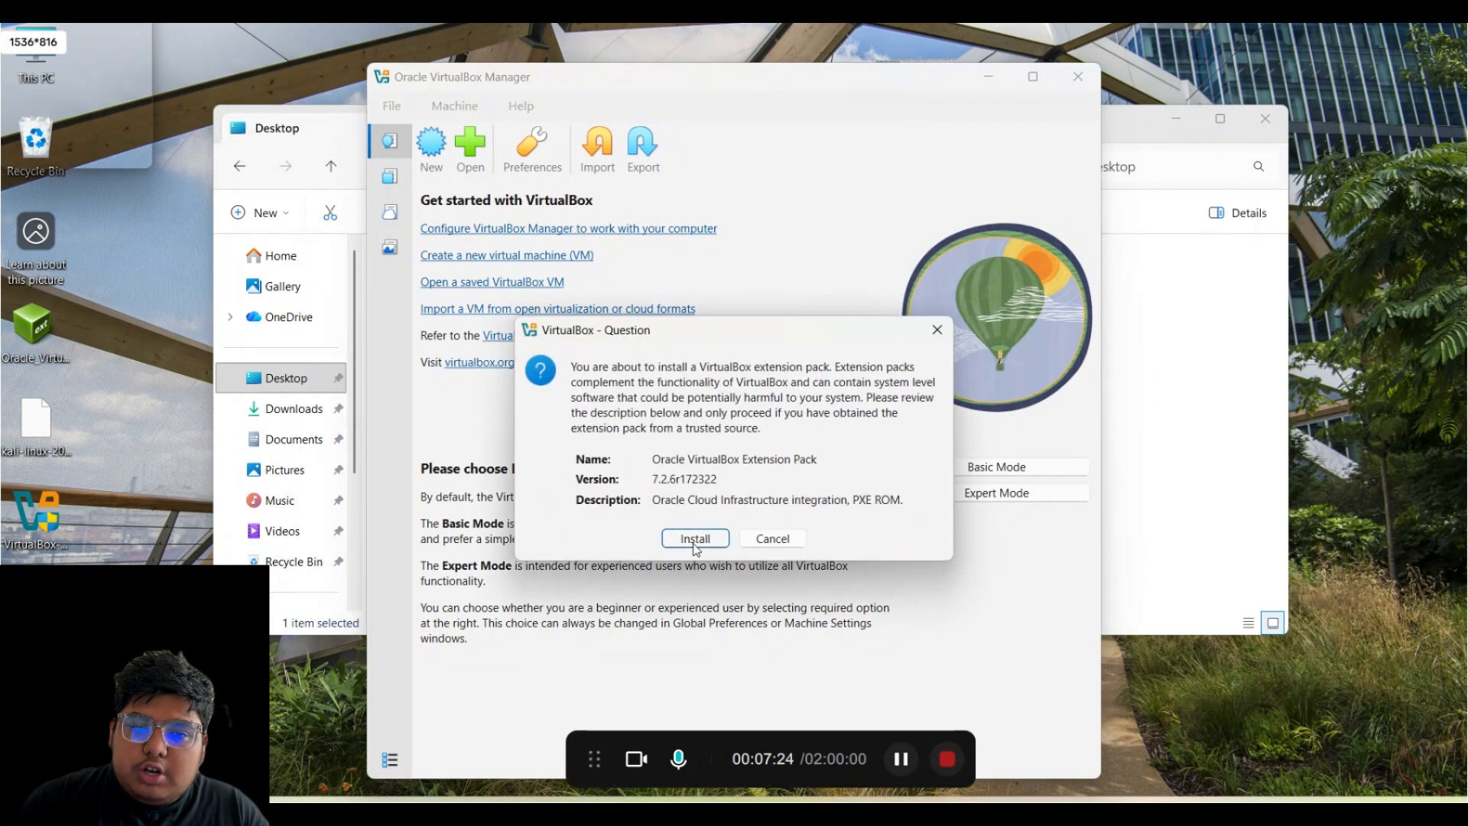
pyautogui.click(702, 540)
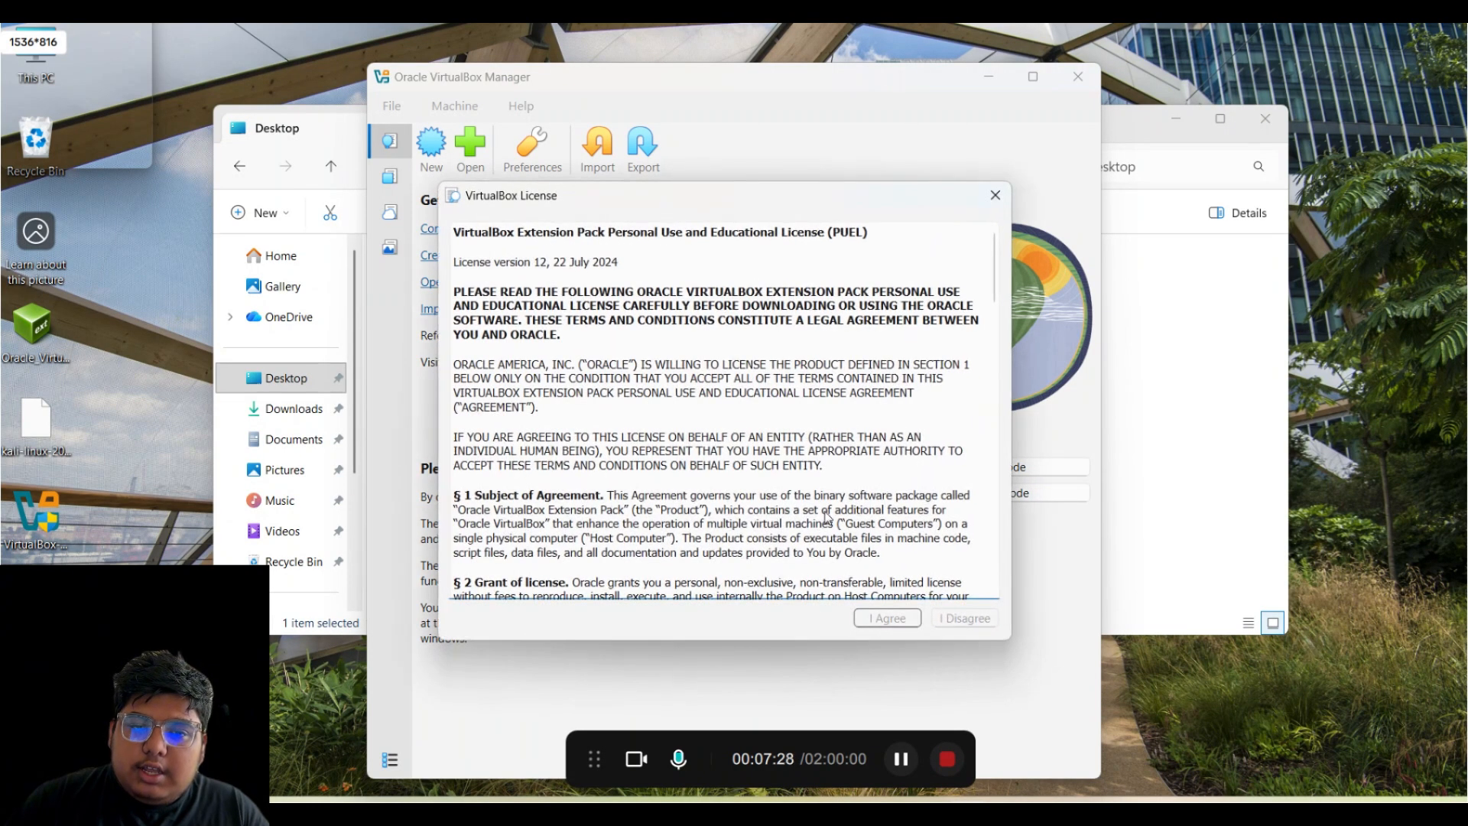
pyautogui.scroll(-6, 727, 428)
pyautogui.scroll(-15, 711, 418)
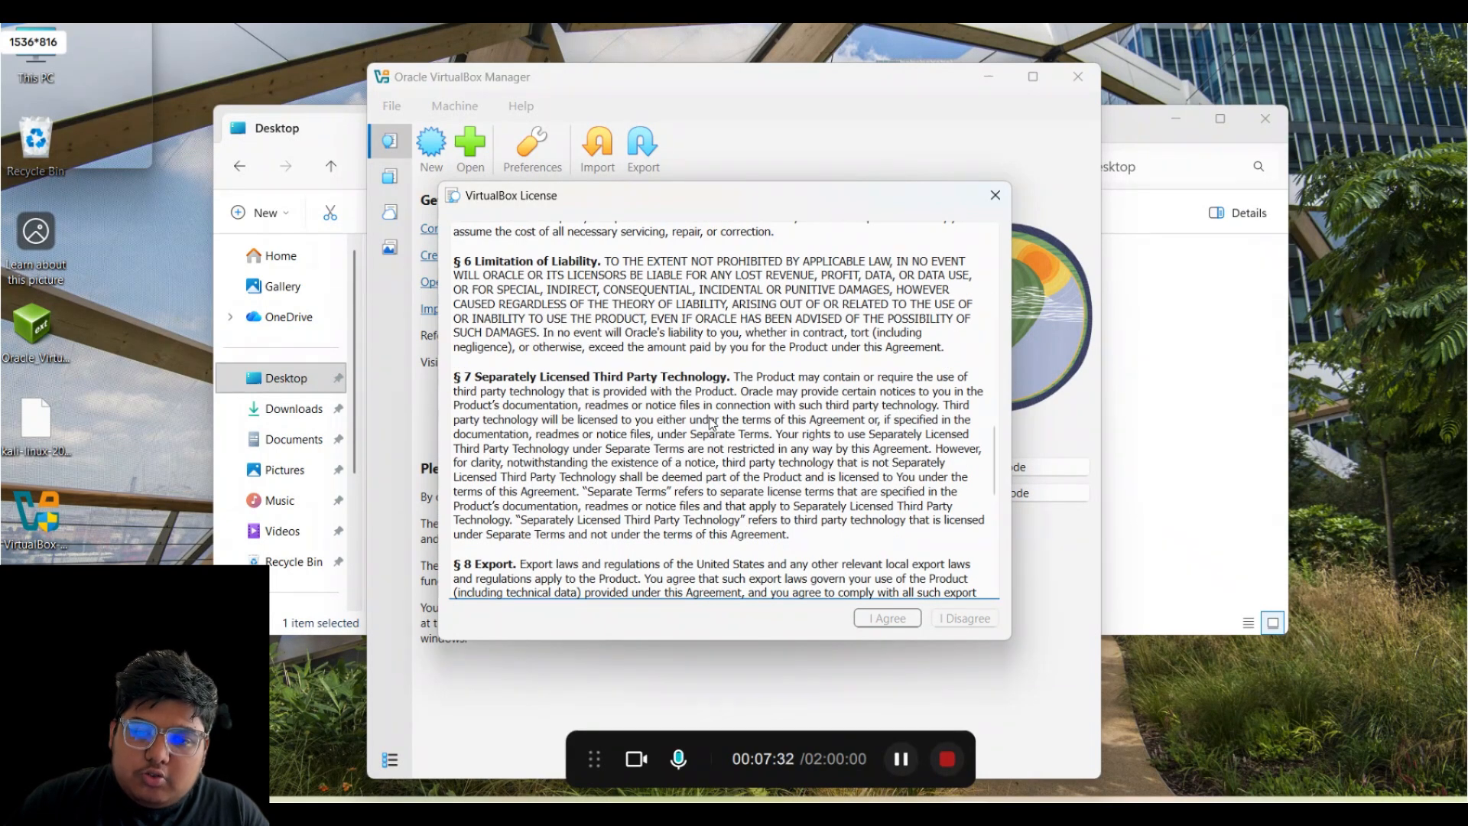
pyautogui.scroll(-10, 711, 421)
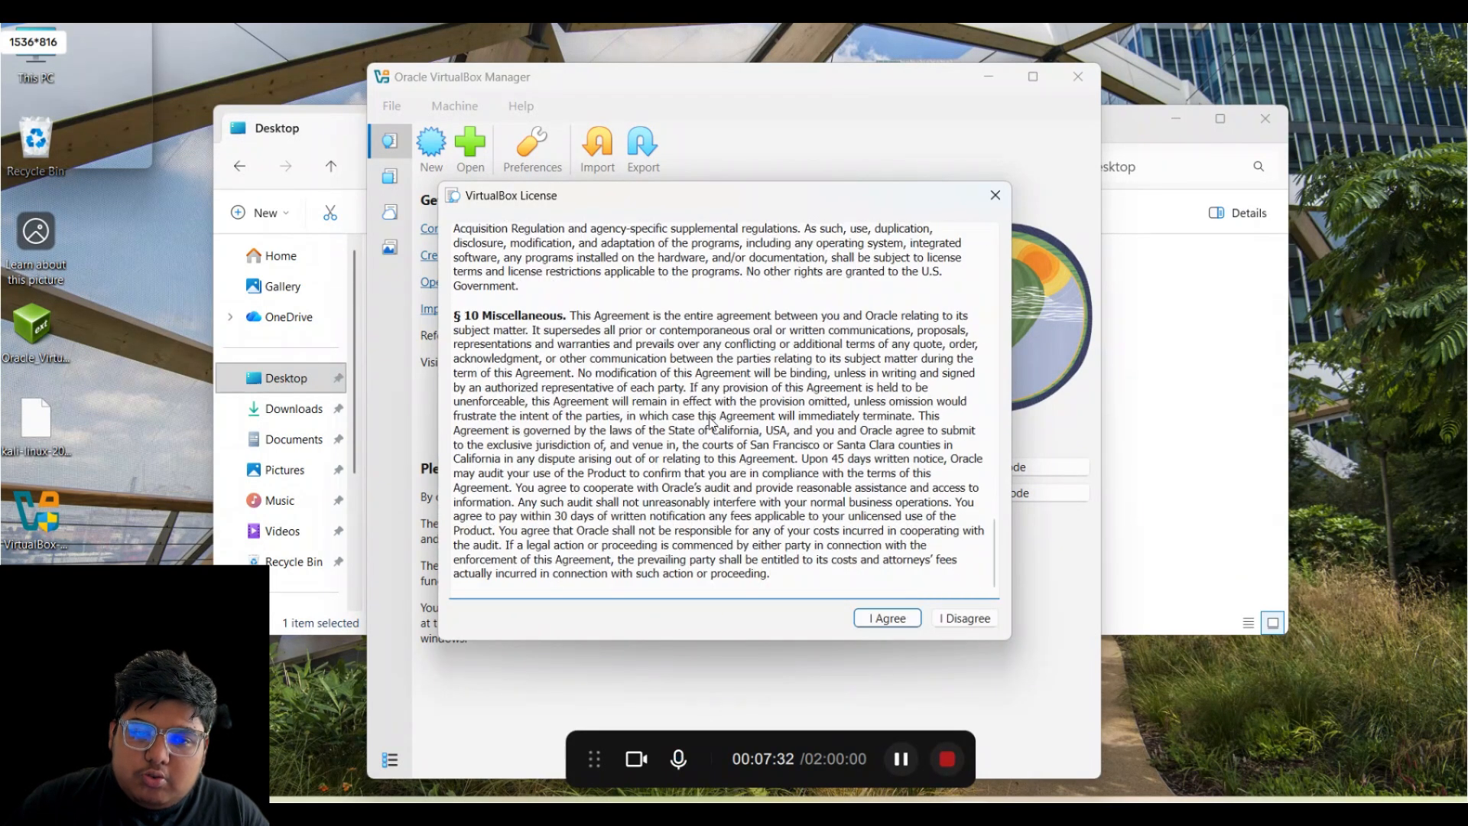
pyautogui.click(889, 617)
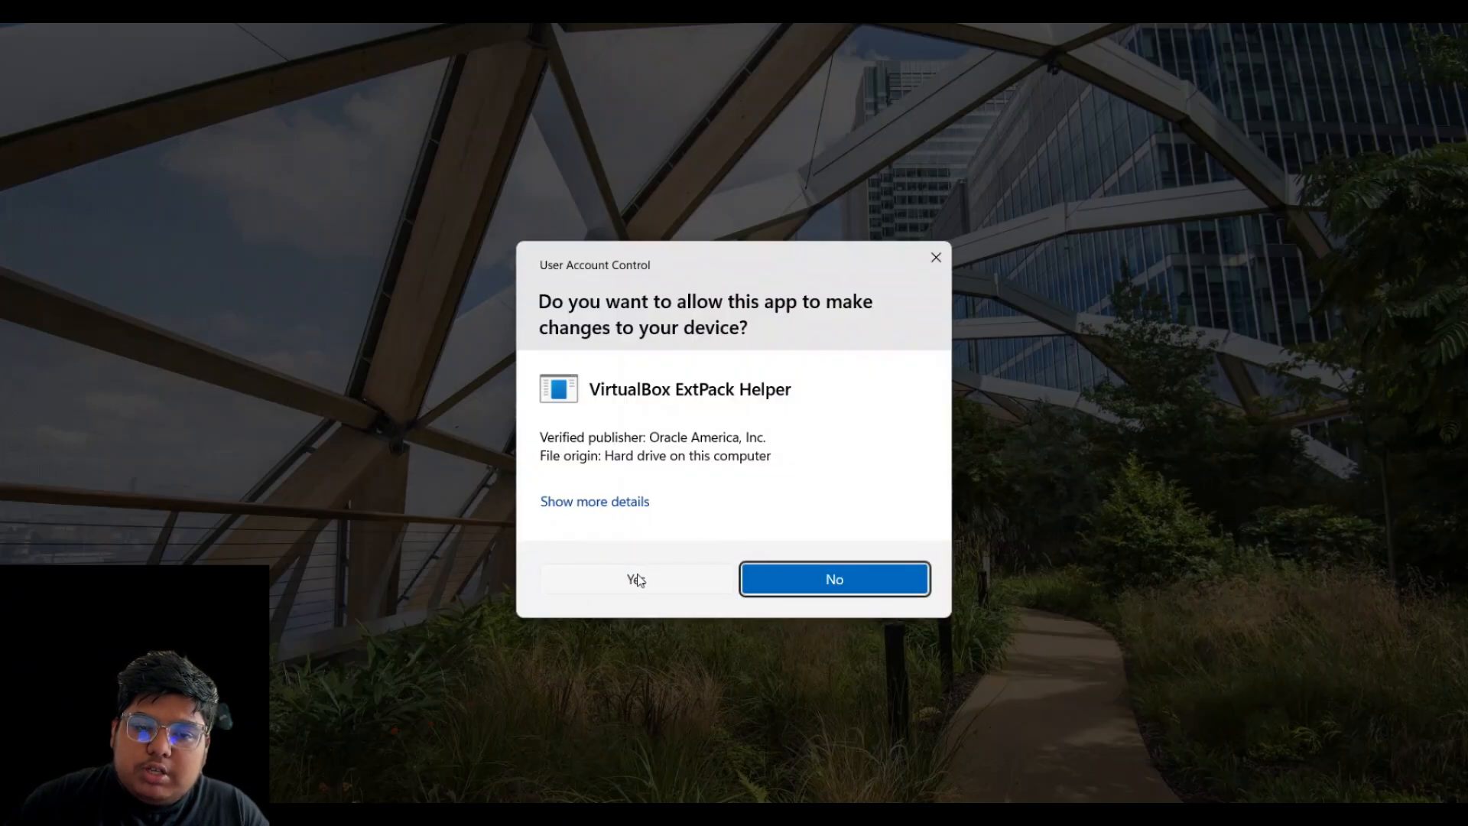
pyautogui.click(637, 579)
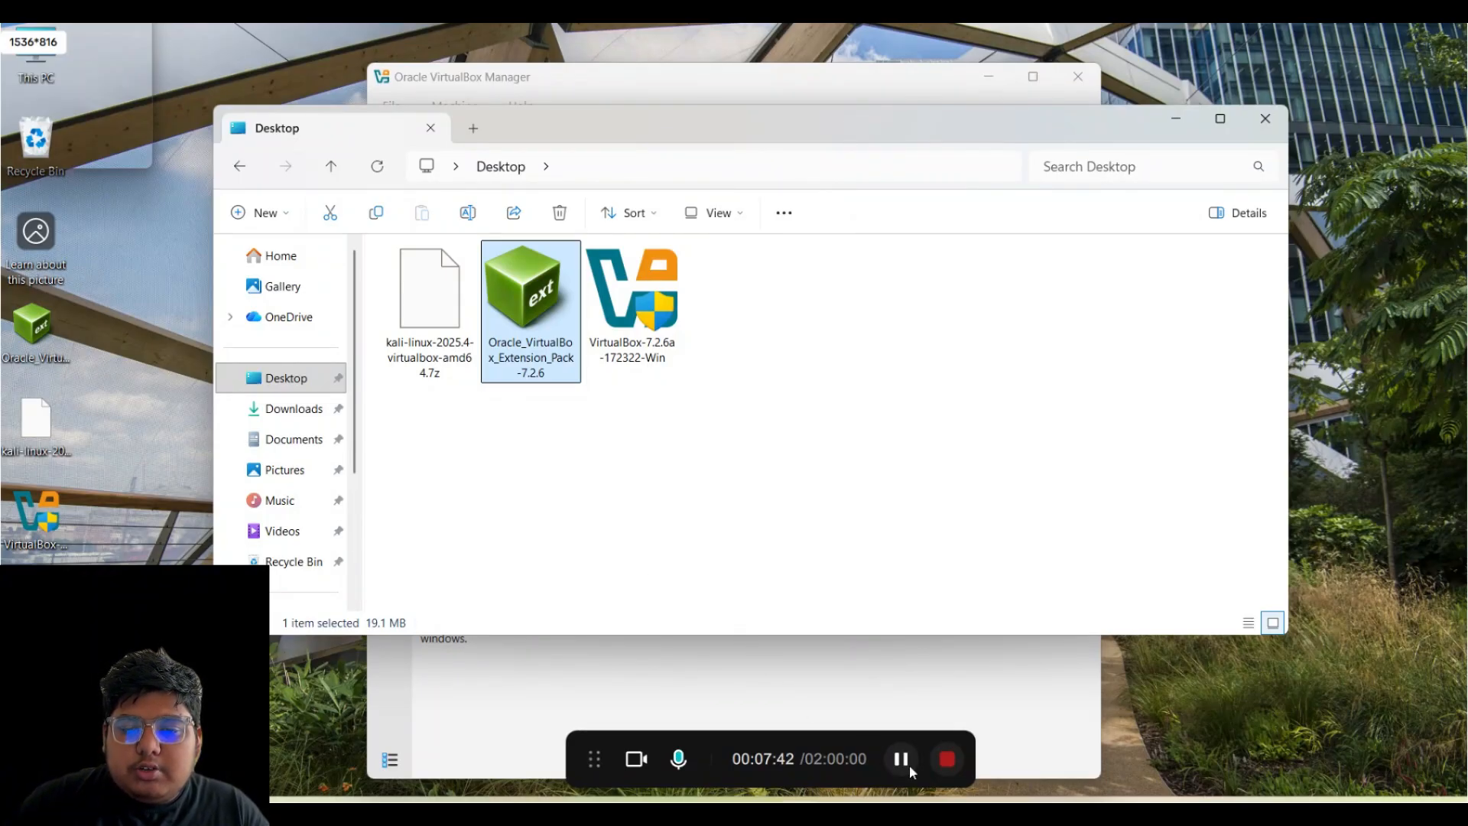
# - Rearrange the Desktop folder window and VirtualBox Manager on screen
pyautogui.click(962, 817)
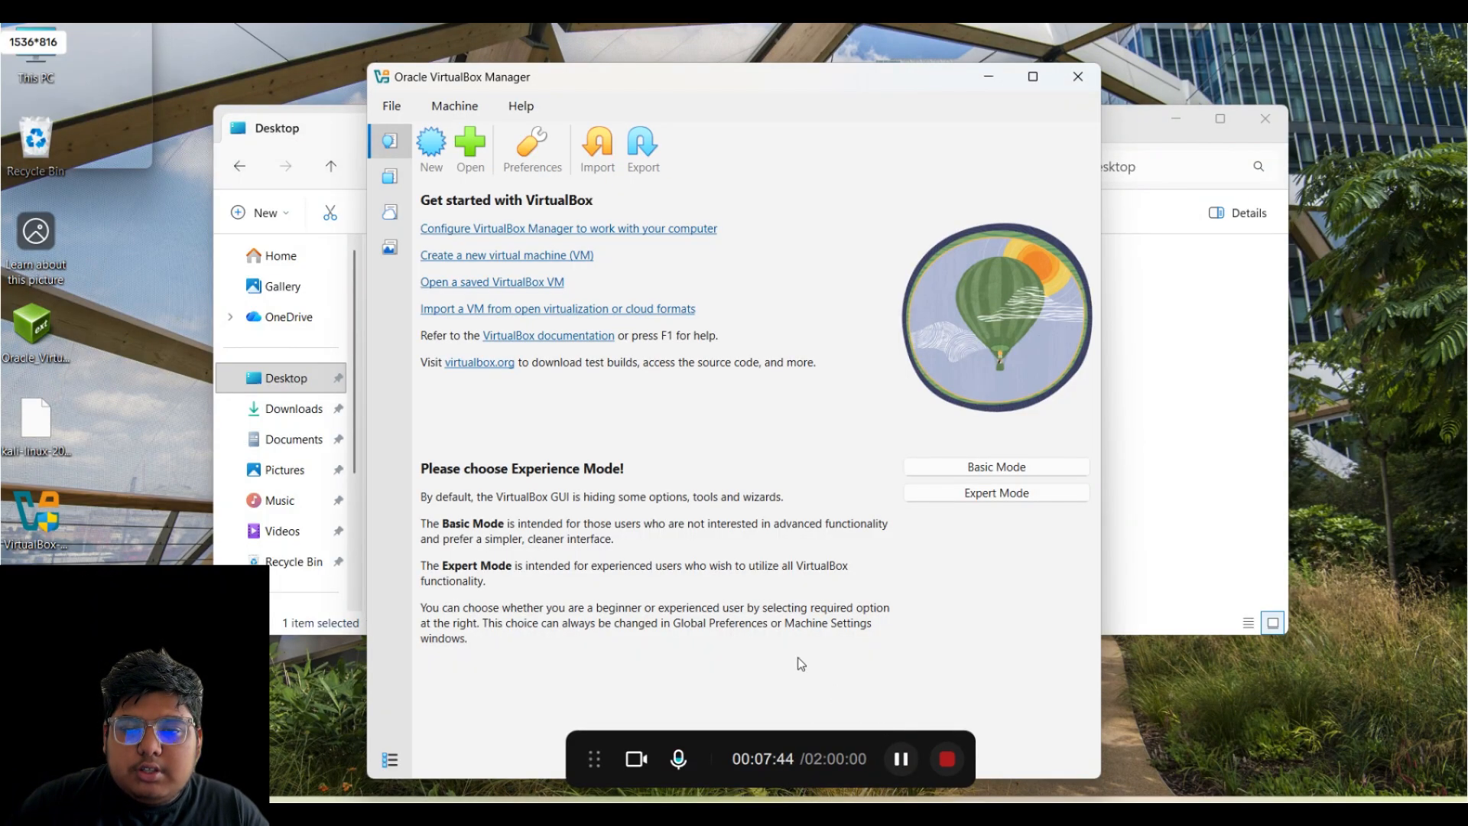
pyautogui.click(1126, 435)
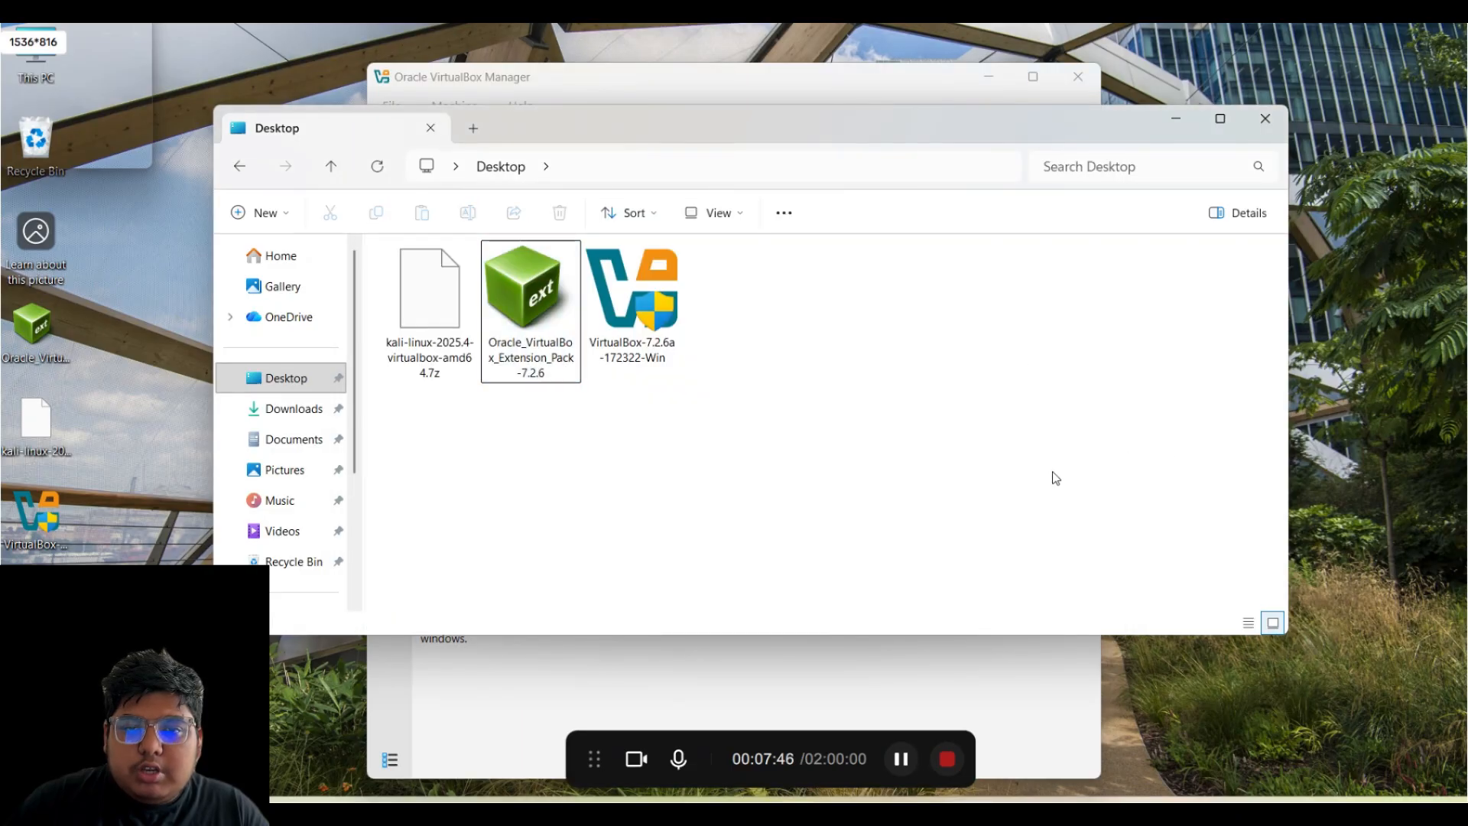
pyautogui.moveTo(869, 128); pyautogui.dragTo(832, 368)
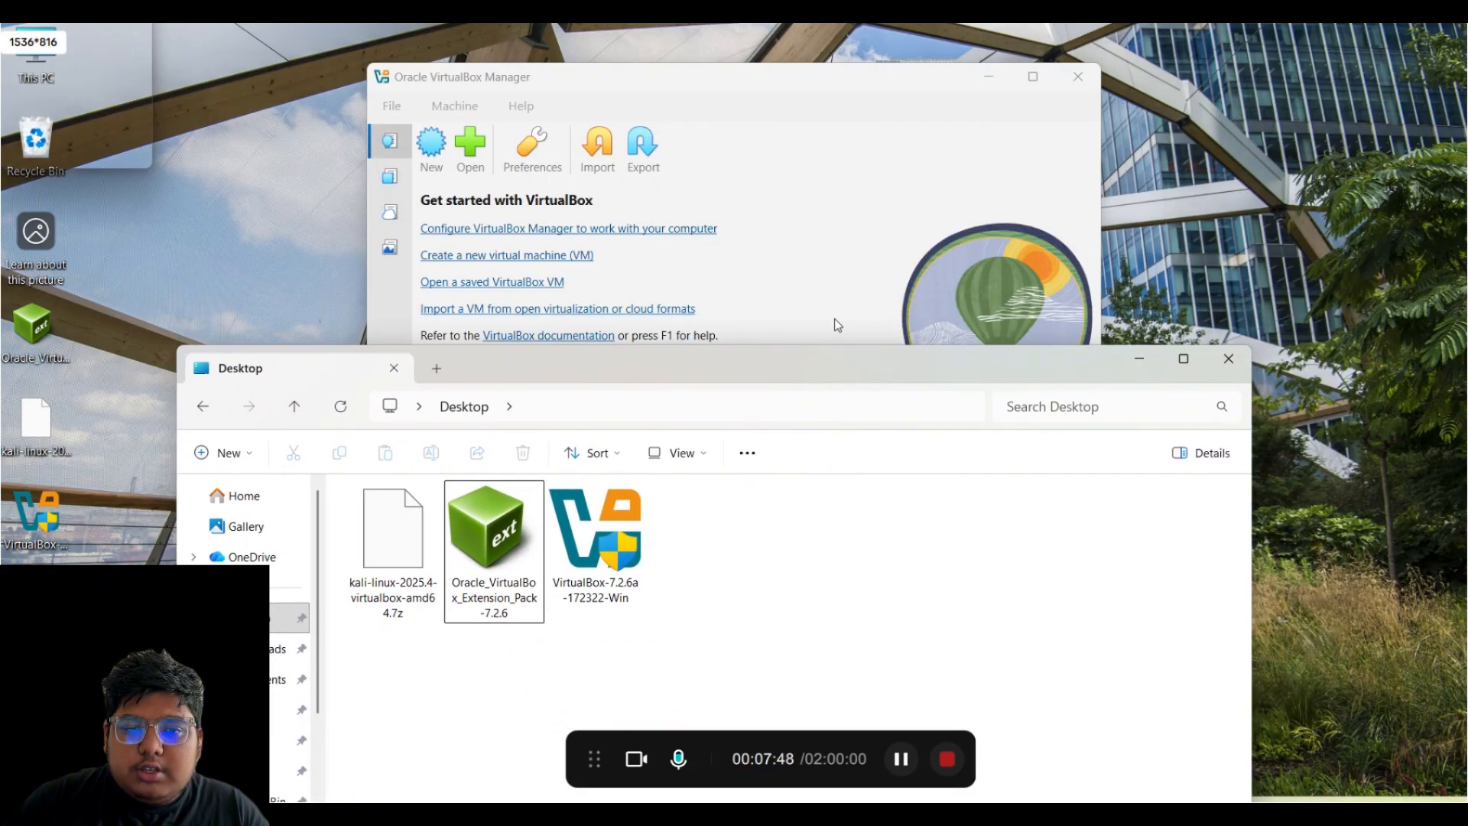
pyautogui.click(818, 280)
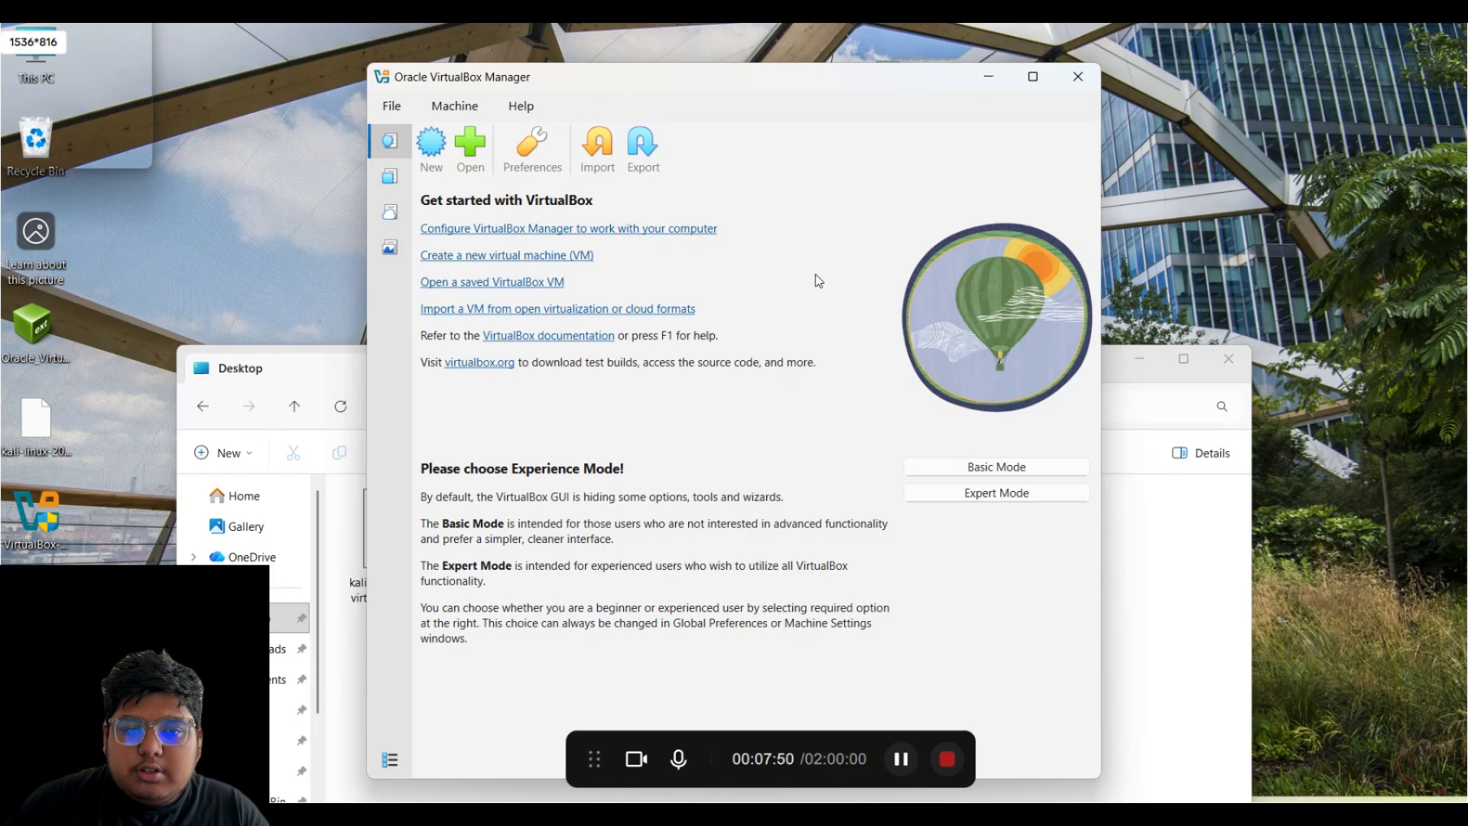
pyautogui.click(1118, 366)
pyautogui.click(1139, 359)
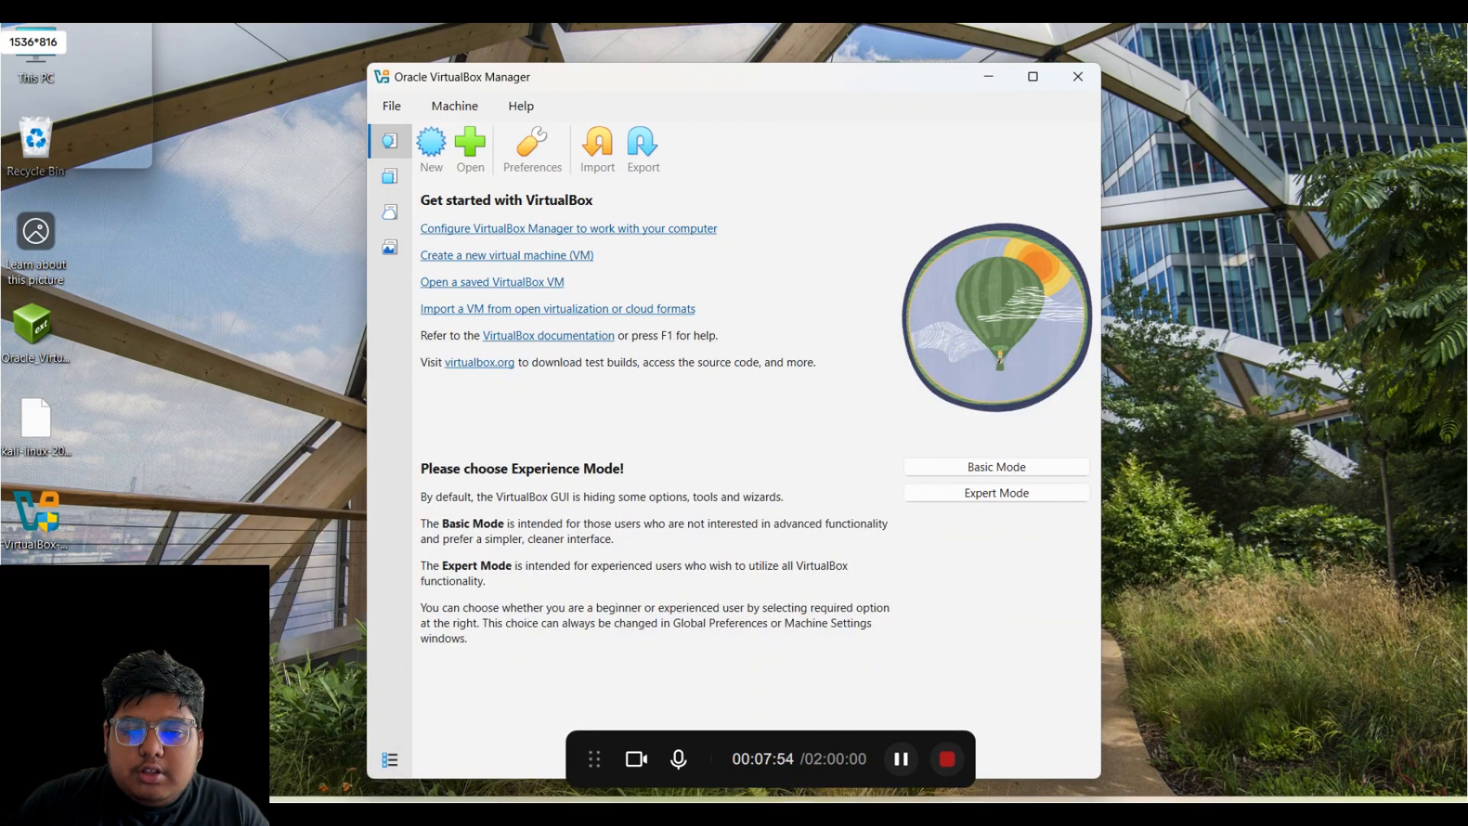
pyautogui.click(879, 711)
# - Reopen the Extension Pack file and decline reinstalling the same version
pyautogui.click(501, 552)
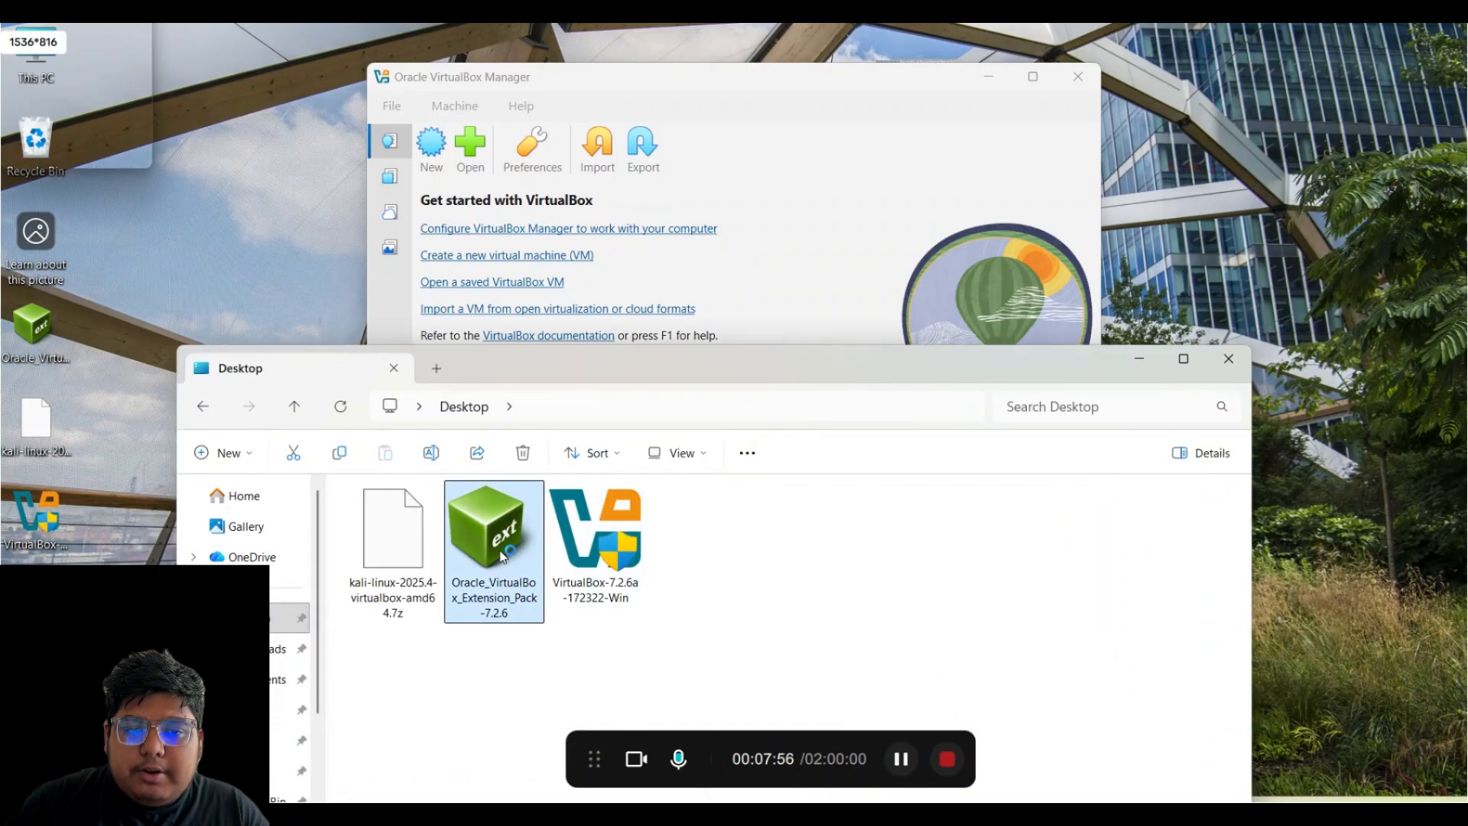
pyautogui.doubleClick(501, 553)
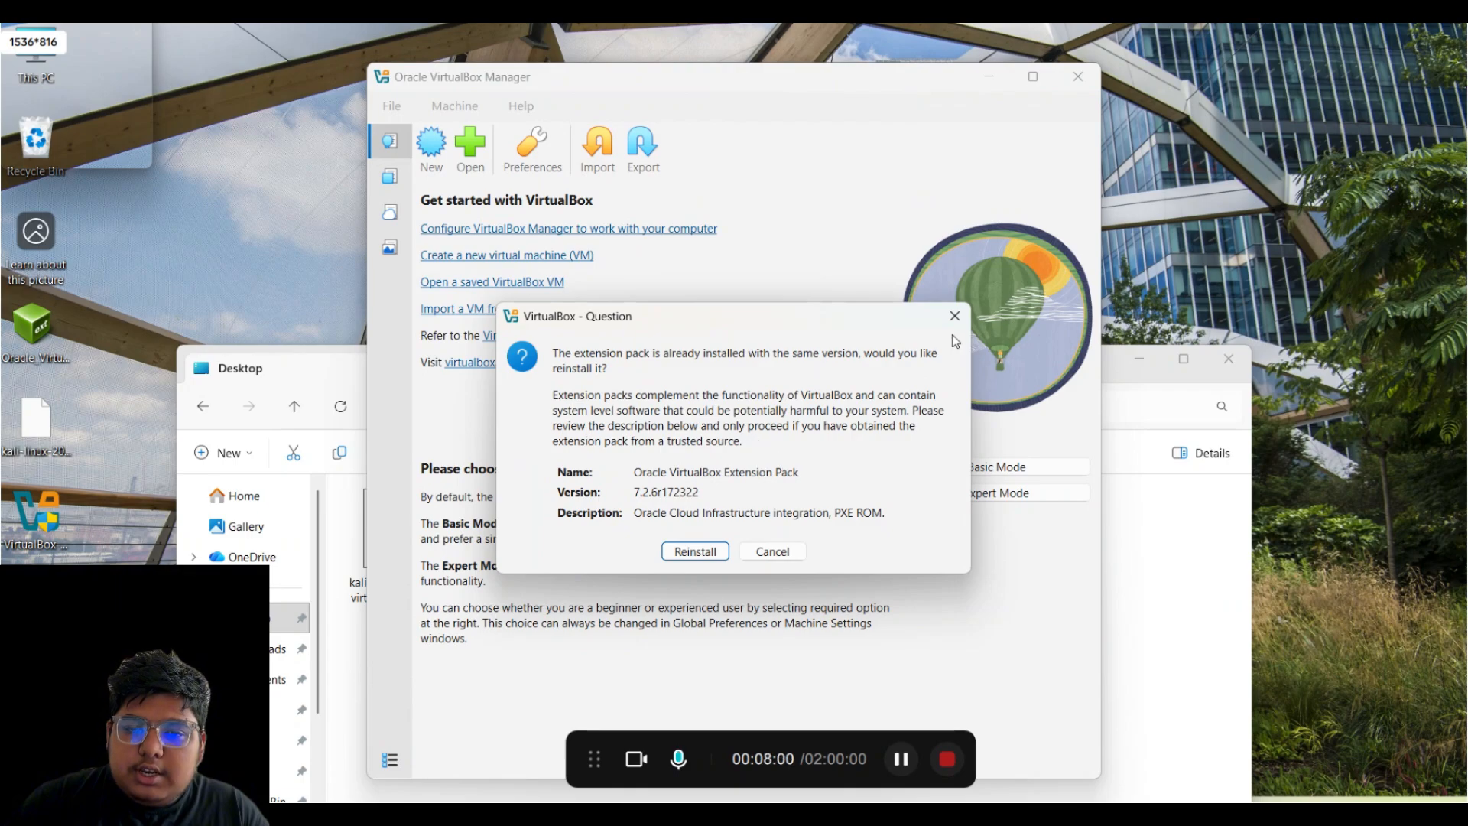
pyautogui.click(953, 317)
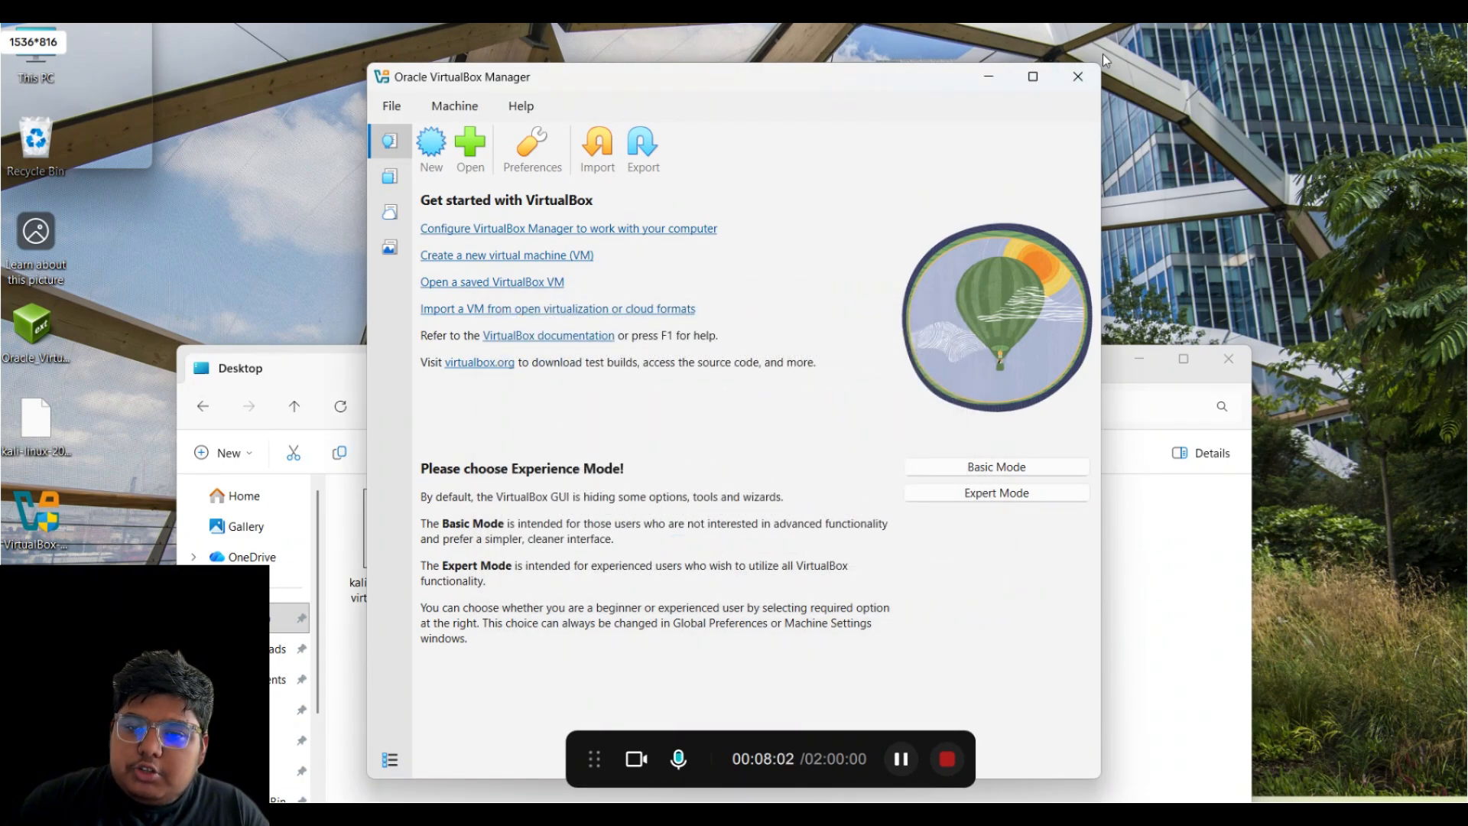
# - Close VirtualBox Manager and move the Desktop folder window back up
pyautogui.click(1070, 84)
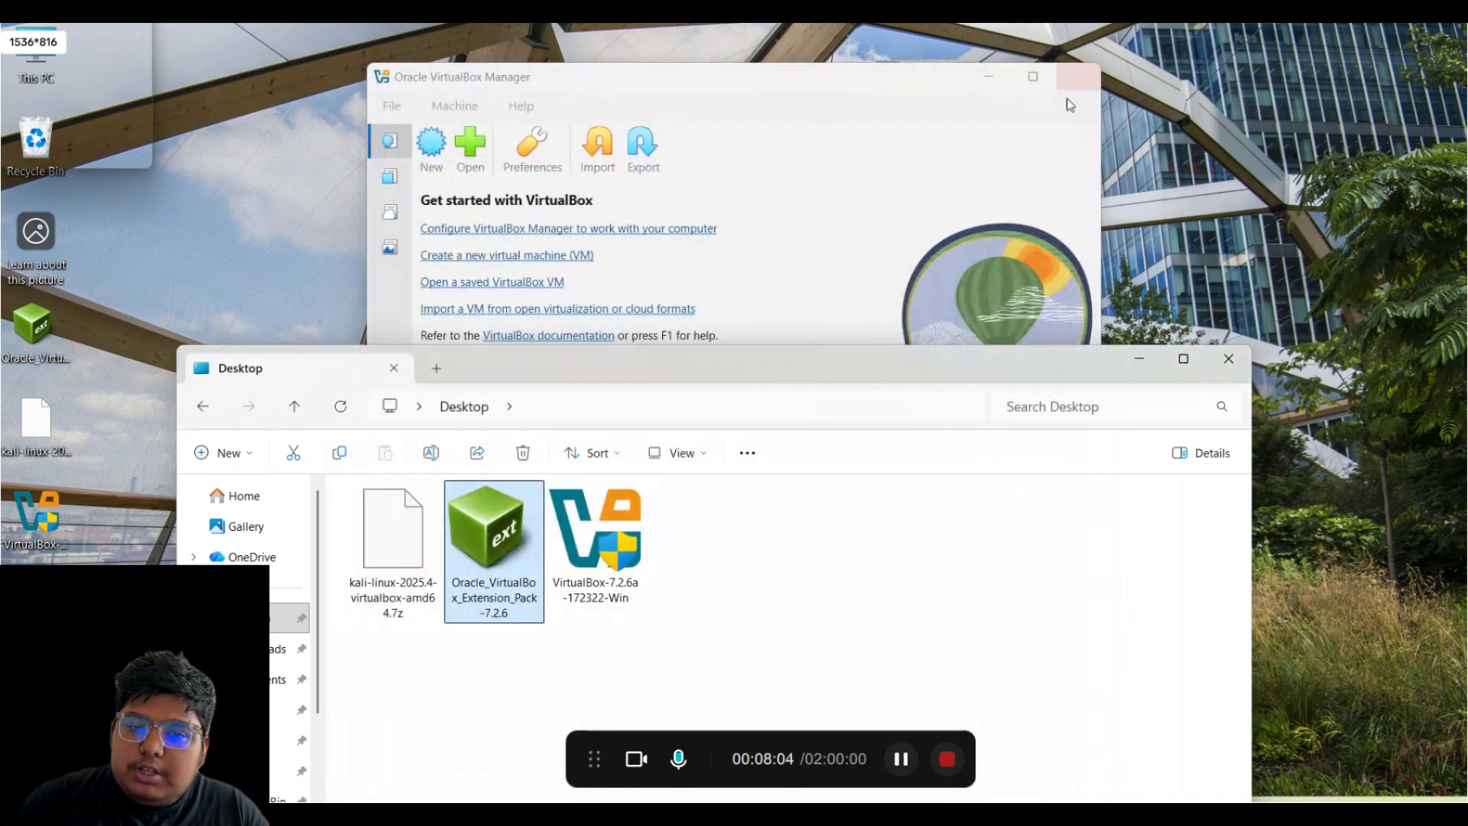
pyautogui.moveTo(923, 365); pyautogui.dragTo(934, 121)
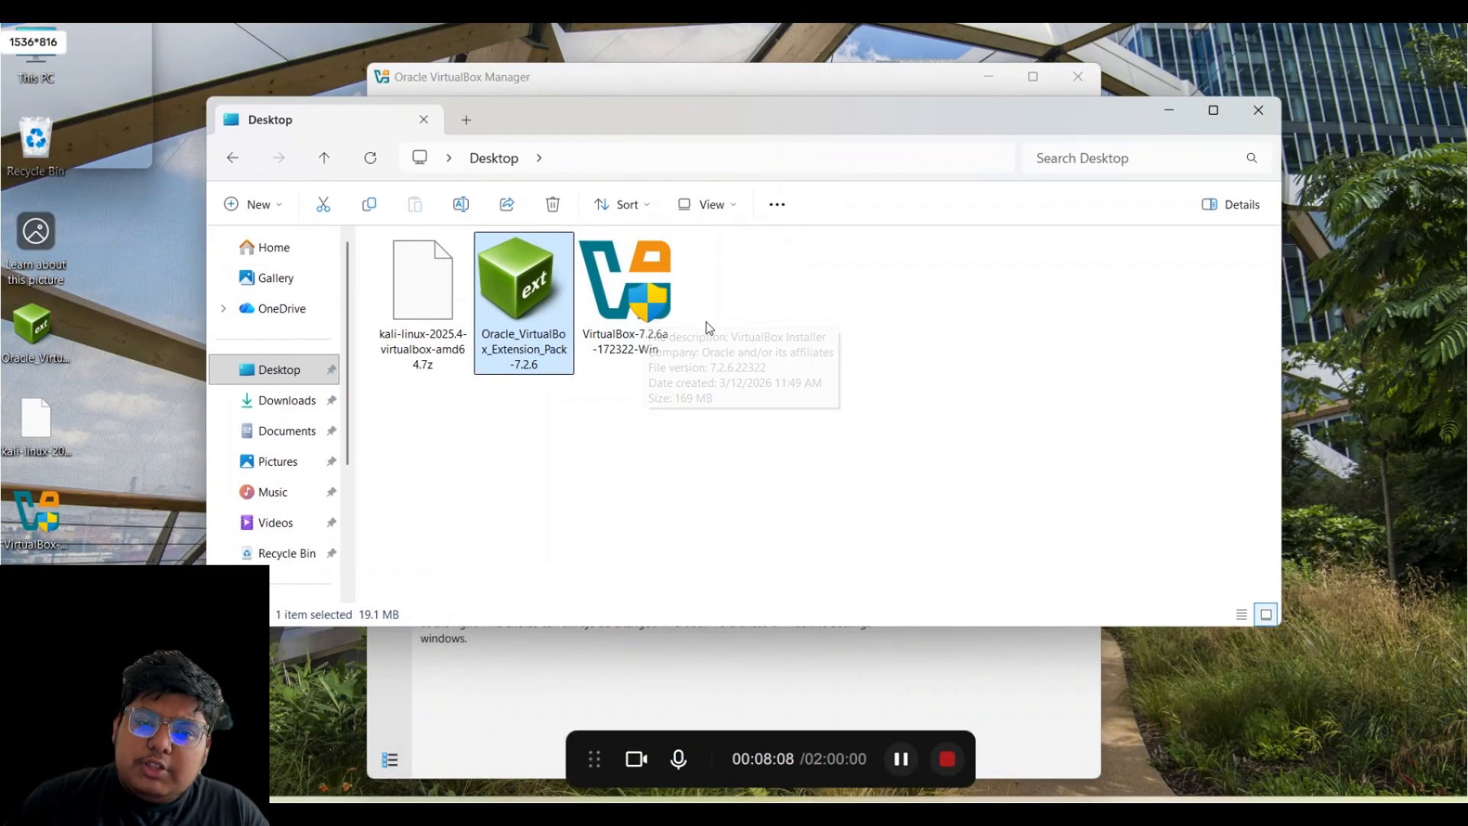
pyautogui.moveTo(730, 298); pyautogui.dragTo(569, 300)
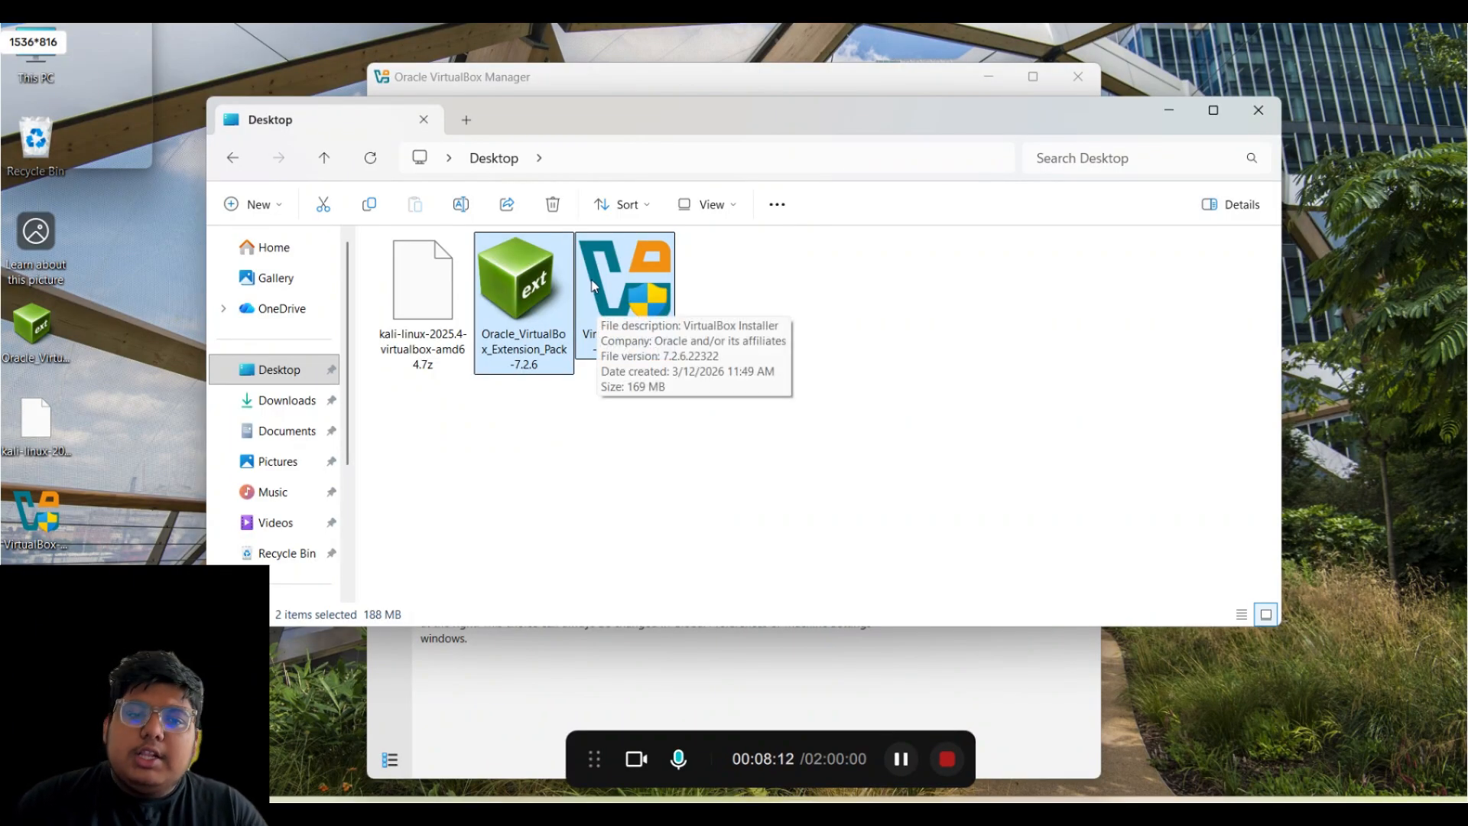
pyautogui.click(869, 285)
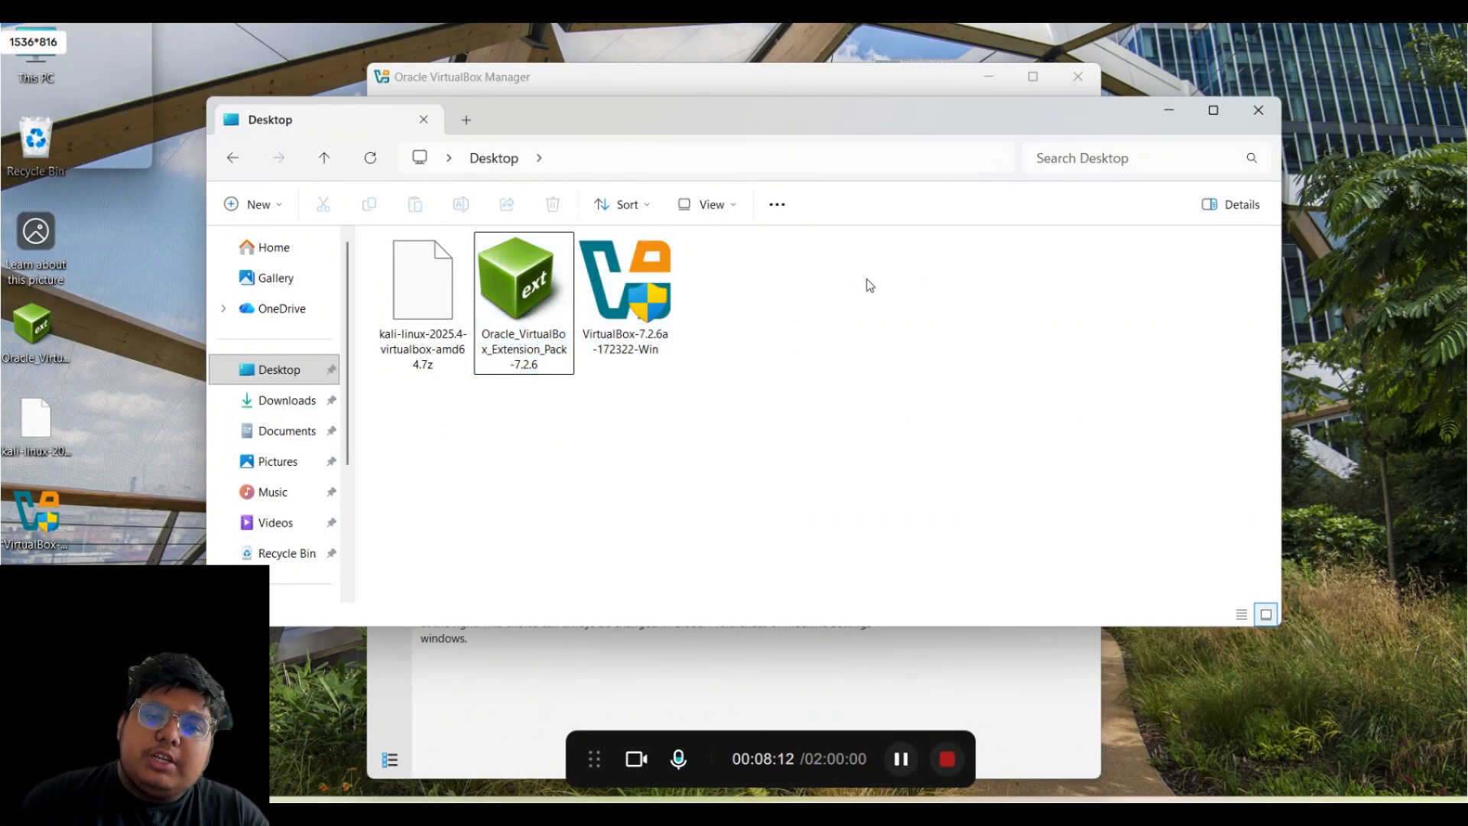
# - Extract kali-linux-2025.4-virtualbox-amd64.7z with WinRAR into its own Desktop folder
pyautogui.click(424, 291)
pyautogui.rightClick(424, 291)
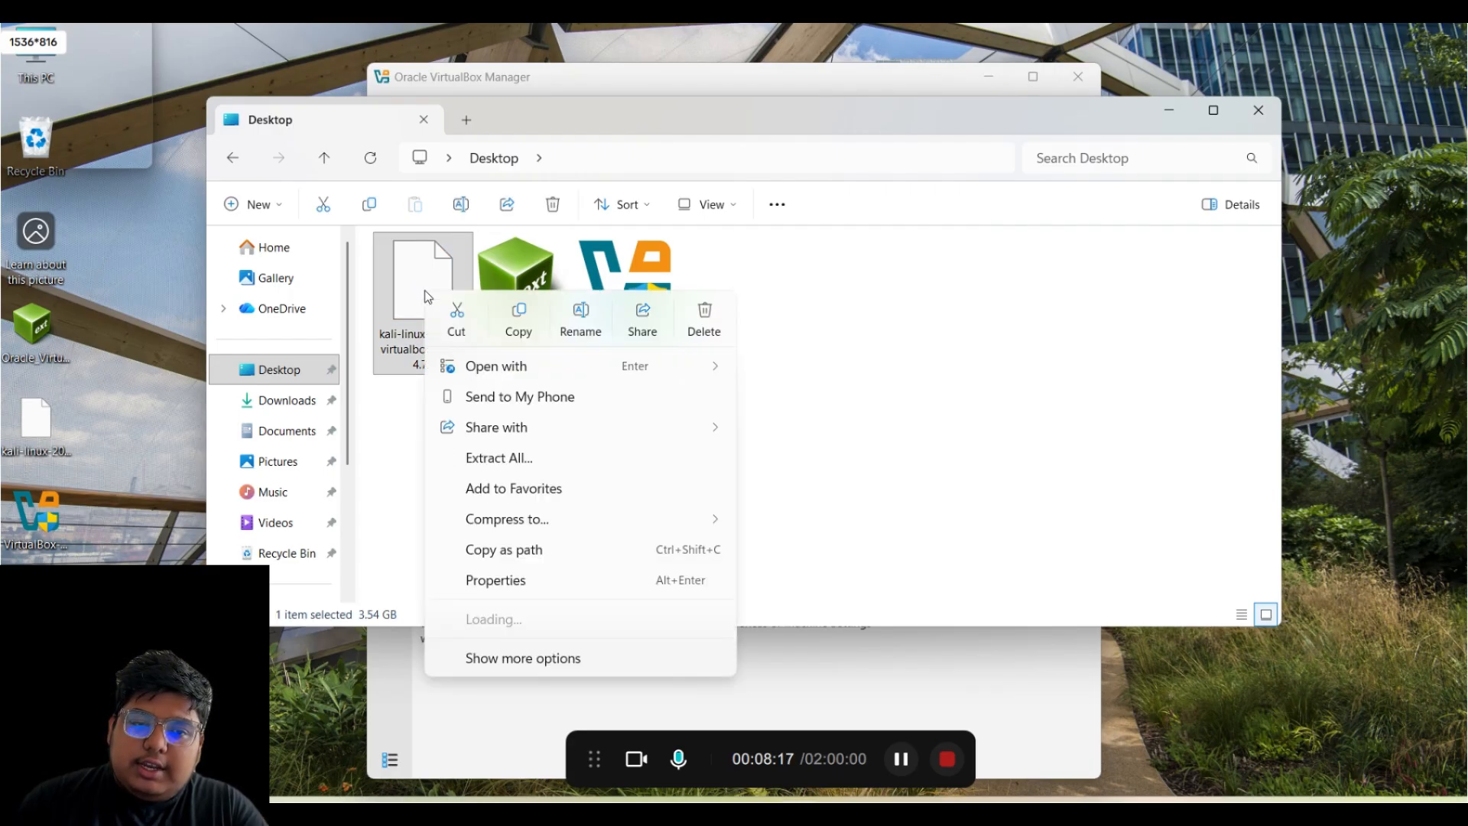
pyautogui.click(562, 659)
pyautogui.moveTo(508, 332)
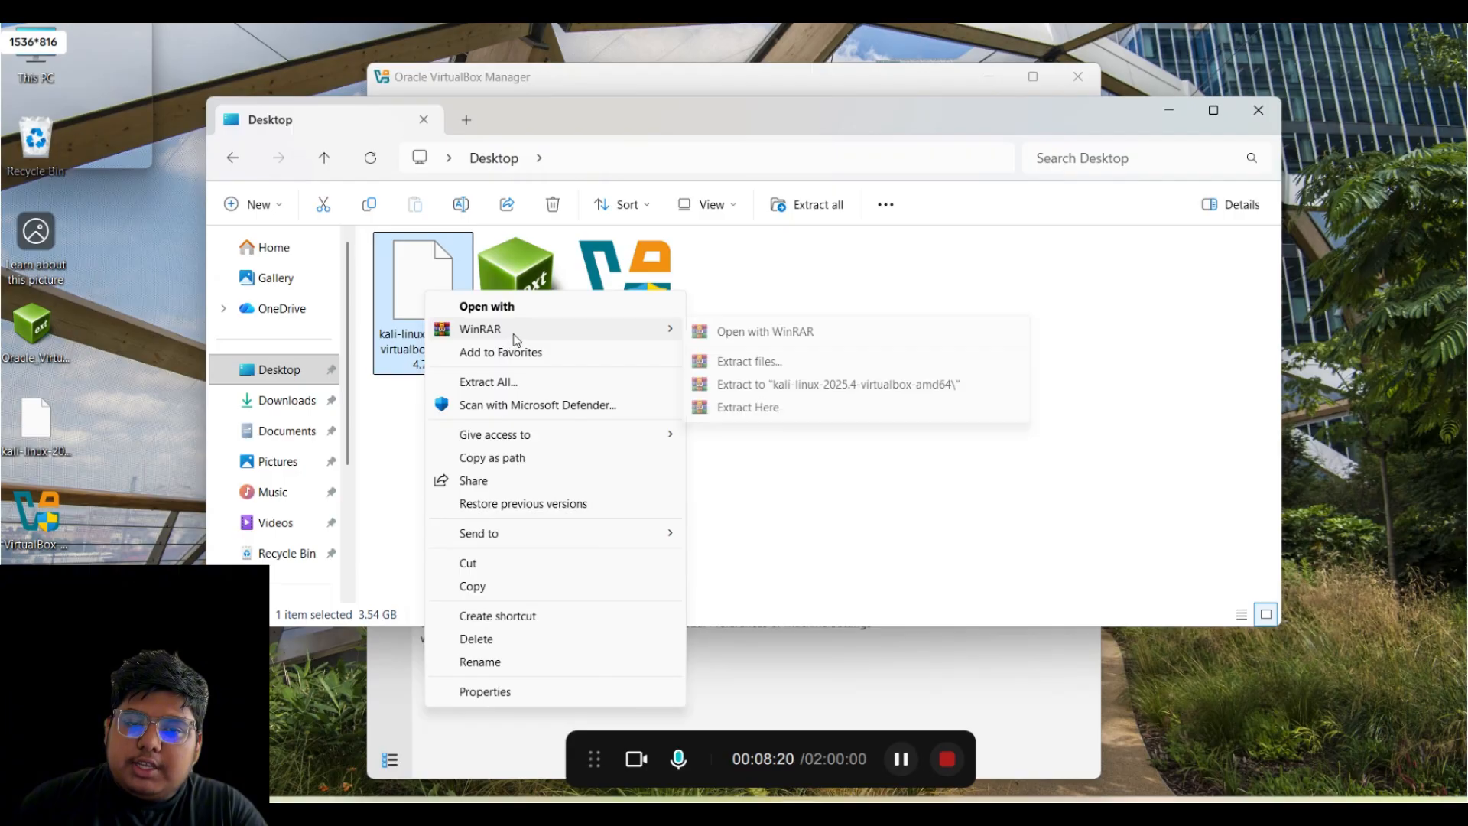
pyautogui.click(804, 367)
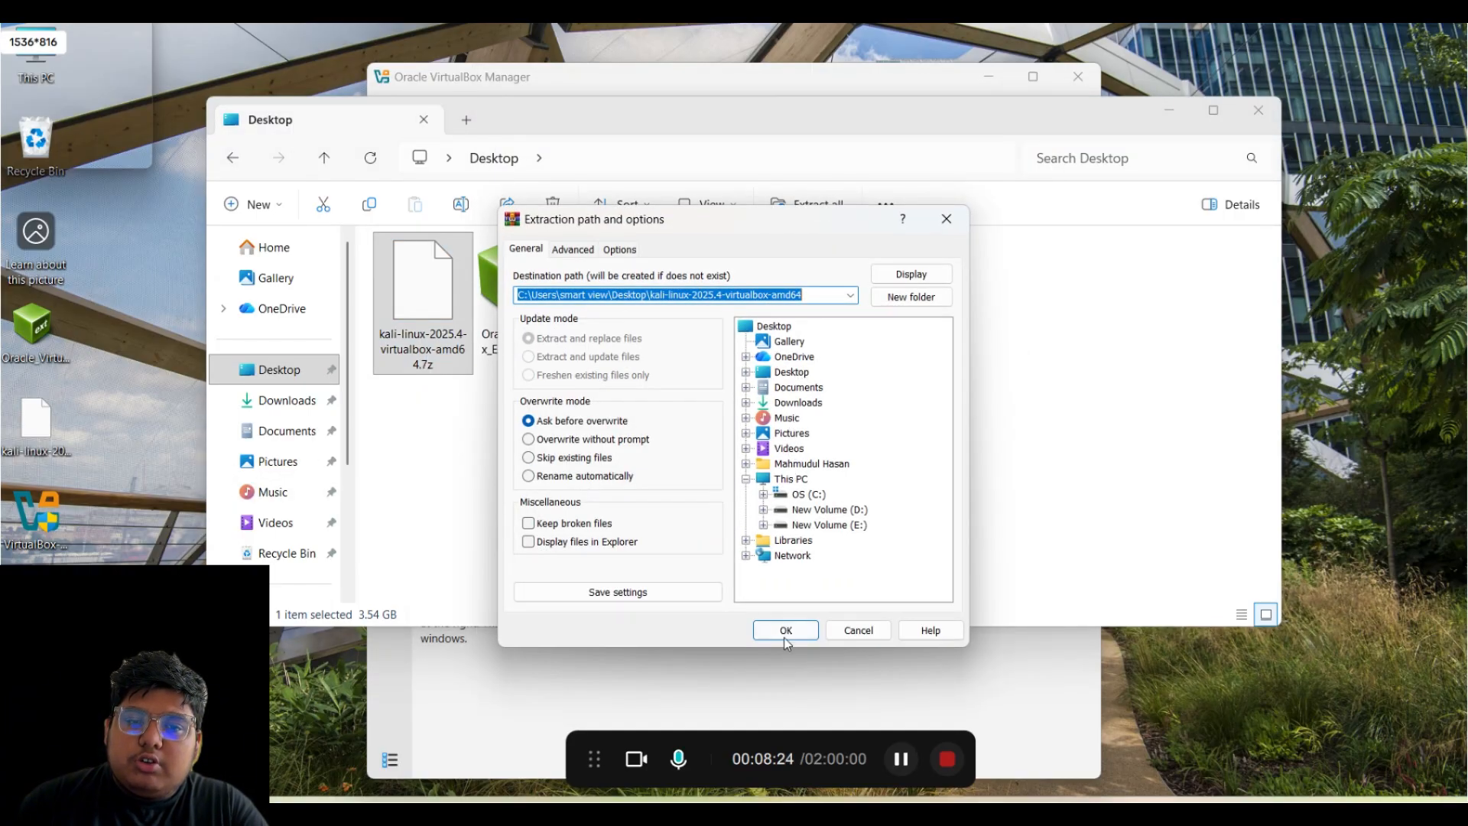
pyautogui.click(786, 639)
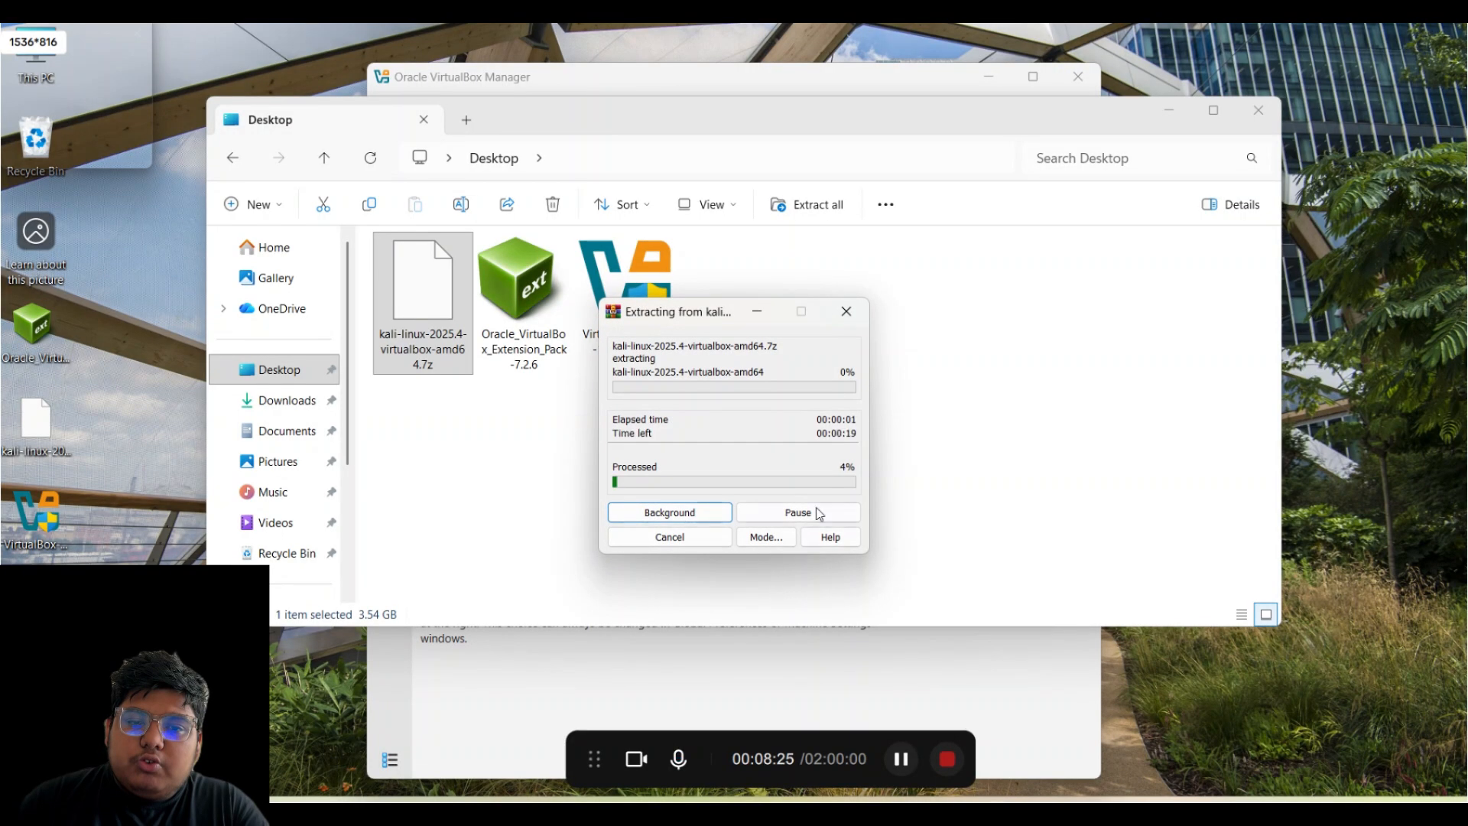
pyautogui.moveTo(720, 314); pyautogui.dragTo(805, 320)
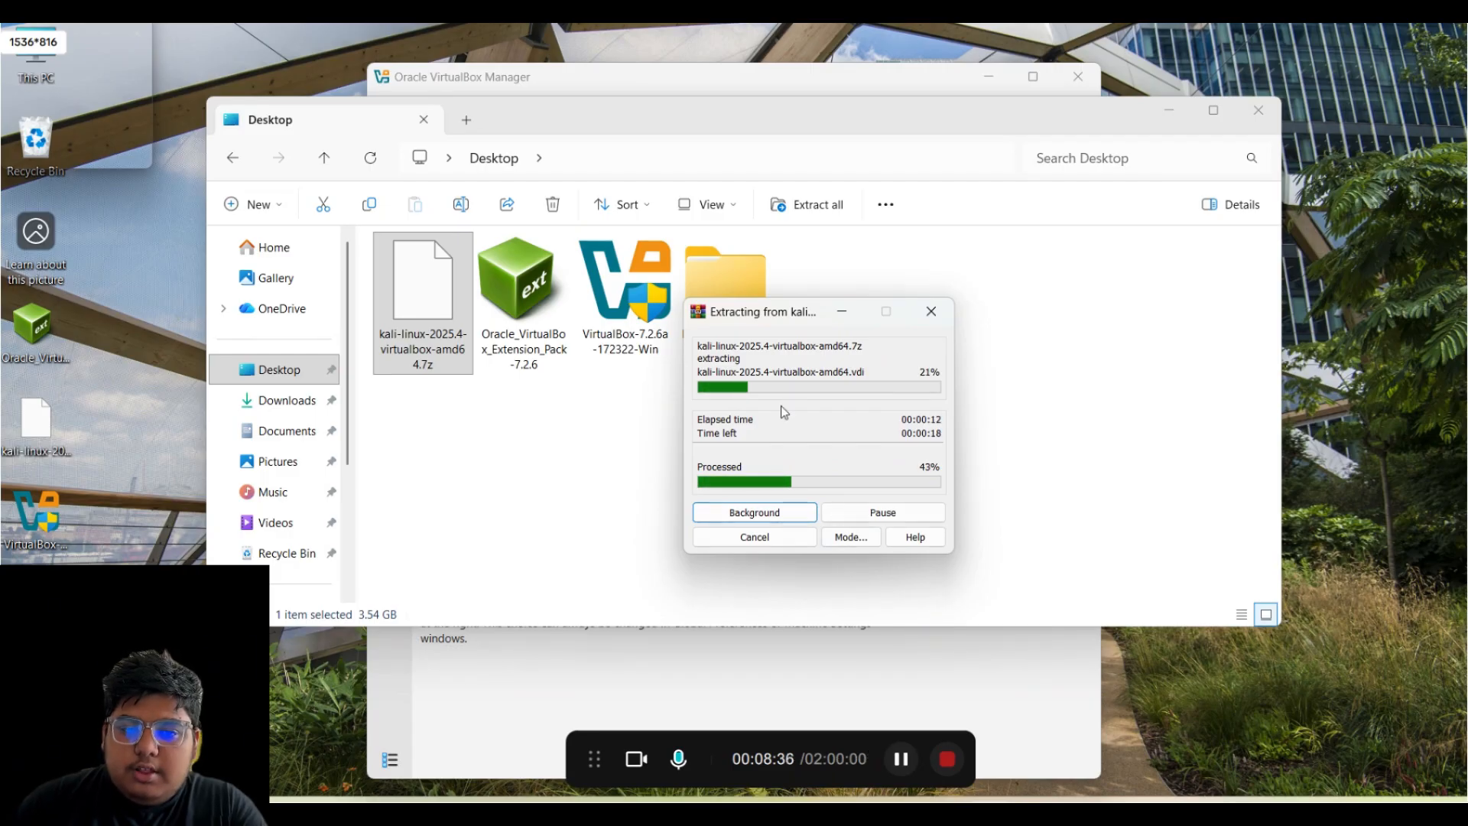
pyautogui.moveTo(753, 318); pyautogui.dragTo(985, 319)
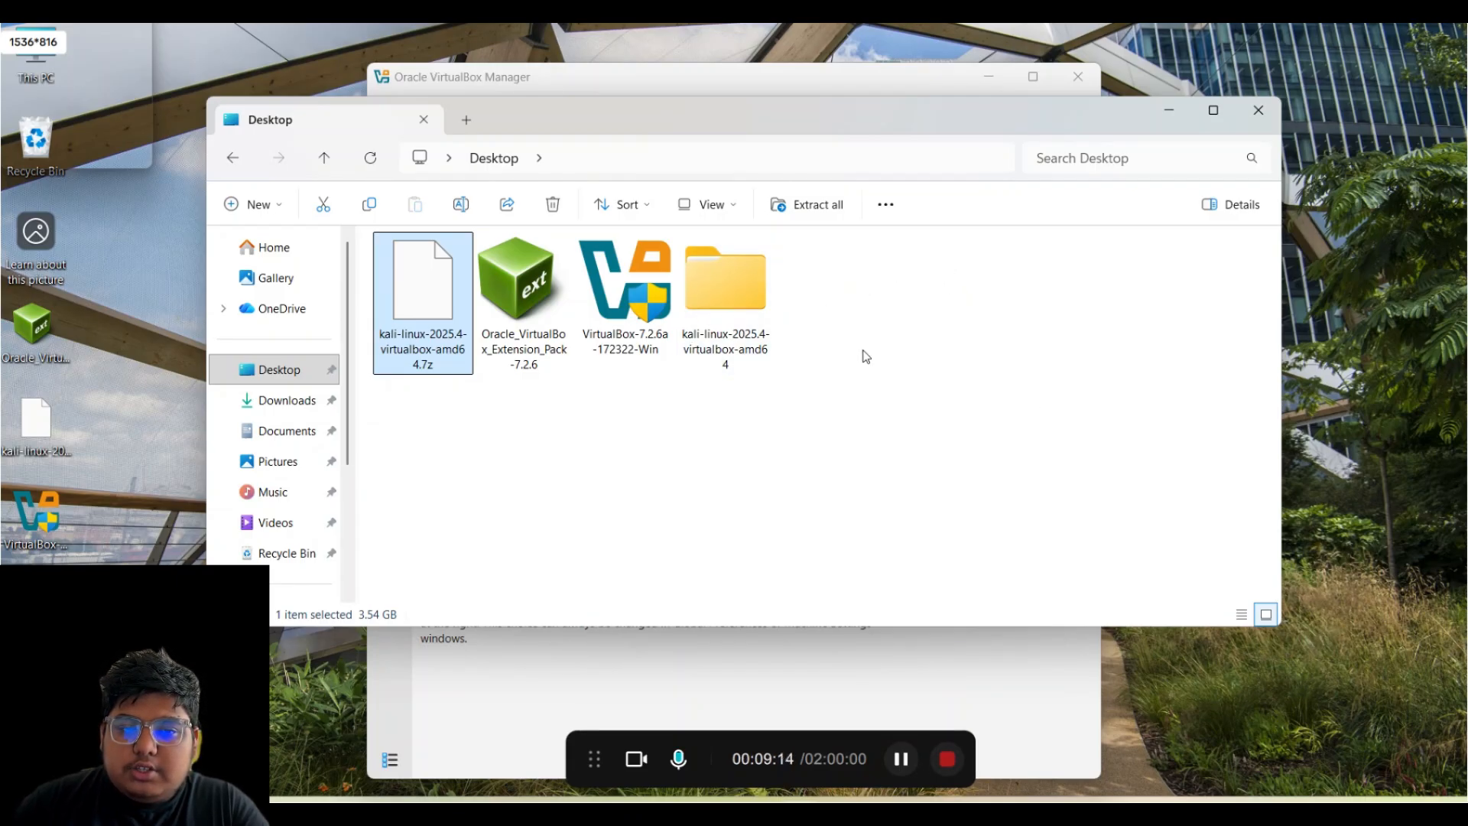
pyautogui.click(763, 312)
# - Open the extracted folder and cut the inner kali-linux-2025.4-virtualbox-amd64 folder
pyautogui.doubleClick(761, 306)
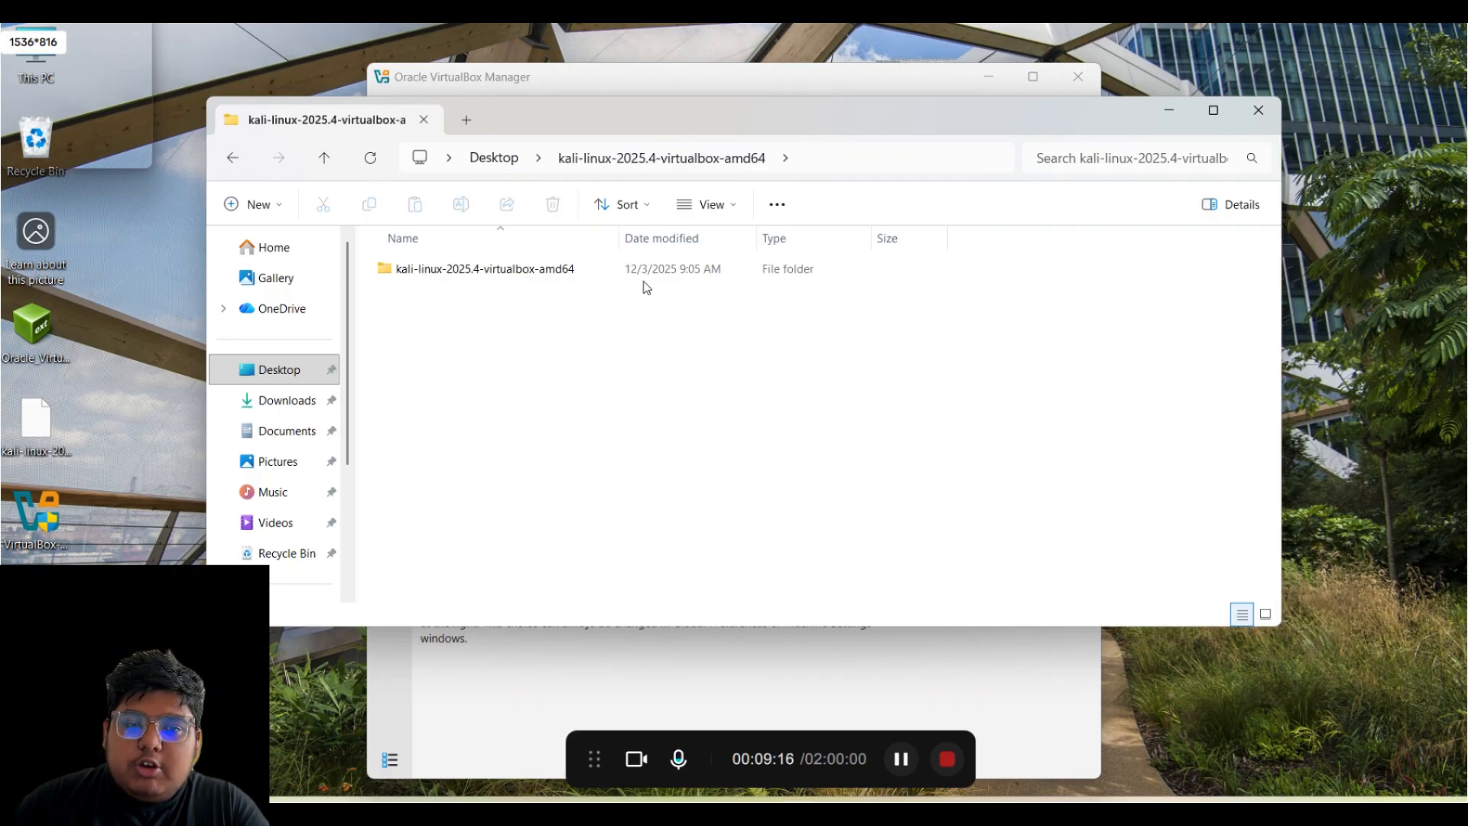
pyautogui.doubleClick(633, 277)
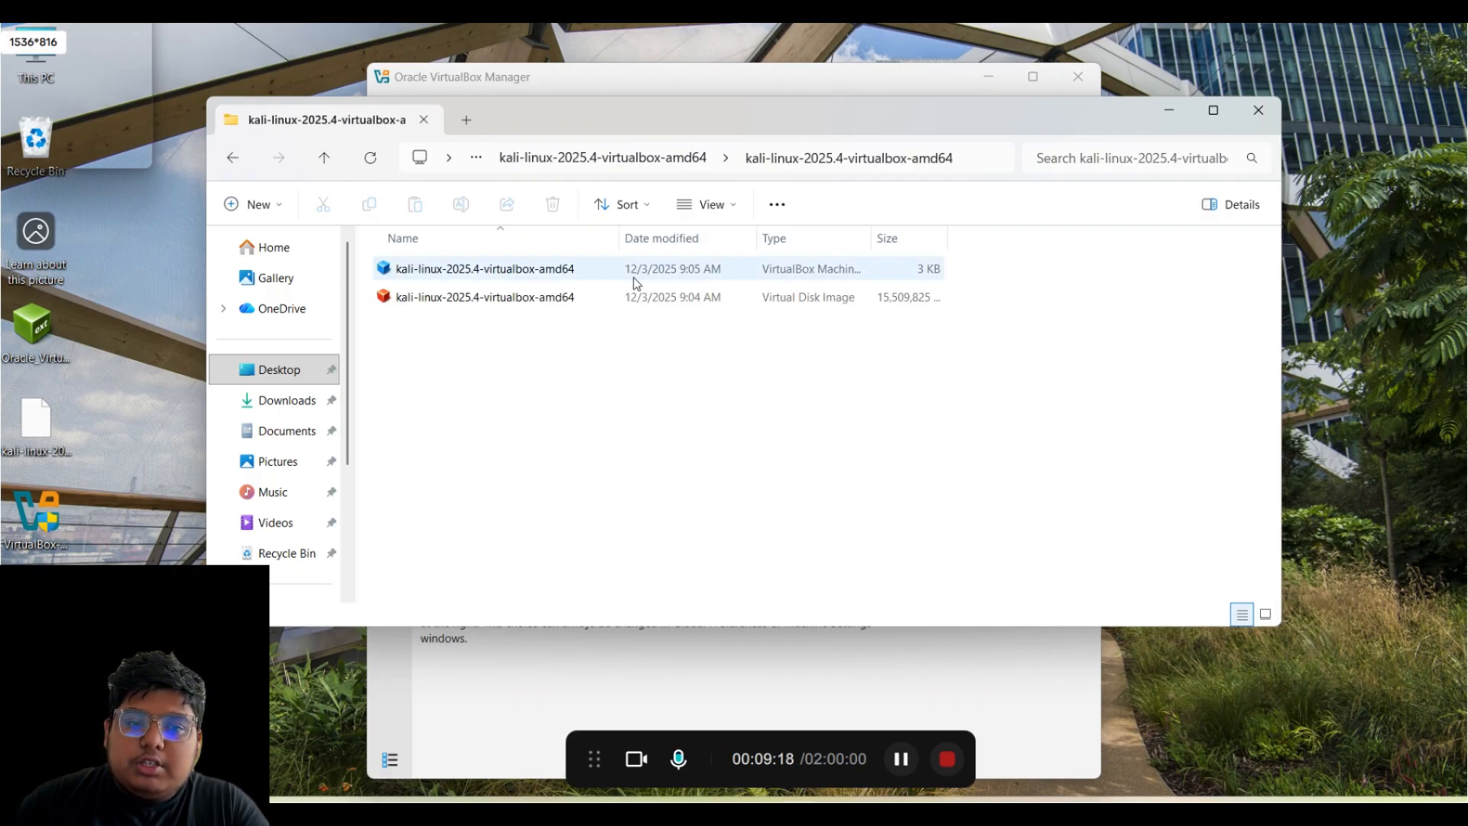
pyautogui.hotkey('alt', 'Left')
pyautogui.rightClick(633, 276)
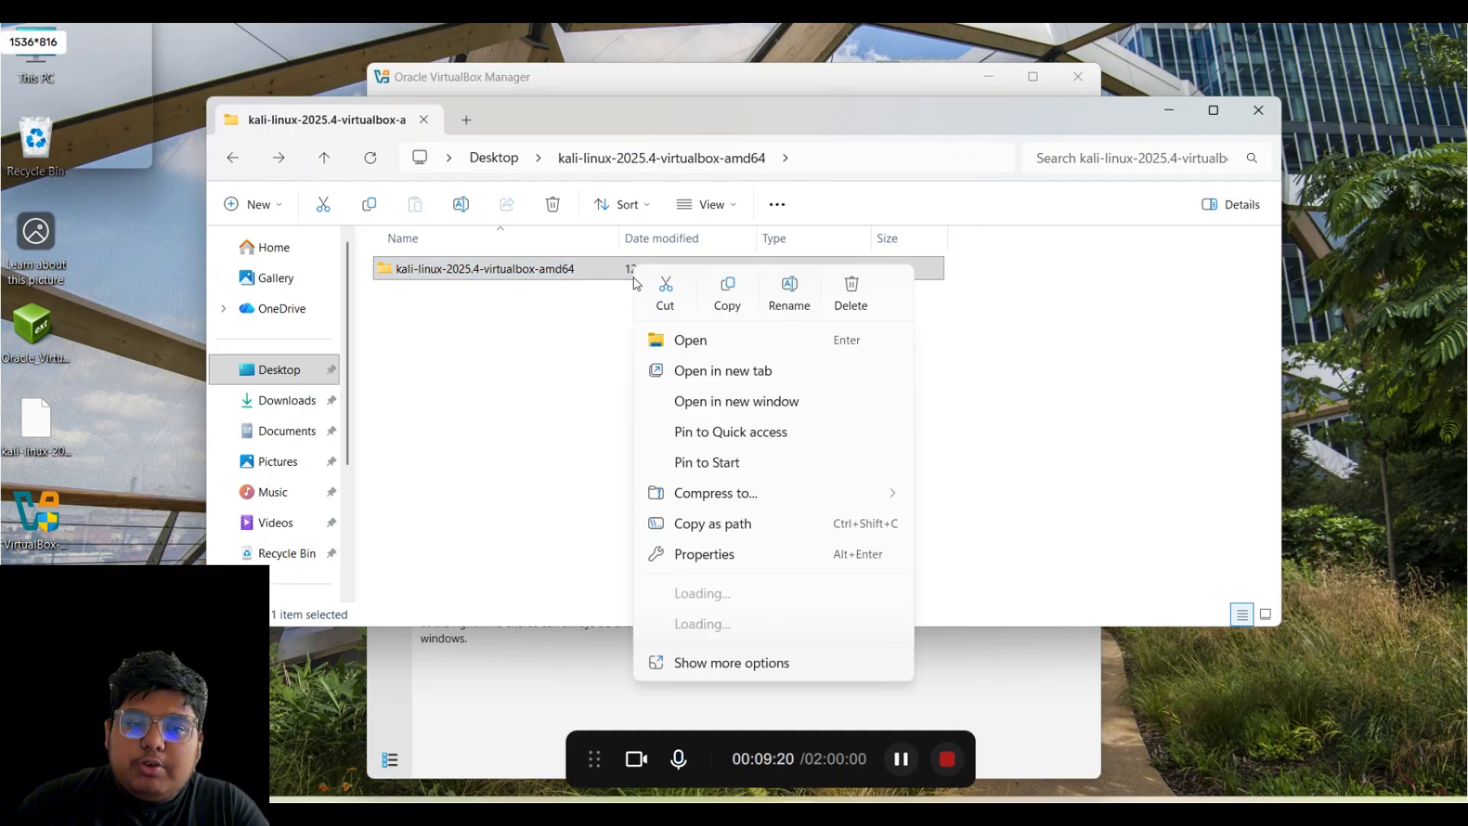
pyautogui.click(665, 298)
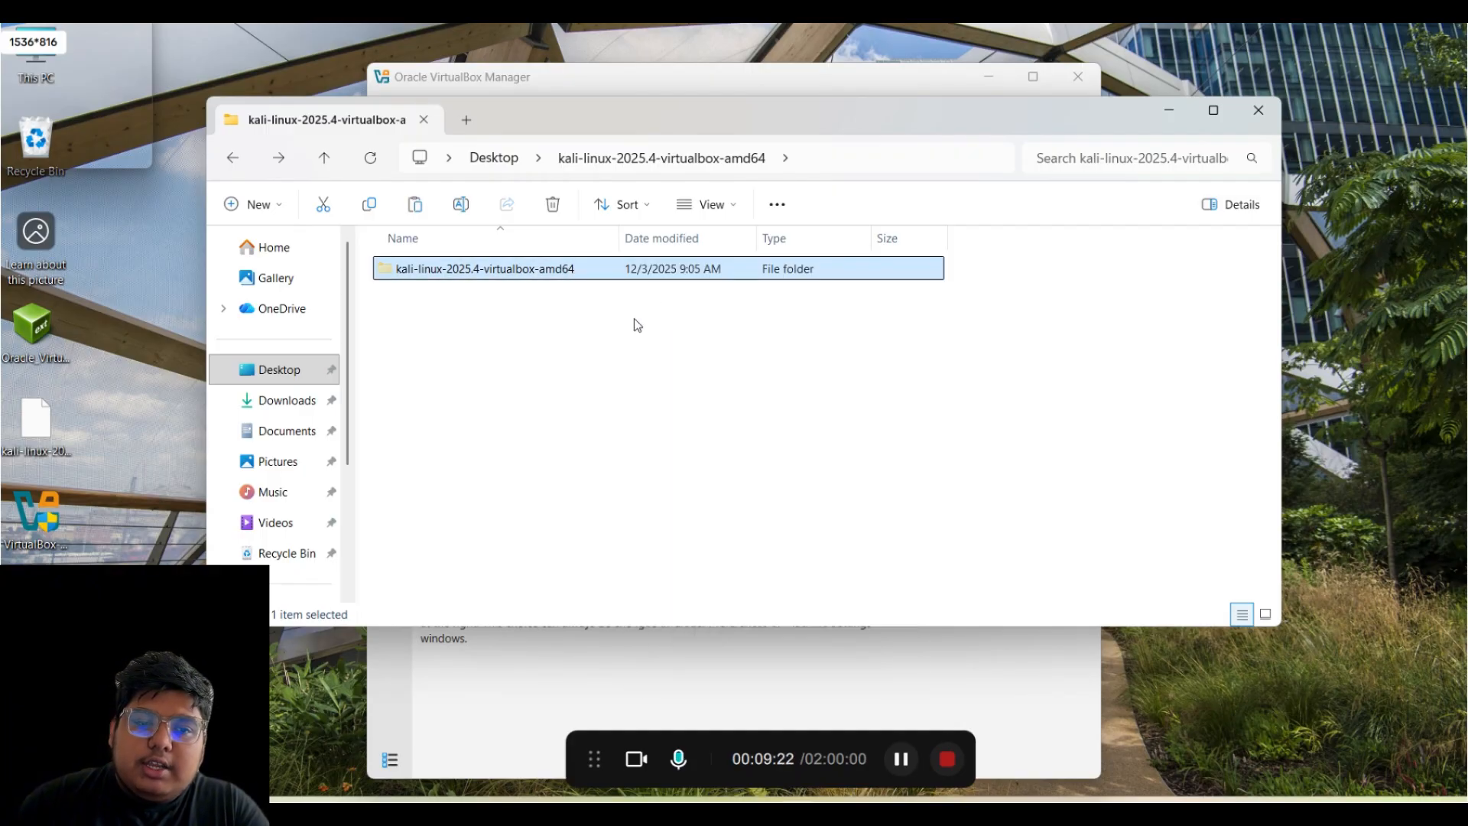
# - Paste the Kali folder into the Virtual Box folder in the user's profile on C:
pyautogui.scroll(-3, 283, 386)
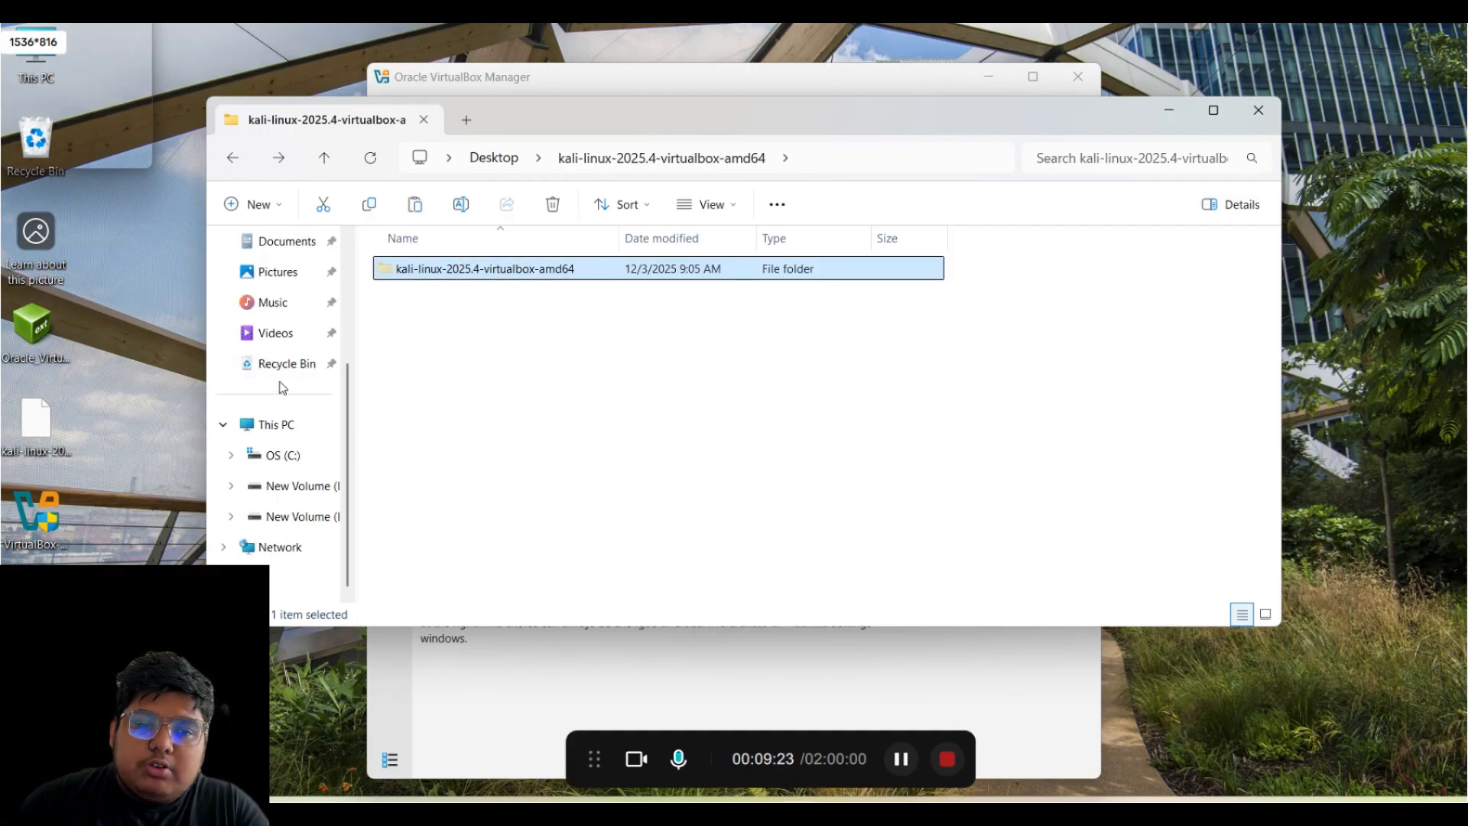
pyautogui.click(296, 459)
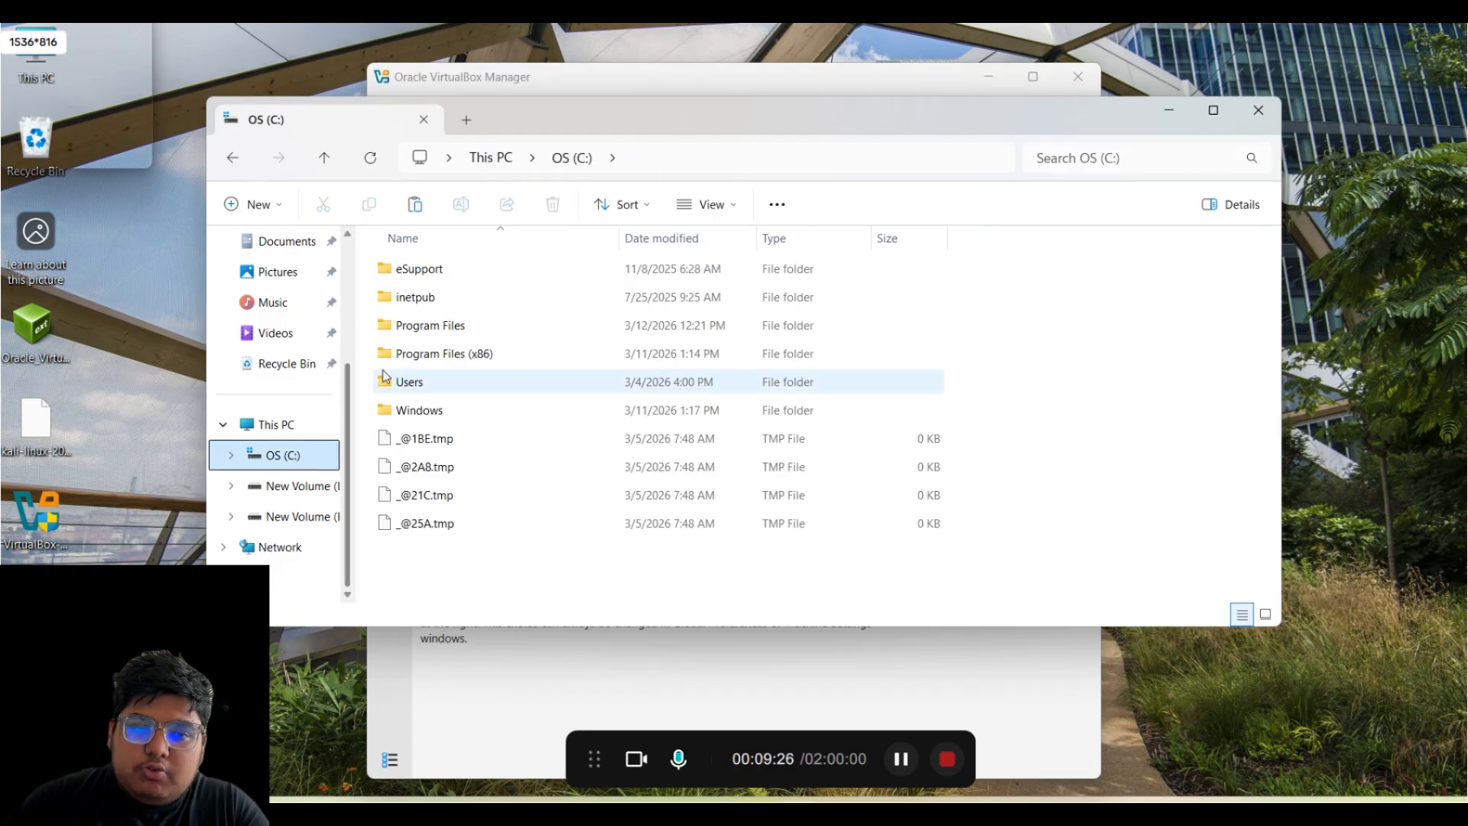
pyautogui.doubleClick(410, 382)
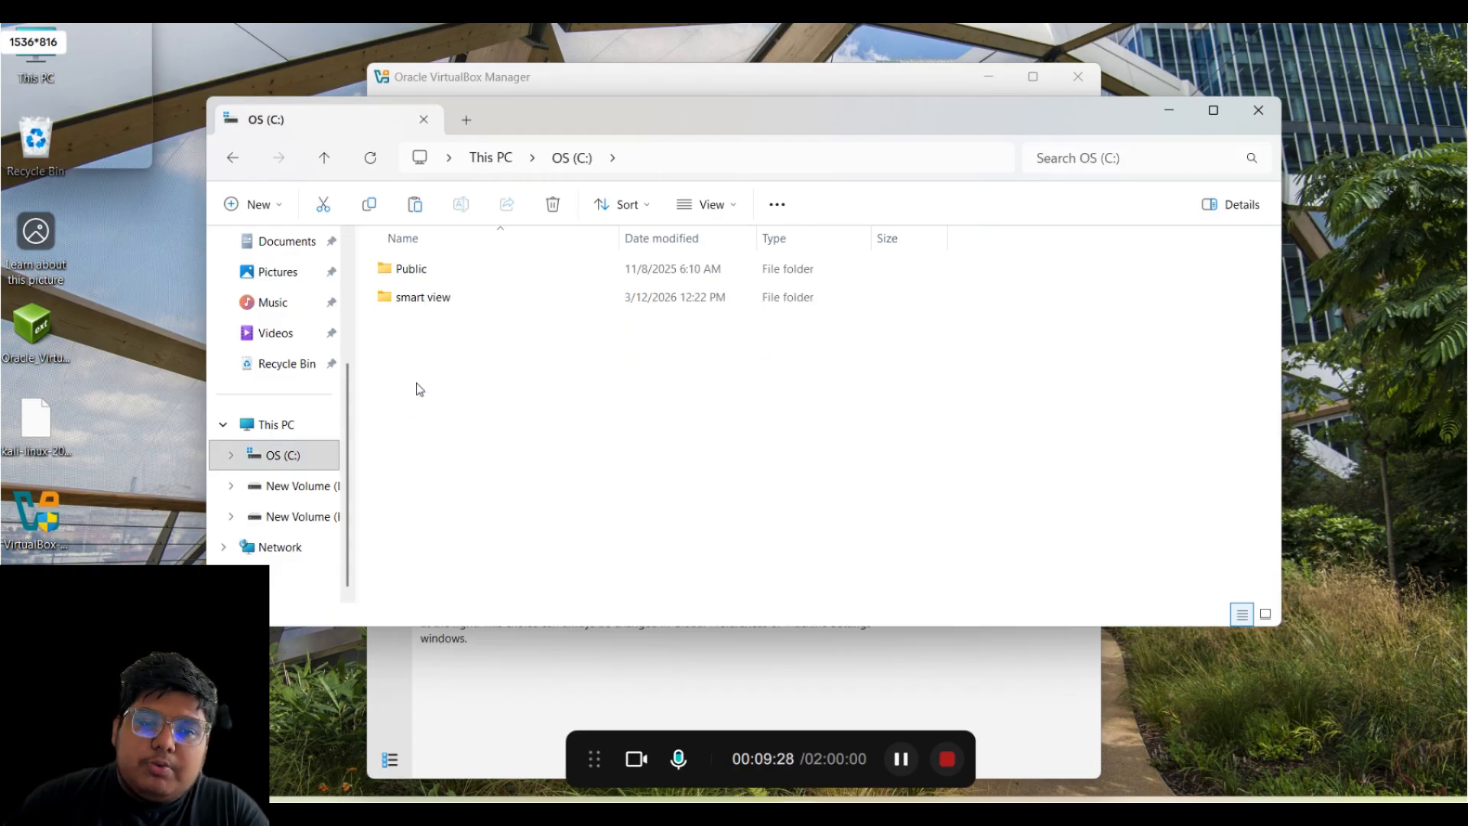
pyautogui.doubleClick(593, 305)
pyautogui.scroll(-2, 589, 432)
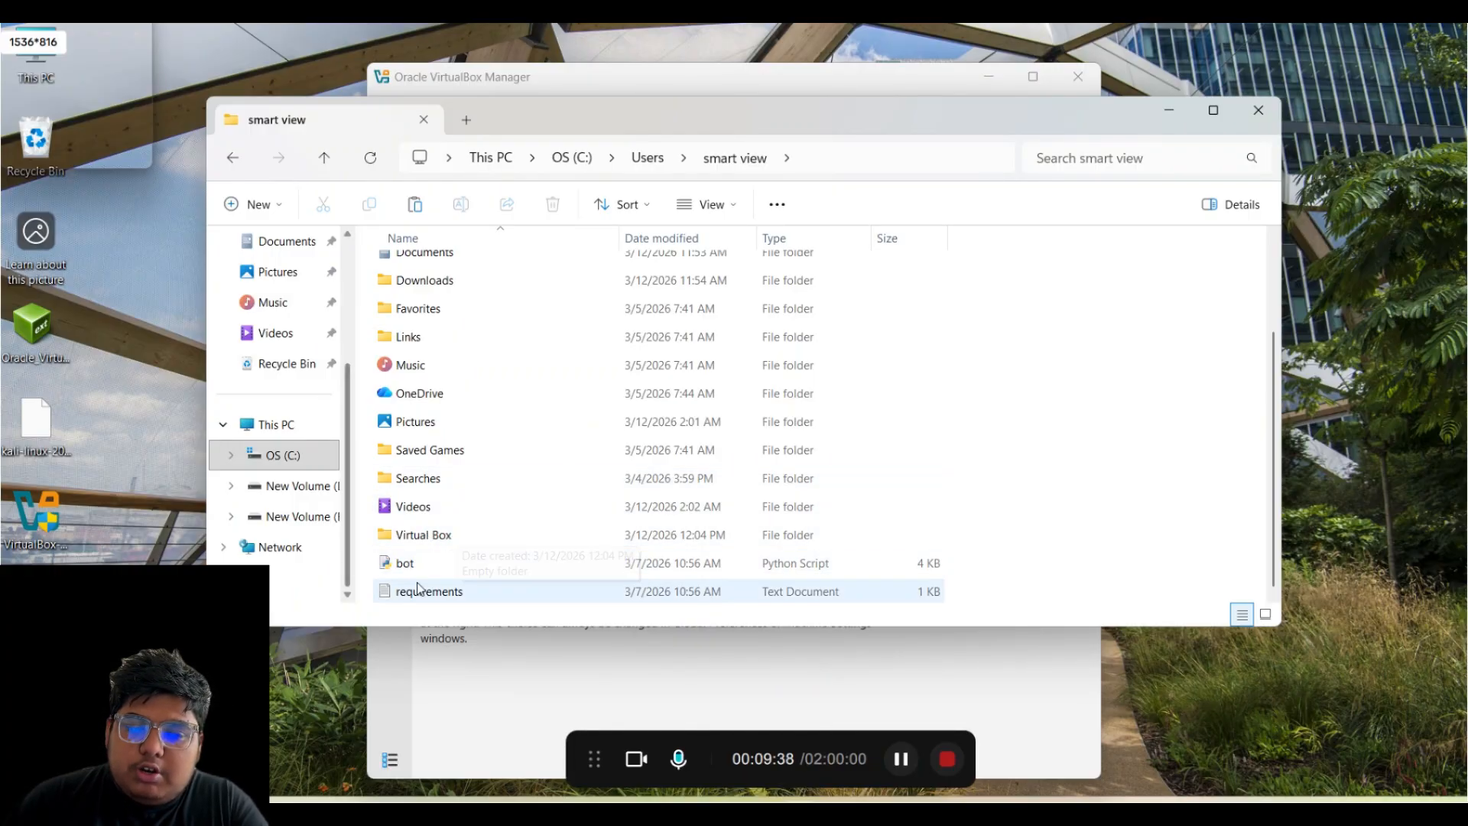
pyautogui.doubleClick(447, 537)
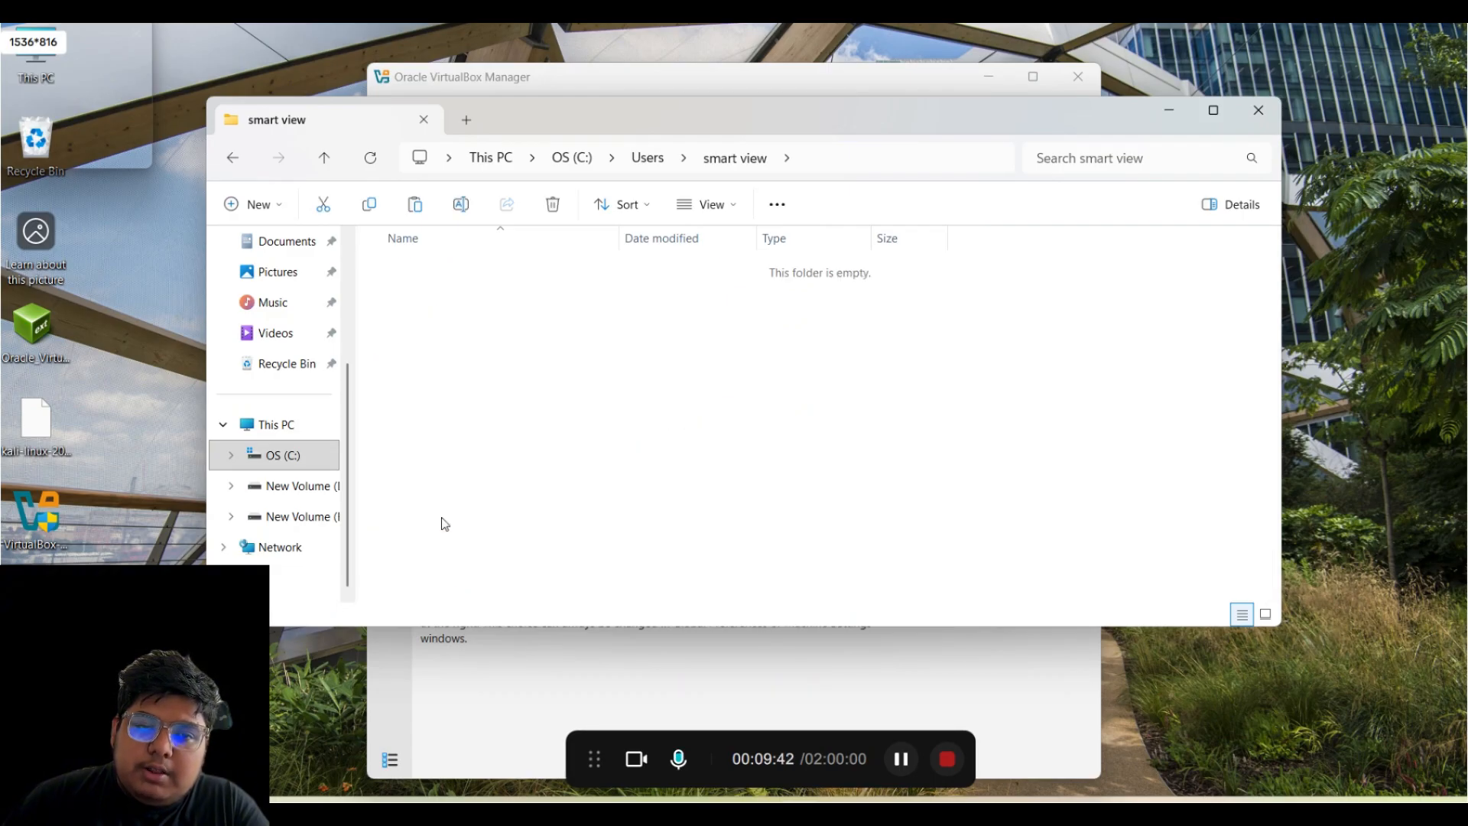
pyautogui.rightClick(479, 314)
pyautogui.click(530, 341)
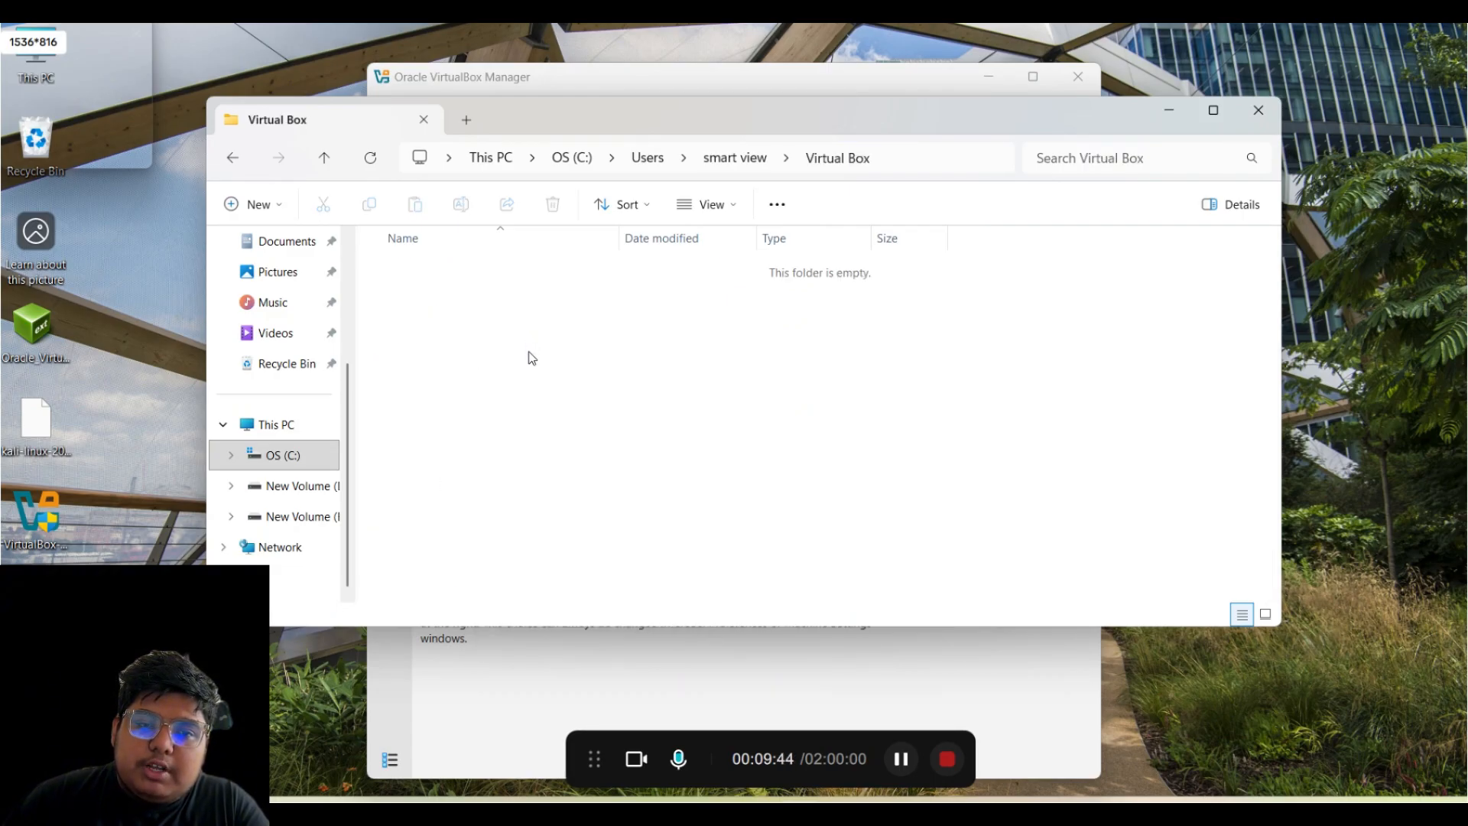
# - Switch the view to Large icons, open the Kali folder and select its .vbox file
pyautogui.click(690, 215)
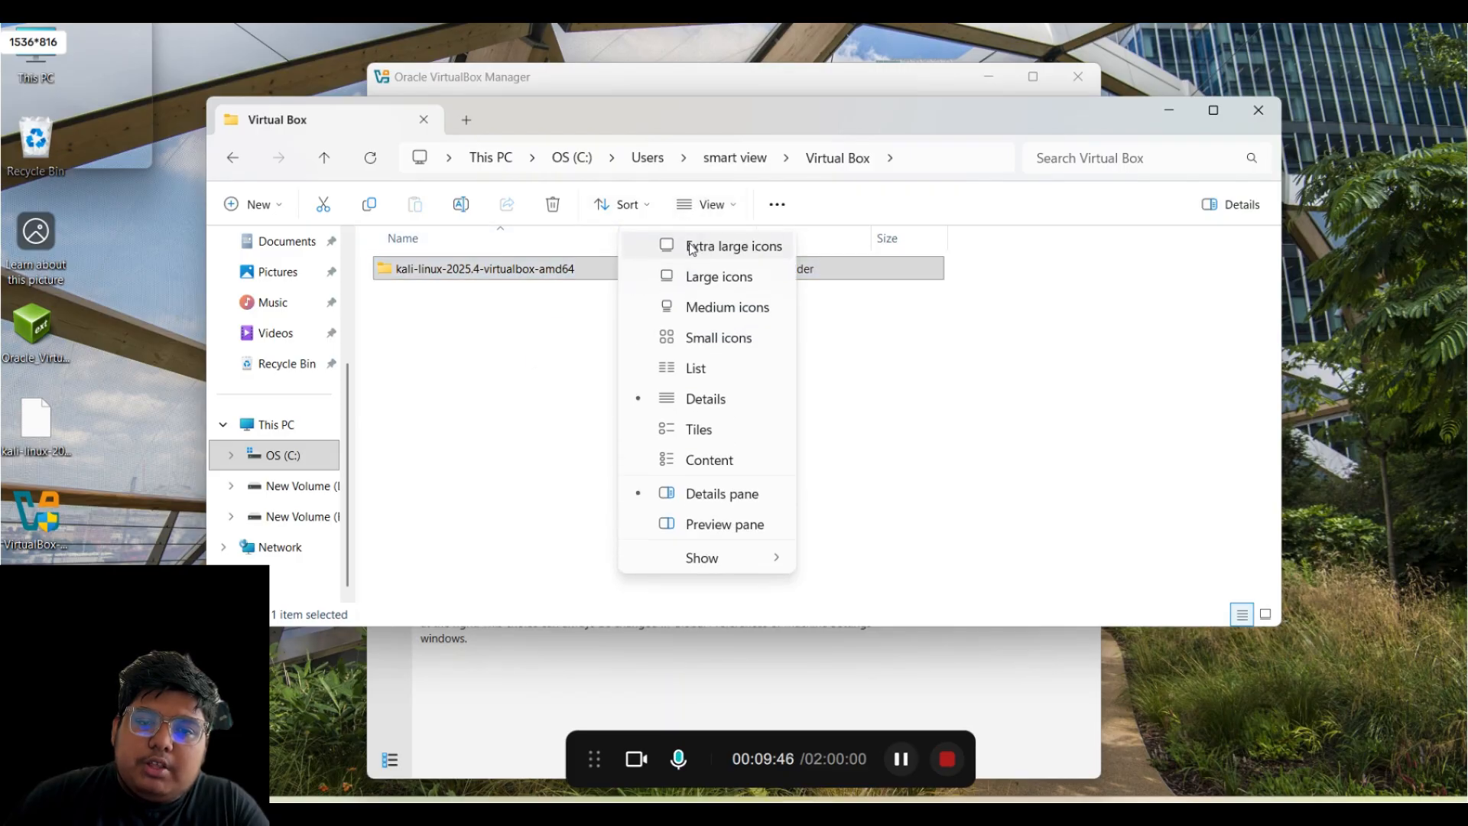
pyautogui.click(689, 283)
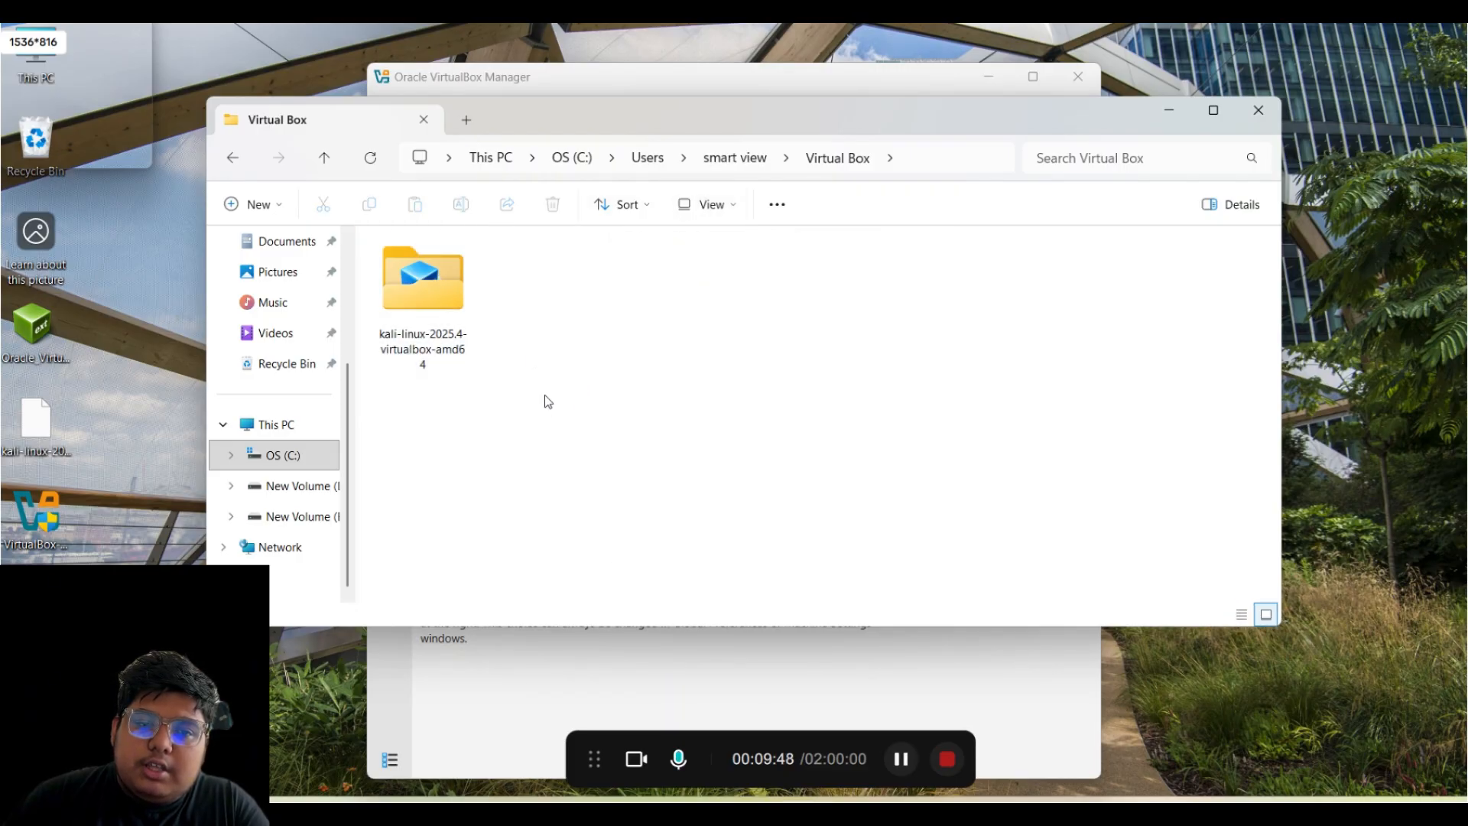
pyautogui.doubleClick(457, 300)
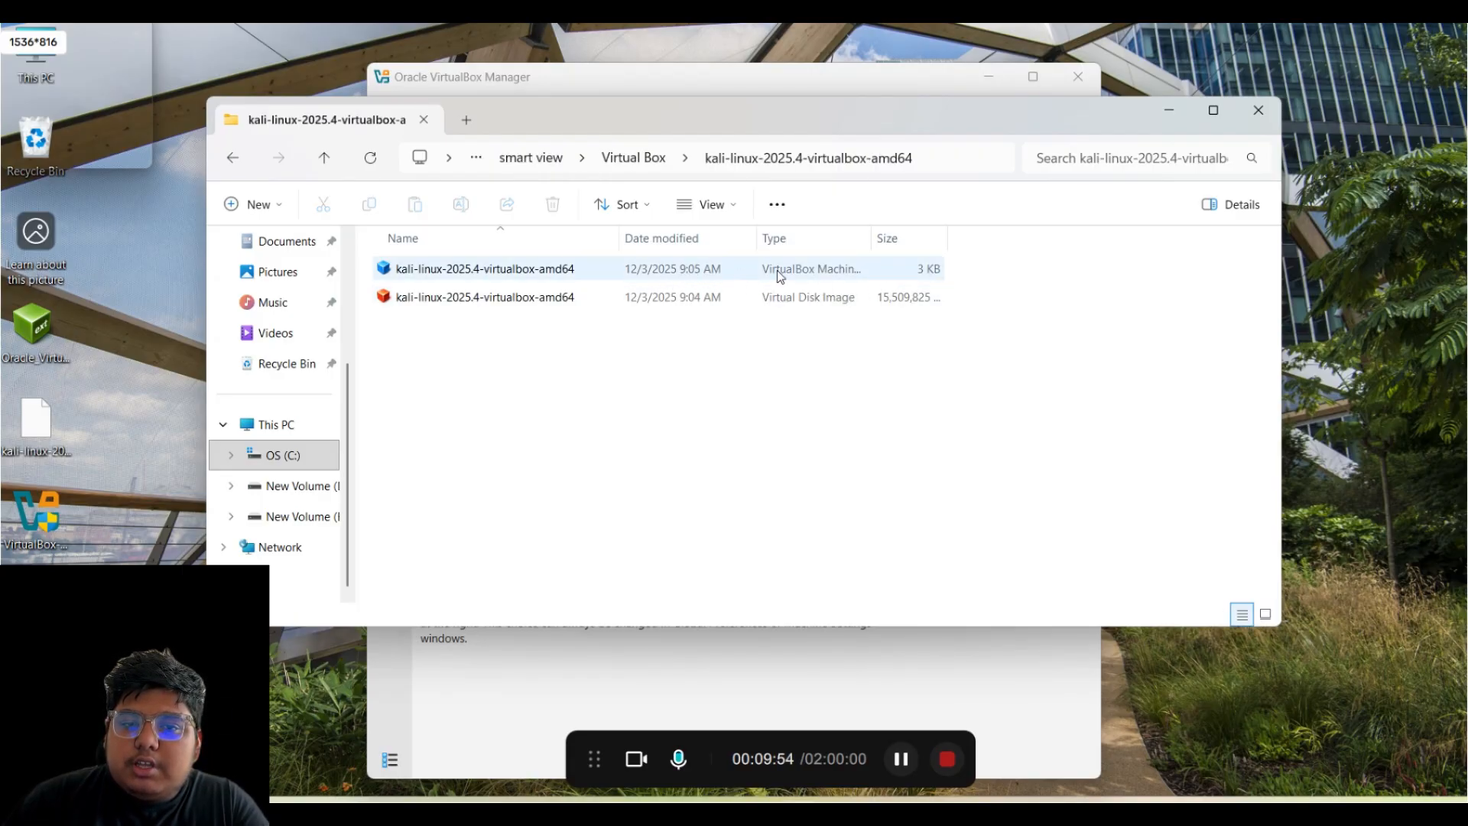
pyautogui.click(780, 276)
# - Add the Kali VM from its .vbox file, open System settings at 2048 MB, then Windows search
pyautogui.doubleClick(780, 276)
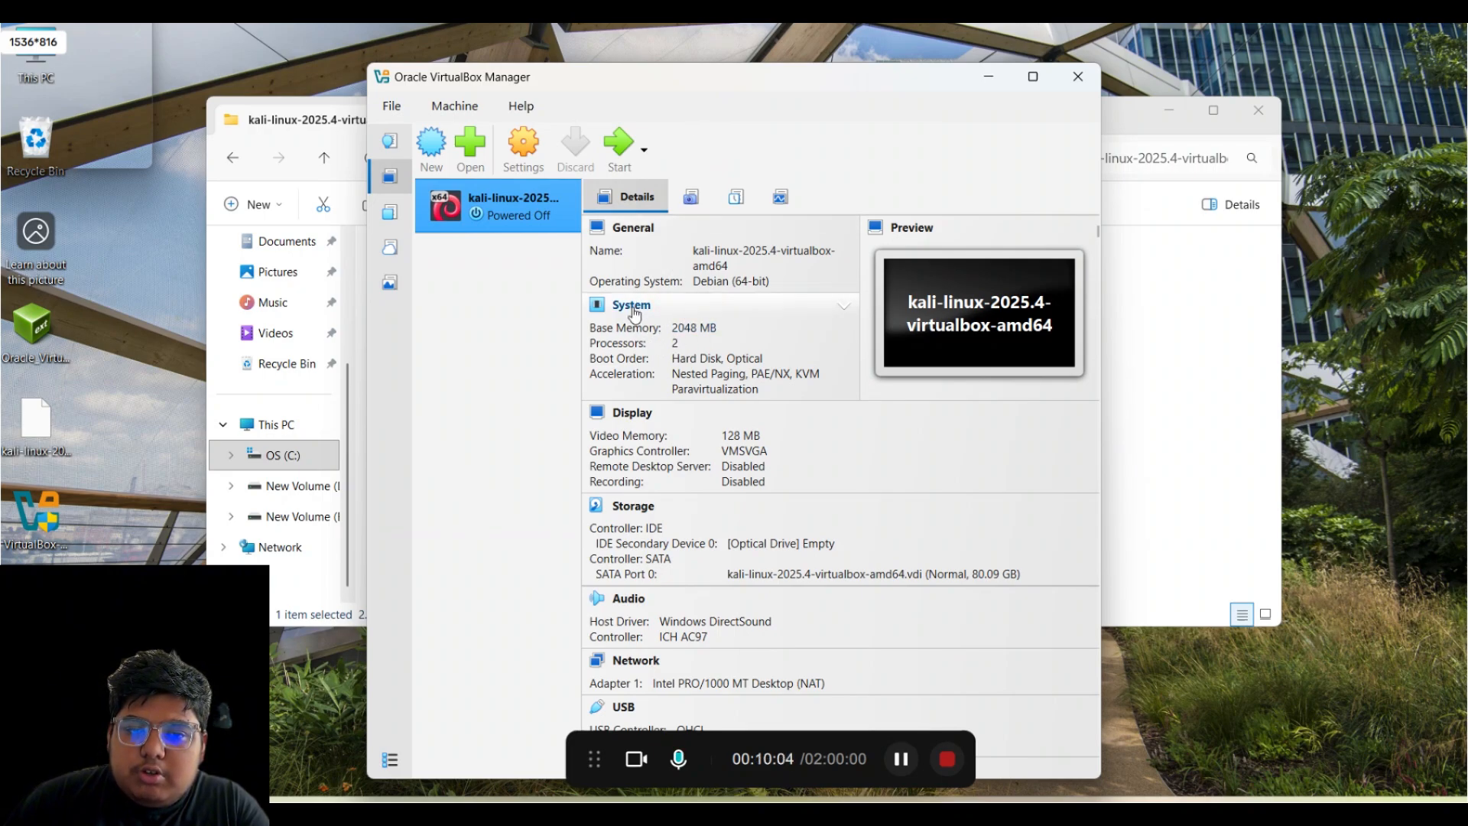
pyautogui.click(833, 321)
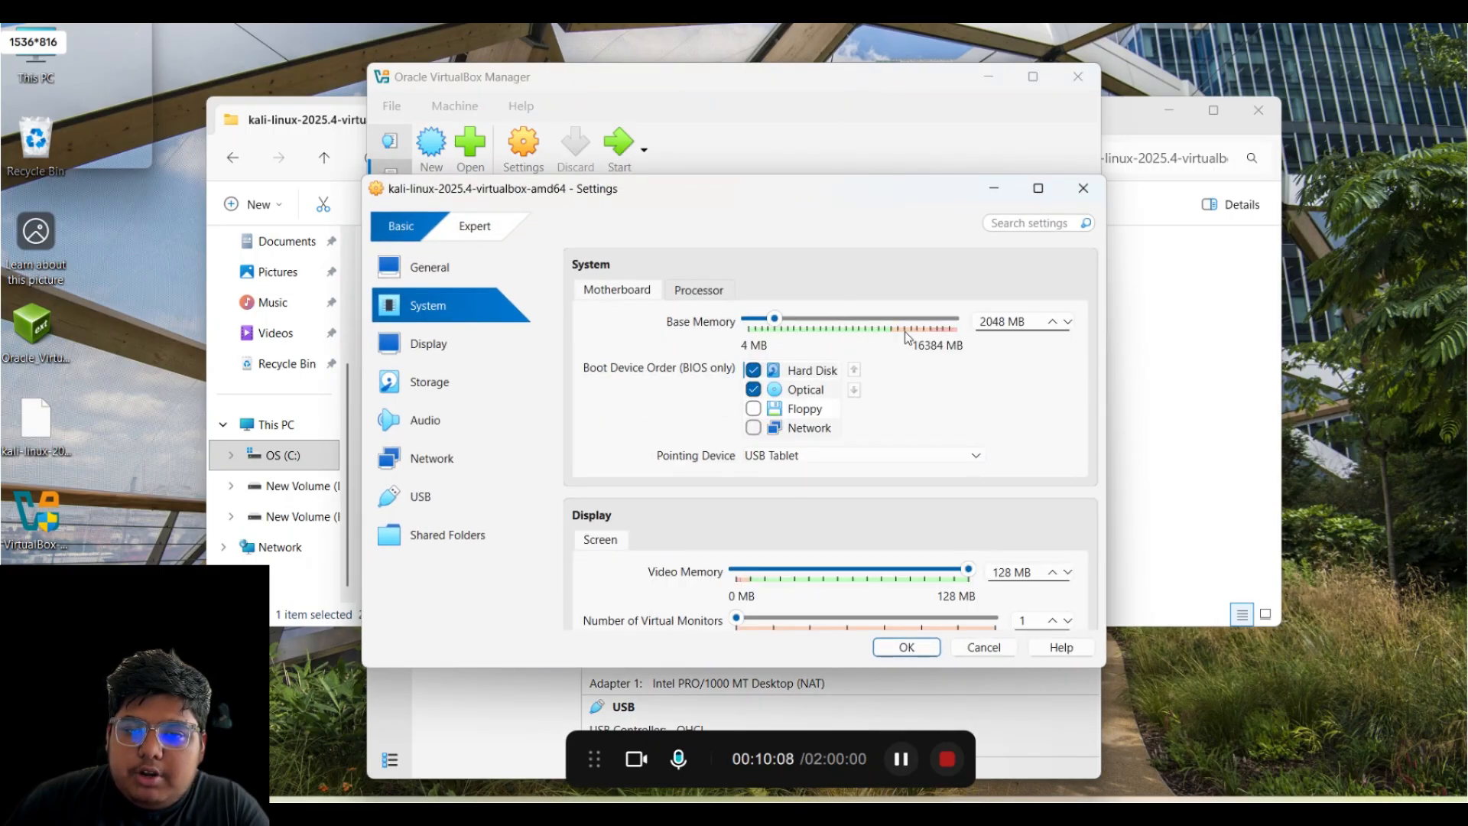
pyautogui.click(992, 323)
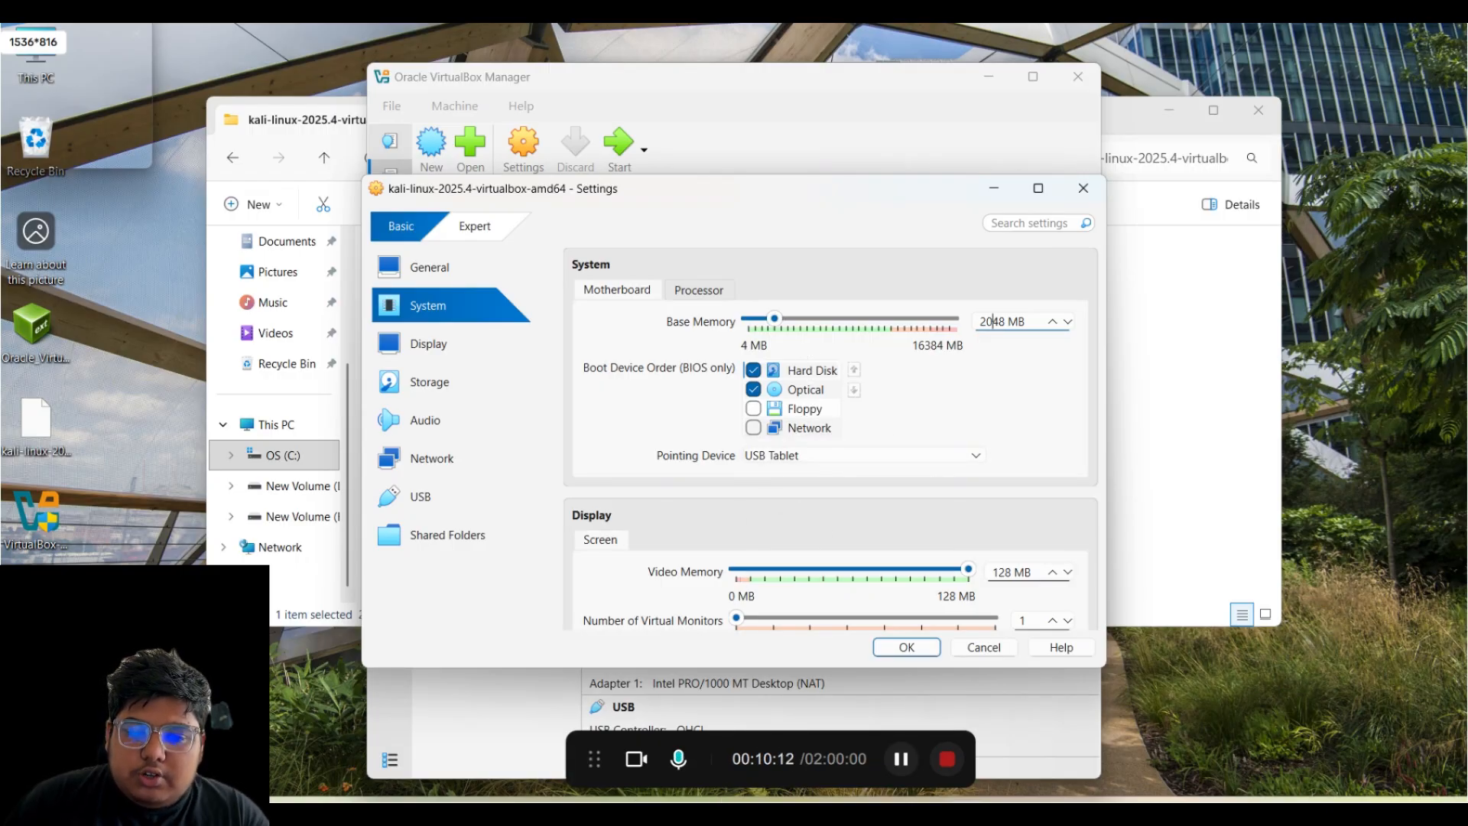
pyautogui.click(636, 814)
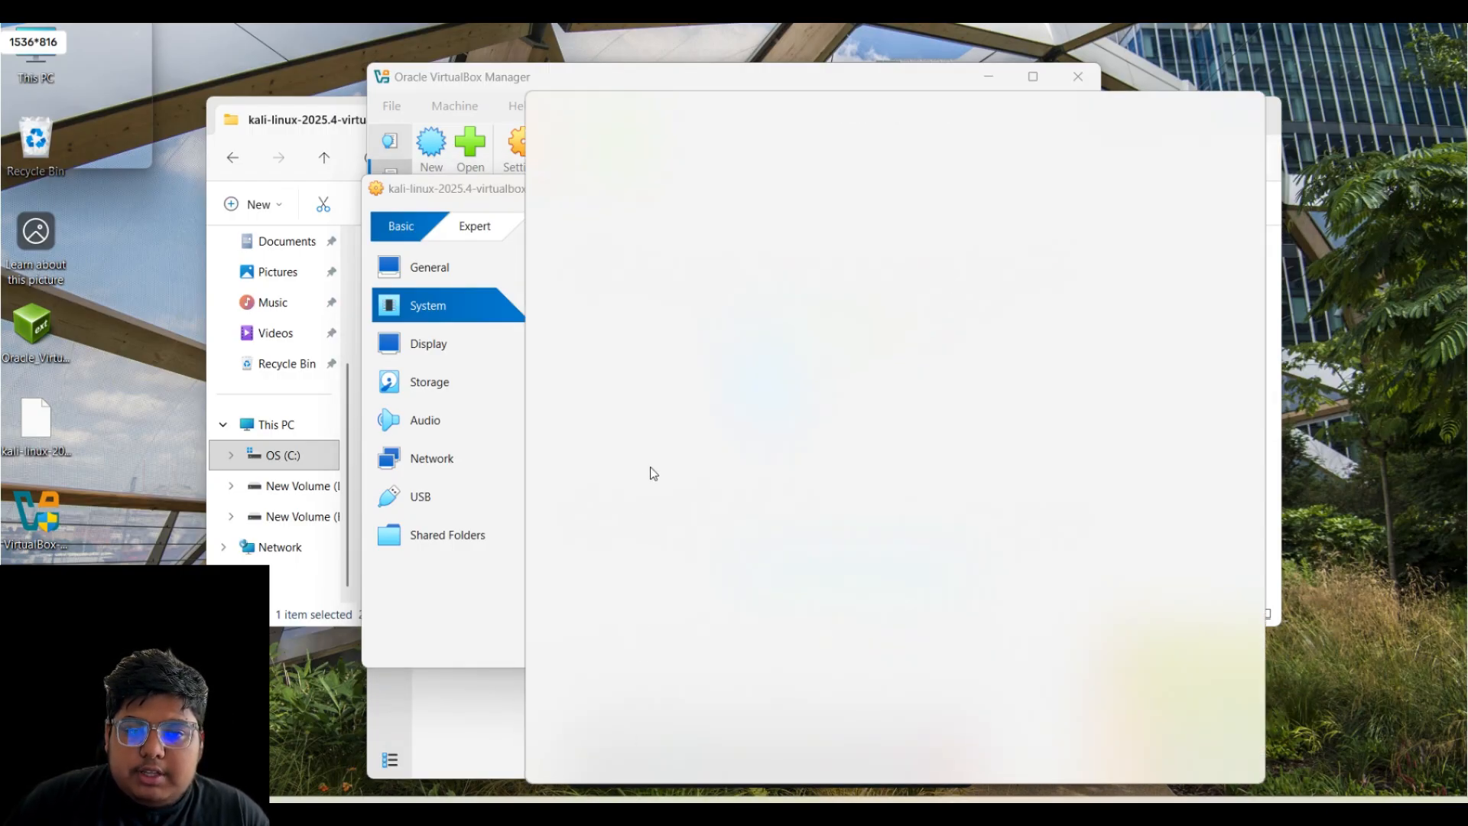
# - Use Calculator to compute 4 × 1024 = 4,096, then close it
pyautogui.write('ca')
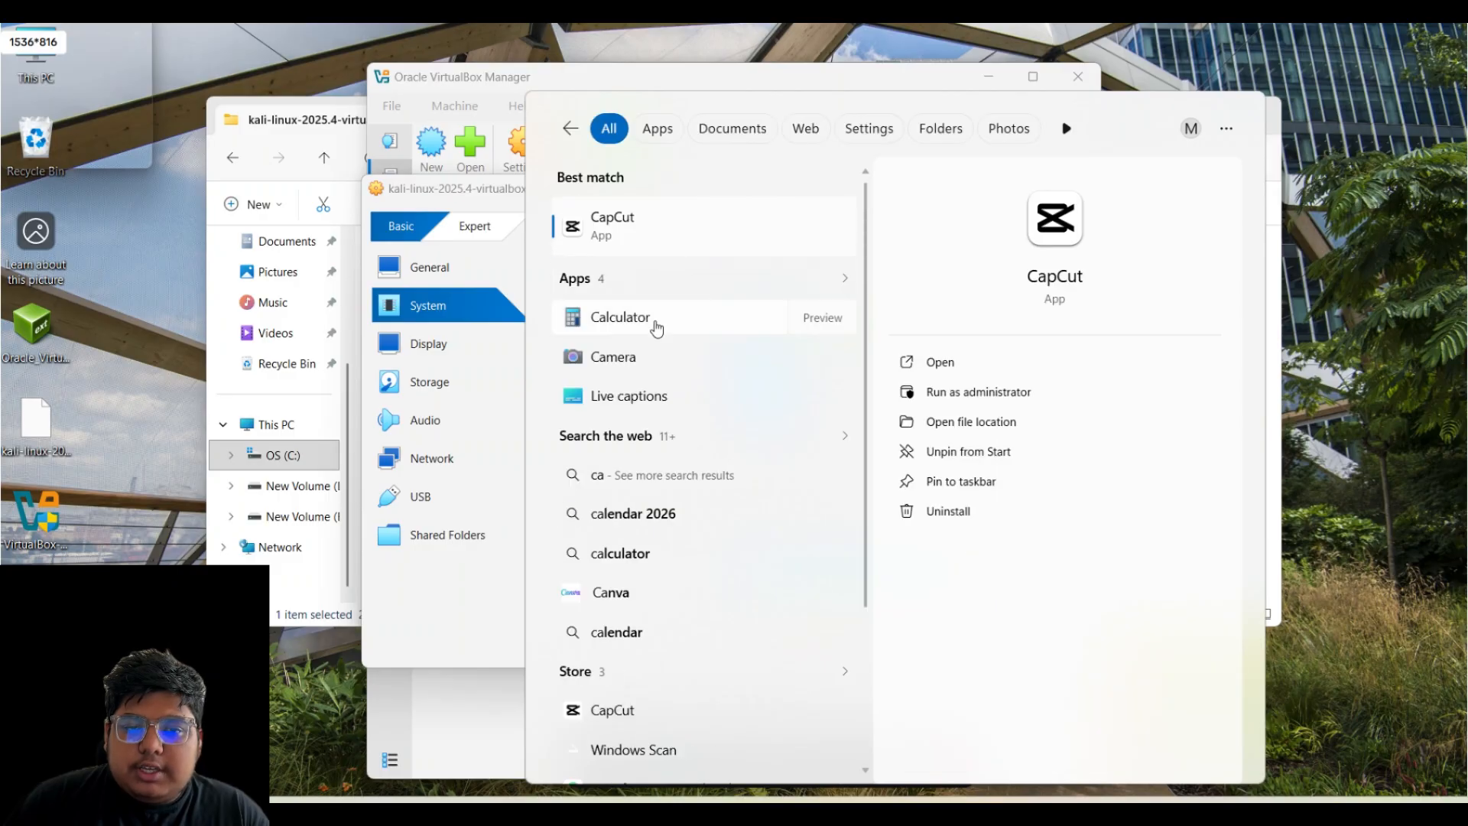
pyautogui.click(656, 325)
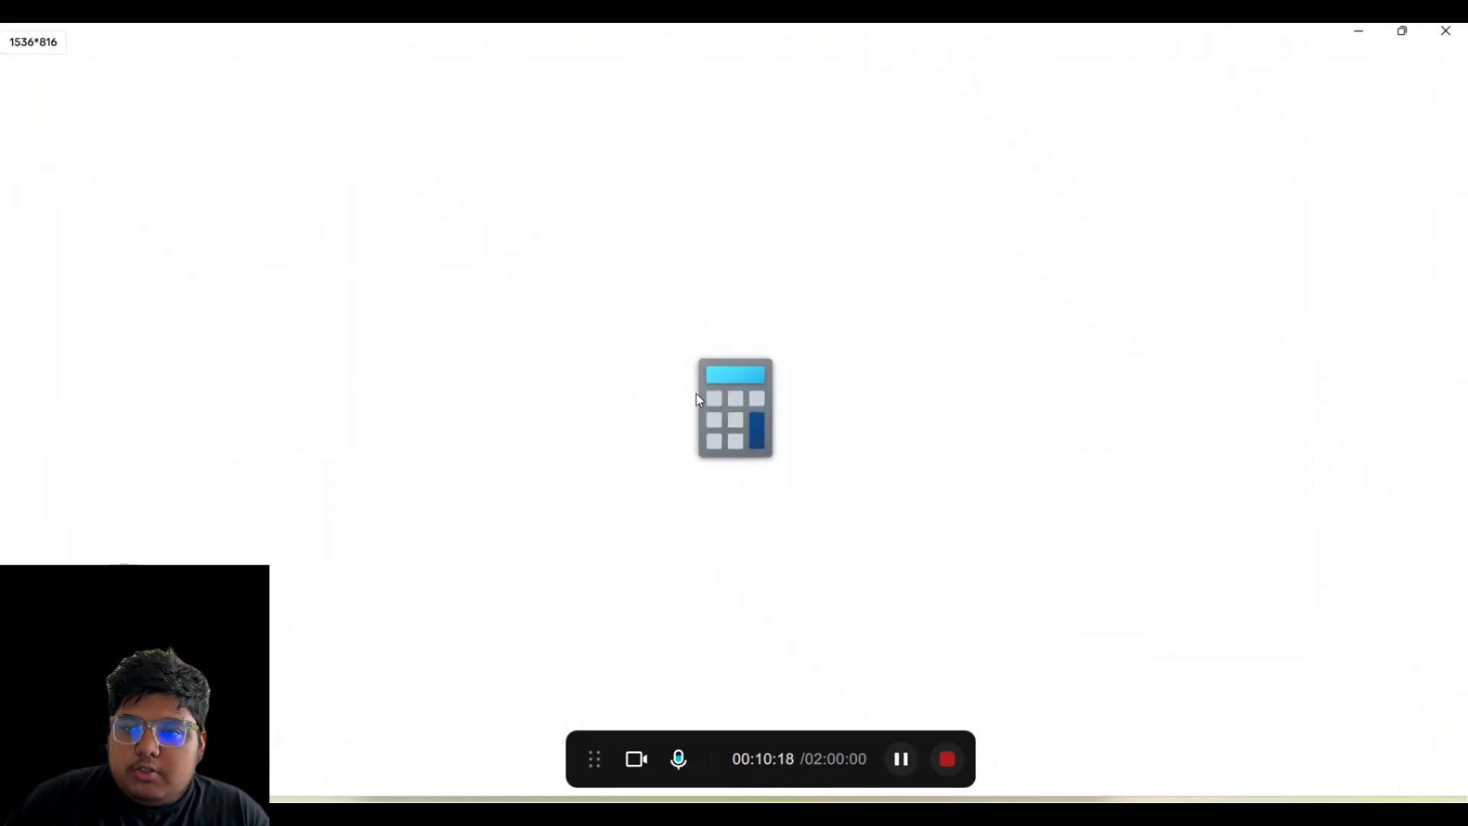
pyautogui.click(1403, 30)
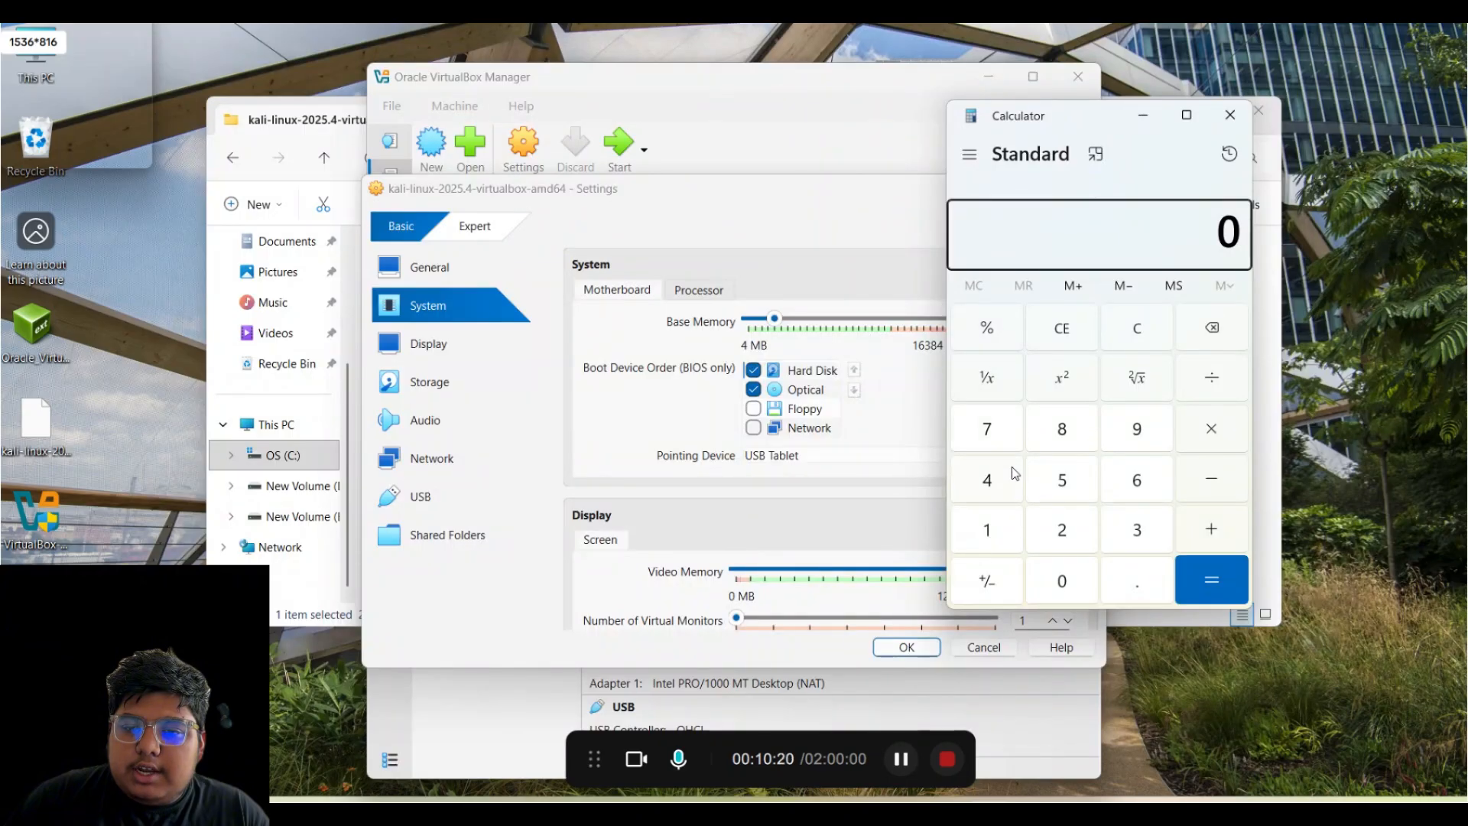
pyautogui.click(994, 478)
pyautogui.click(1224, 434)
pyautogui.click(993, 536)
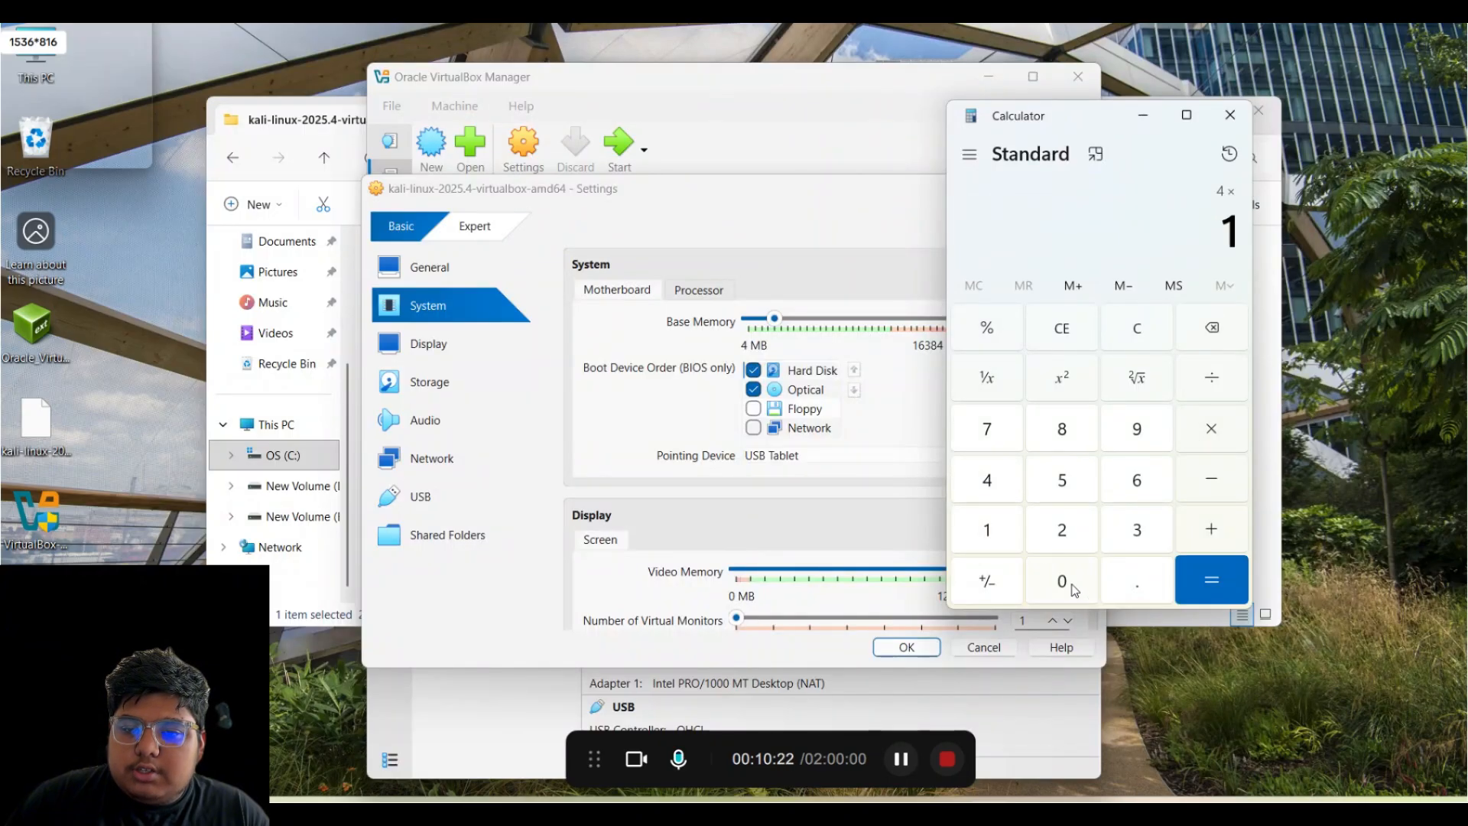
pyautogui.click(1065, 583)
pyautogui.click(1063, 533)
pyautogui.click(998, 477)
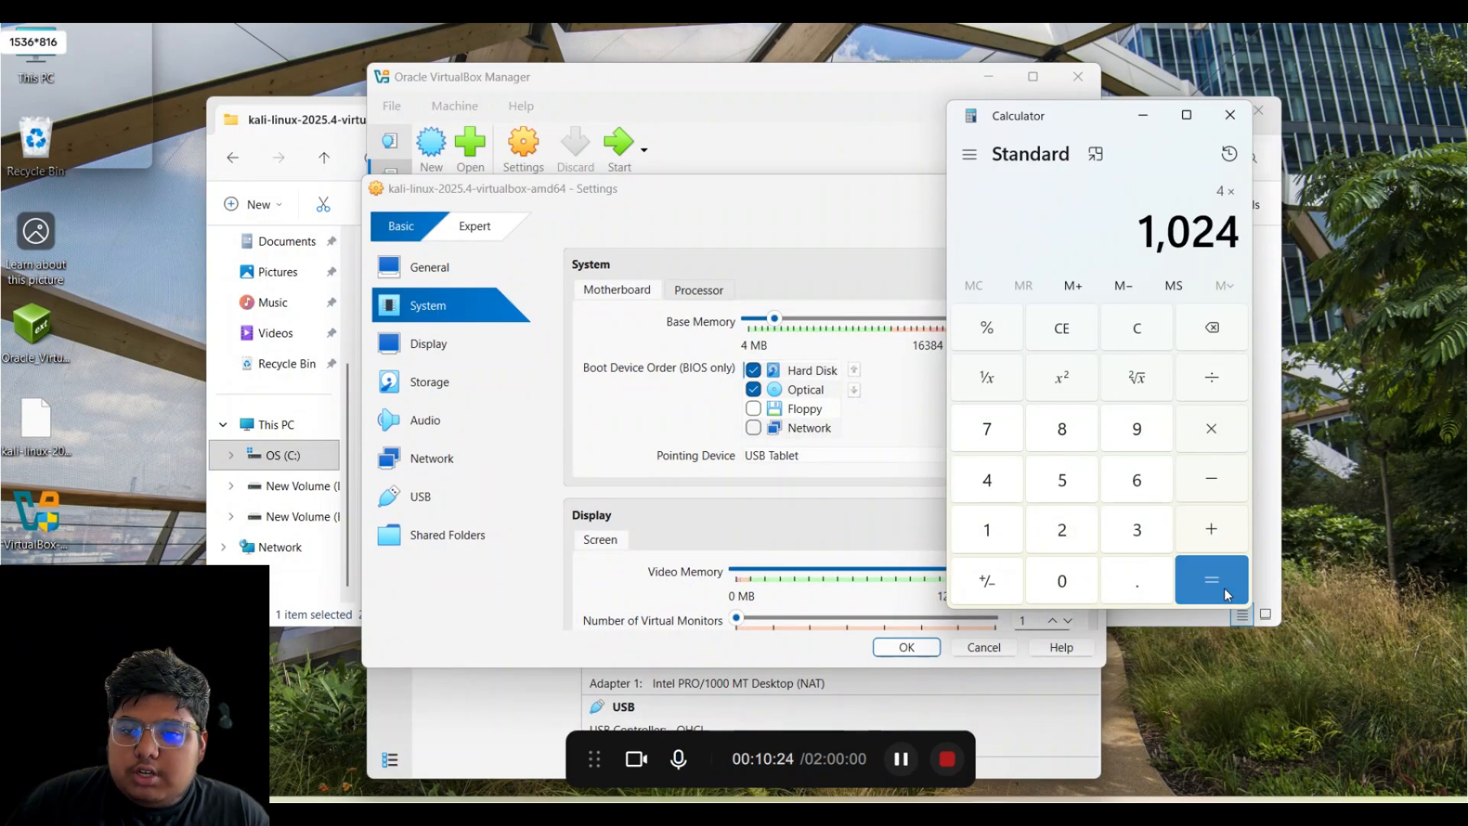
pyautogui.click(1212, 581)
pyautogui.click(1231, 114)
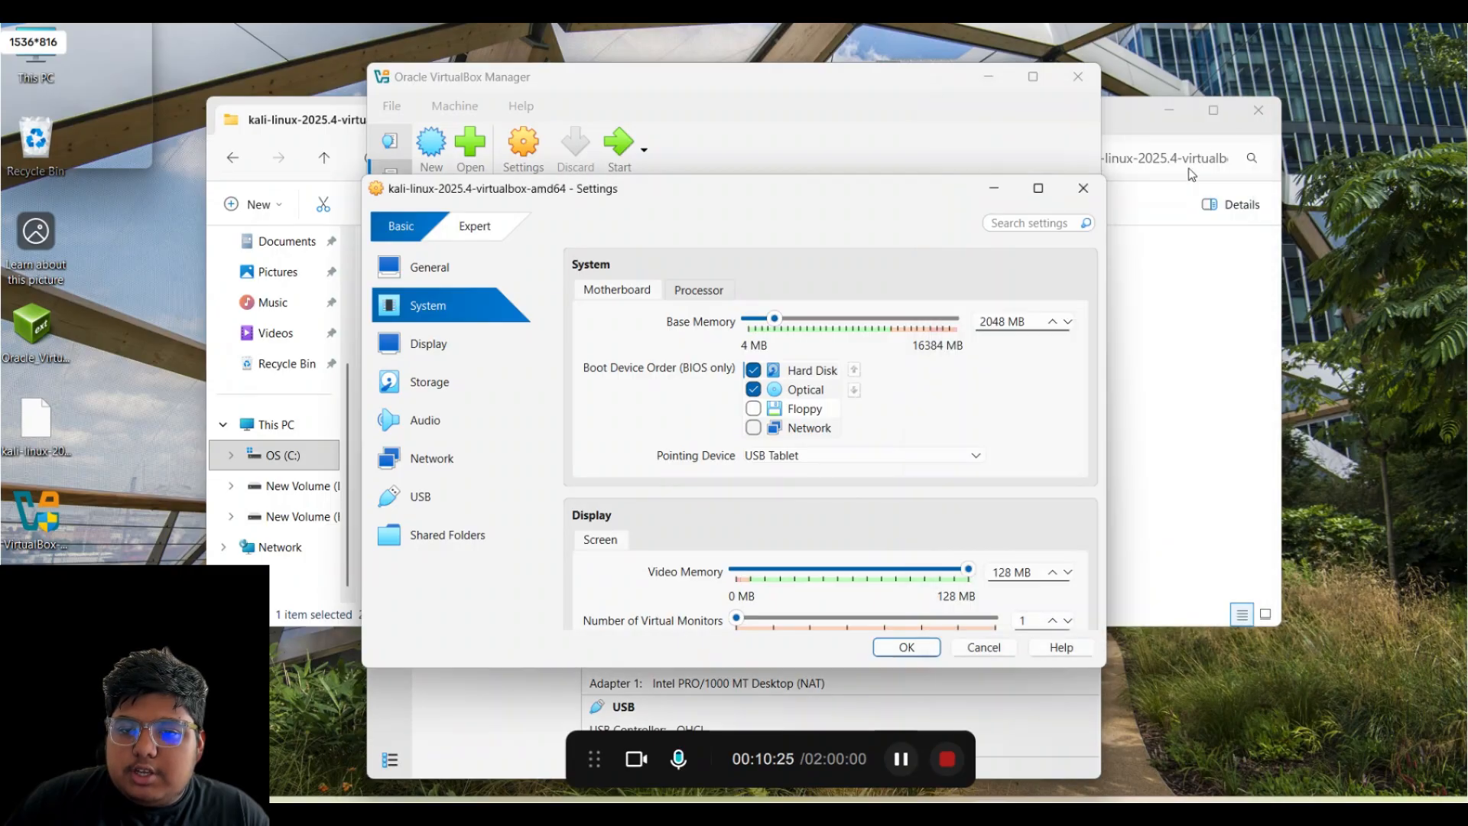
# - Set base memory to 4096 MB and raise the processor count to 4 CPUs
pyautogui.doubleClick(993, 321)
pyautogui.write('4096')
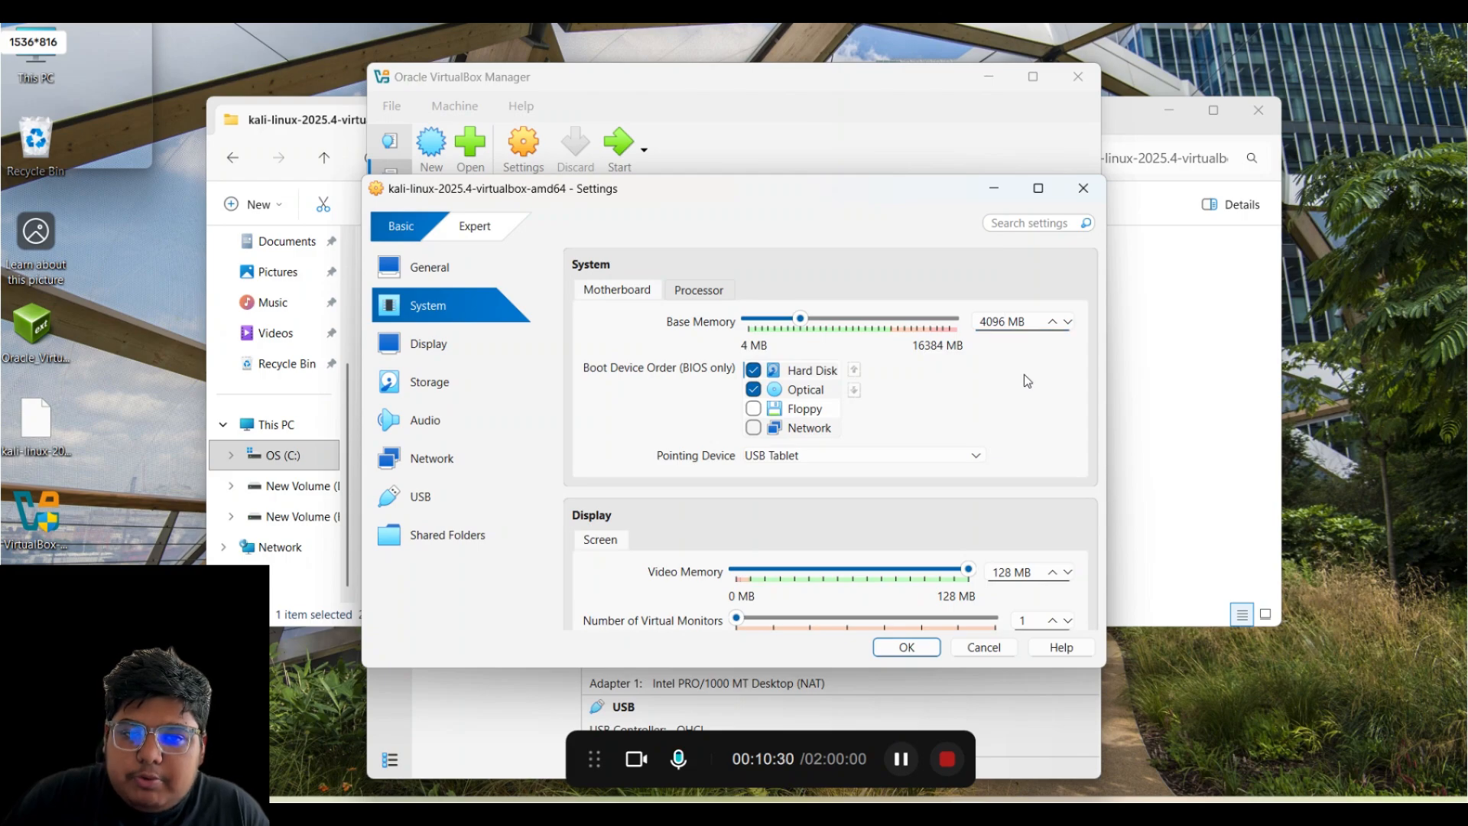
pyautogui.click(702, 296)
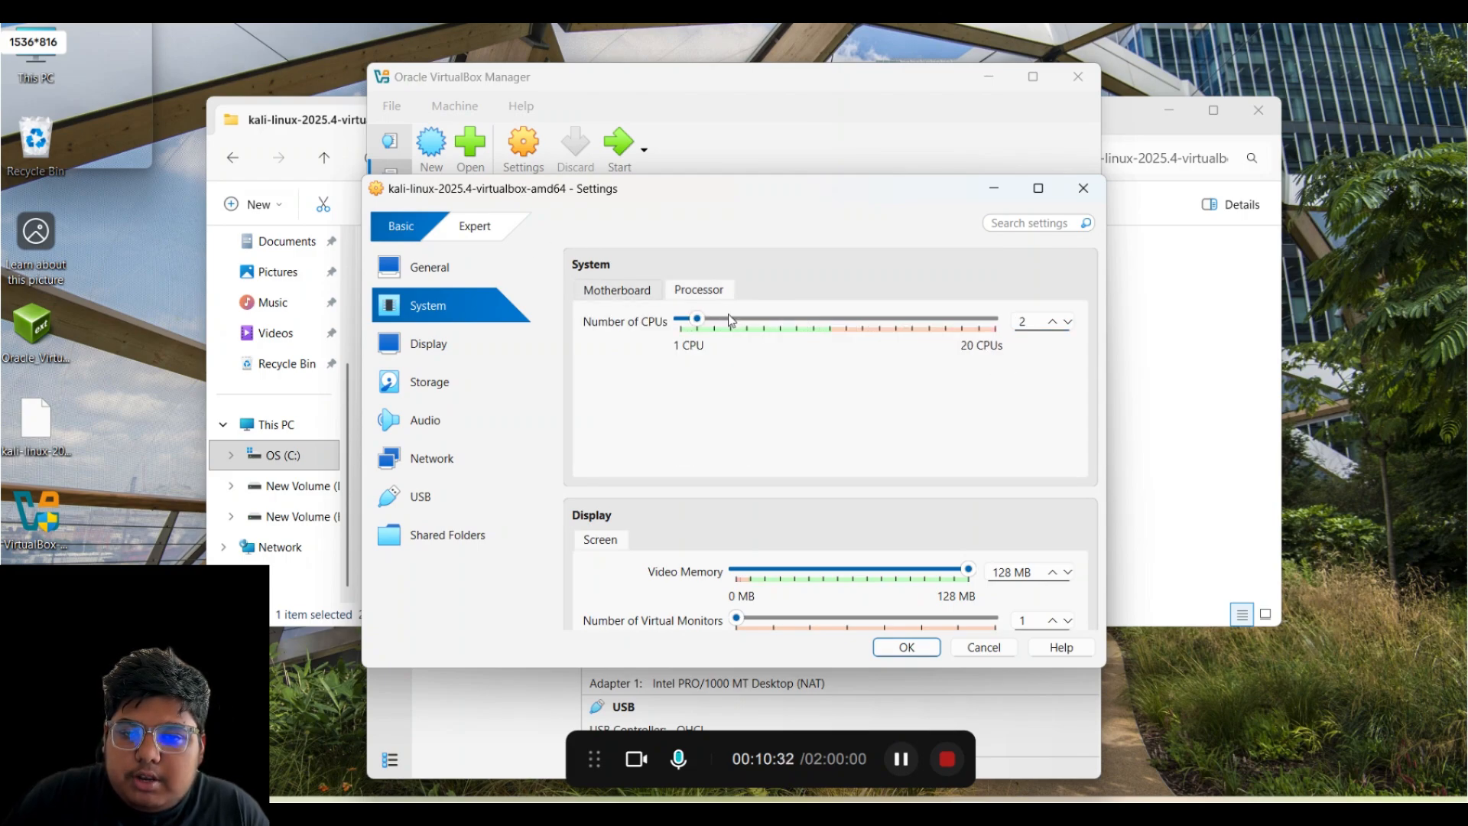
pyautogui.click(1054, 321)
pyautogui.click(1054, 321)
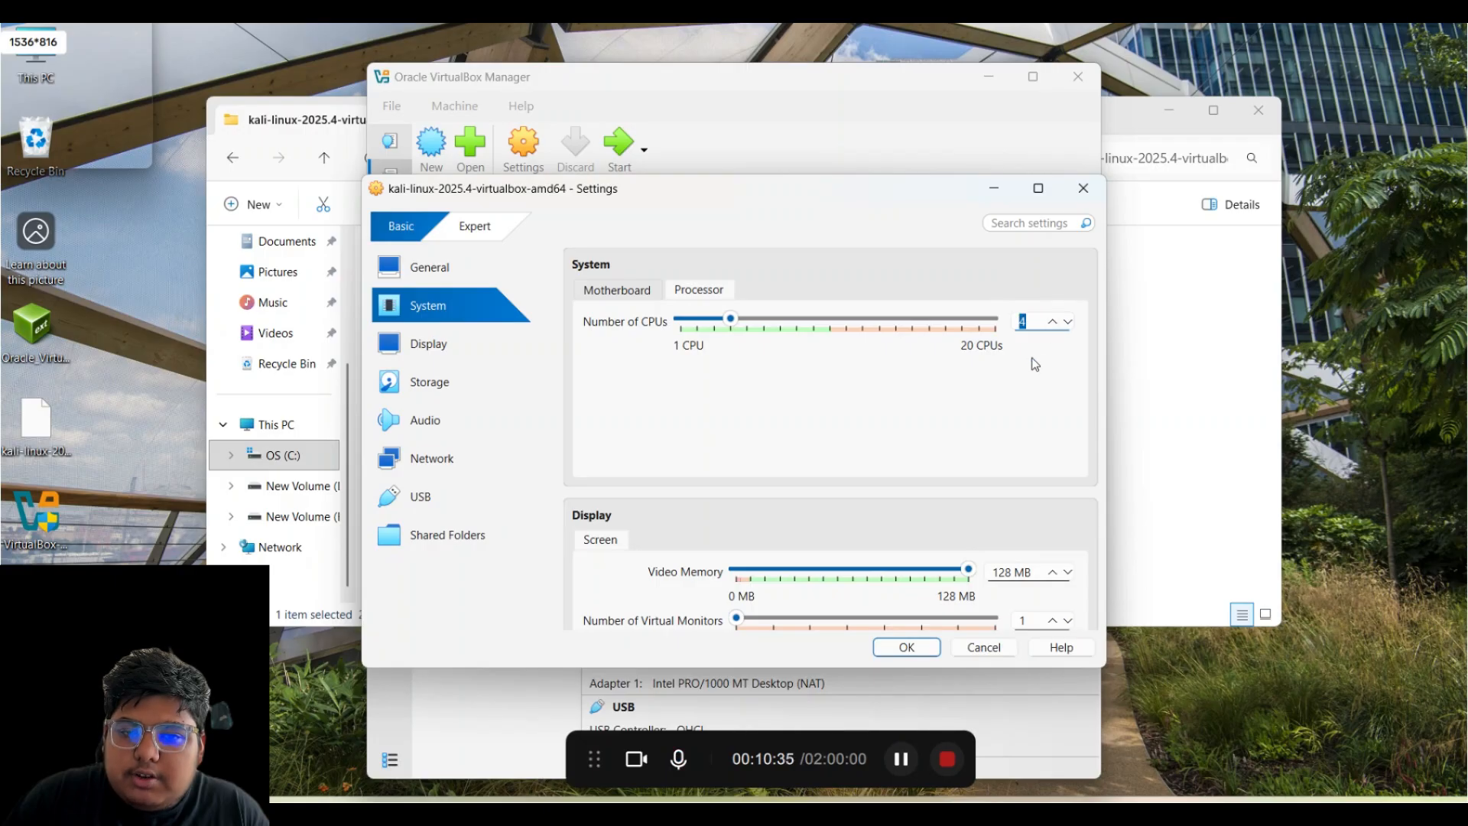
# - Review the Storage settings and scroll down to Network (NAT) and USB
pyautogui.click(661, 291)
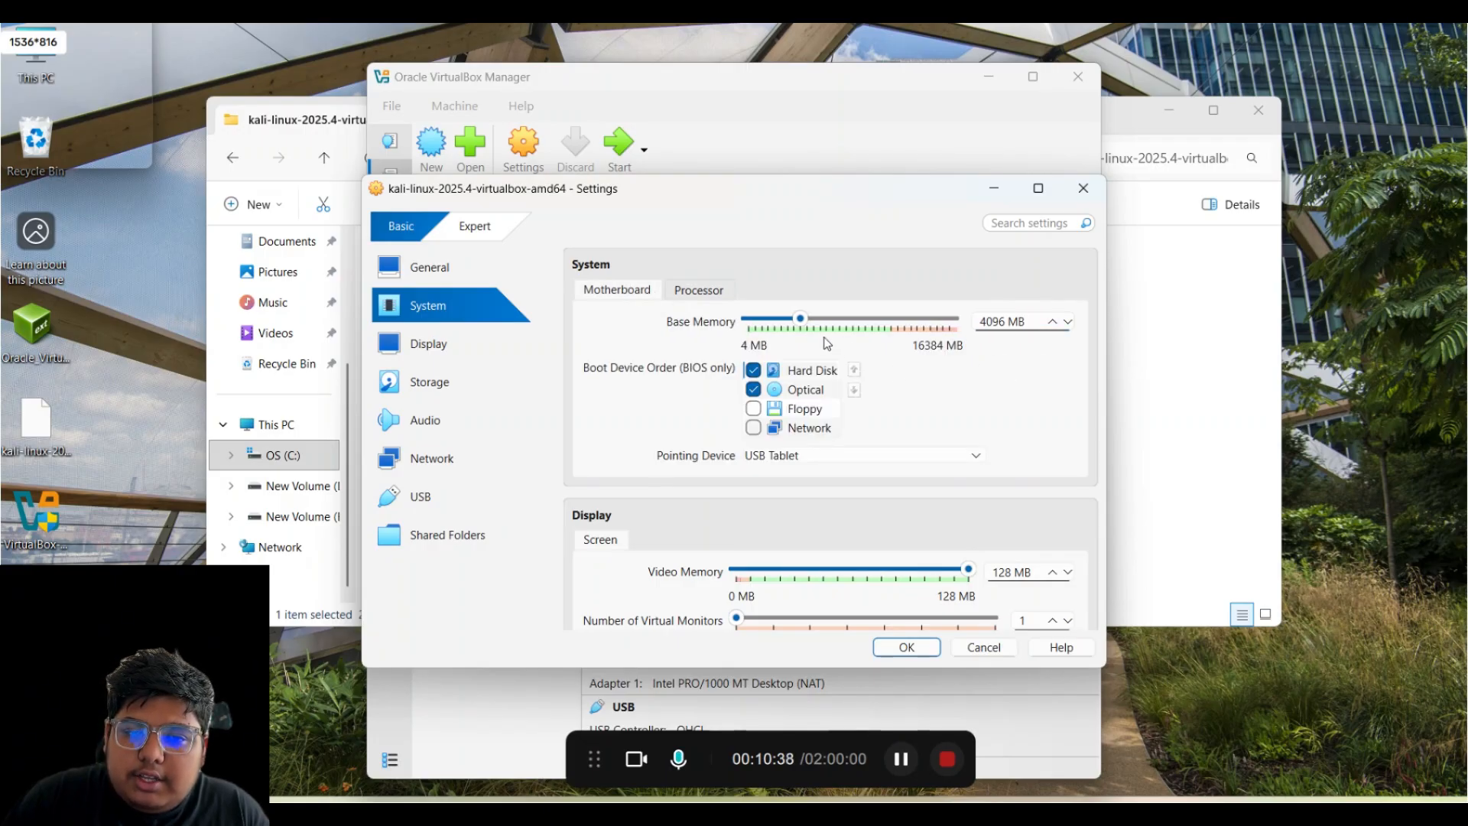
pyautogui.scroll(-3, 841, 374)
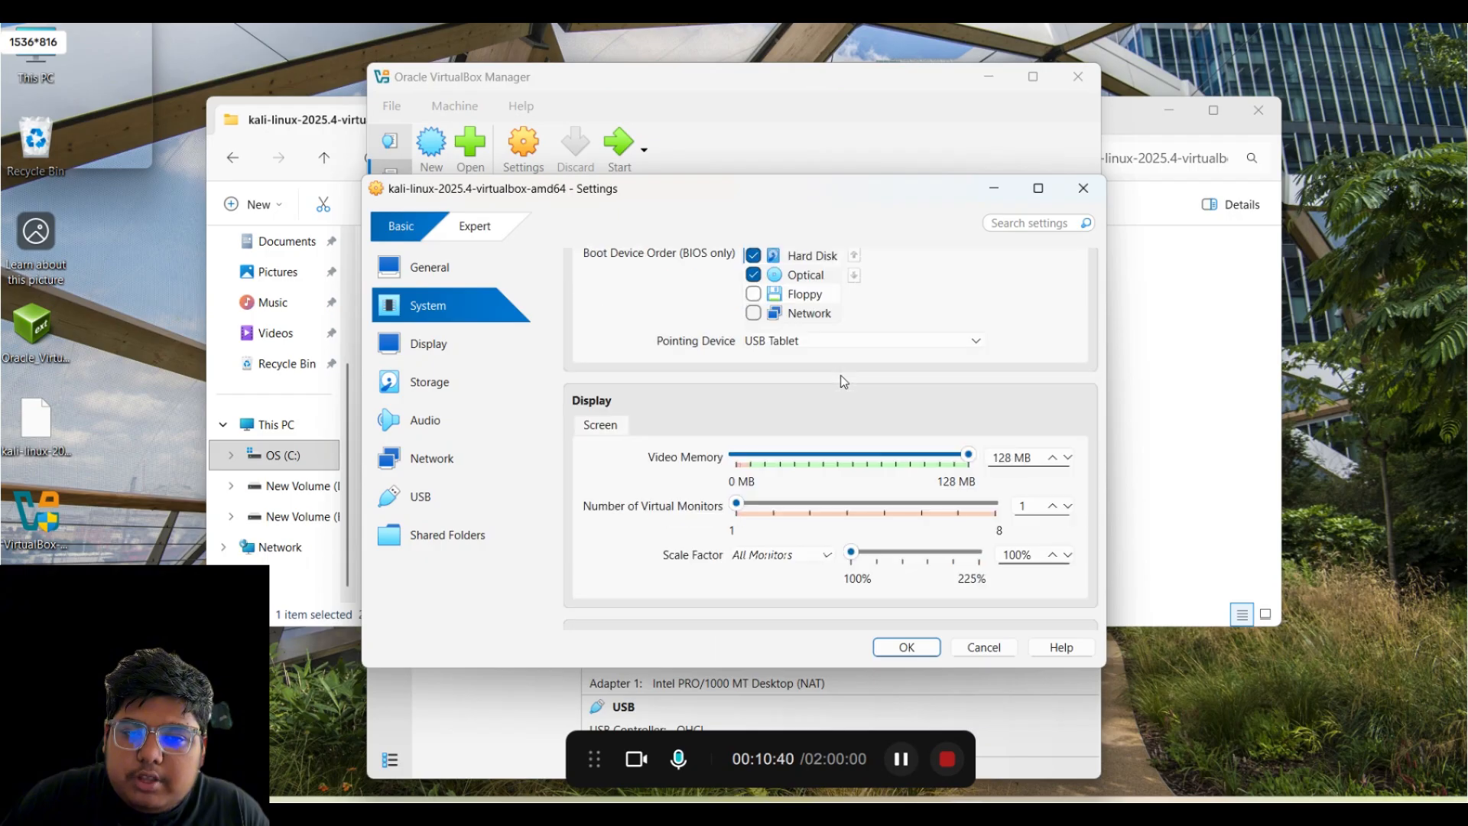
pyautogui.scroll(-6, 840, 401)
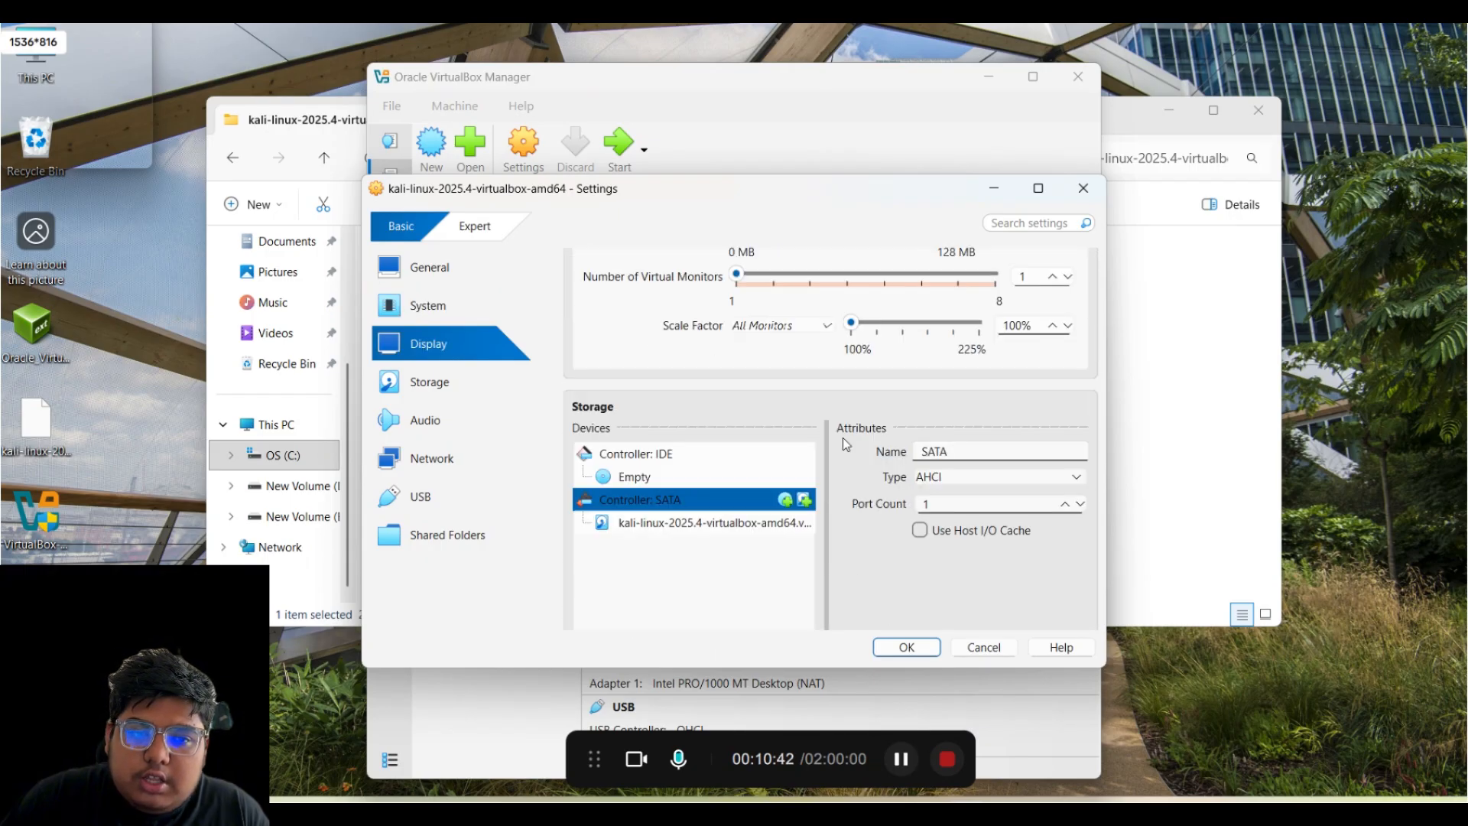
pyautogui.scroll(8, 841, 436)
pyautogui.click(464, 391)
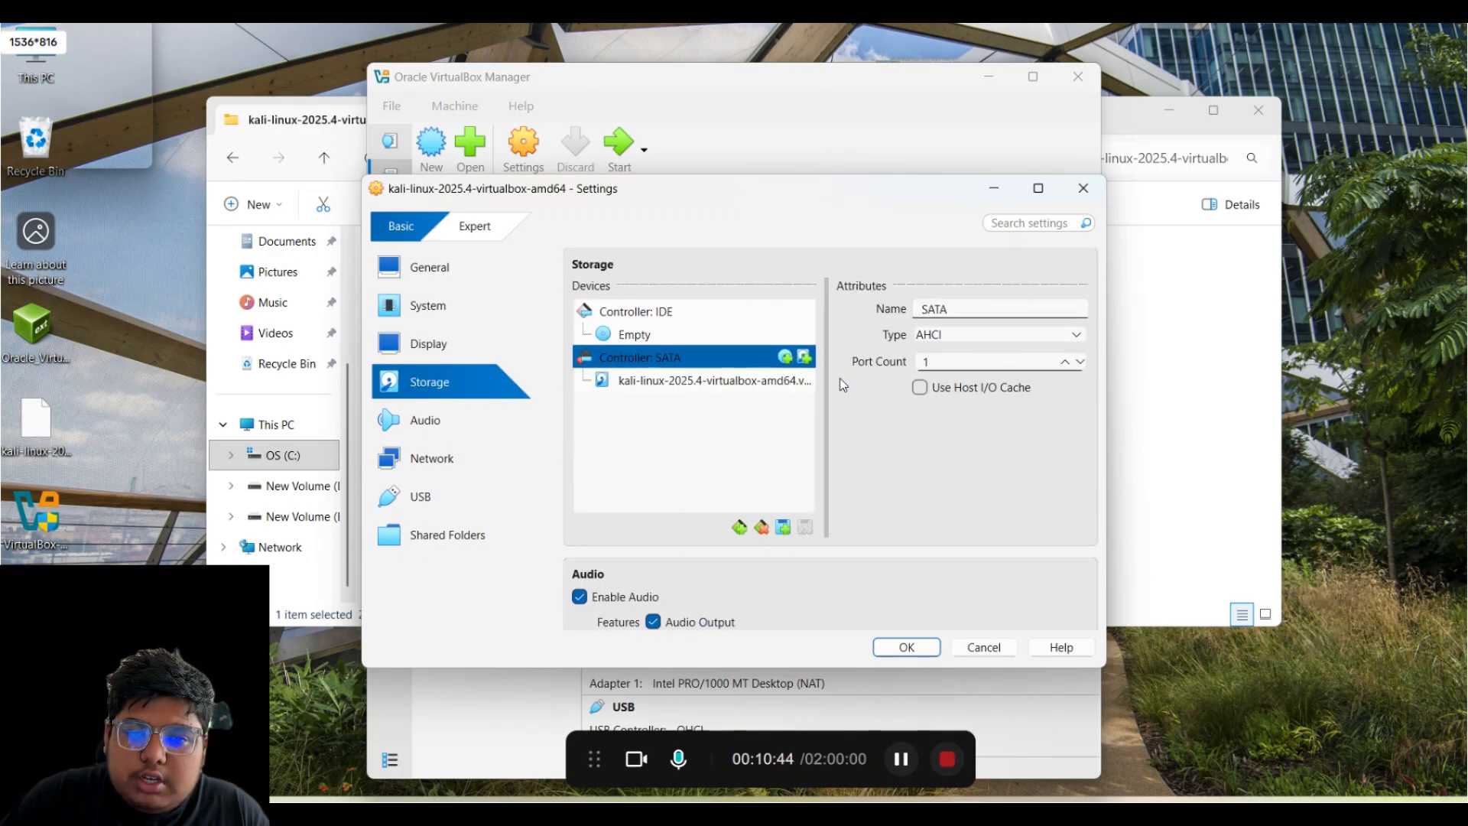
pyautogui.scroll(-2, 841, 382)
pyautogui.scroll(-6, 750, 393)
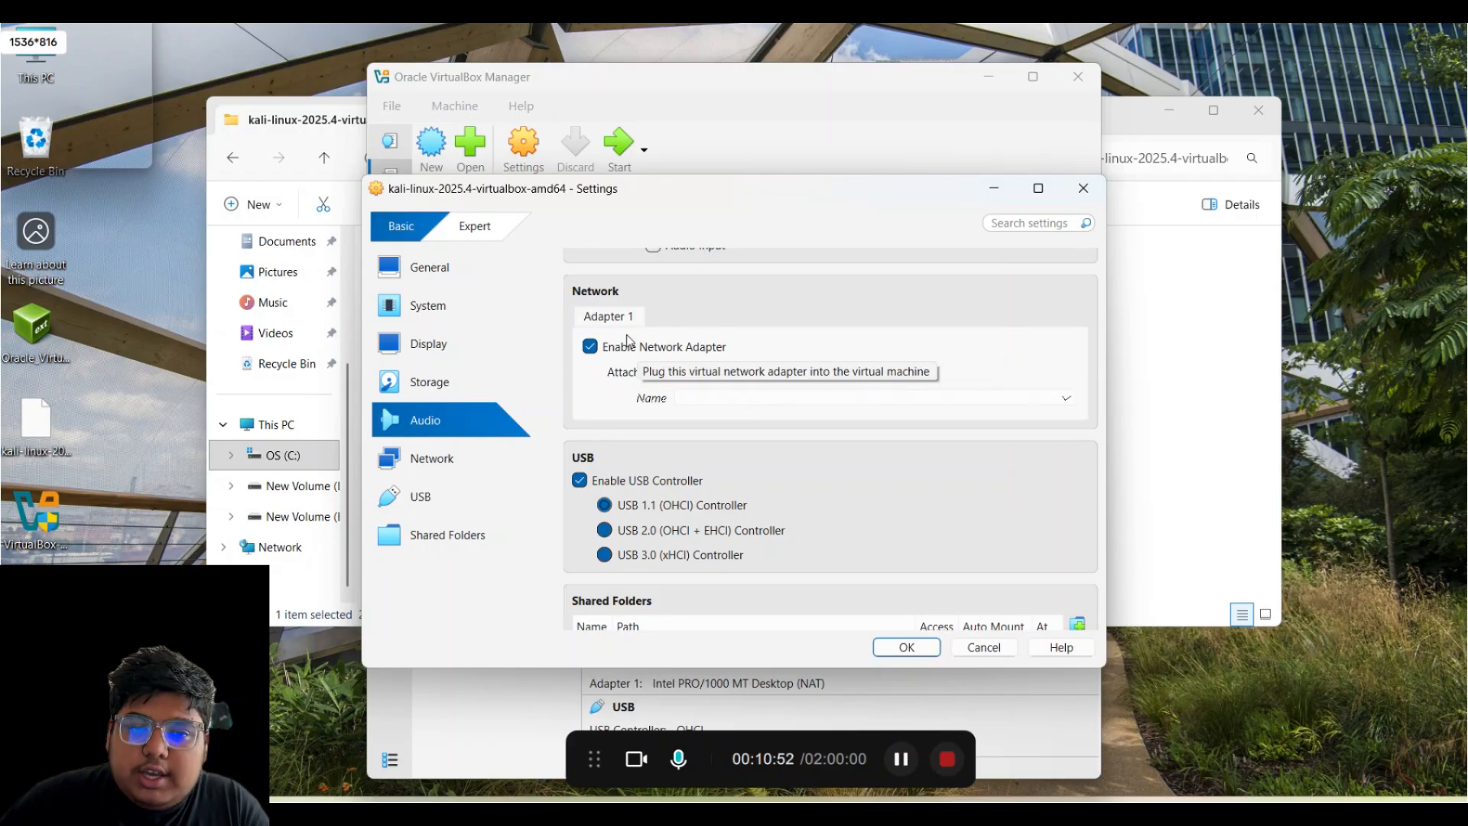
pyautogui.click(700, 372)
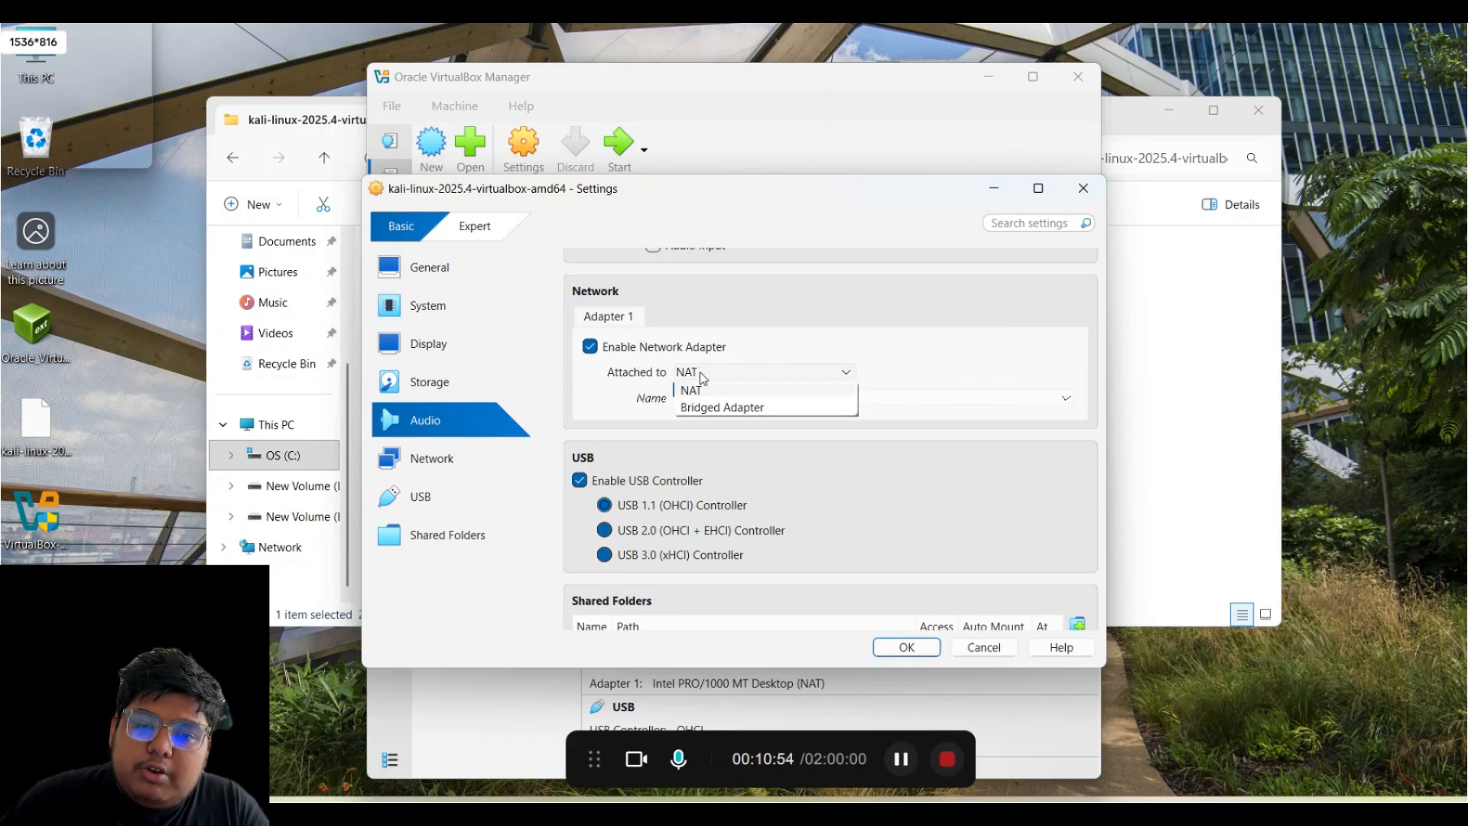
pyautogui.click(700, 372)
pyautogui.click(699, 371)
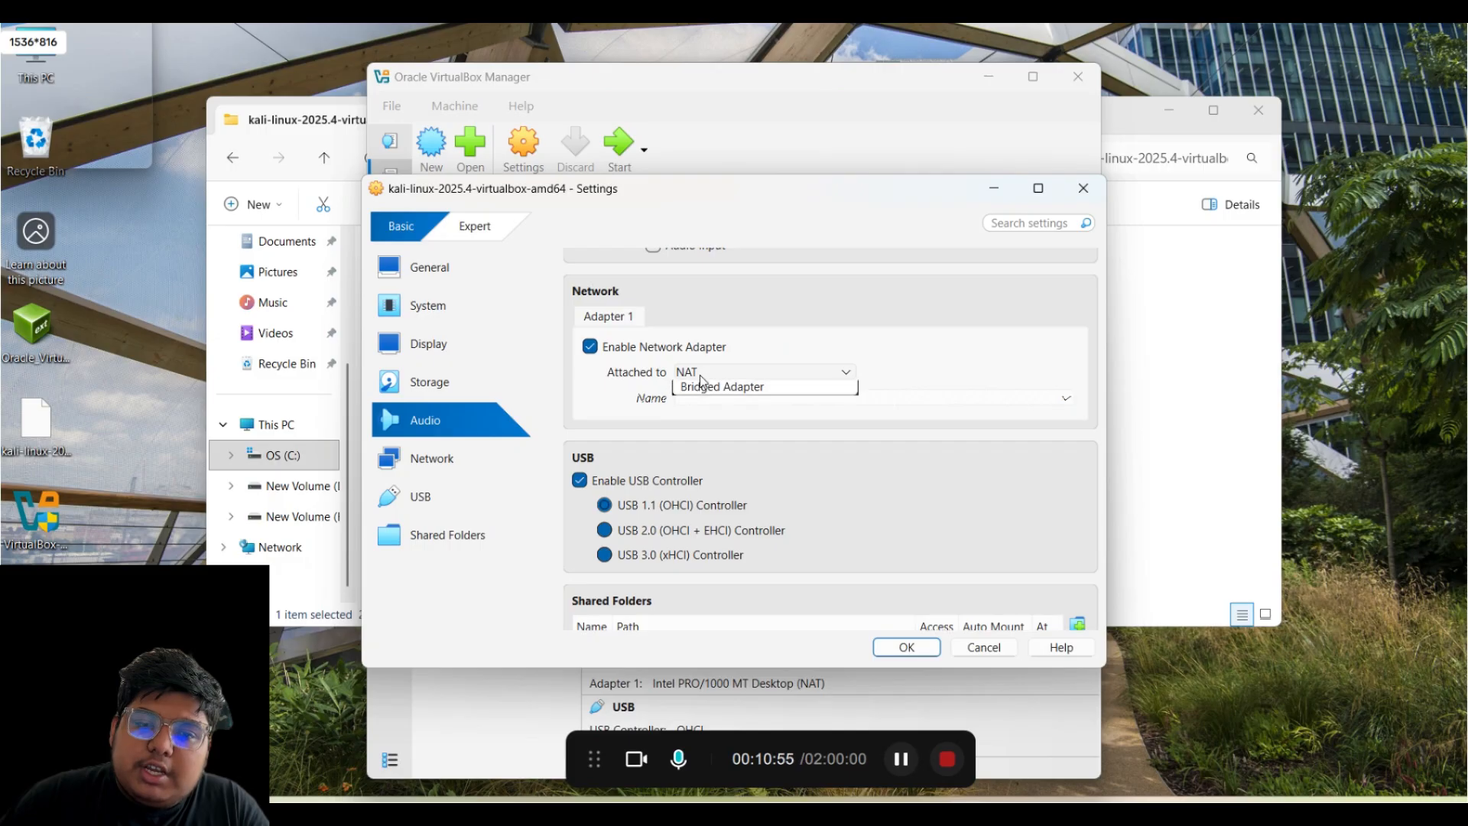
pyautogui.click(807, 336)
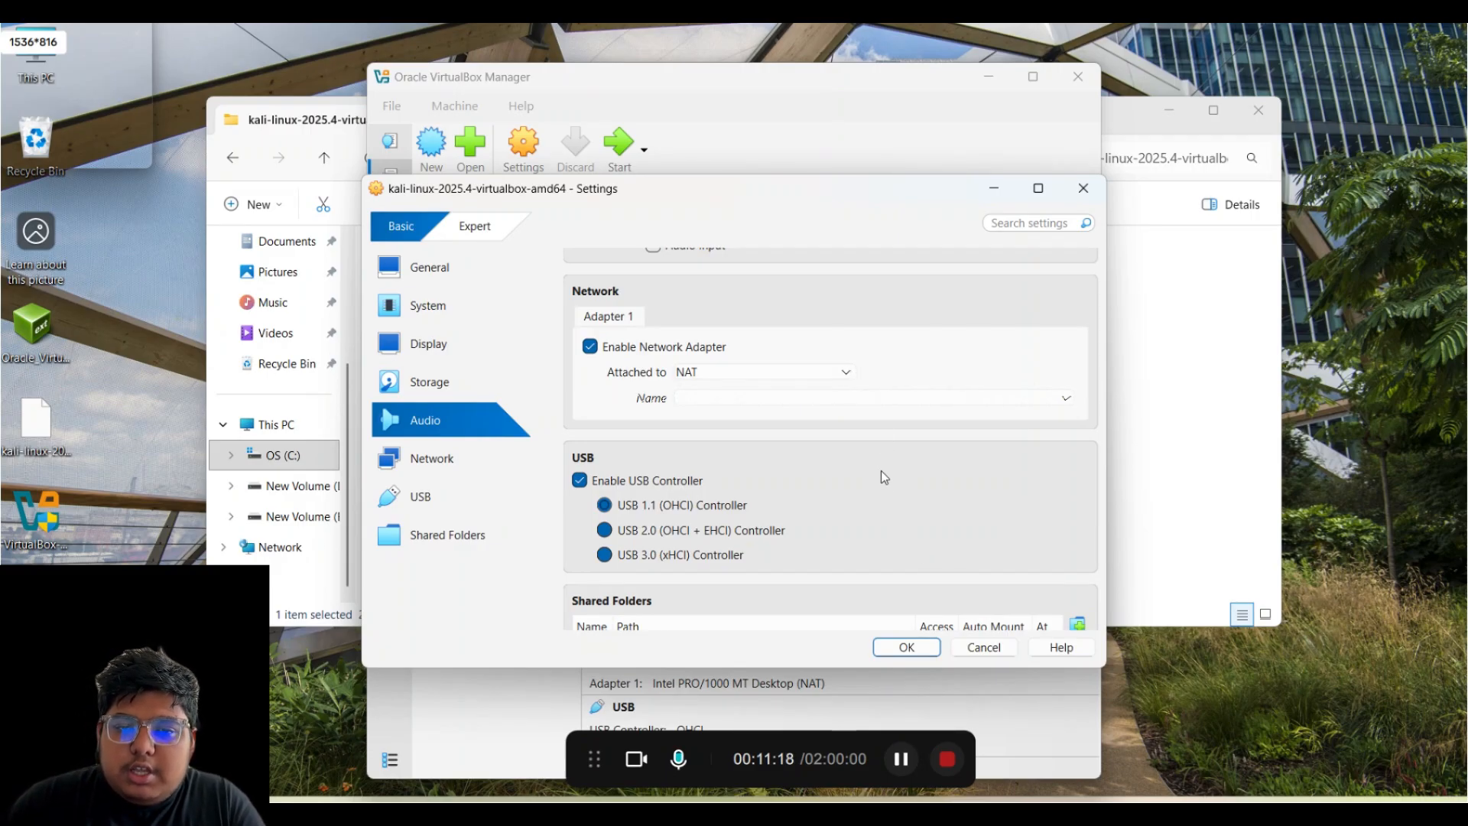
# - Confirm 4 CPUs on the Processor tab and save the settings with OK
pyautogui.scroll(5, 881, 470)
pyautogui.scroll(4, 878, 463)
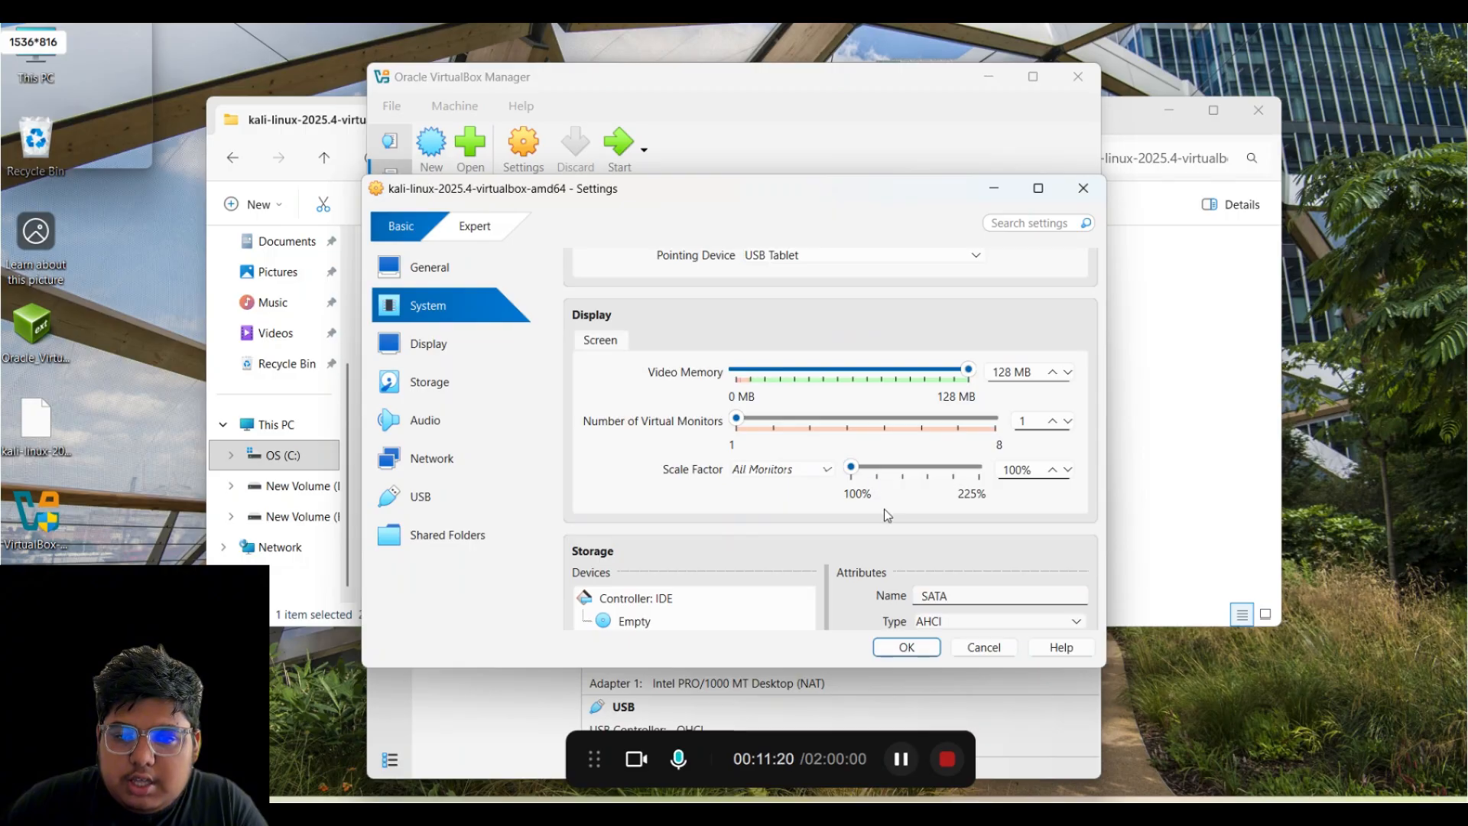
pyautogui.scroll(1, 884, 526)
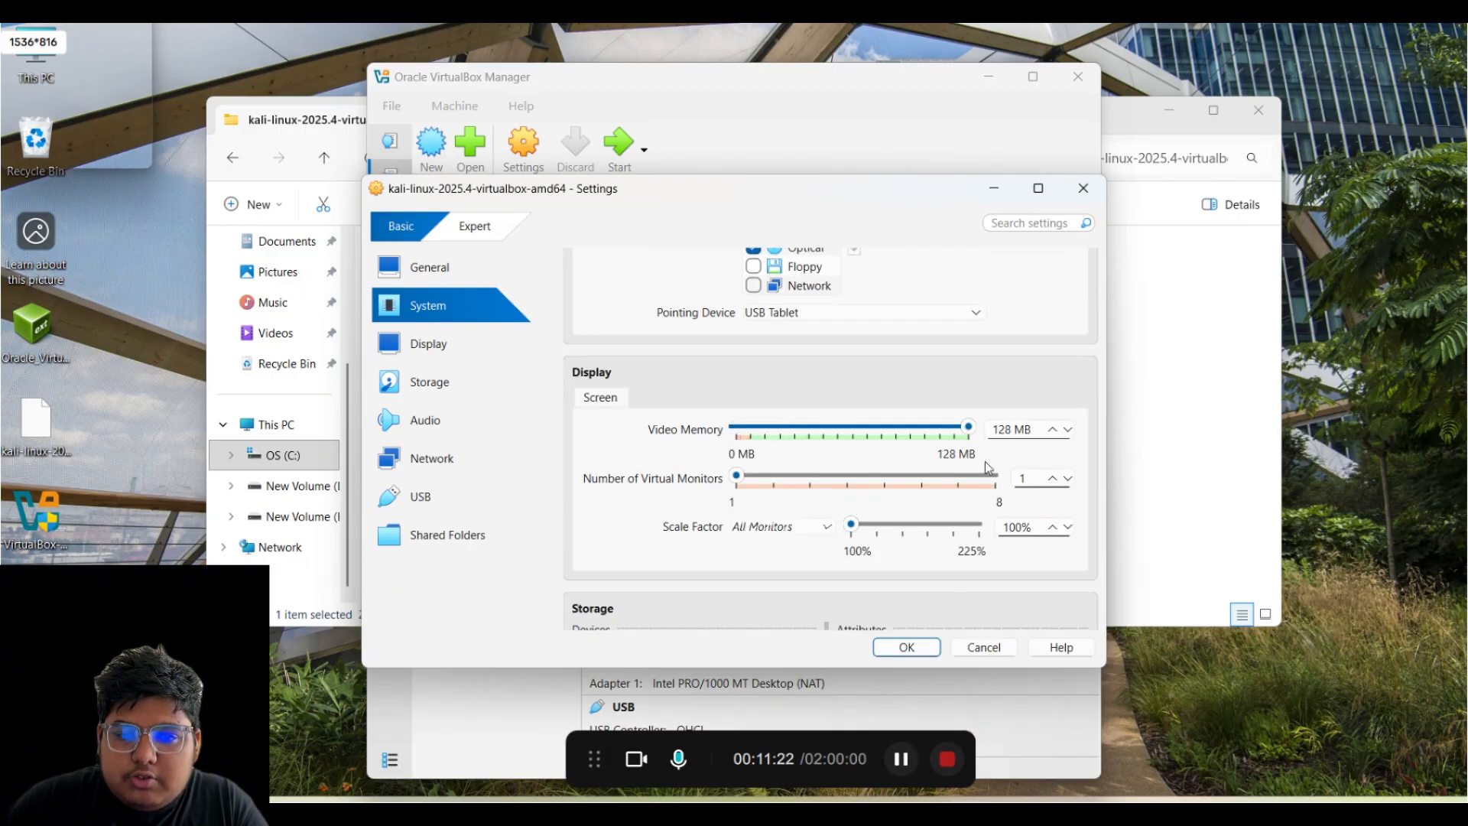
pyautogui.scroll(-4, 922, 505)
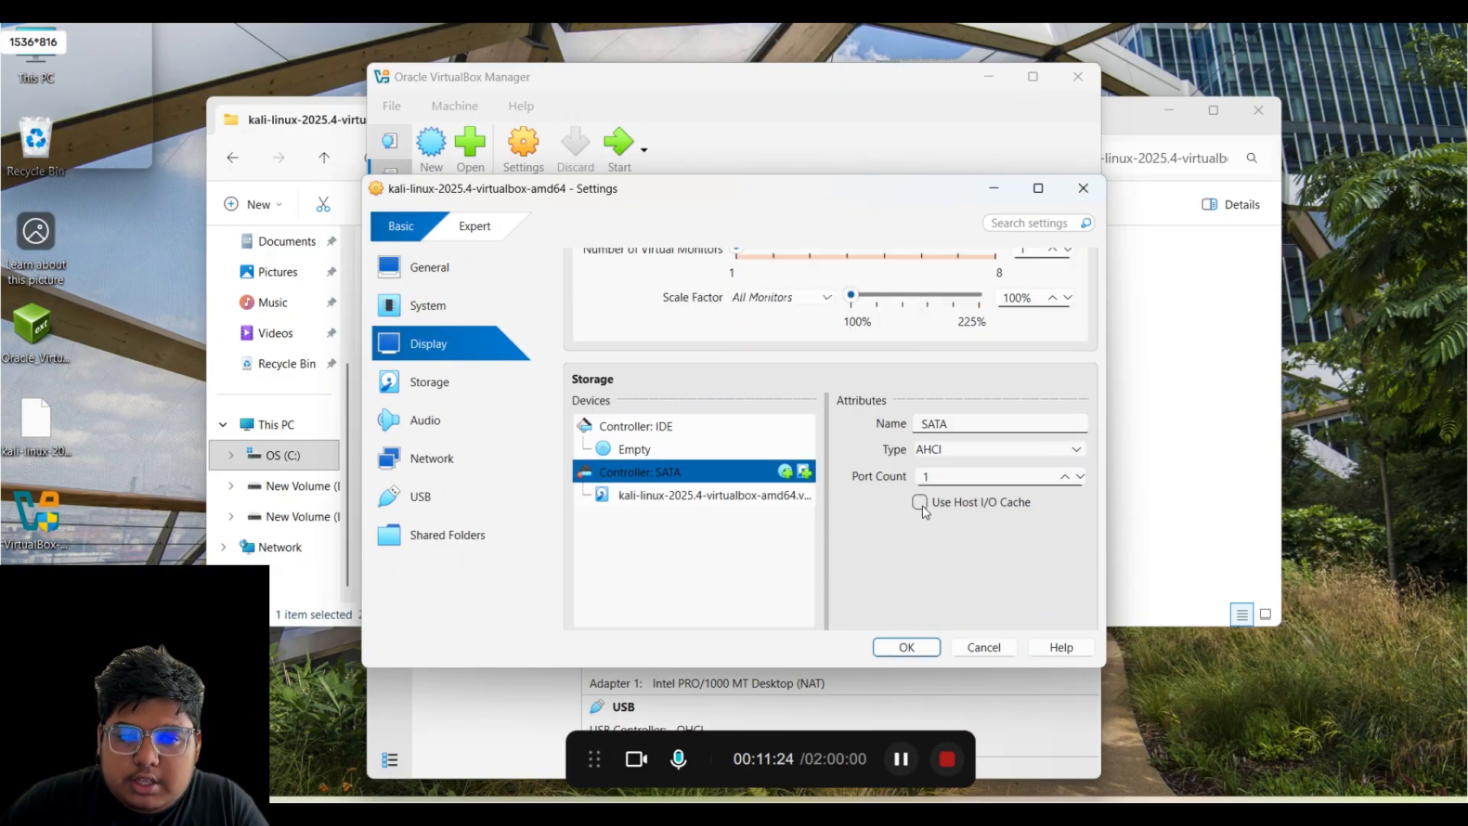
pyautogui.scroll(7, 922, 507)
pyautogui.scroll(1, 922, 506)
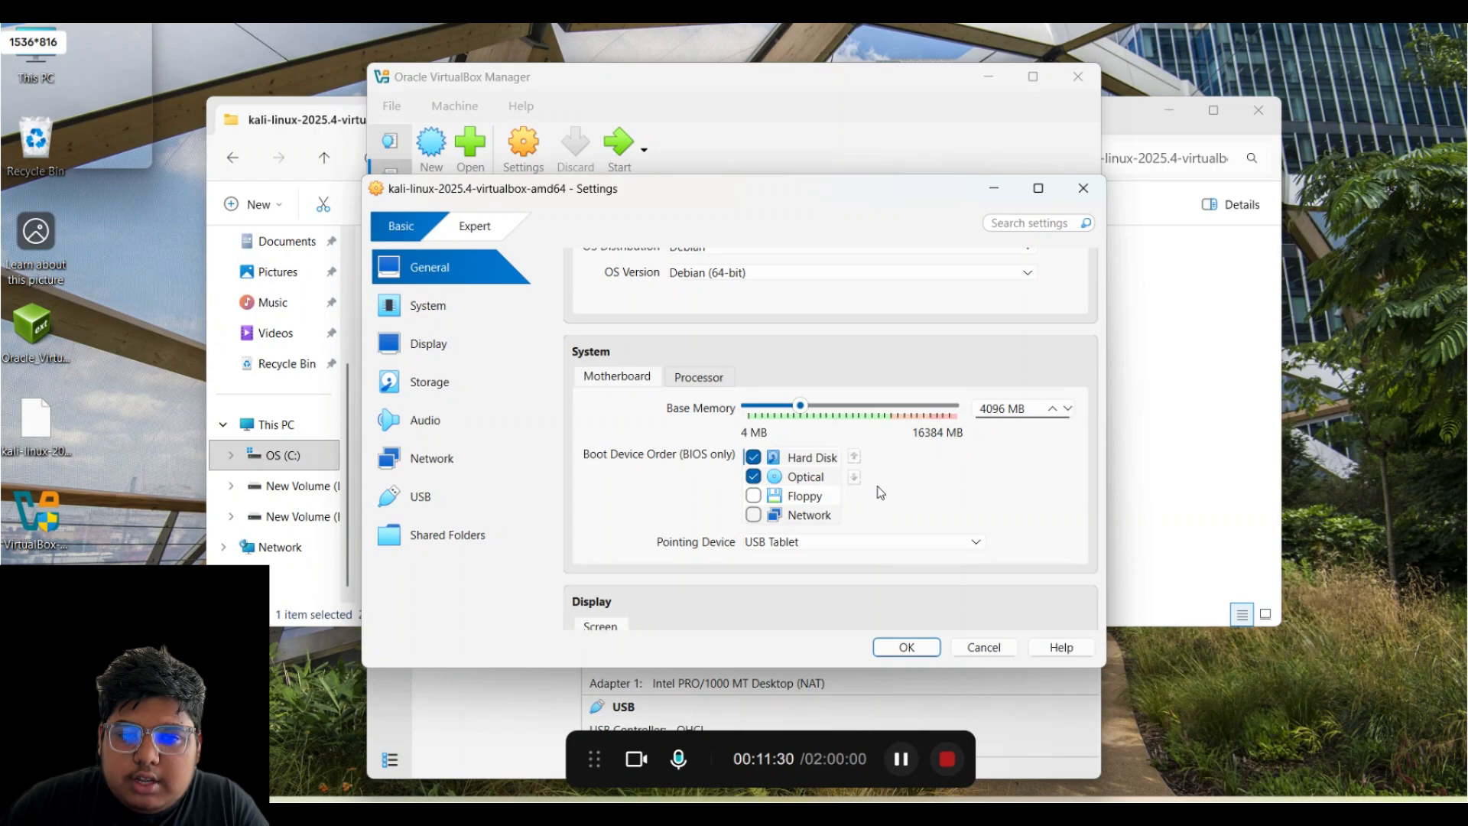
pyautogui.scroll(2, 879, 492)
pyautogui.scroll(-1, 718, 409)
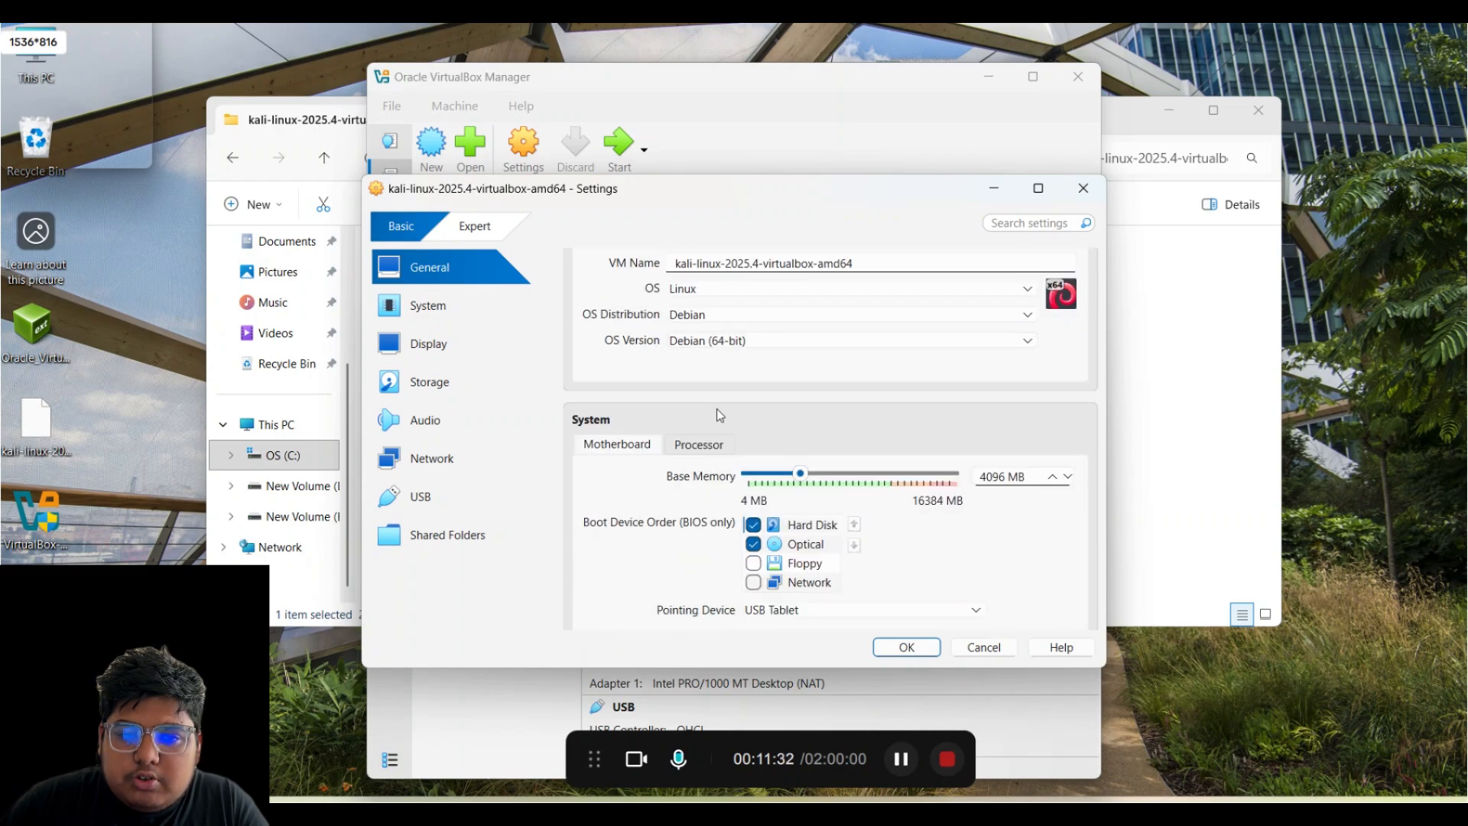
pyautogui.click(683, 445)
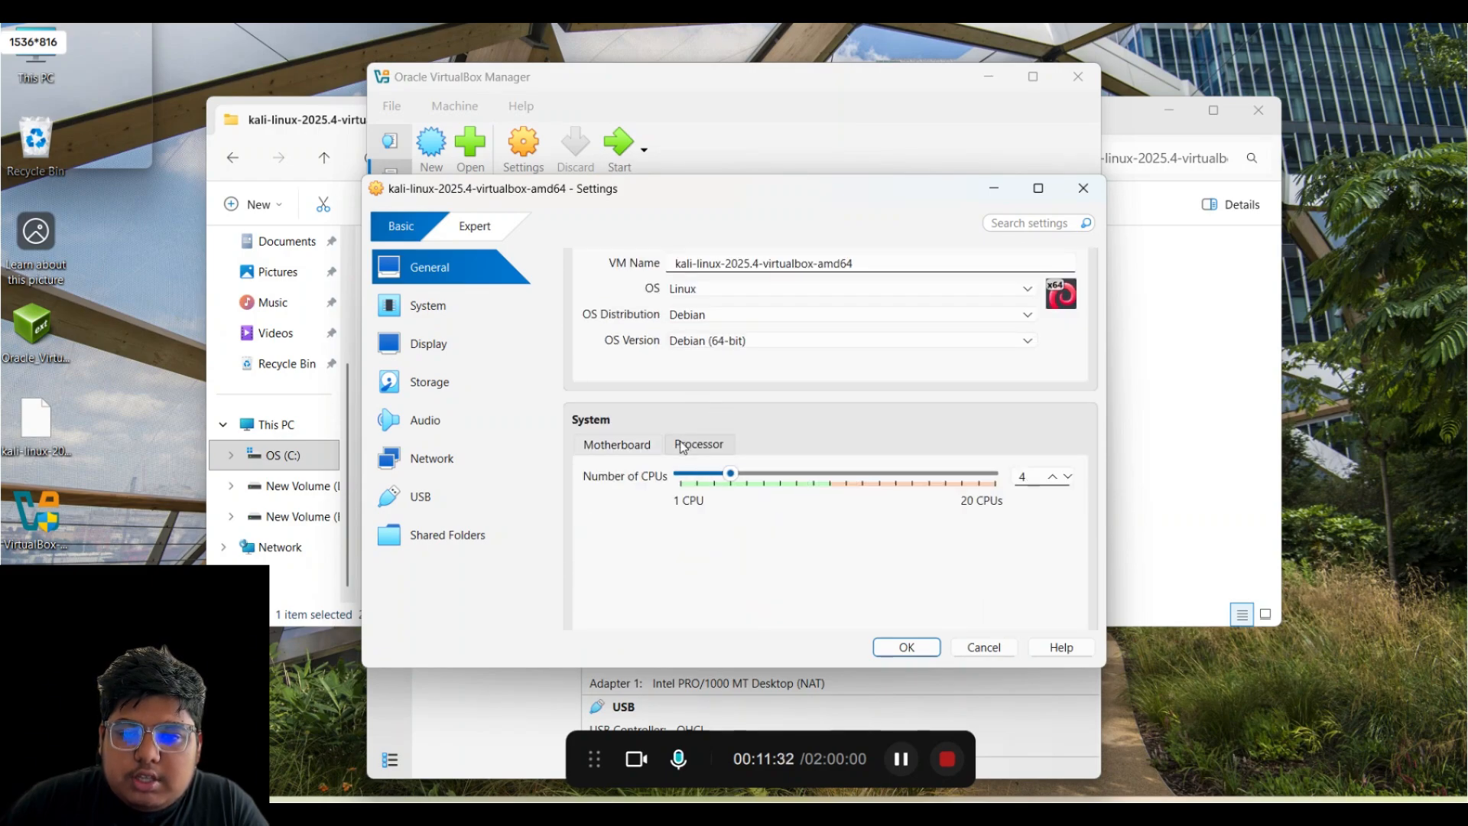
pyautogui.click(906, 650)
pyautogui.scroll(-1, 749, 572)
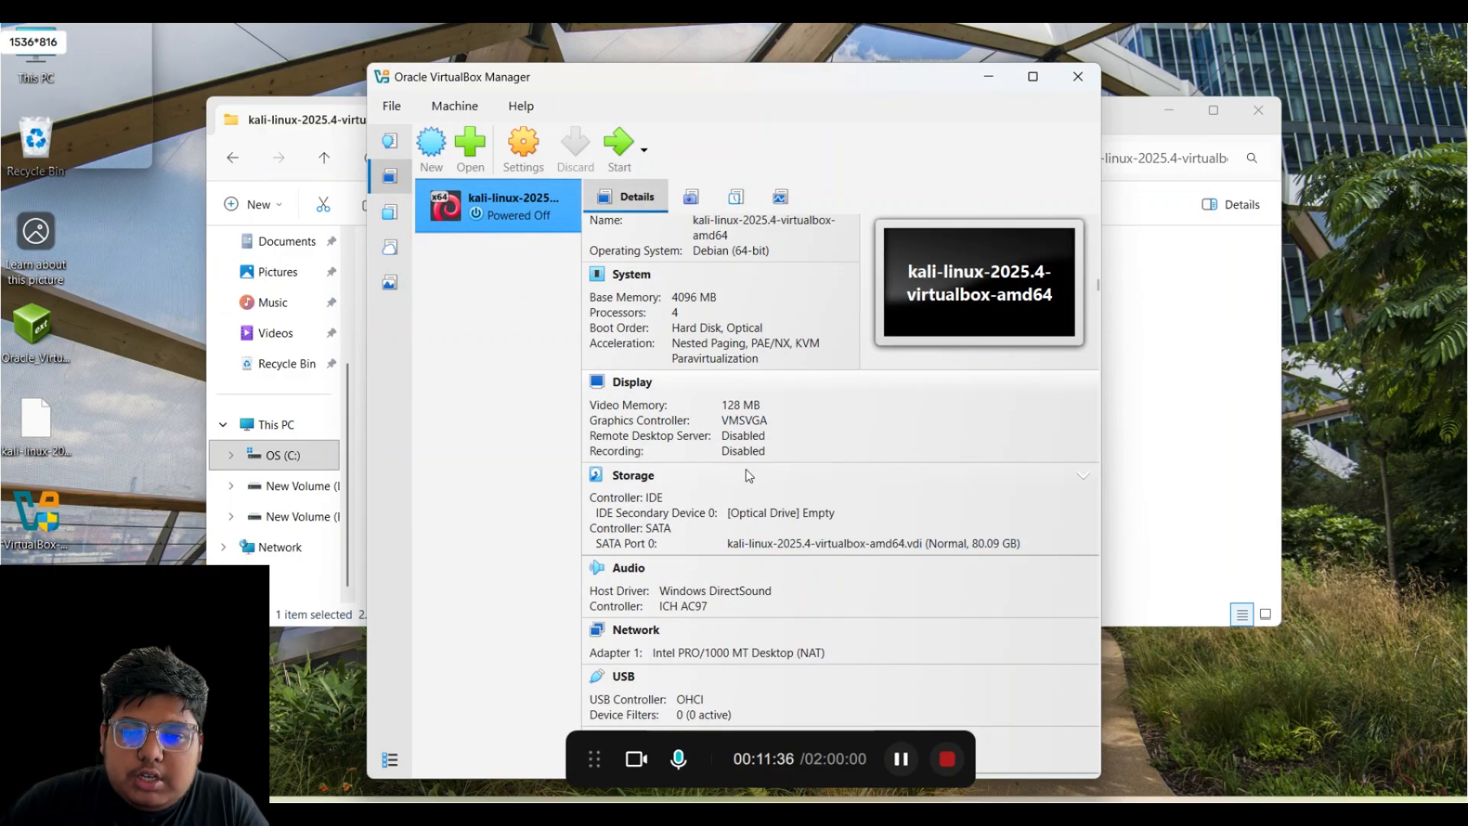
pyautogui.scroll(-3, 749, 572)
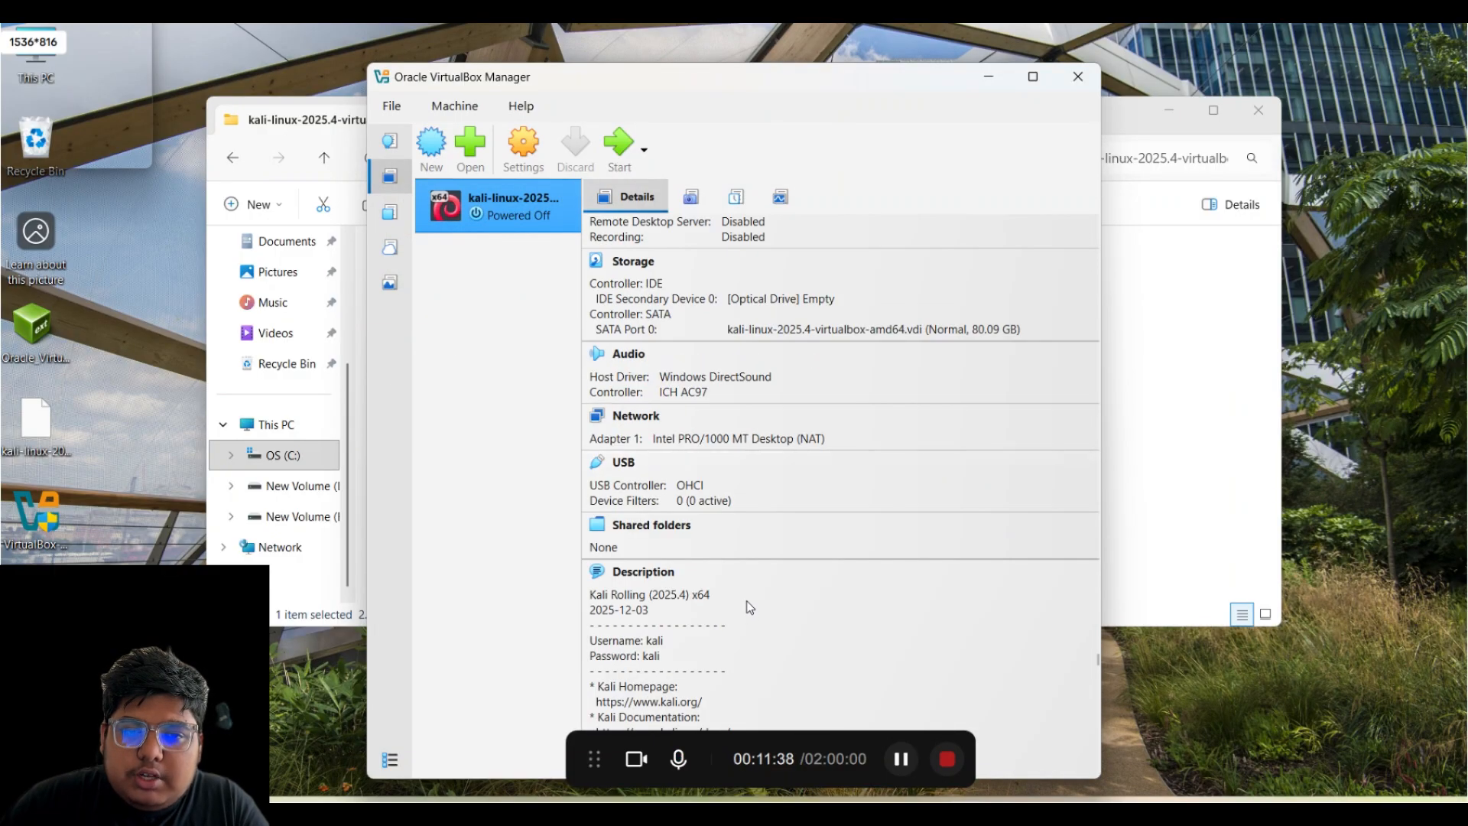
pyautogui.scroll(4, 729, 572)
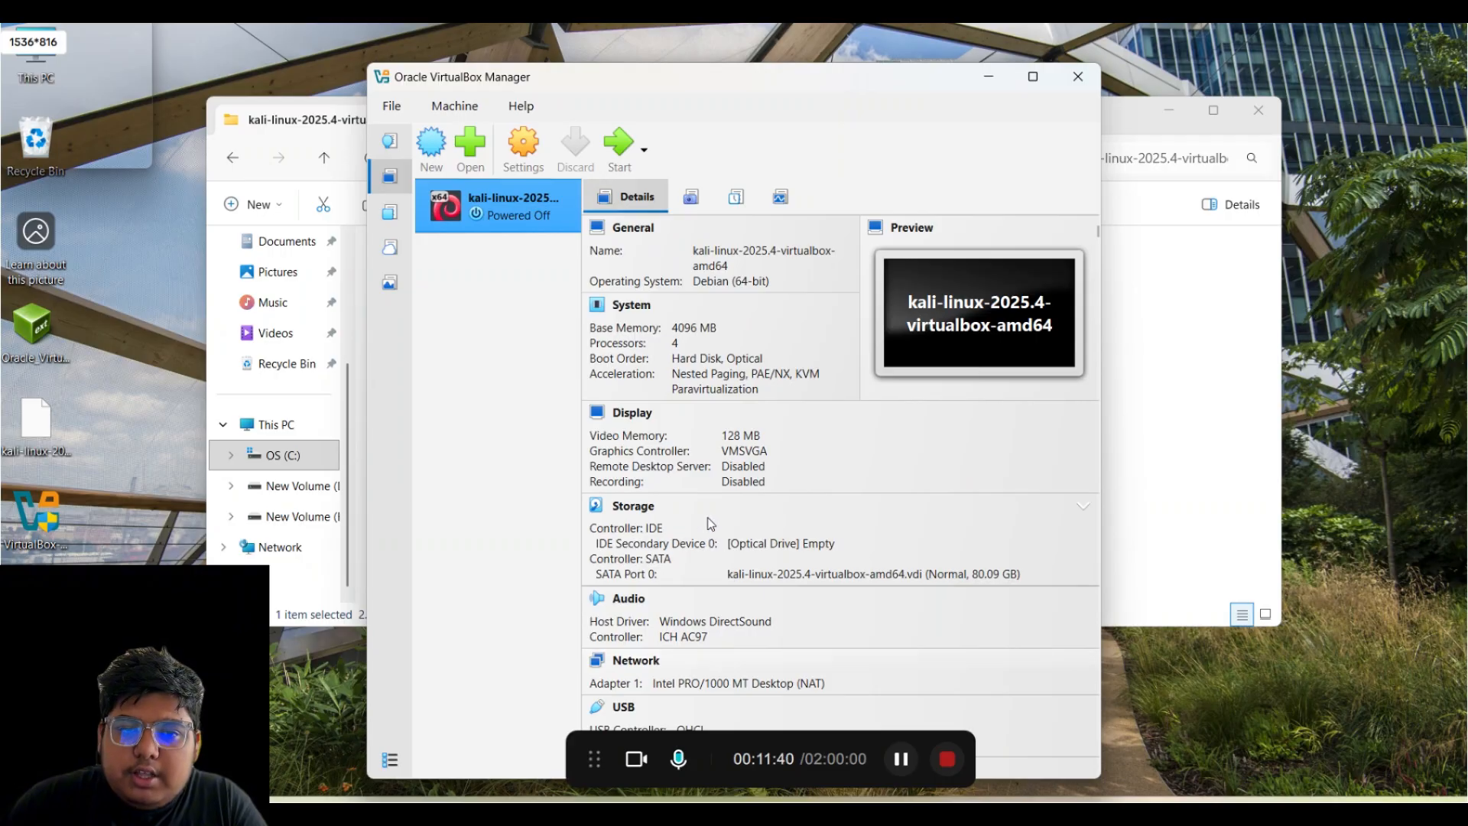
# - Start the Kali VM and wait for the GRUB boot menu to appear
pyautogui.click(620, 159)
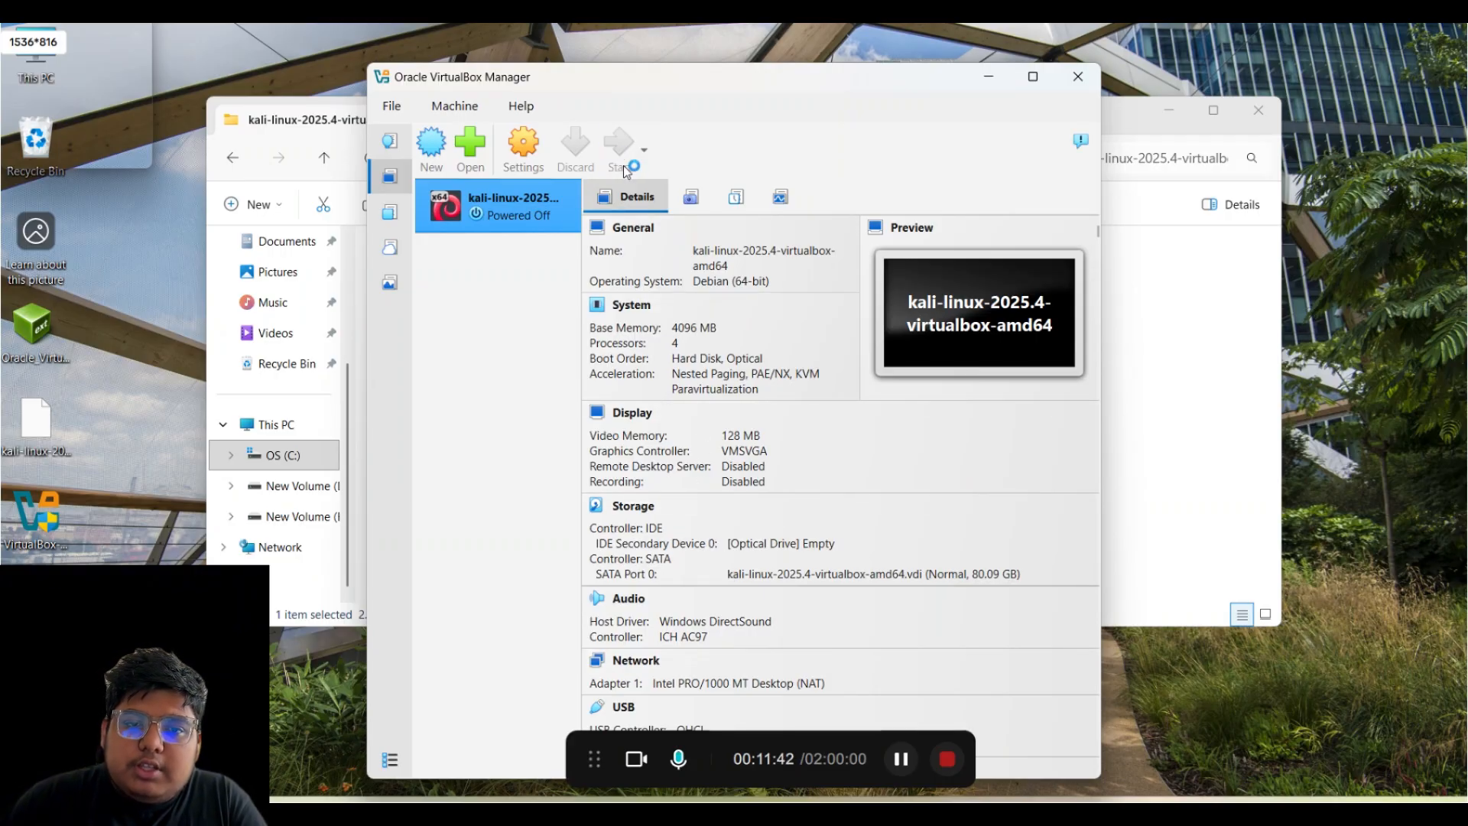
pyautogui.scroll(-2, 754, 455)
pyautogui.scroll(-5, 754, 455)
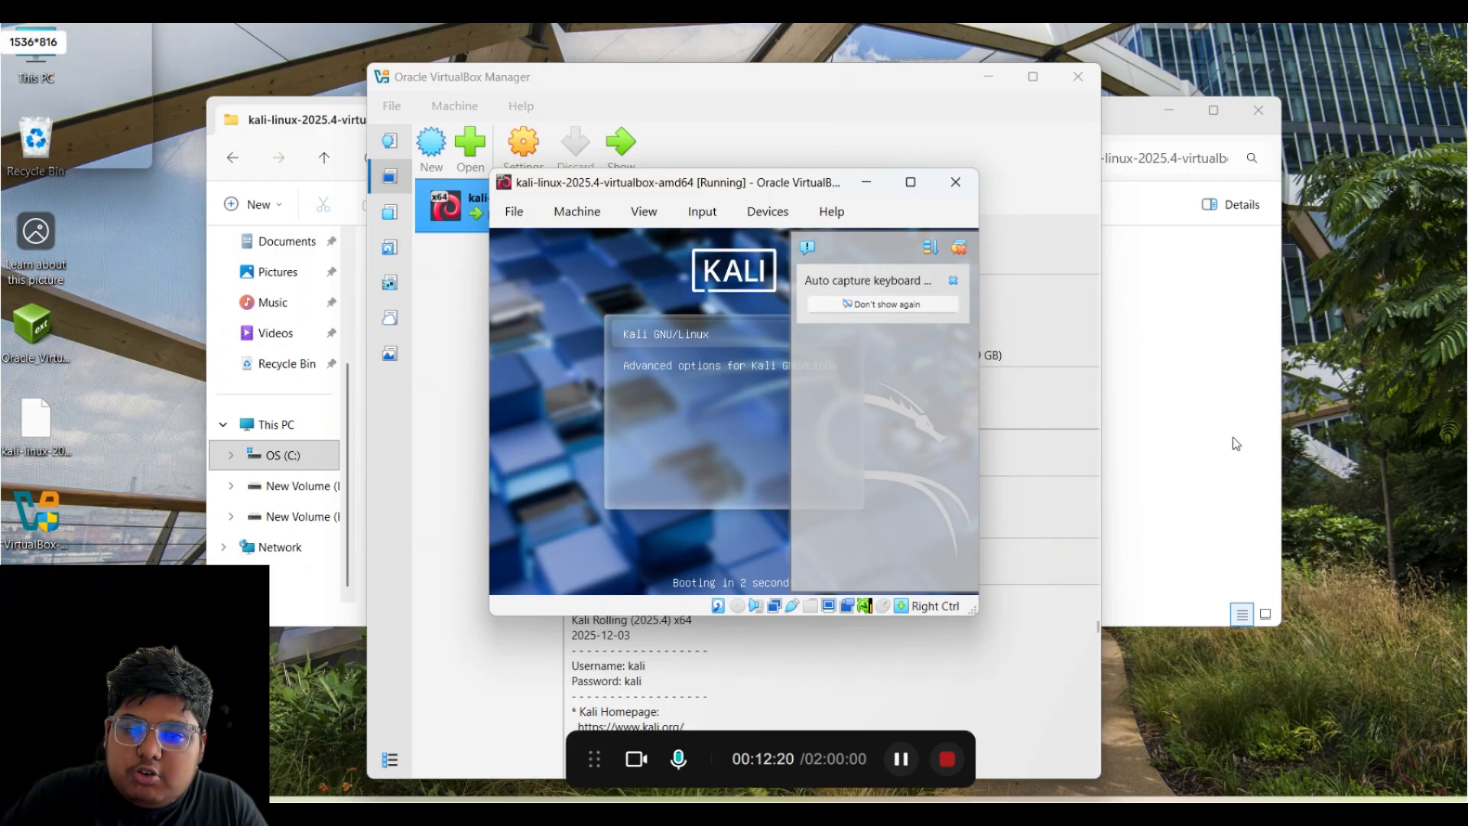
# - Dismiss the keyboard auto-capture notice and maximize the Kali VM window
pyautogui.click(893, 306)
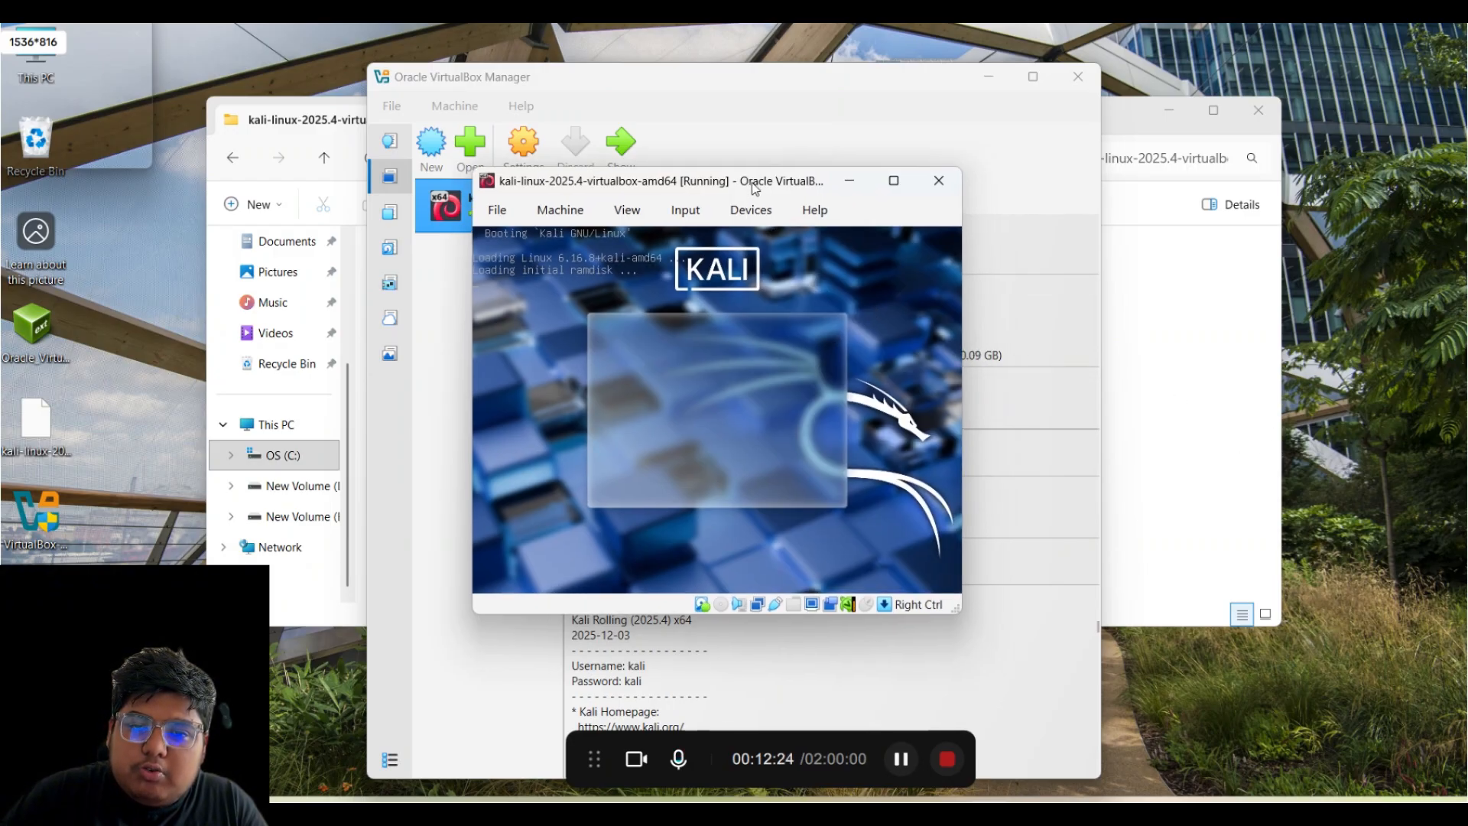
pyautogui.click(879, 182)
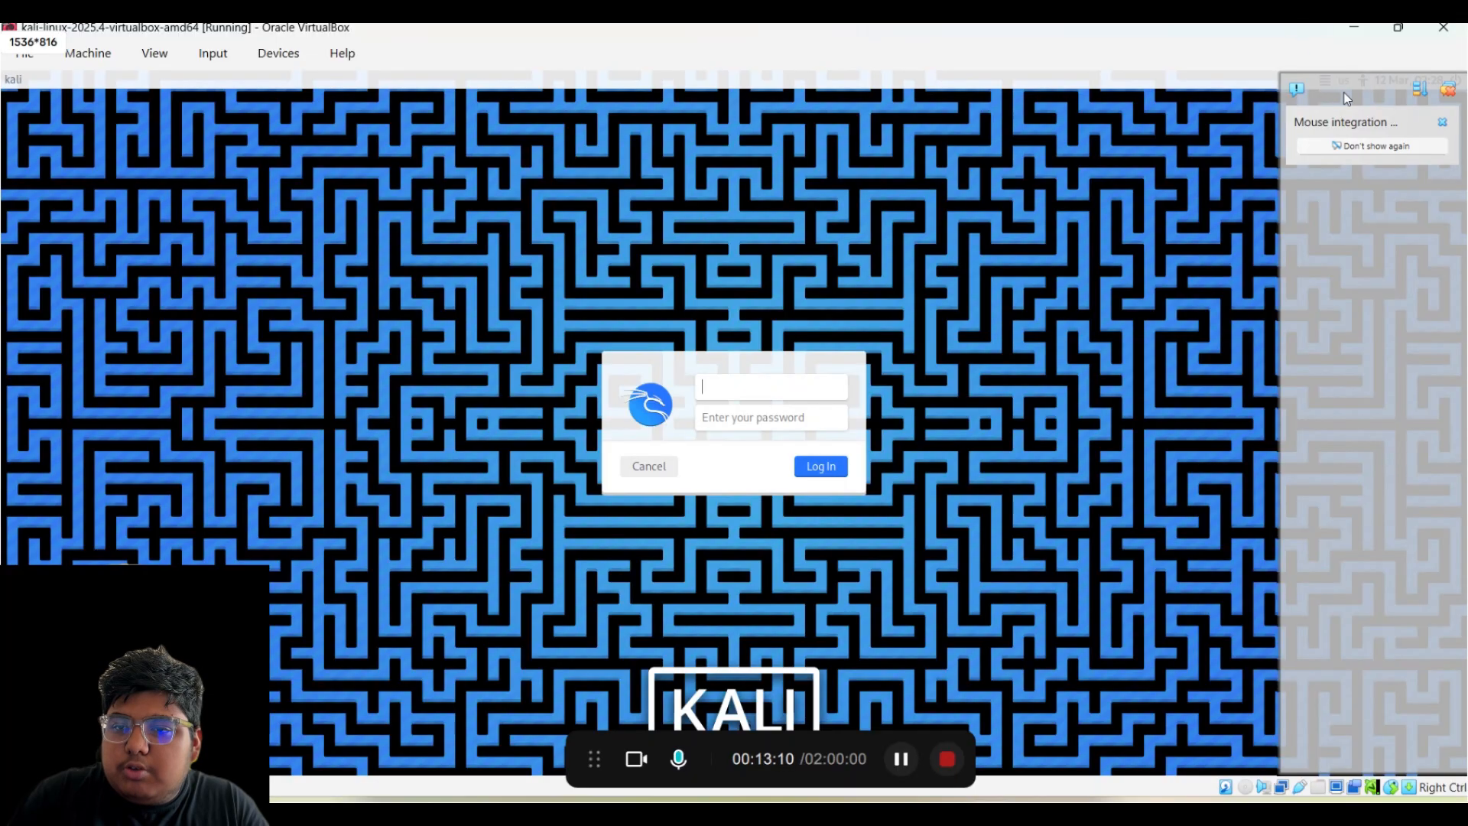
# - Dismiss the mouse integration notice and log in with the default Kali username and password
pyautogui.click(1360, 148)
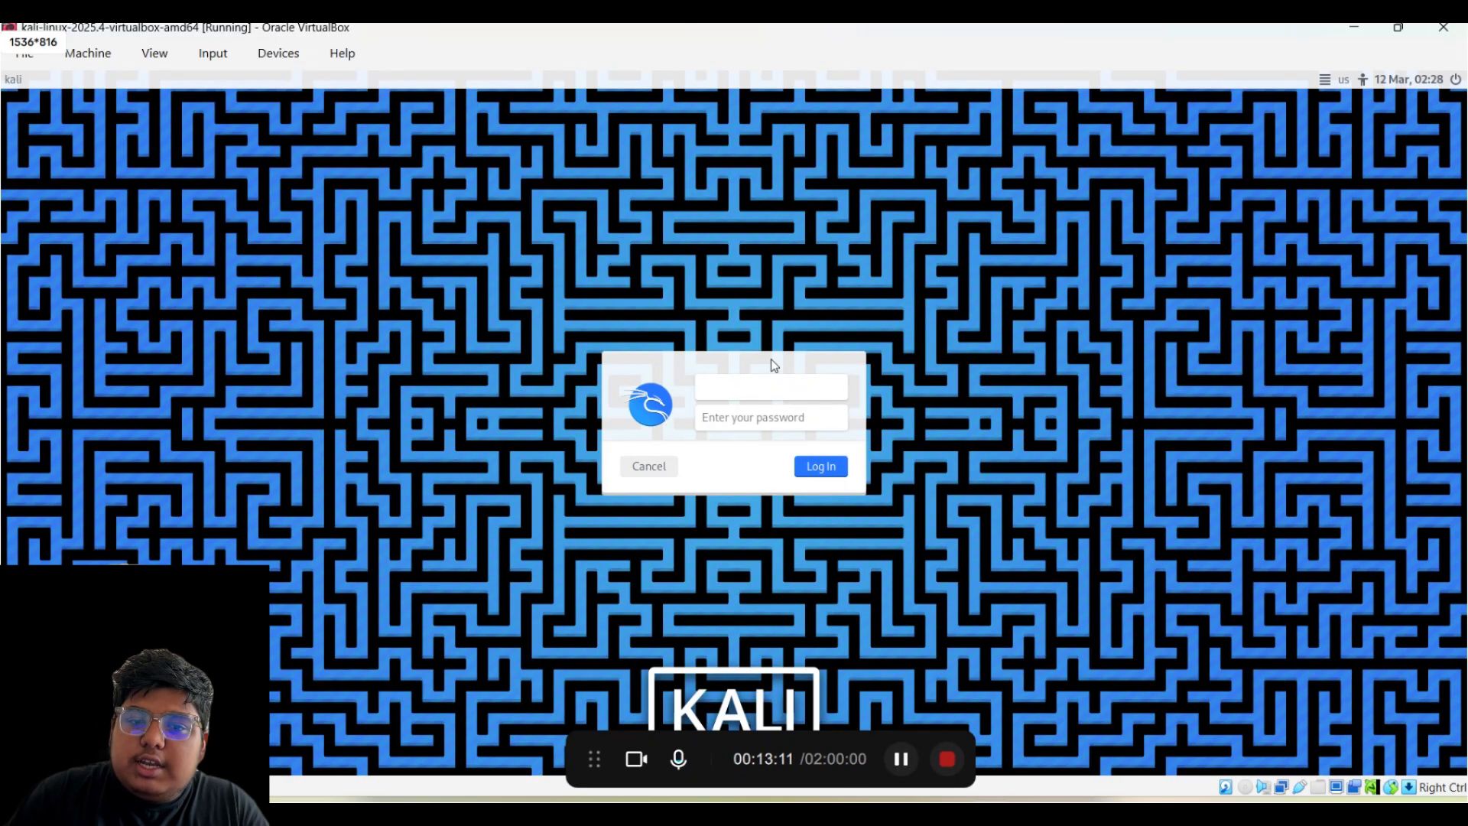
pyautogui.click(736, 422)
pyautogui.click(736, 398)
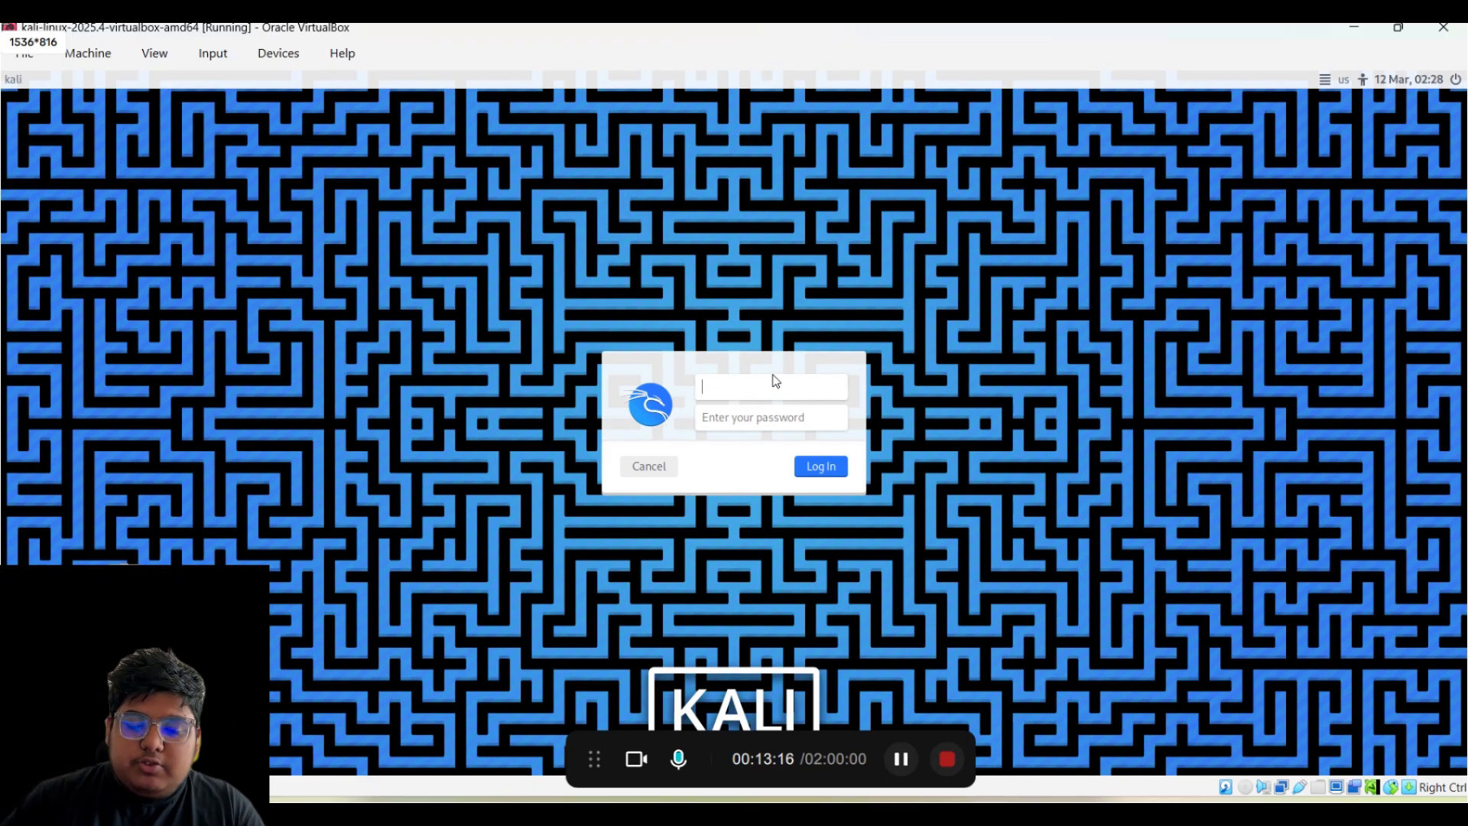
pyautogui.write('kali')
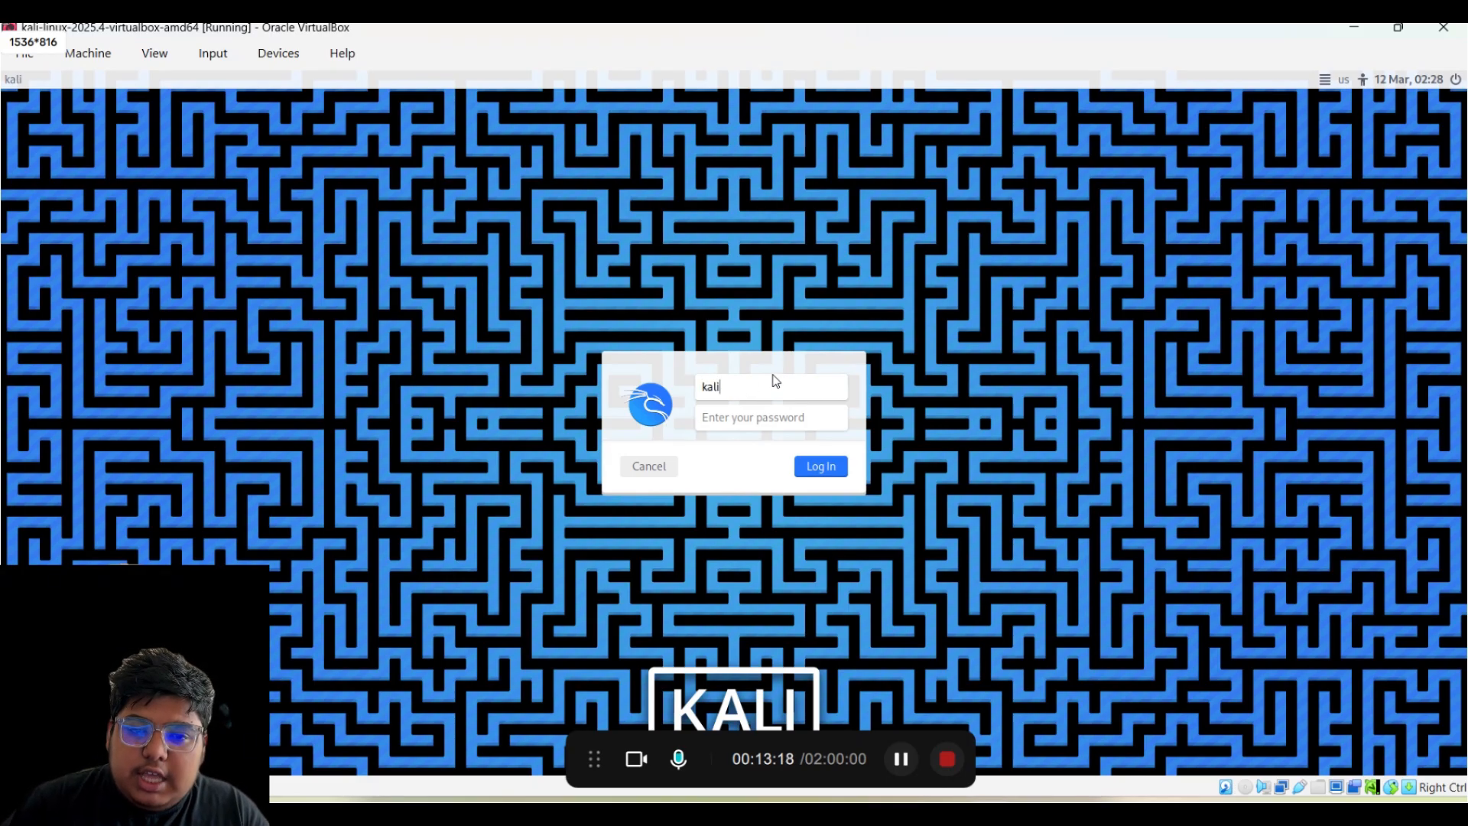
pyautogui.press('Tab')
pyautogui.write('kali')
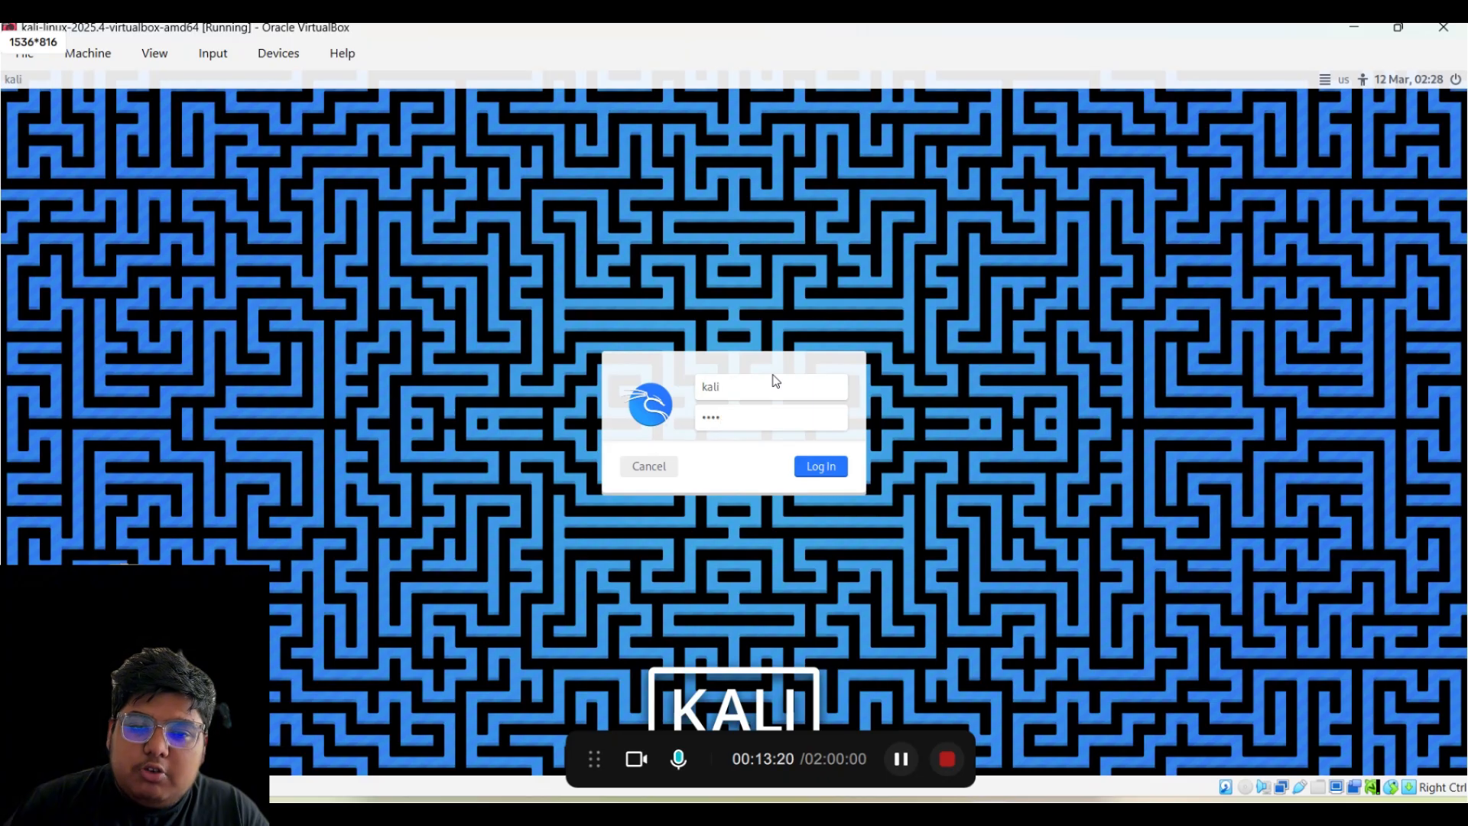
pyautogui.press('Return')
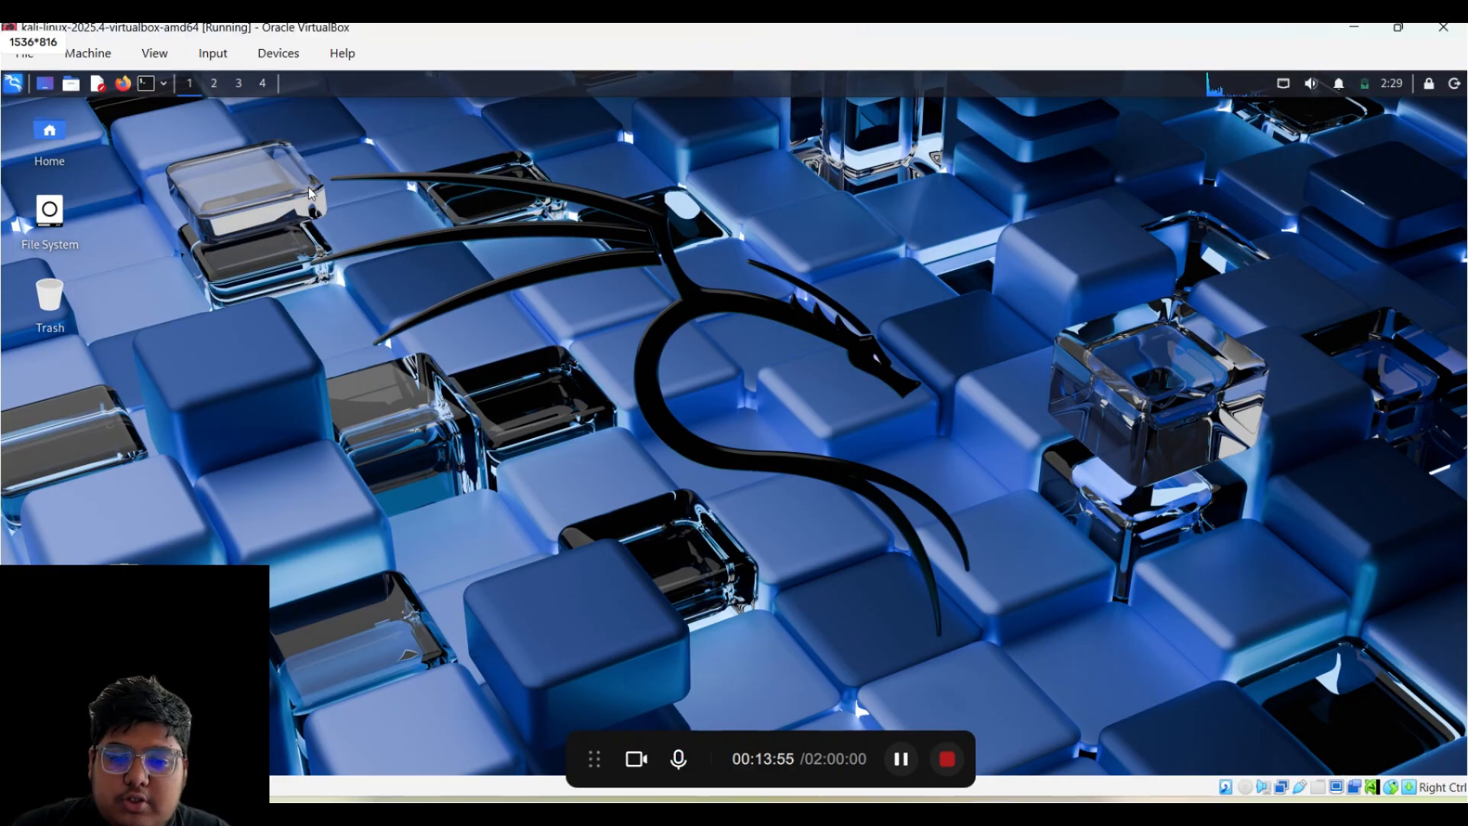
# - Open a Kali terminal window and list the home folder's contents with ls
pyautogui.click(143, 88)
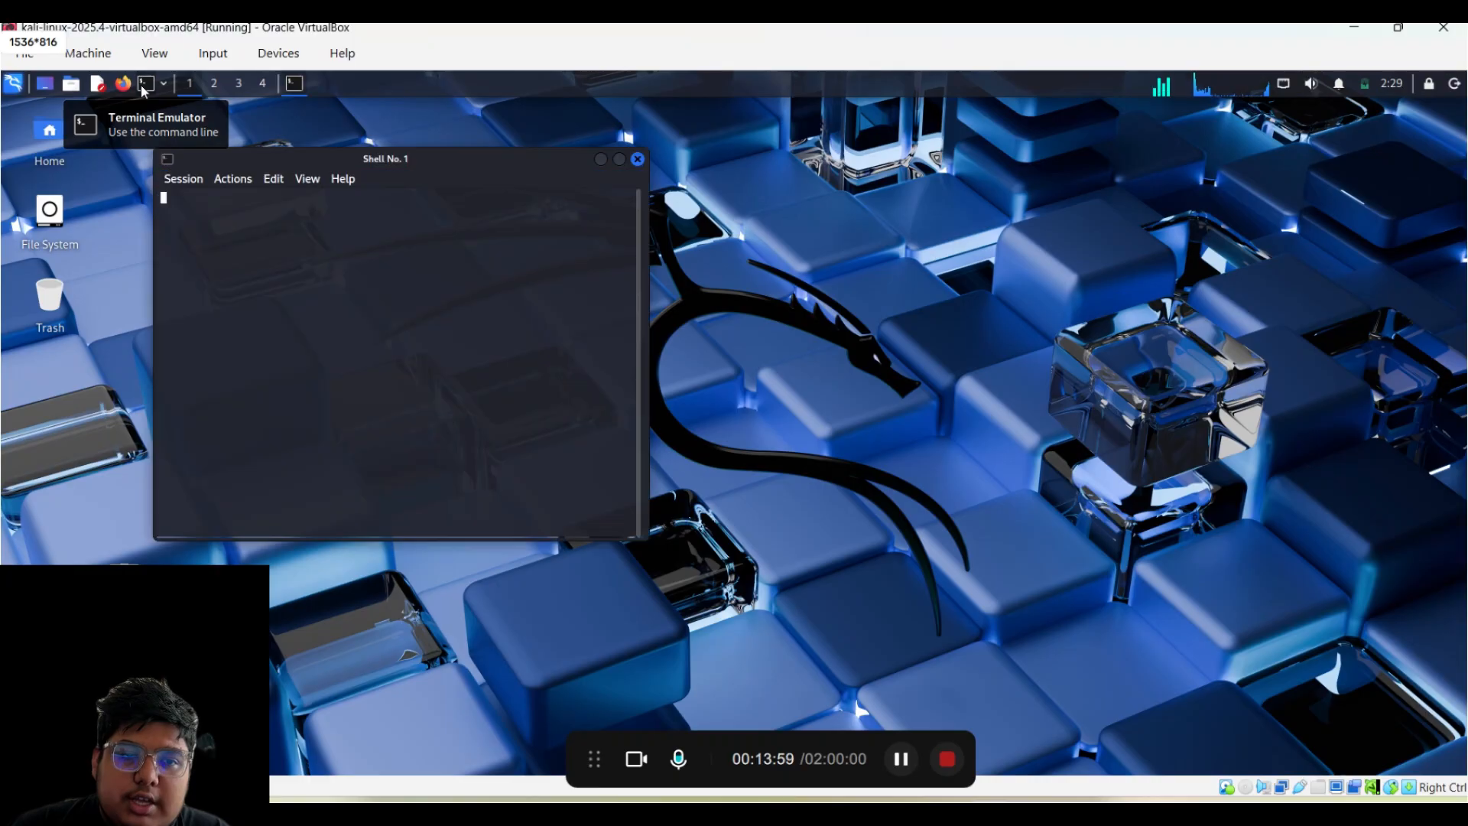
pyautogui.moveTo(350, 156); pyautogui.dragTo(506, 153)
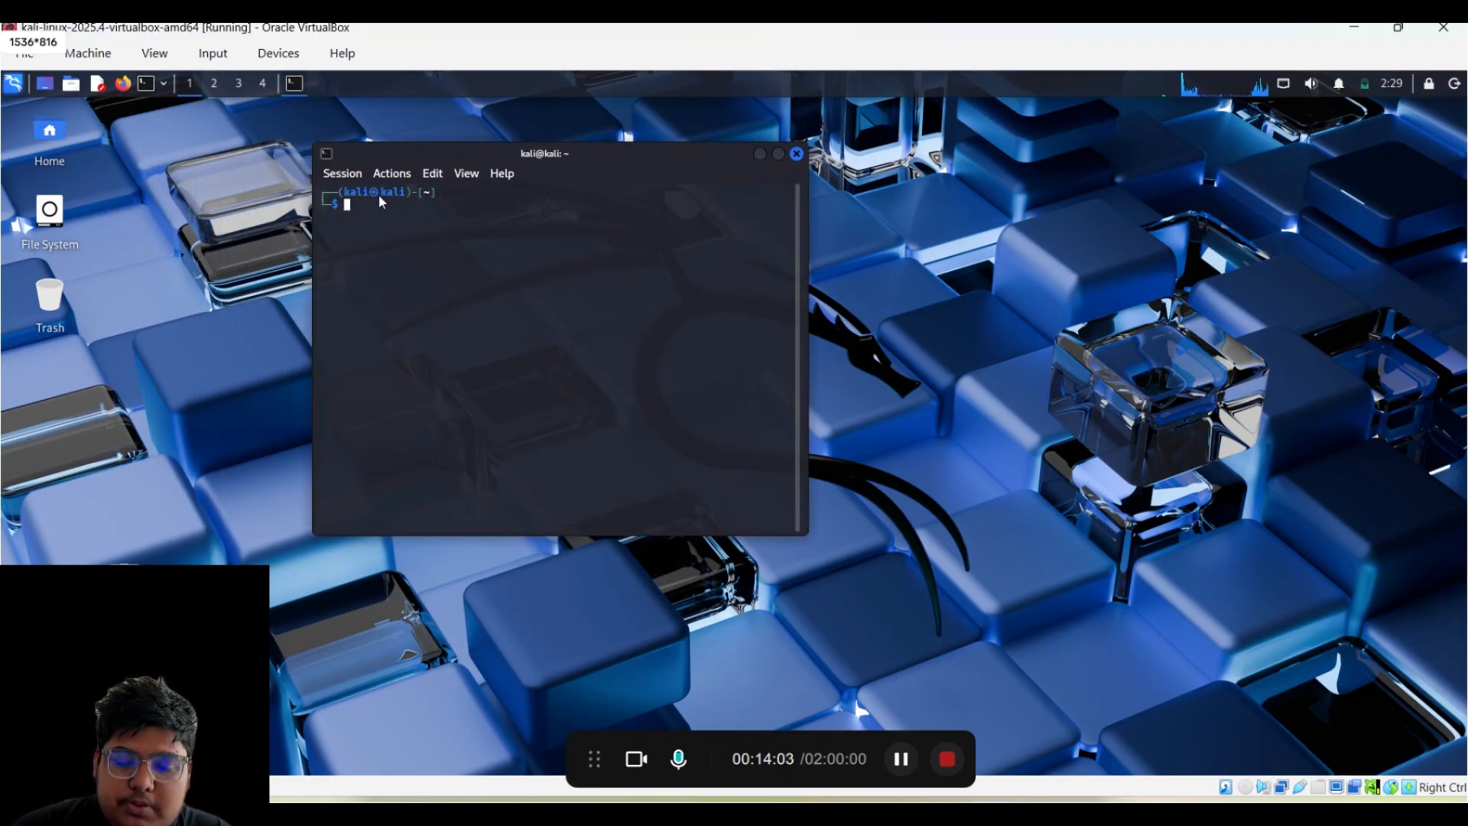
pyautogui.write('ls')
pyautogui.press('Return')
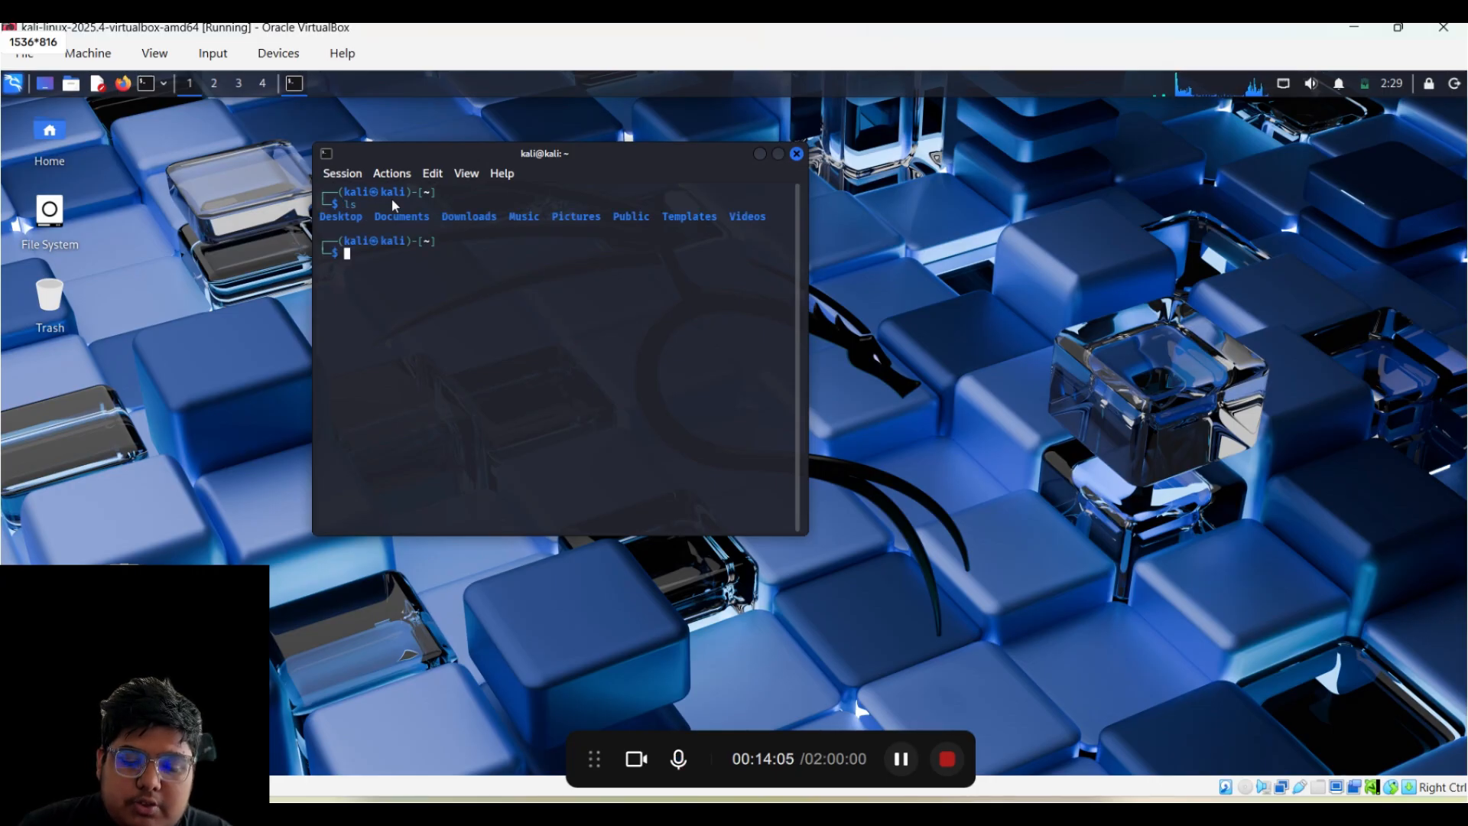
# - Become root with sudo su, entering the kali user's password
pyautogui.write('root')
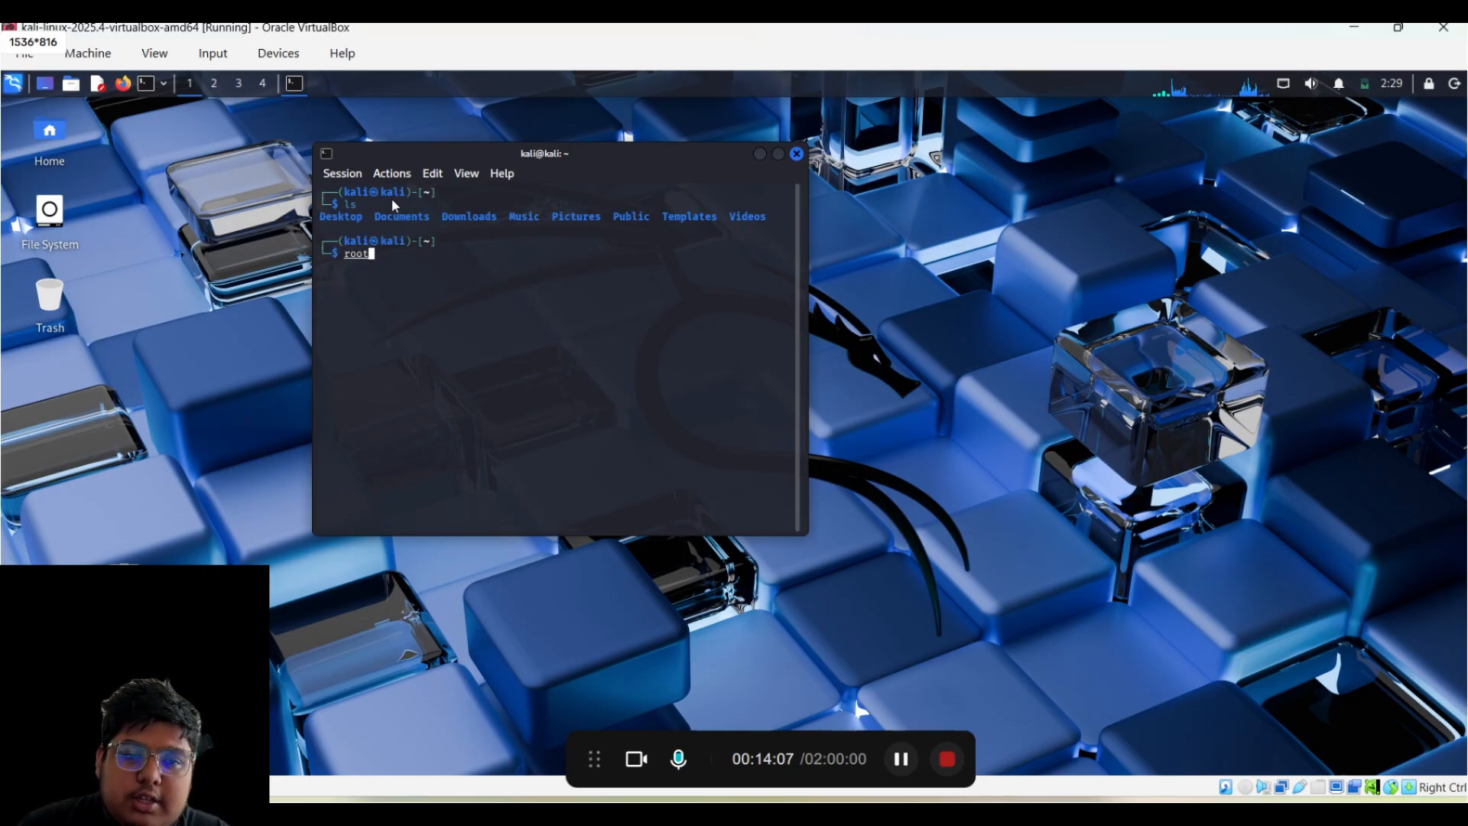
pyautogui.press('Home')
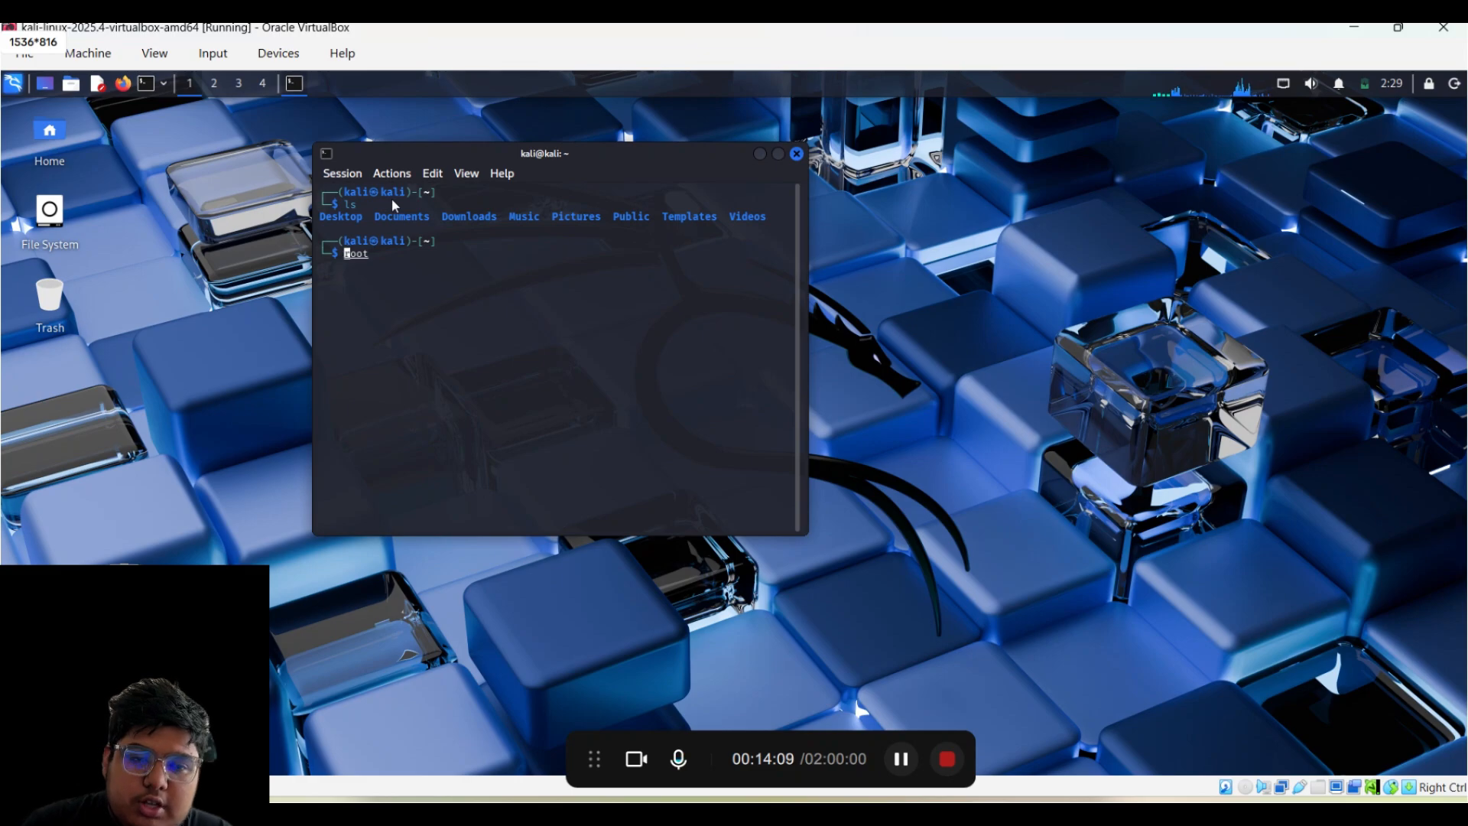
pyautogui.write('sud')
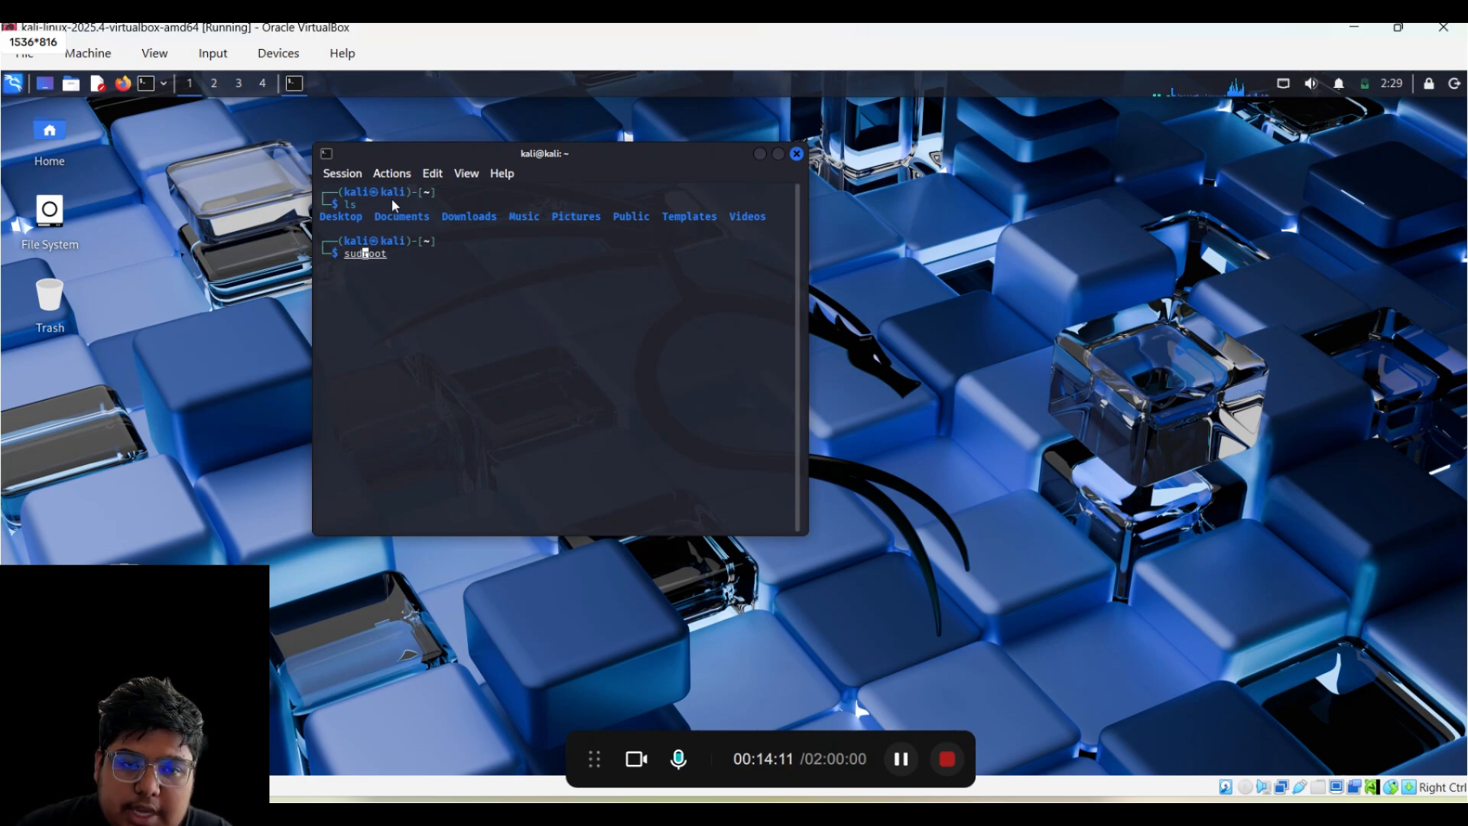
pyautogui.press('Right')
pyautogui.press('Right')
pyautogui.press('Right')
pyautogui.press('Right')
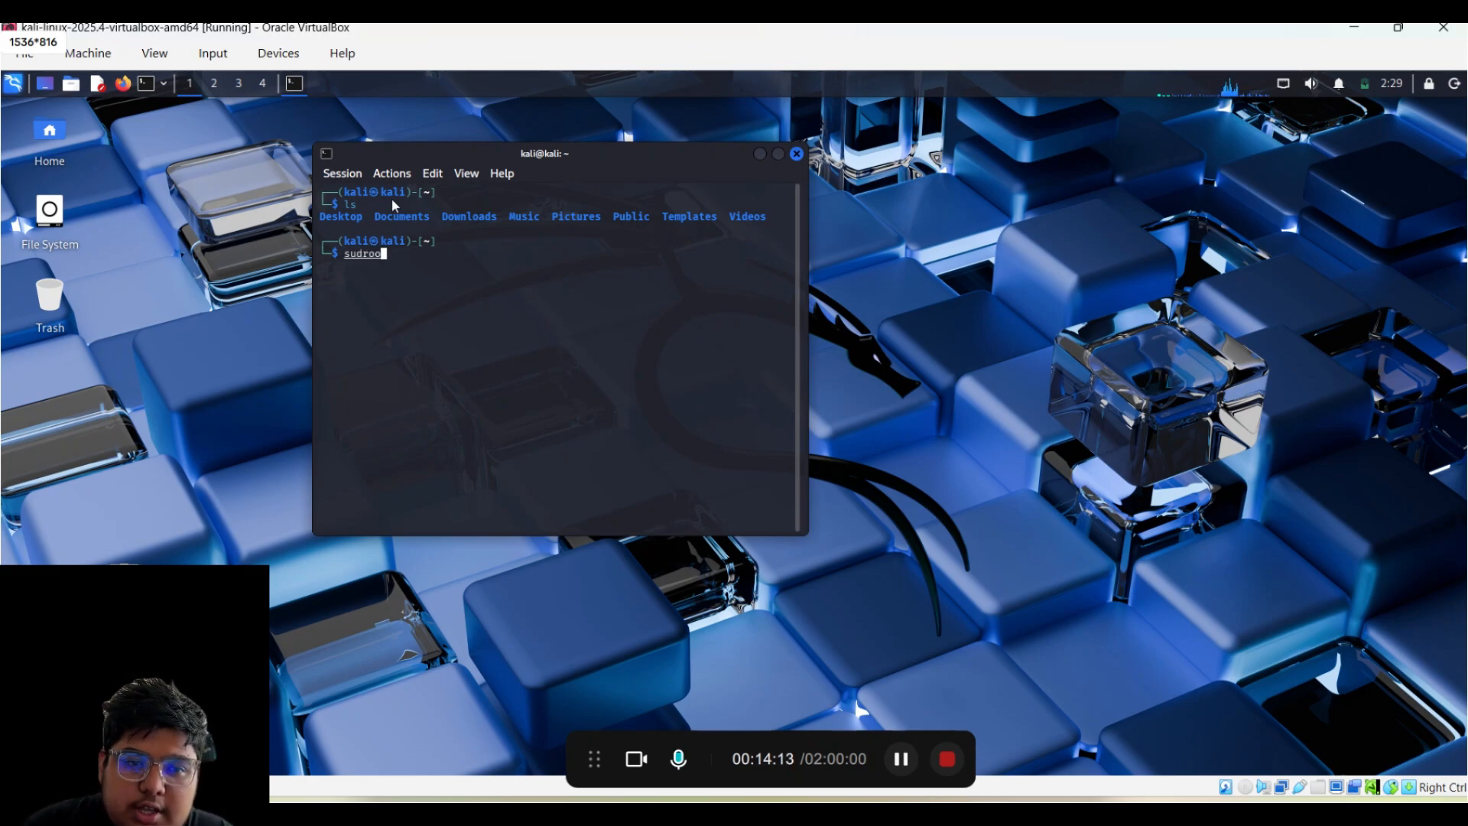
pyautogui.press('BackSpace')
pyautogui.press('BackSpace')
pyautogui.press('BackSpace')
pyautogui.press('BackSpace')
pyautogui.press('BackSpace')
pyautogui.press('BackSpace')
pyautogui.write('udo su')
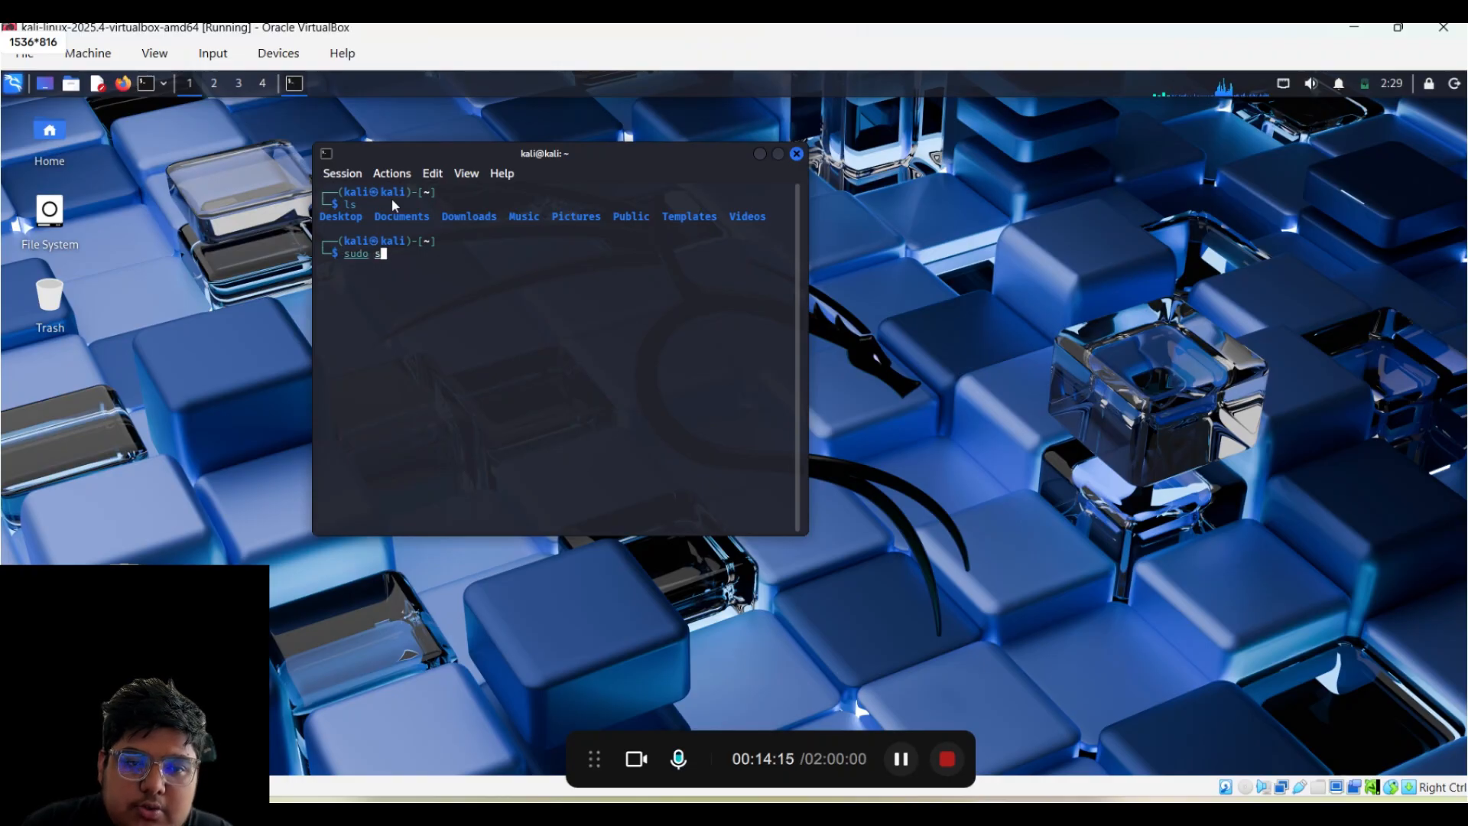
pyautogui.press('Return')
pyautogui.write('kali')
pyautogui.press('Return')
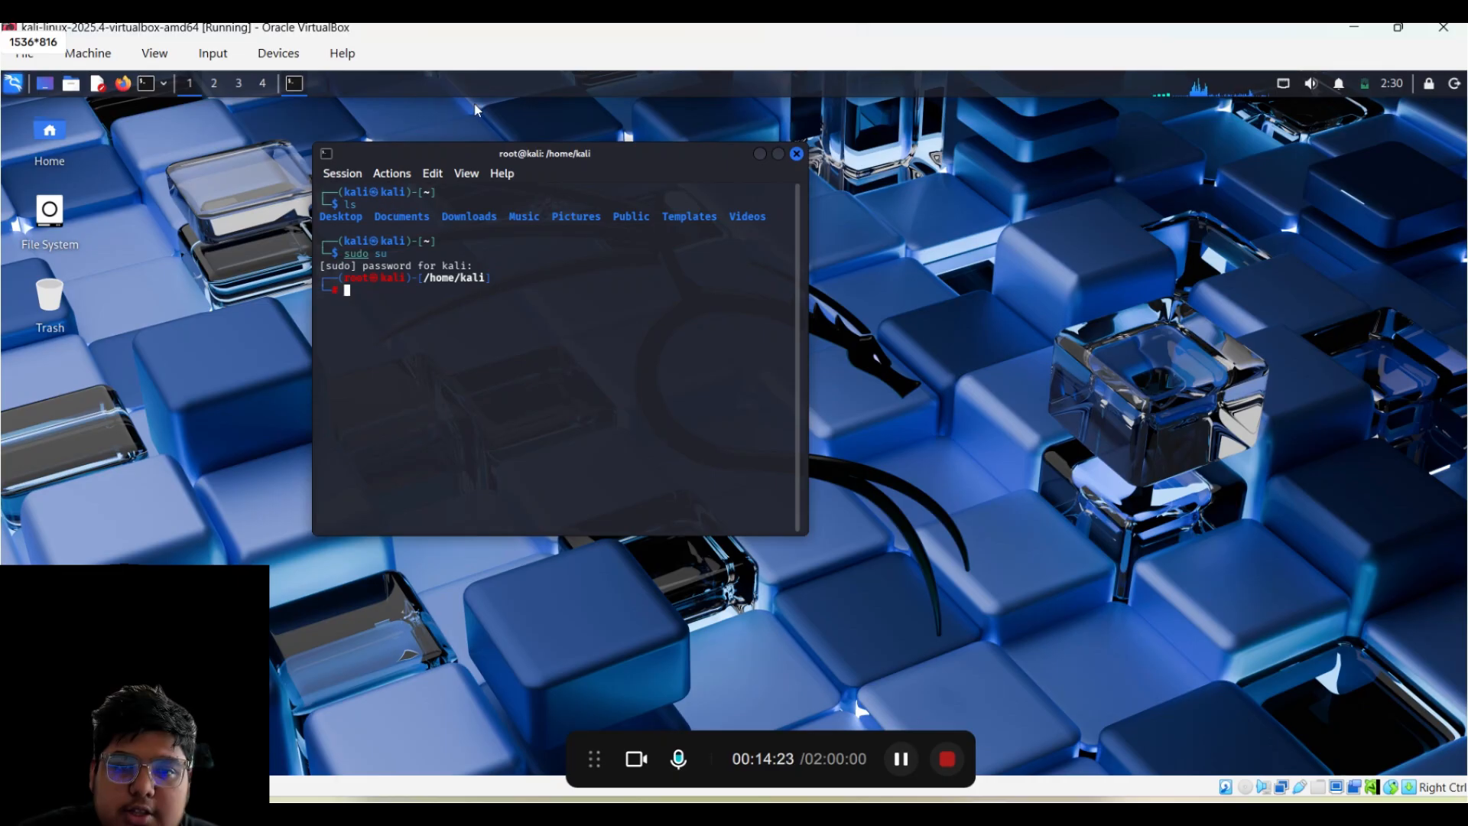
pyautogui.moveTo(644, 157); pyautogui.dragTo(695, 165)
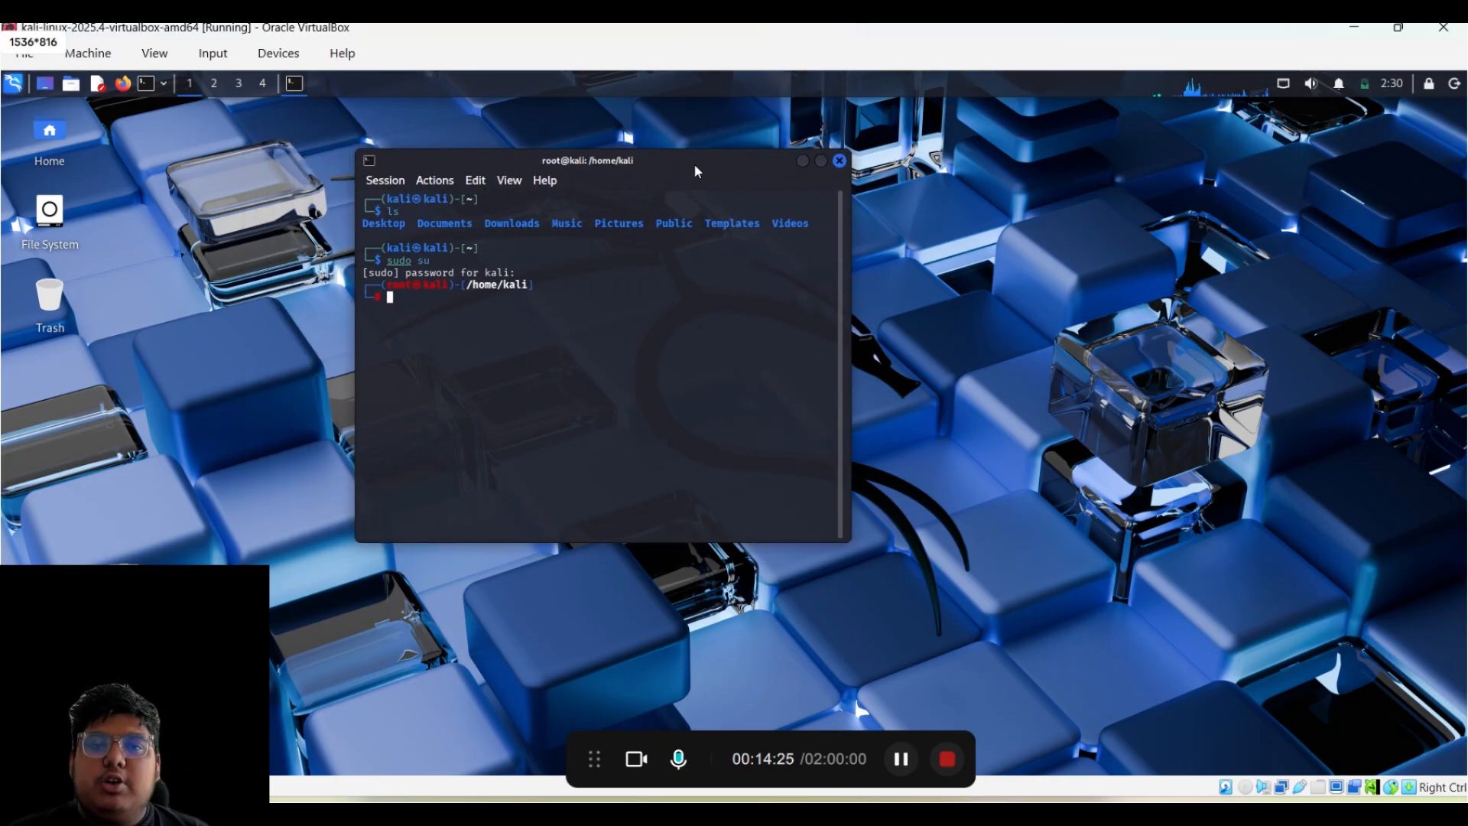